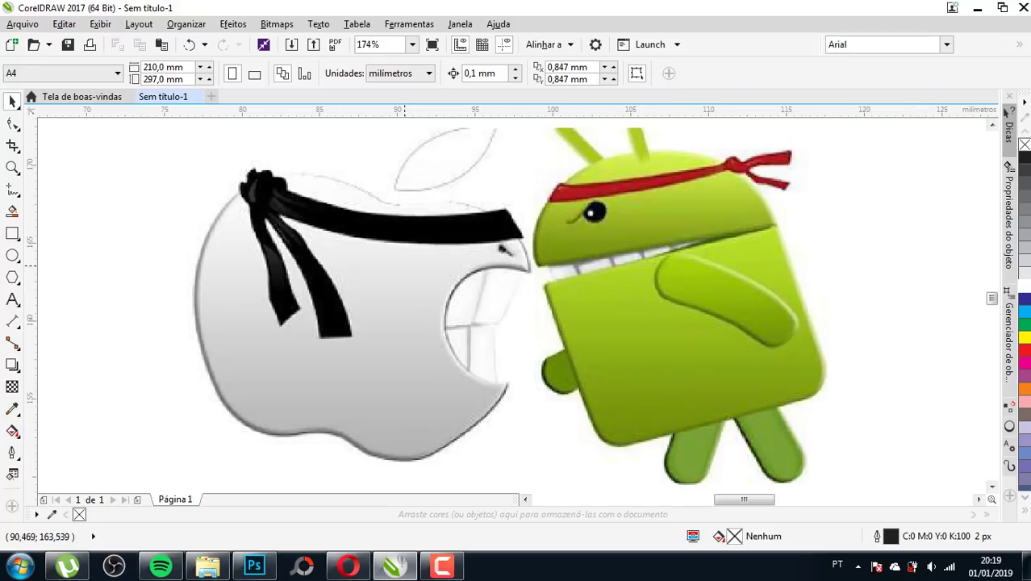
- Zoom in on the apple's leaf and choose the Bézier tool from the Freehand flyout
scroll(425, 232, "down", 2)
scroll(426, 232, "up", 2)
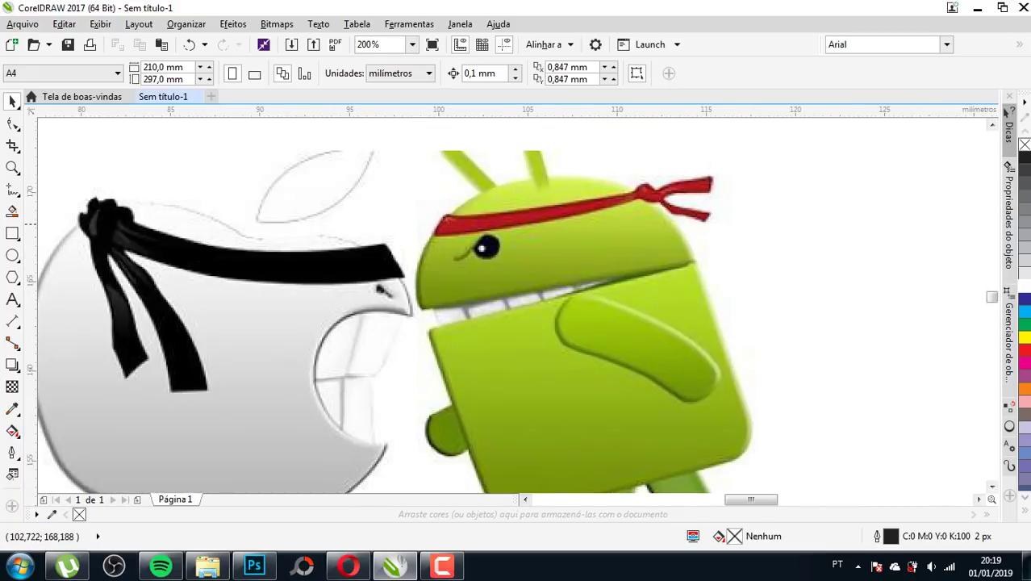
scroll(428, 233, "down", 2)
scroll(429, 232, "up", 2)
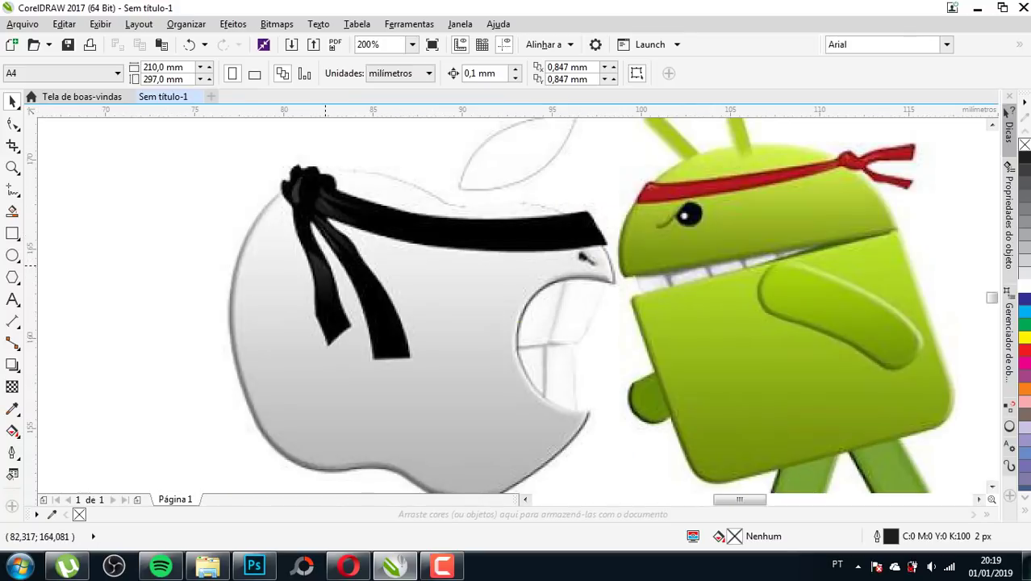
scroll(496, 234, "down", 2)
scroll(496, 213, "up", 2)
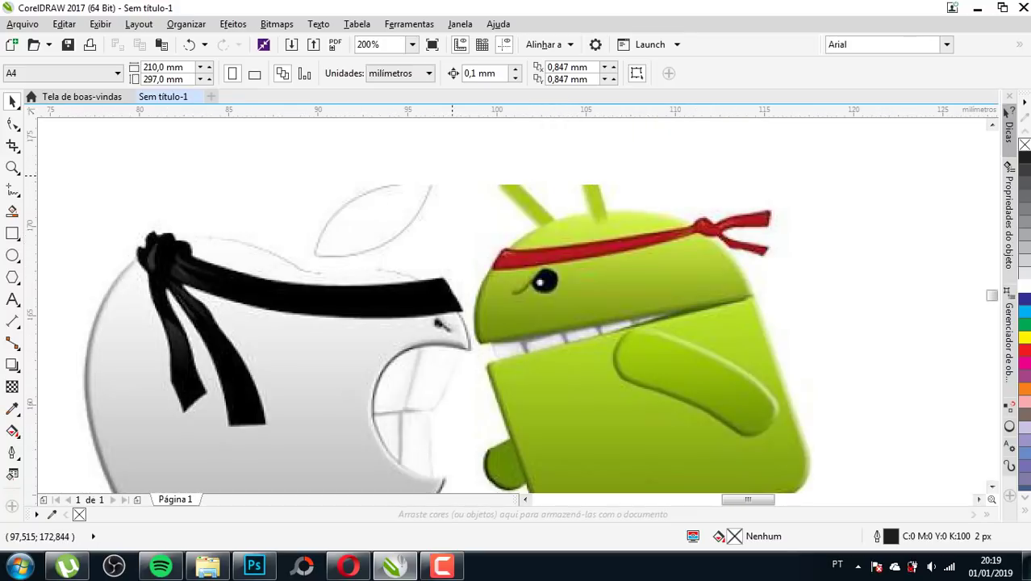
scroll(439, 207, "down", 2)
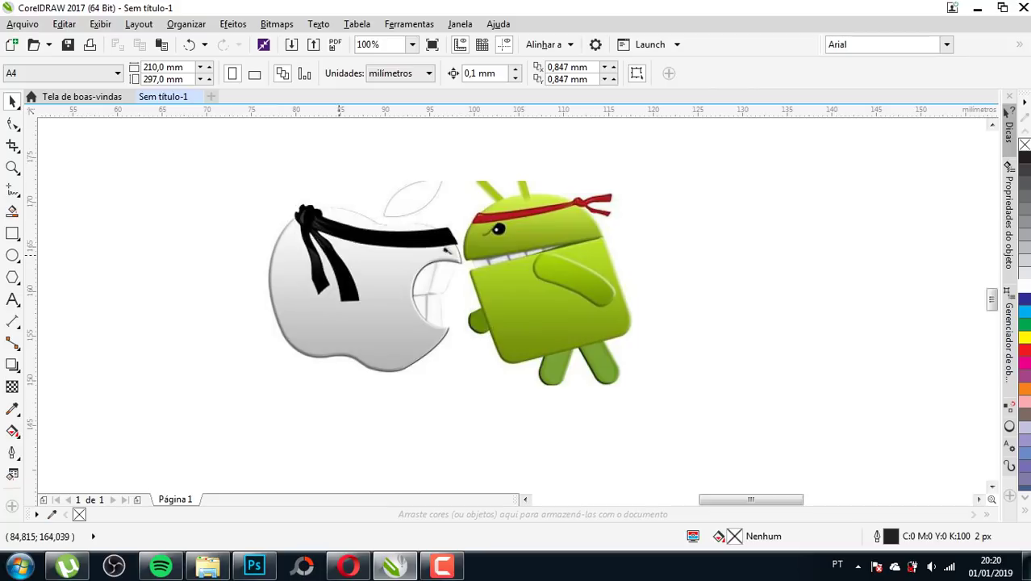
scroll(440, 184, "up", 1)
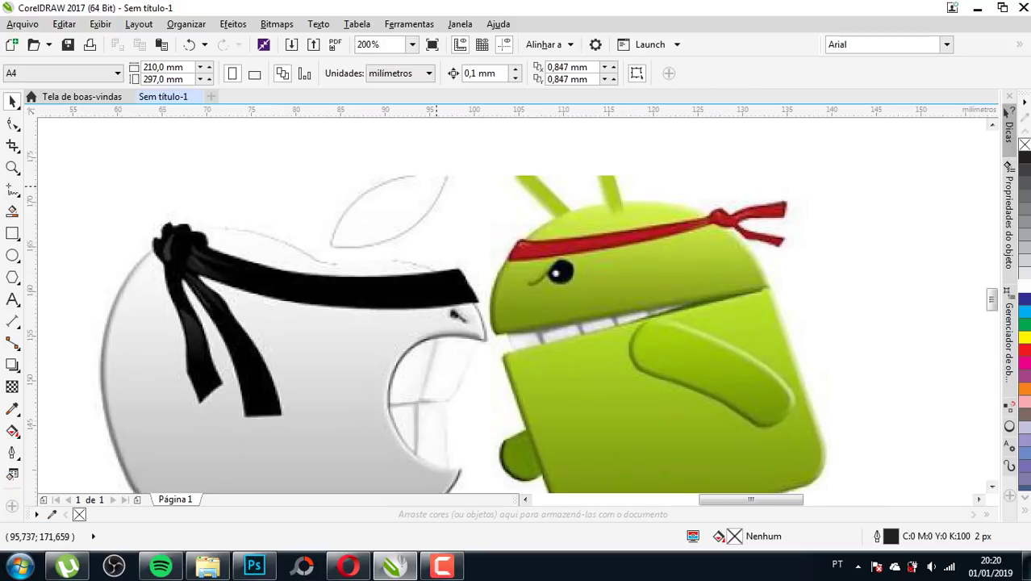
scroll(435, 186, "down", 1)
scroll(418, 263, "up", 1)
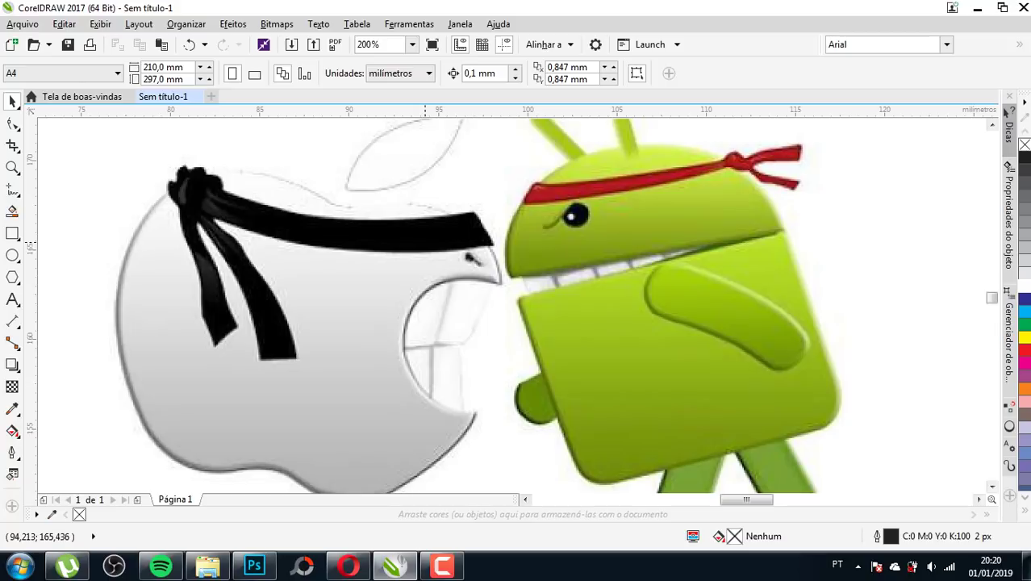
scroll(424, 246, "down", 1)
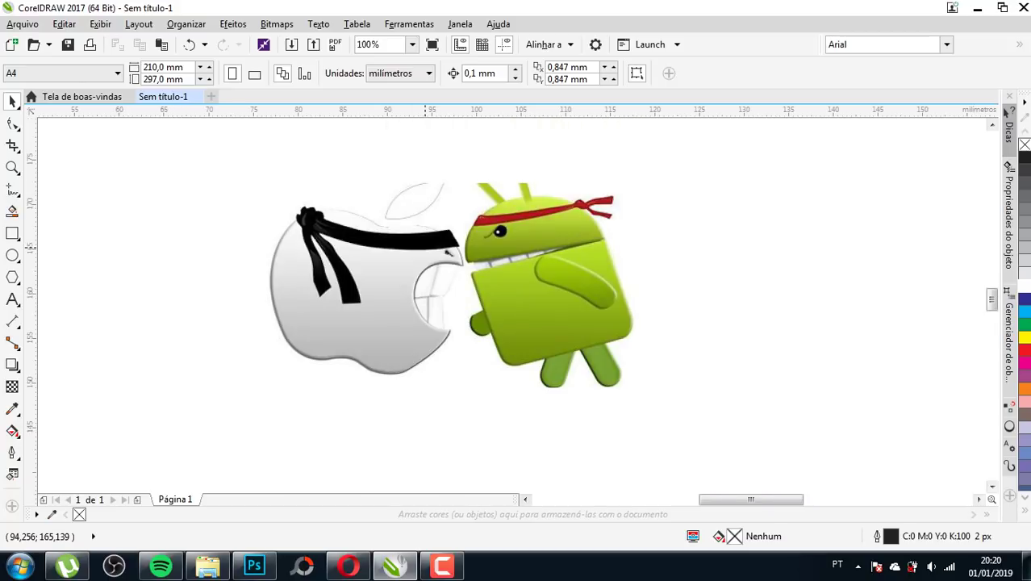
scroll(428, 265, "up", 1)
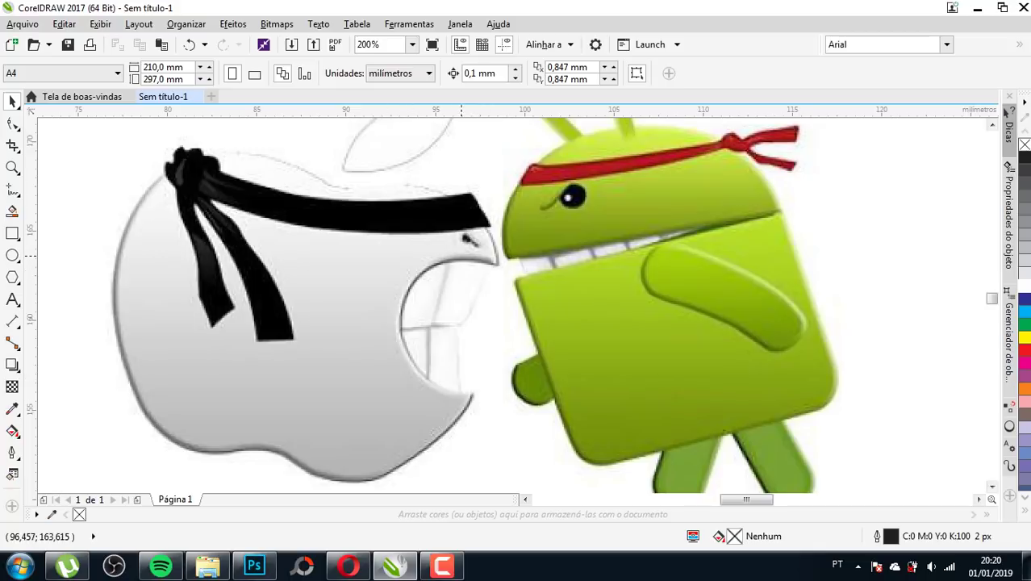
scroll(436, 248, "down", 1)
scroll(415, 179, "up", 1)
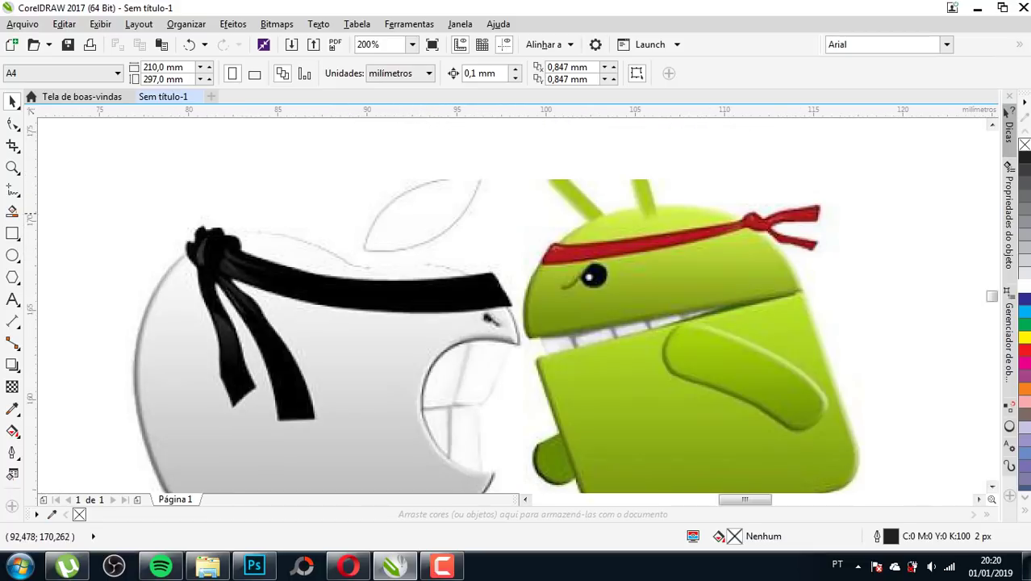
left_click(12, 190)
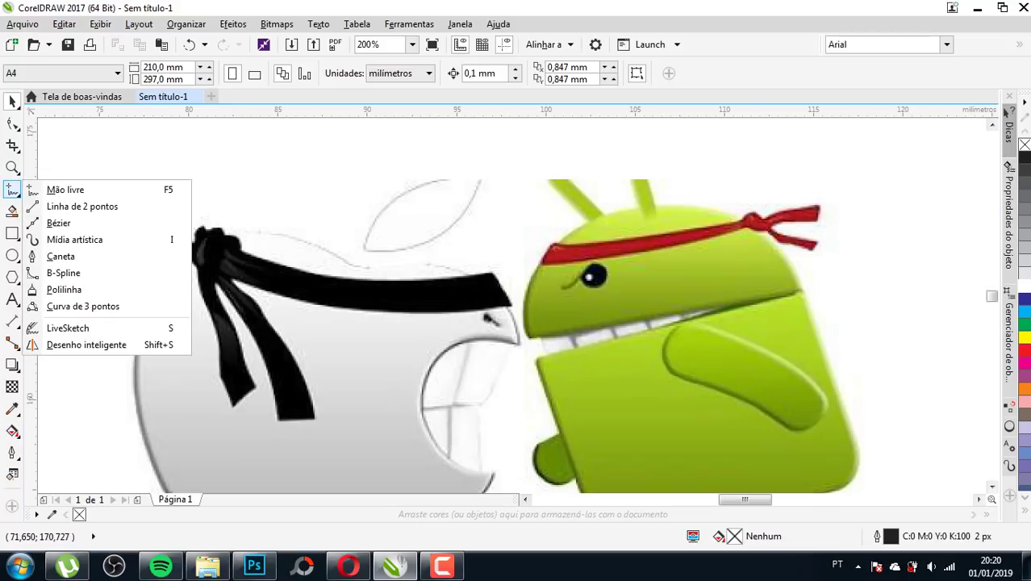
left_click(61, 255)
scroll(486, 161, "up", 1)
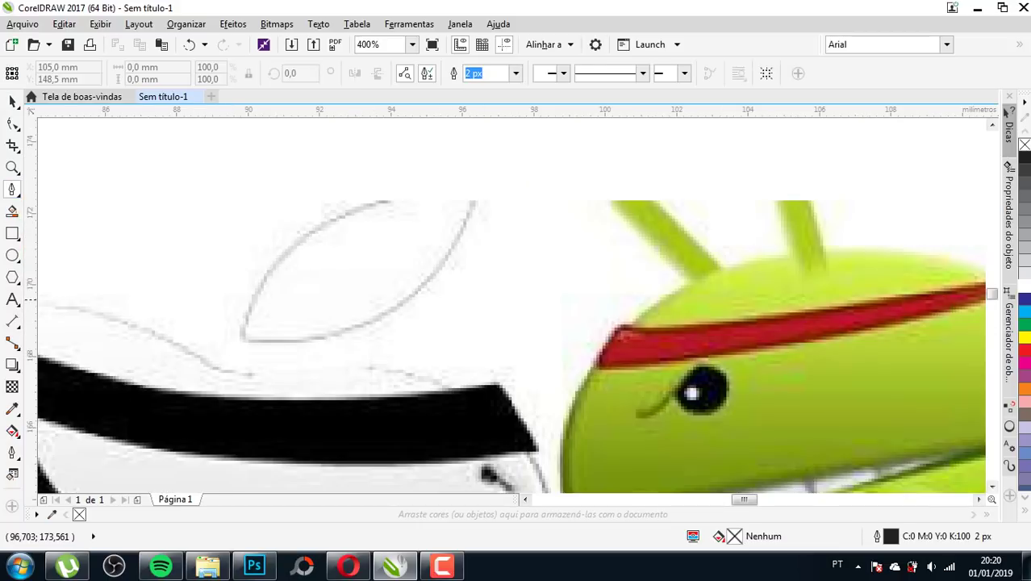
- Trace the leaf as a closed curve from its lower-left tip, then return to the Pick tool
left_click(243, 338)
left_click_drag(321, 223, 384, 189)
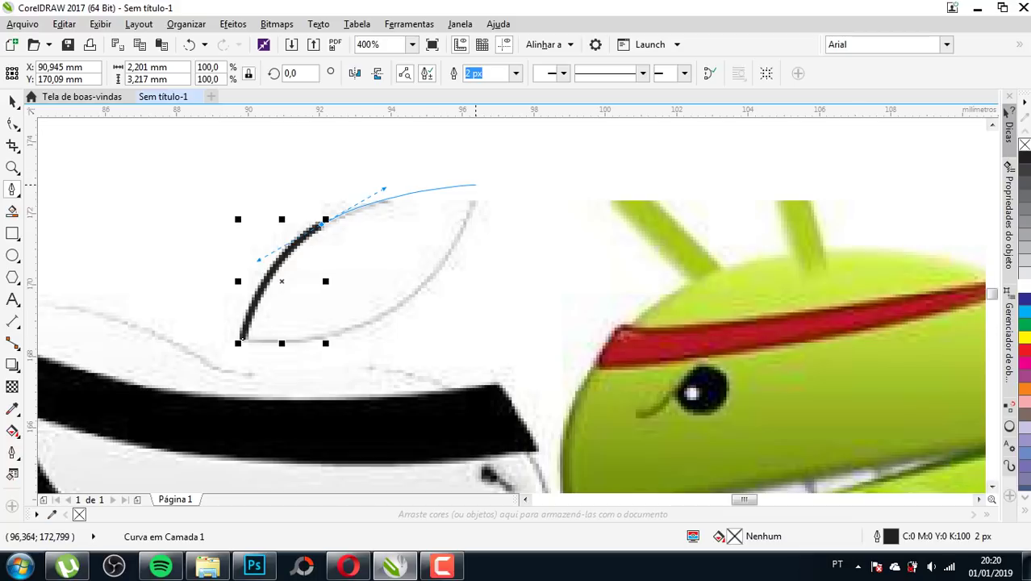
left_click(476, 185)
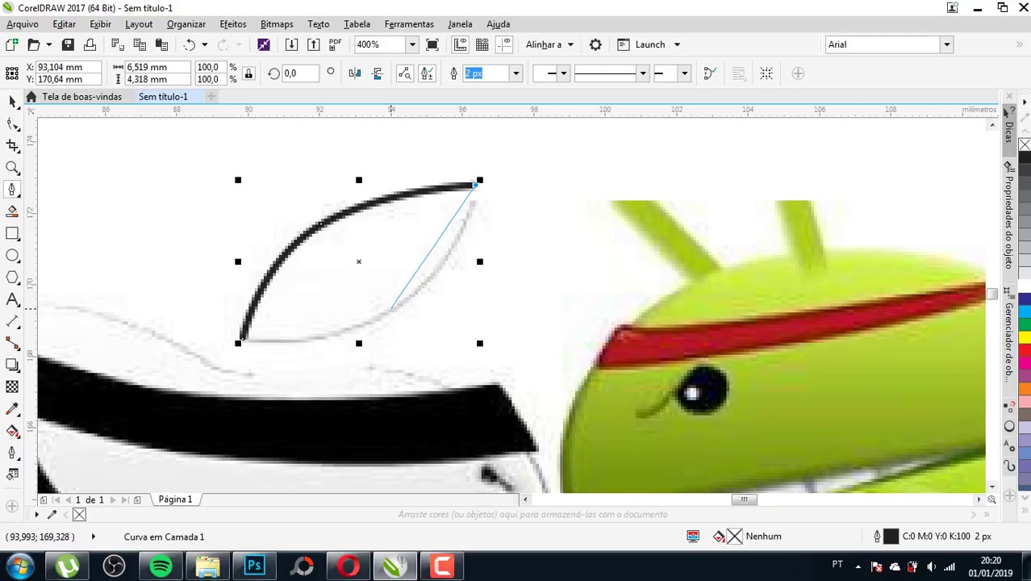
left_click_drag(391, 308, 321, 352)
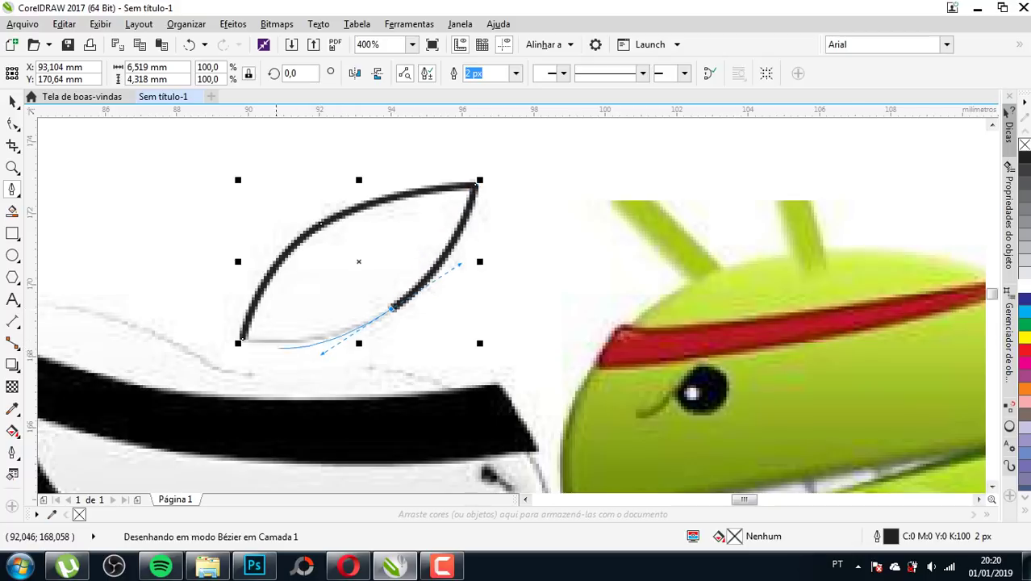
left_click(241, 340)
scroll(430, 226, "down", 1)
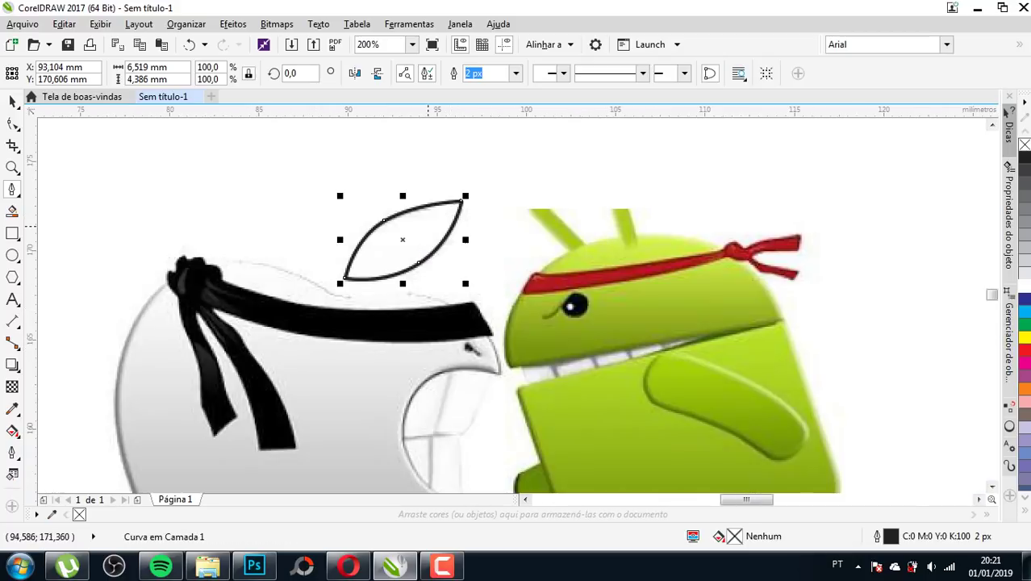
scroll(430, 226, "down", 1)
scroll(406, 248, "up", 1)
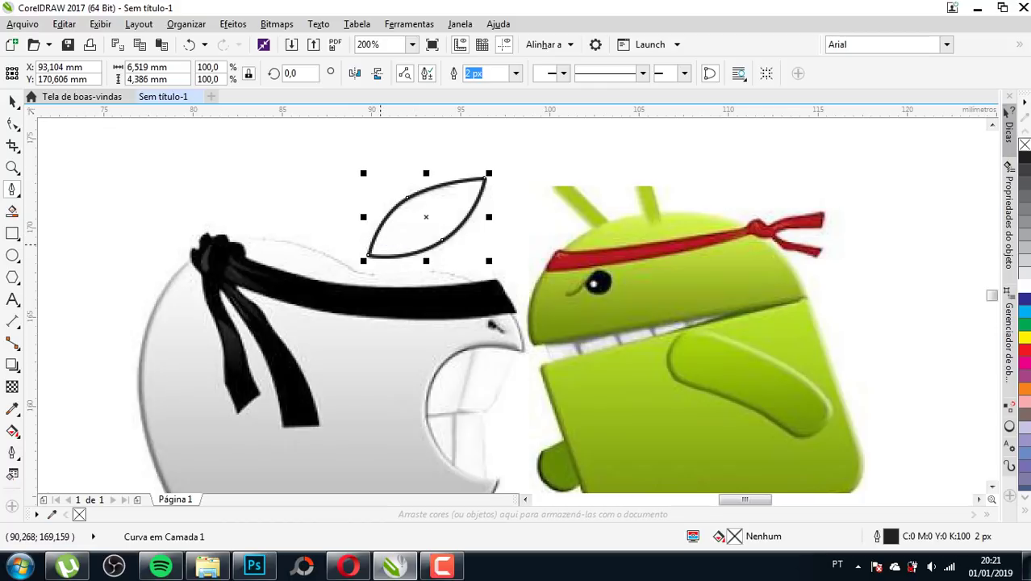
scroll(376, 242, "down", 1)
scroll(387, 250, "up", 2)
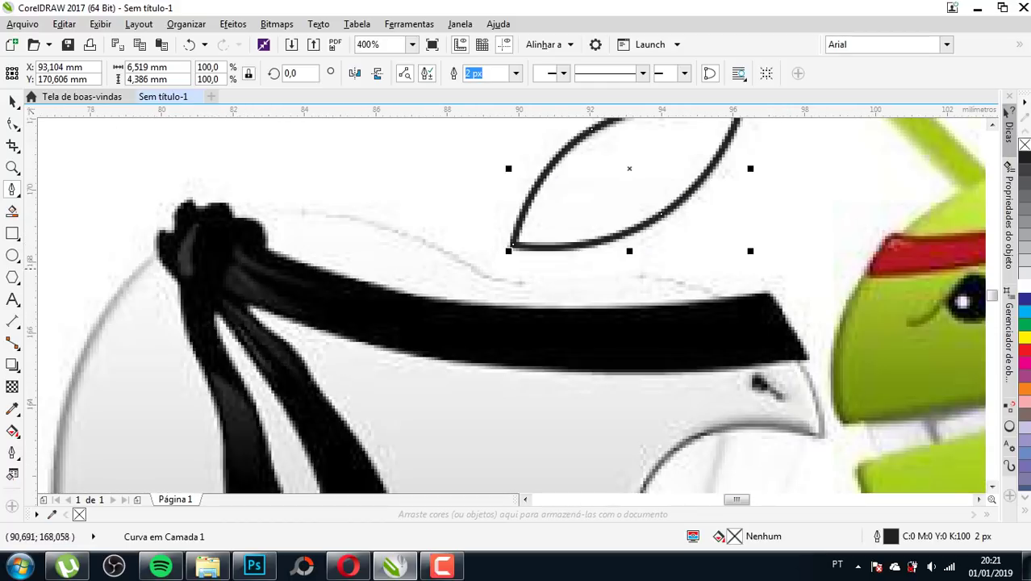
left_click(668, 277)
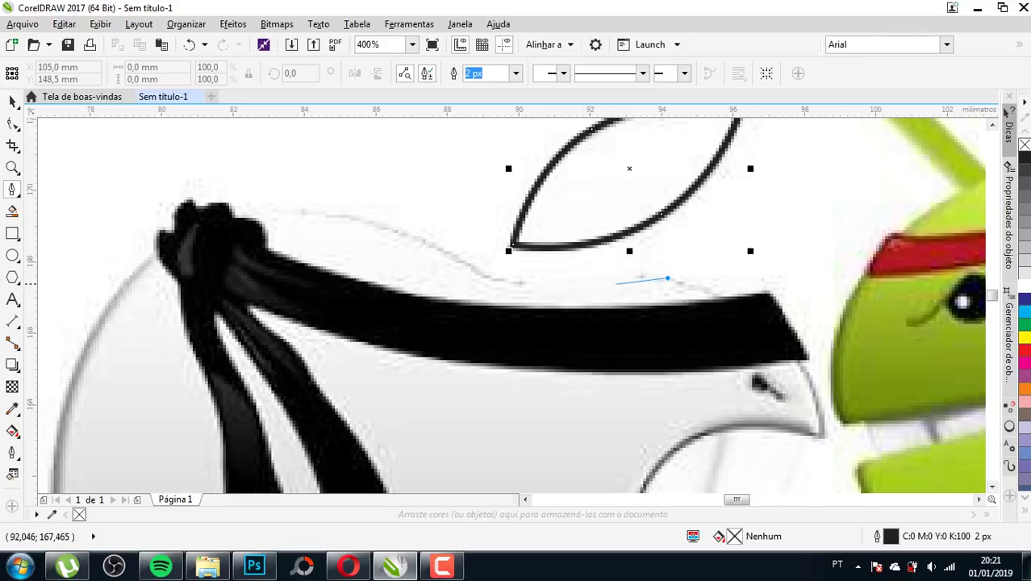
left_click(12, 101)
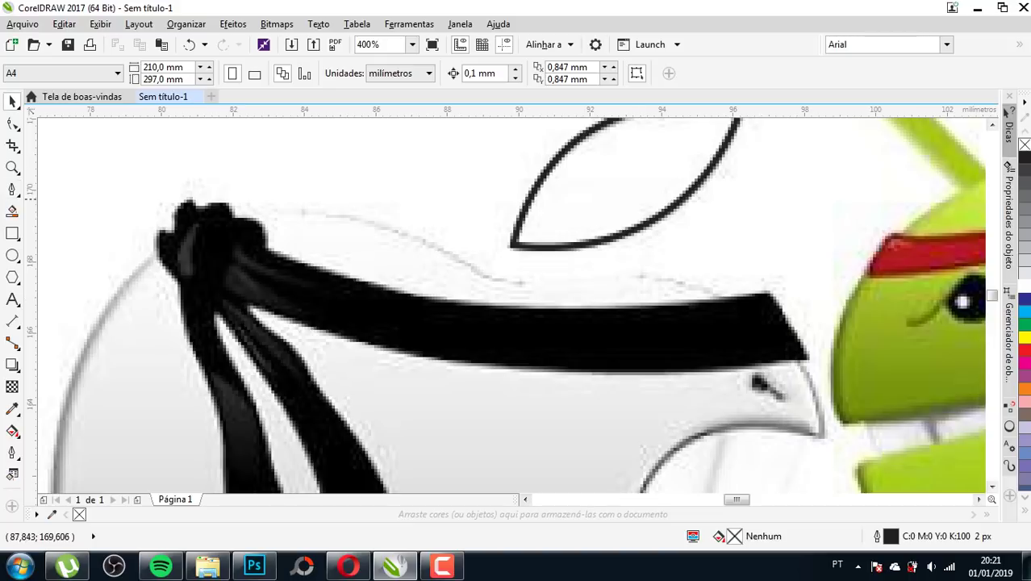
- Reselect the Bézier tool and restart the apple outline at the beak tip
scroll(224, 196, "down", 1)
left_click(13, 189)
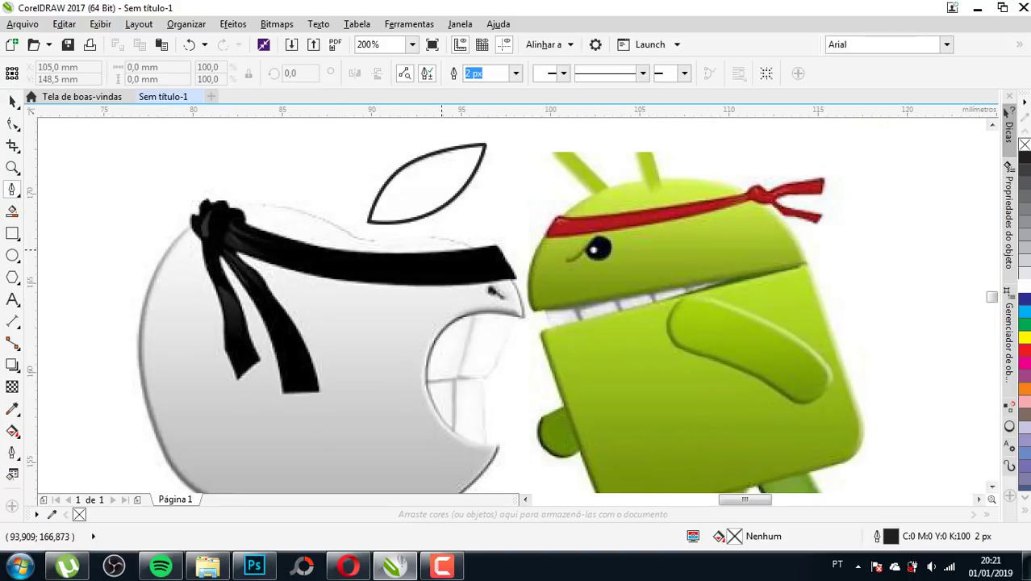
scroll(519, 308, "up", 1)
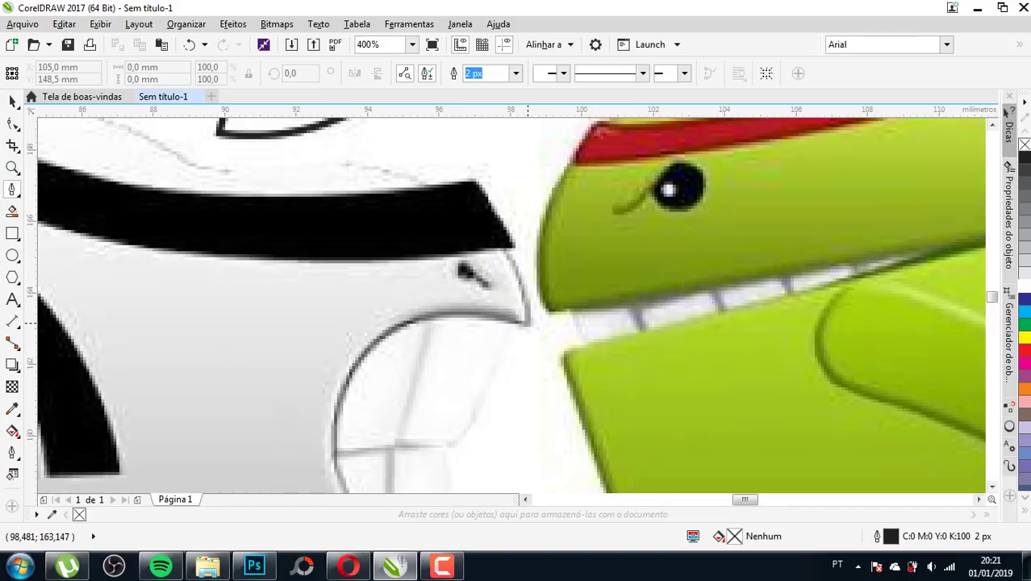
left_click(528, 323)
left_click_drag(403, 174, 289, 149)
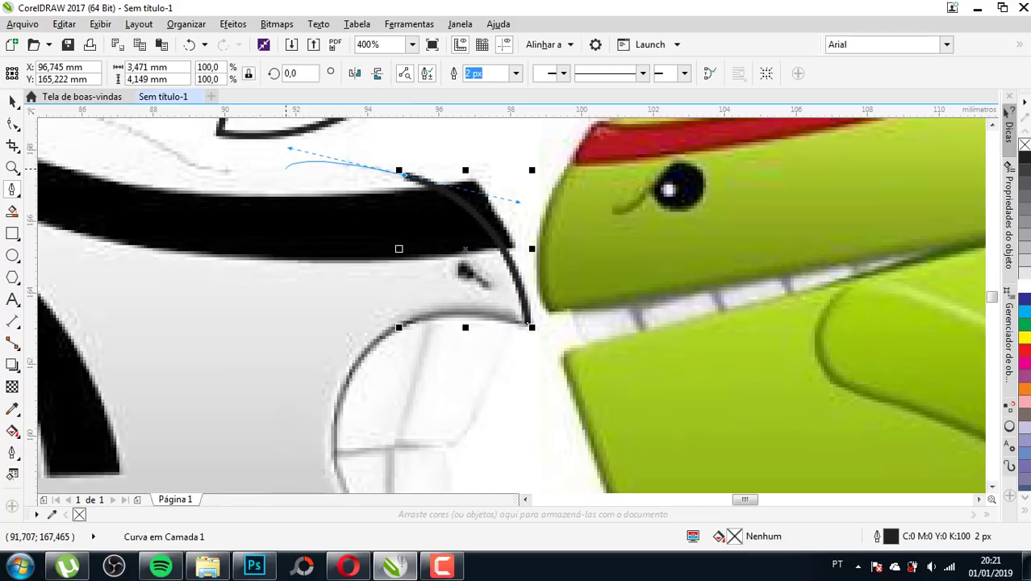
key("ctrl+z")
key("ctrl+z")
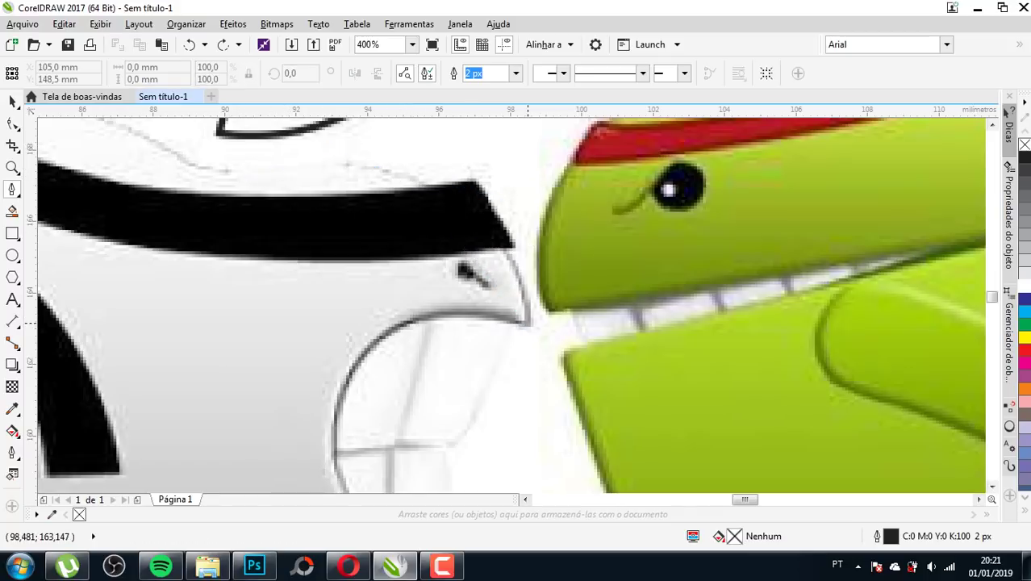
left_click(528, 323)
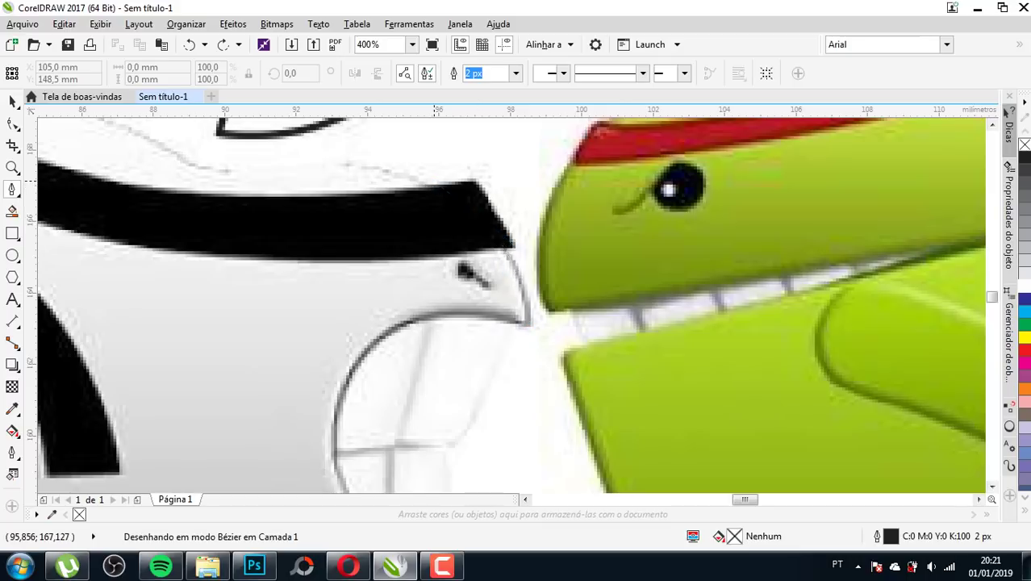
left_click_drag(352, 165, 329, 170)
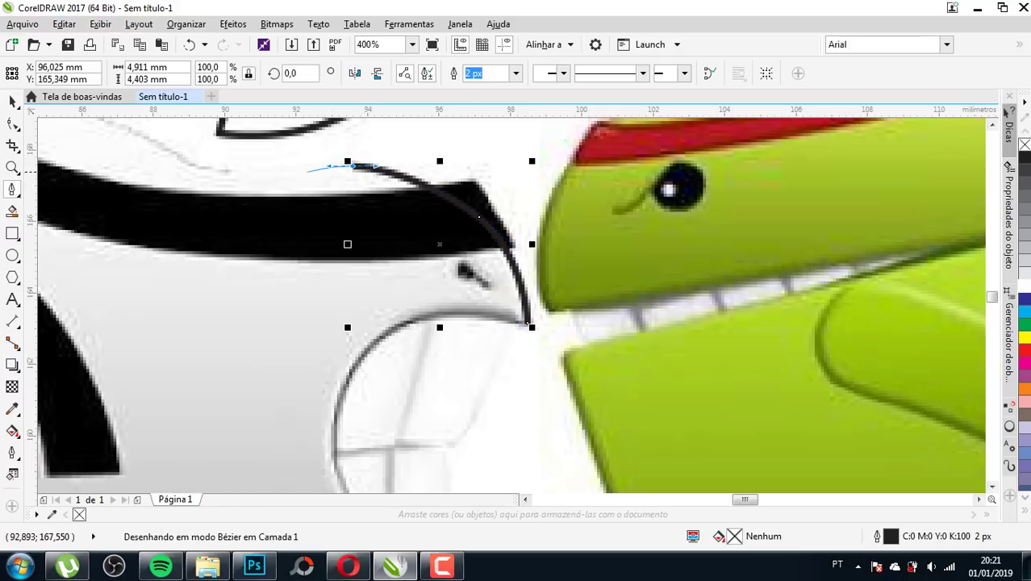
- Trace the apple's top edge leftward past the knot and down its left side
scroll(348, 265, "down", 1)
scroll(348, 265, "up", 2)
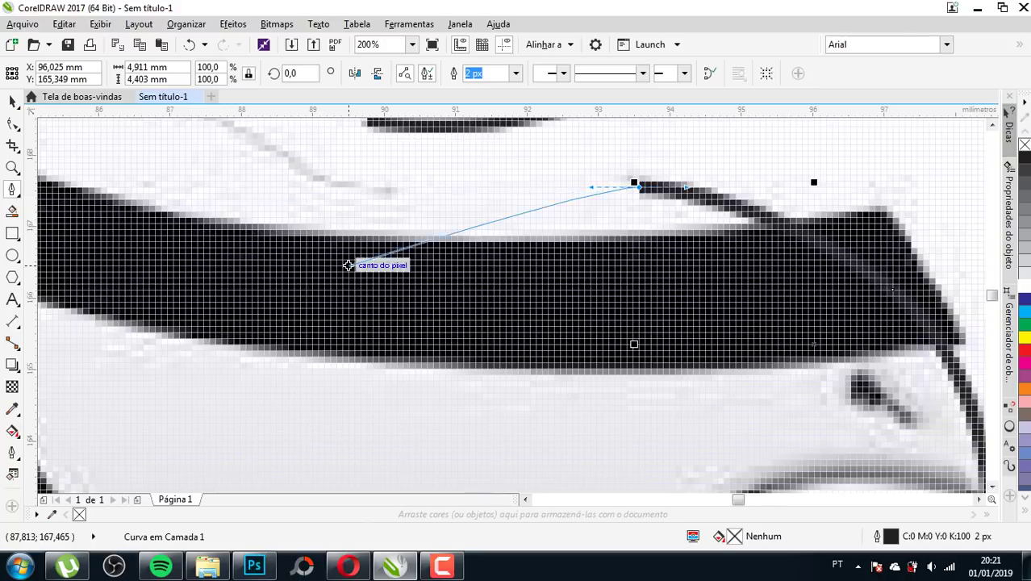
scroll(348, 265, "down", 1)
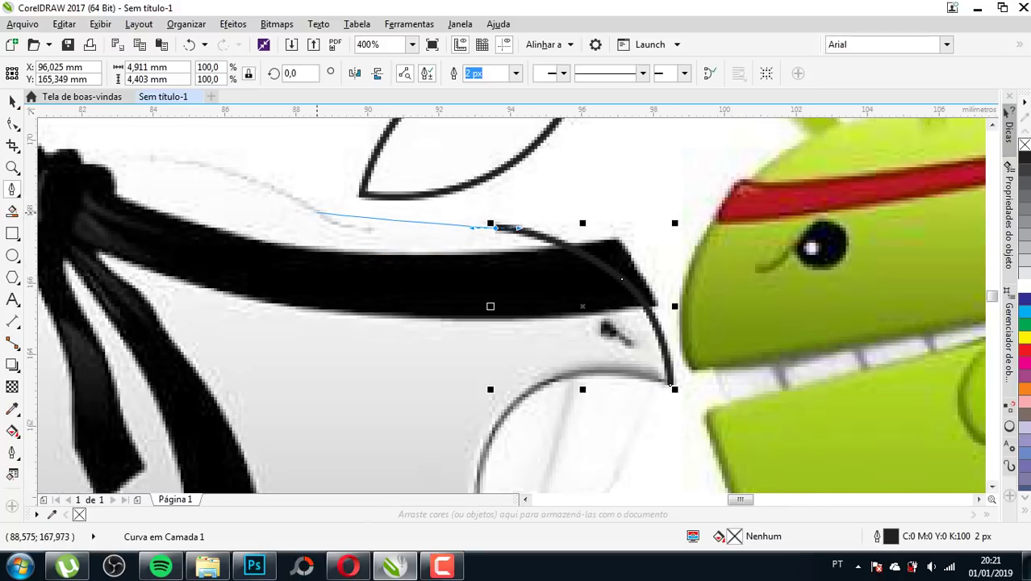
left_click_drag(351, 228, 306, 217)
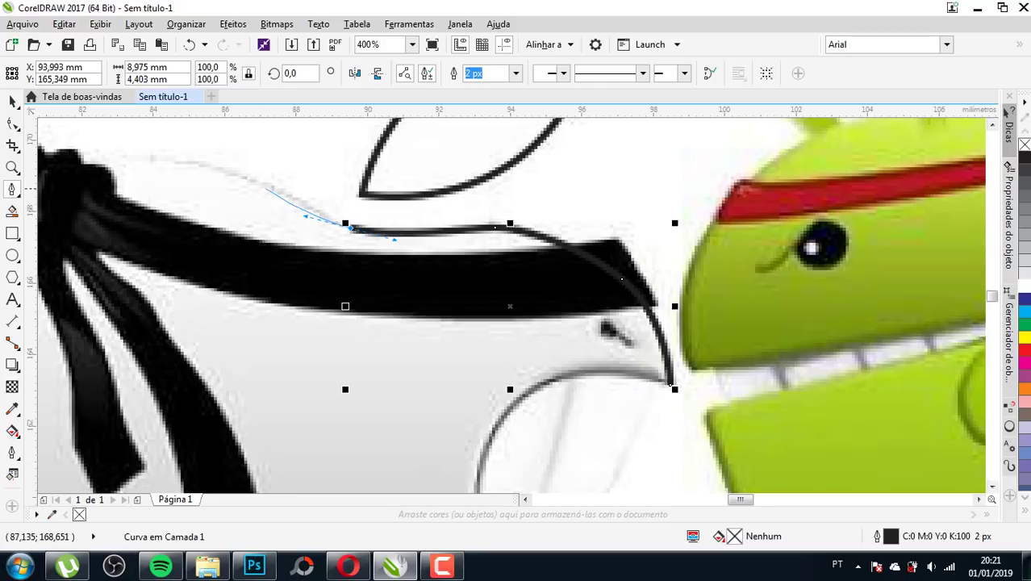
left_click_drag(259, 184, 214, 166)
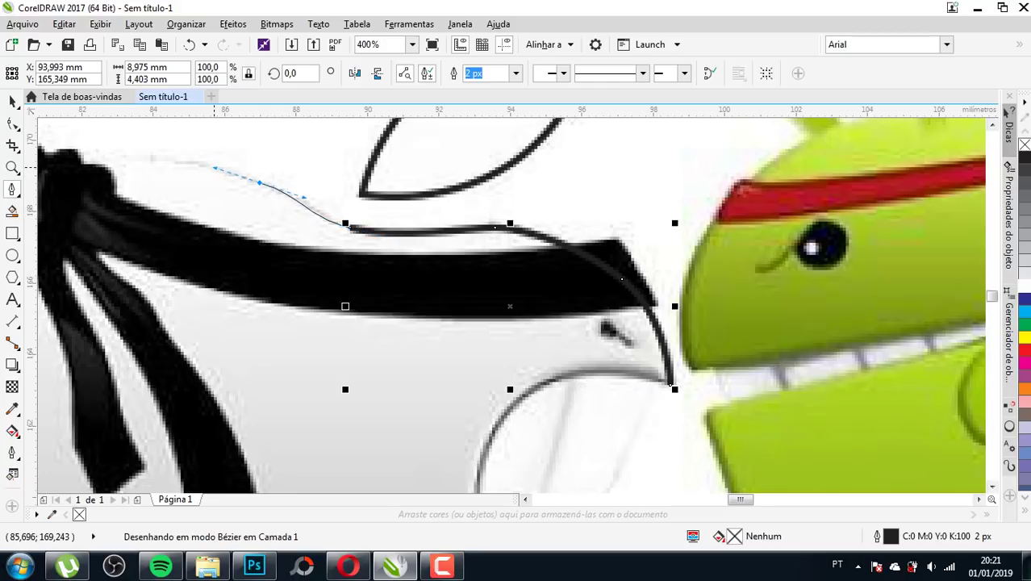
scroll(234, 178, "down", 2)
scroll(274, 228, "up", 1)
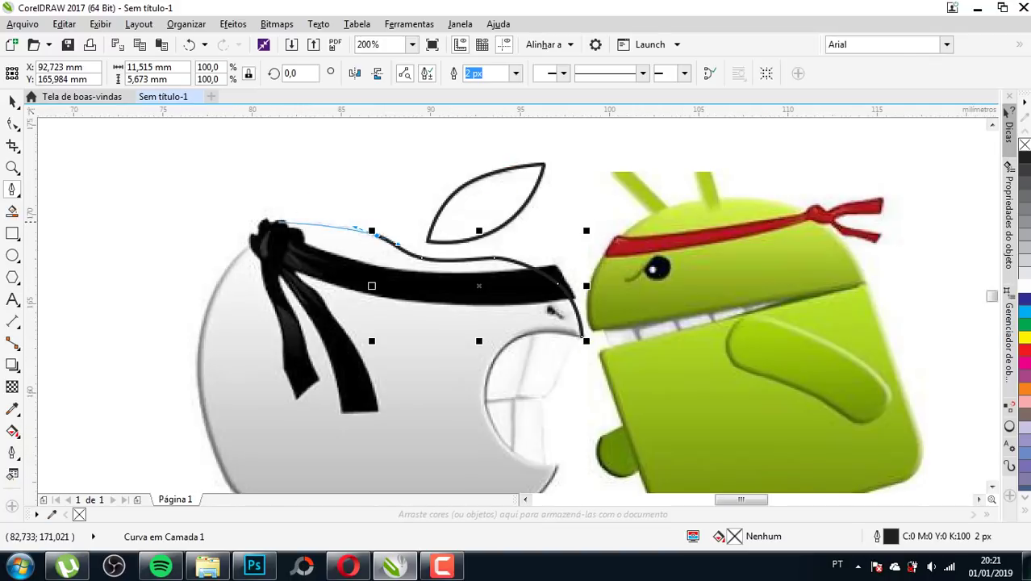
scroll(277, 229, "up", 1)
left_click_drag(274, 234, 231, 251)
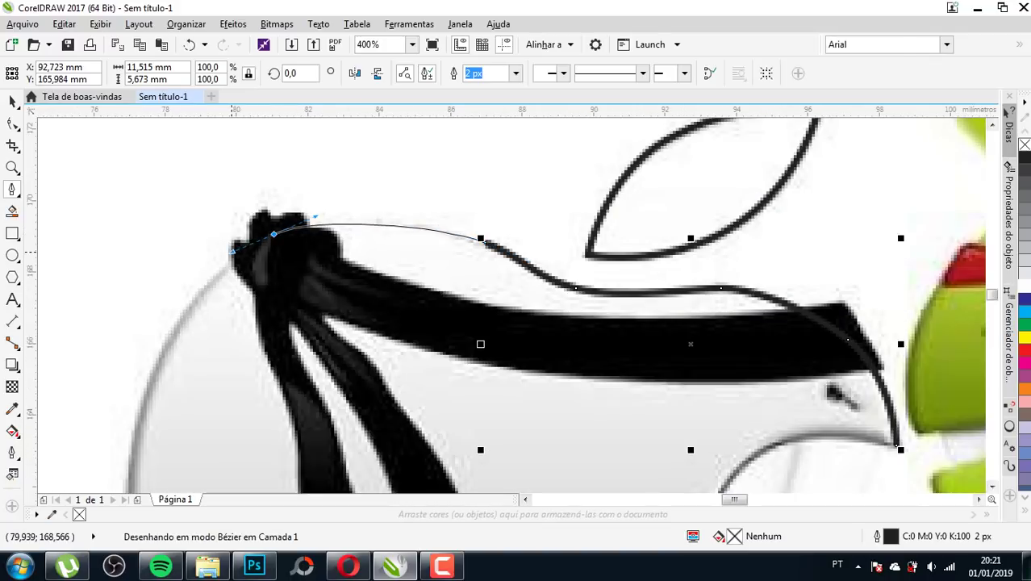
scroll(231, 251, "down", 1)
scroll(274, 226, "up", 1)
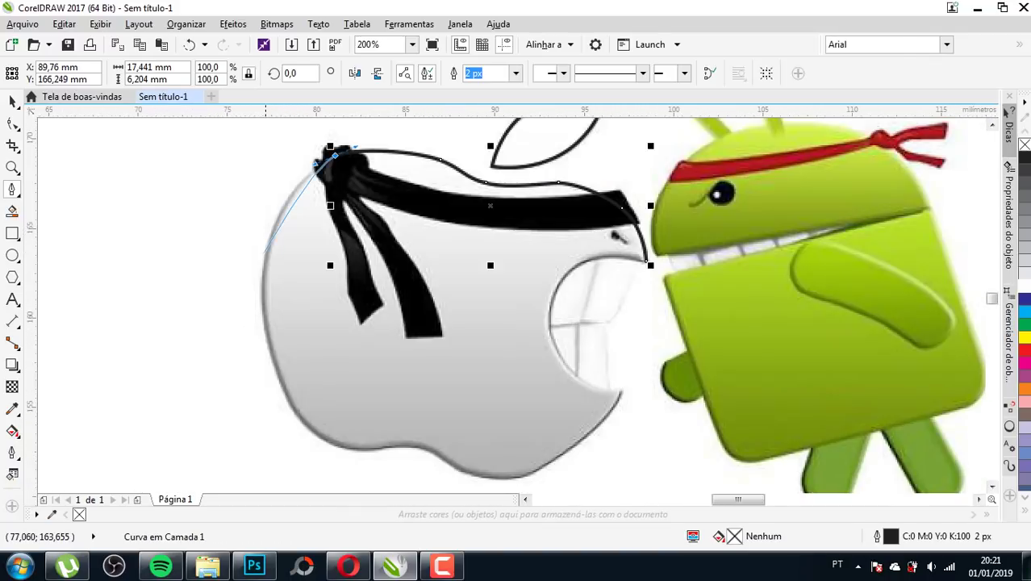
left_click_drag(269, 242, 260, 316)
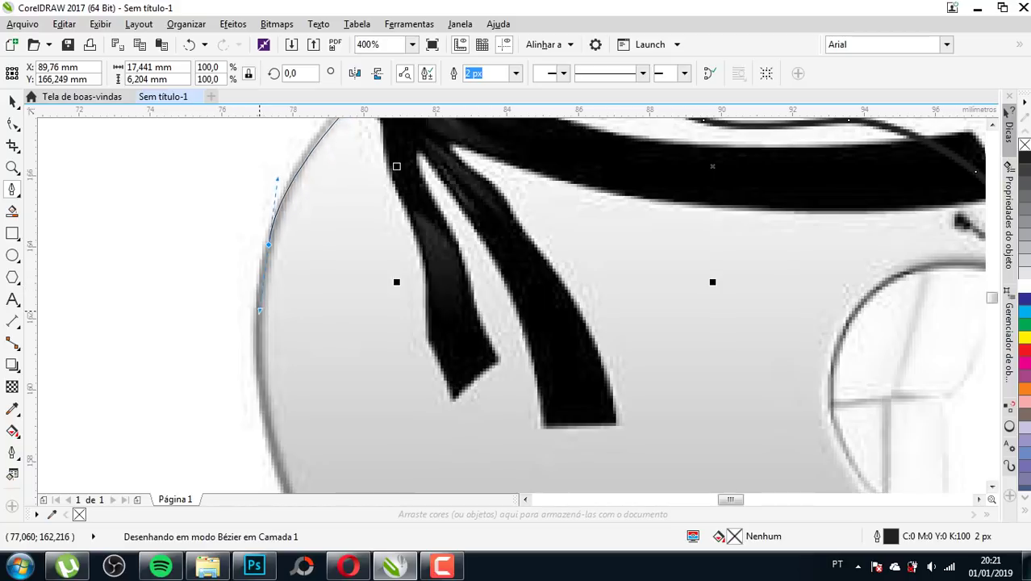
key("space")
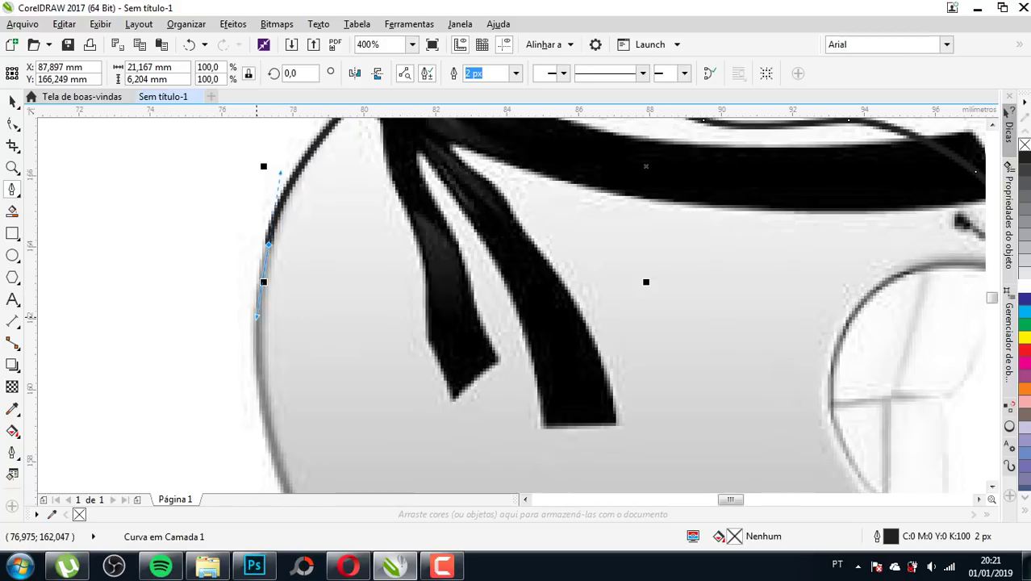
- Set the curve outline width to hairline (Esp. mínima)
scroll(316, 316, "down", 2)
scroll(435, 296, "up", 1)
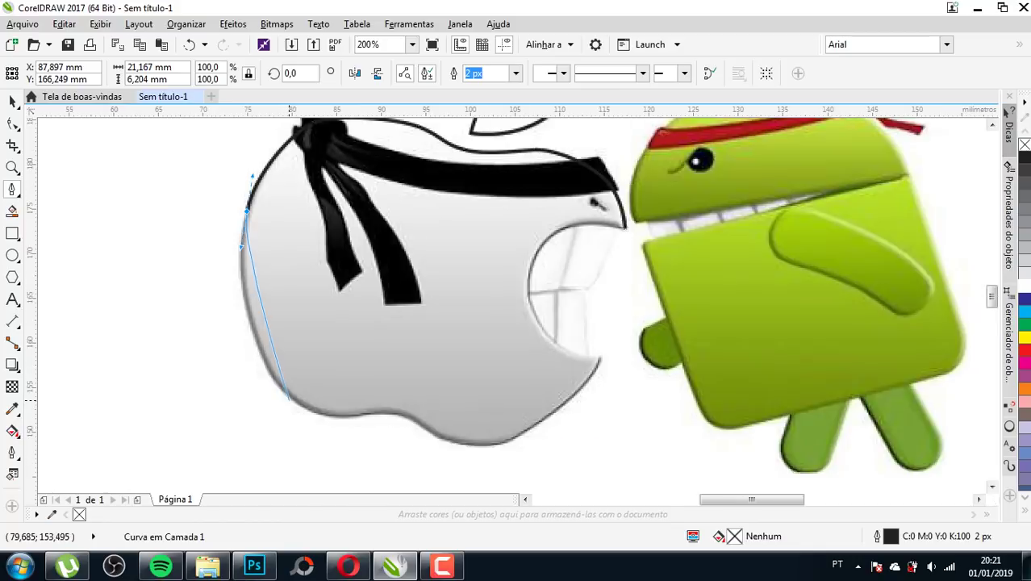
scroll(373, 243, "up", 1)
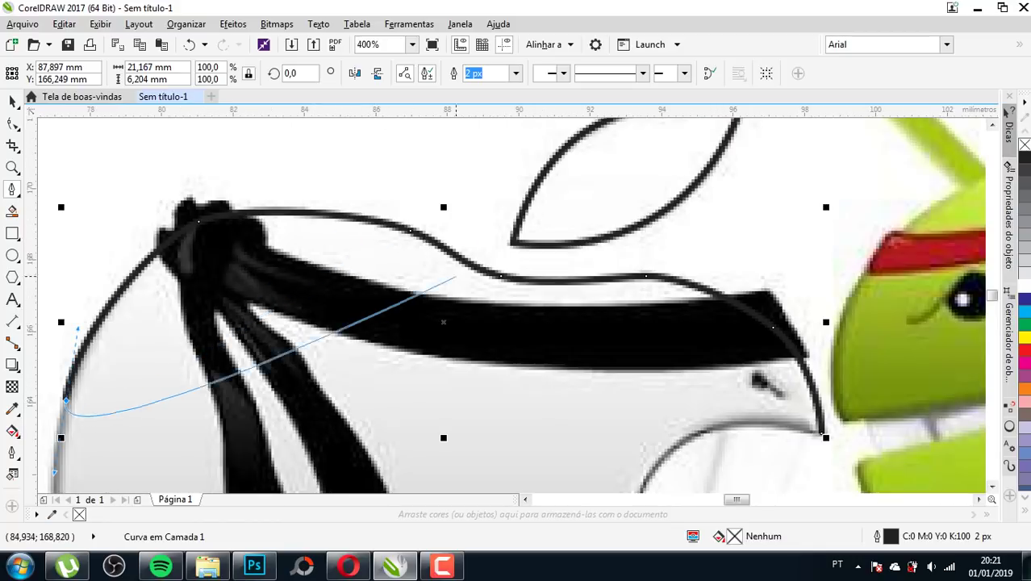
left_click(516, 73)
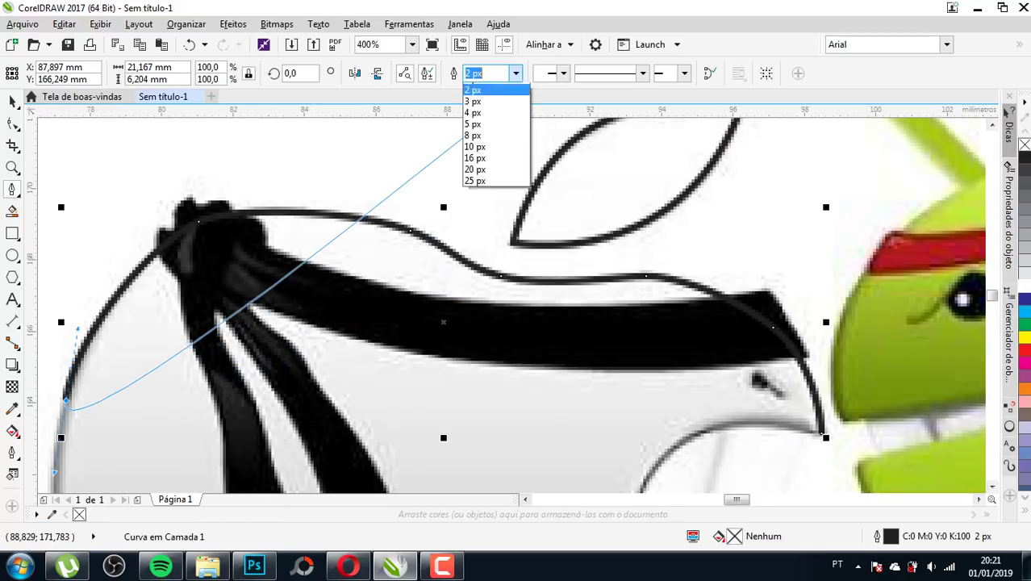
left_click(484, 100)
- Add a node on the apple's left edge and trace its lower-left curve
scroll(477, 124, "down", 4)
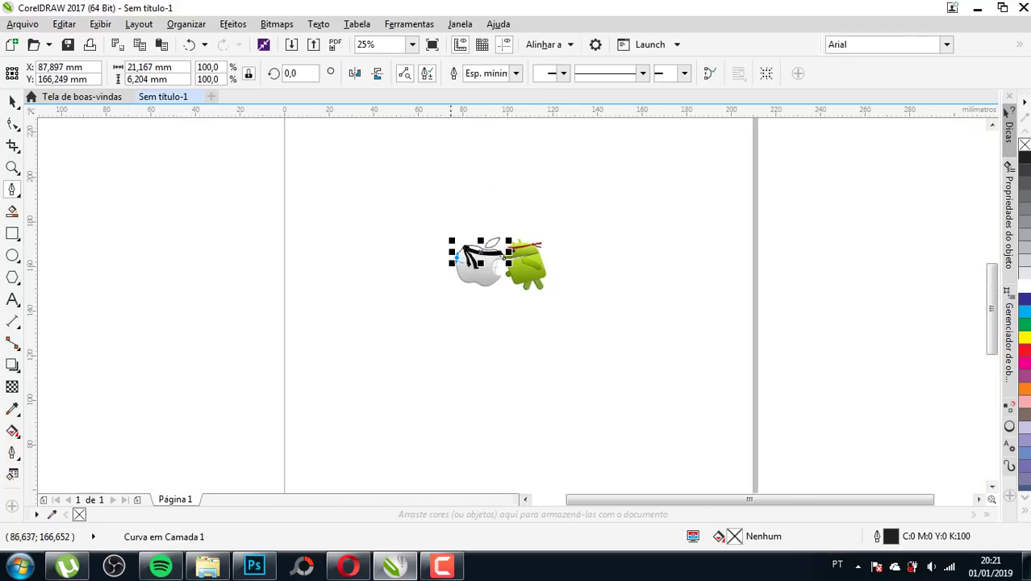
scroll(485, 295, "up", 3)
scroll(484, 295, "up", 1)
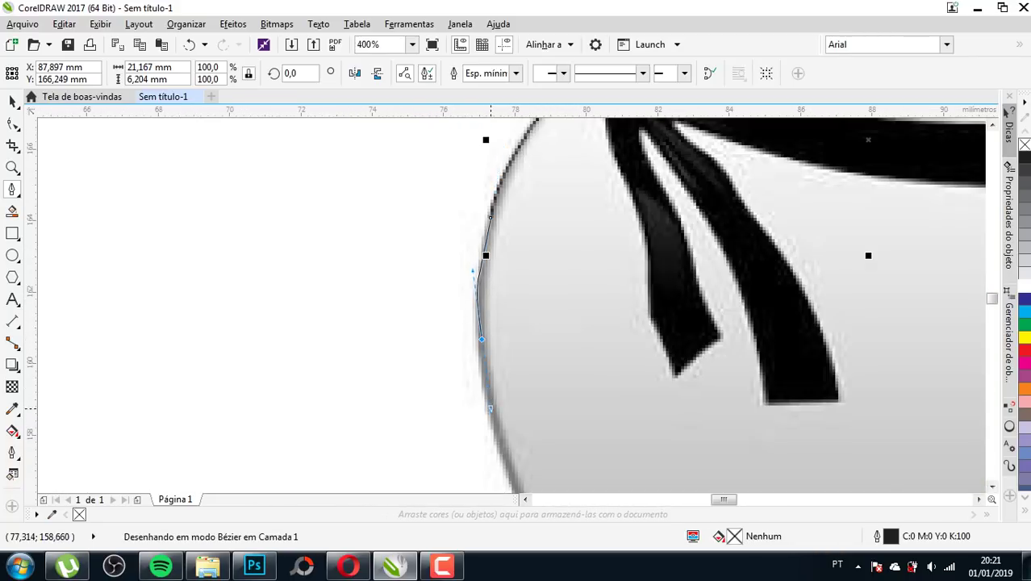
left_click(484, 417)
key("space")
scroll(471, 339, "down", 2)
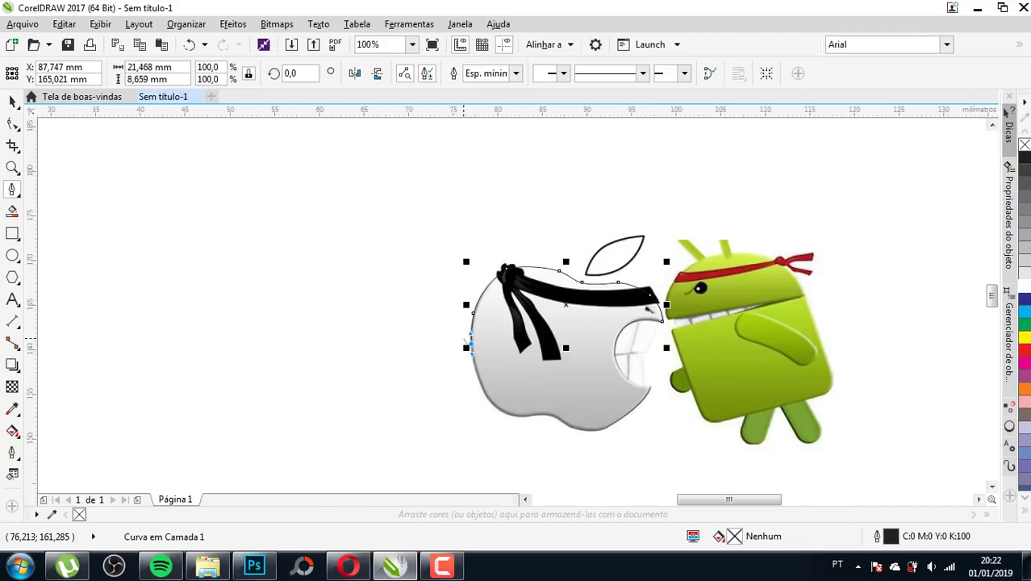
scroll(471, 339, "up", 2)
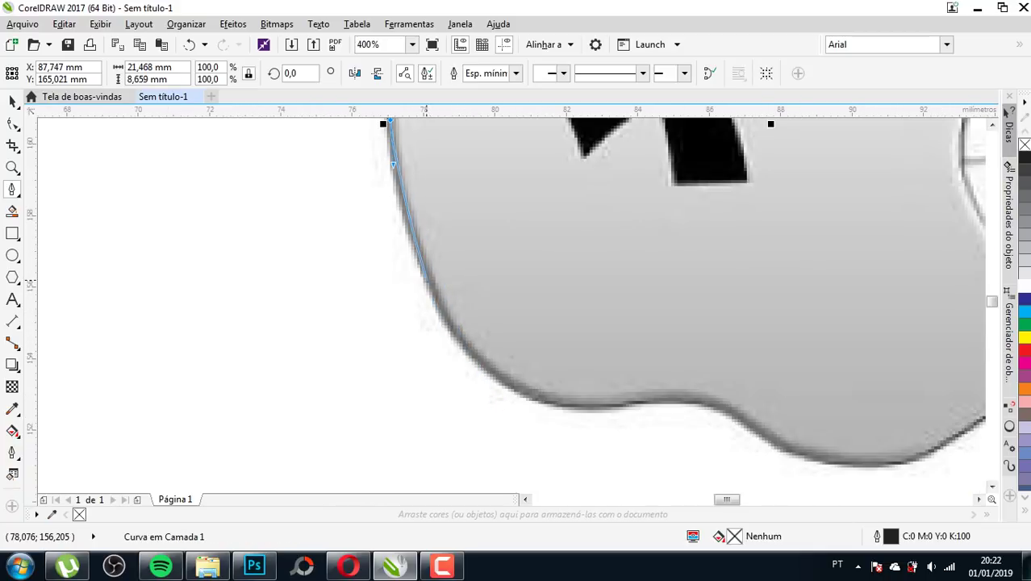
scroll(427, 291, "down", 1)
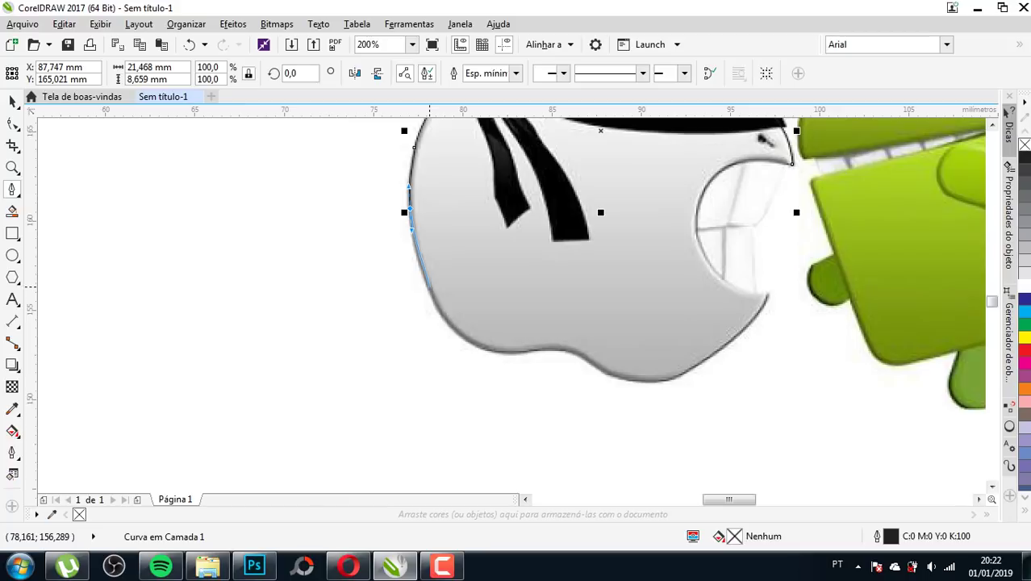
left_click(430, 290)
scroll(430, 291, "up", 2)
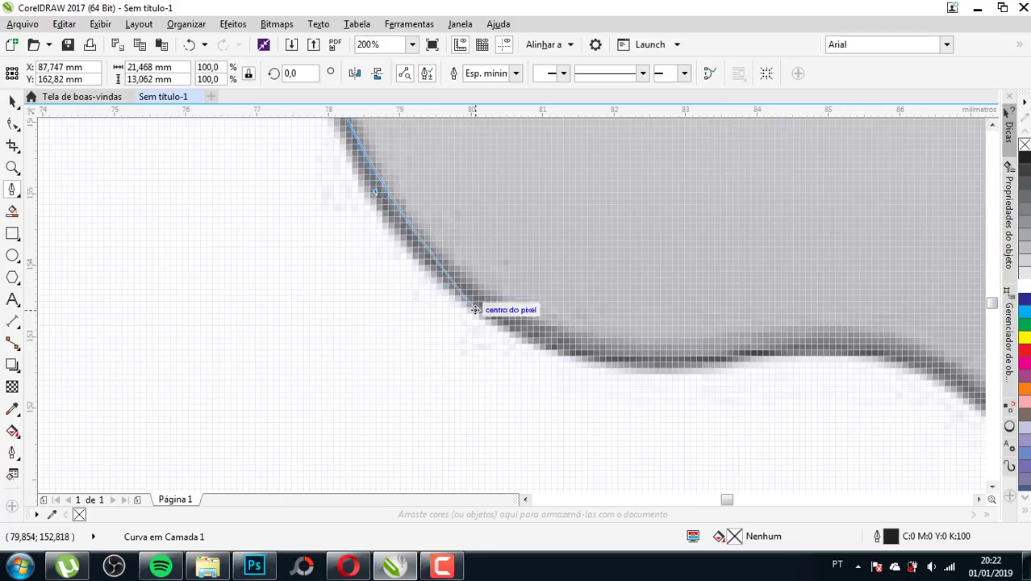
left_click_drag(477, 305, 563, 355)
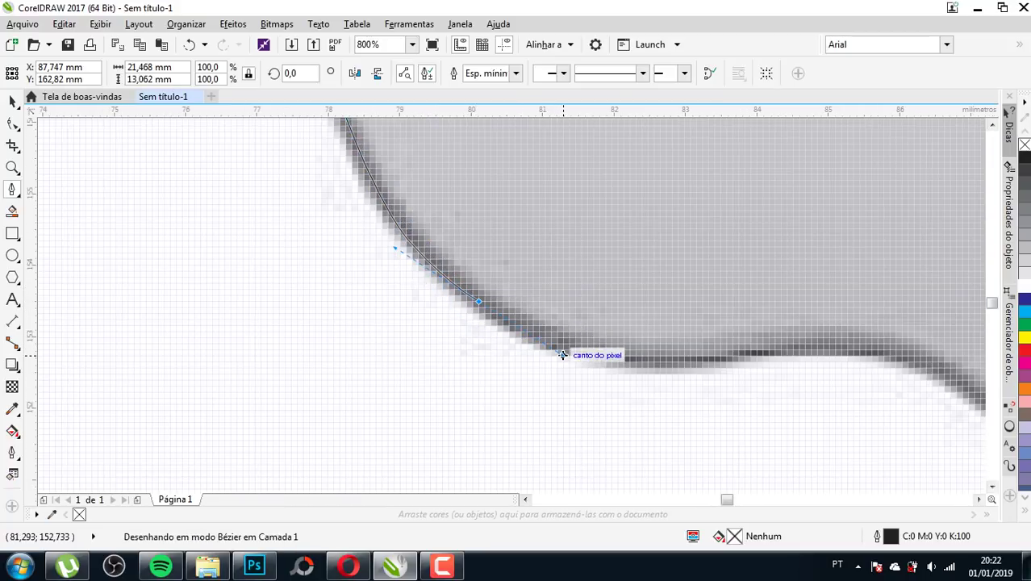
scroll(562, 355, "down", 2)
scroll(609, 355, "up", 2)
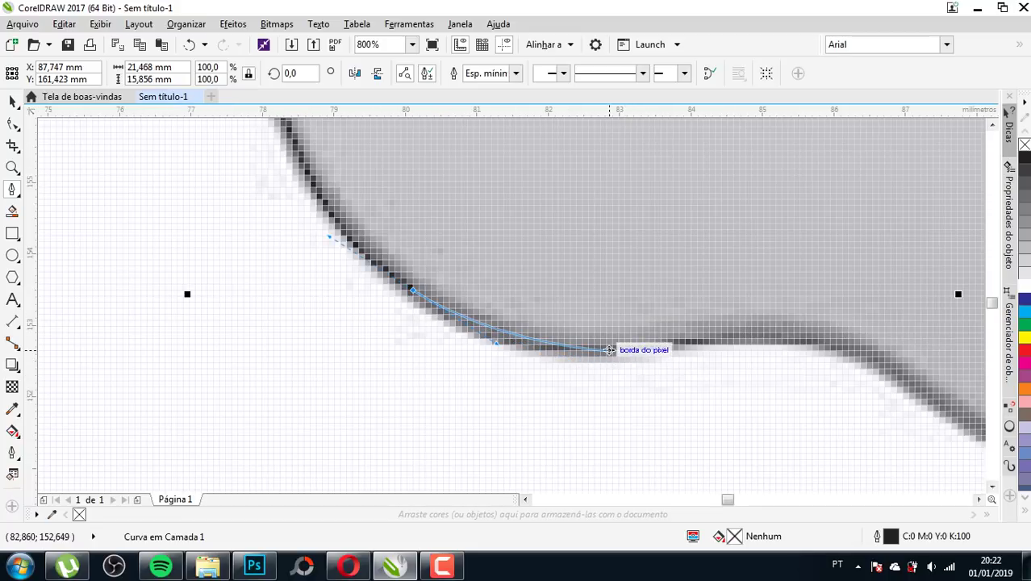
- Trace the apple's bottom bump and dip with smooth nodes, ending the curve there
left_click_drag(609, 350, 672, 350)
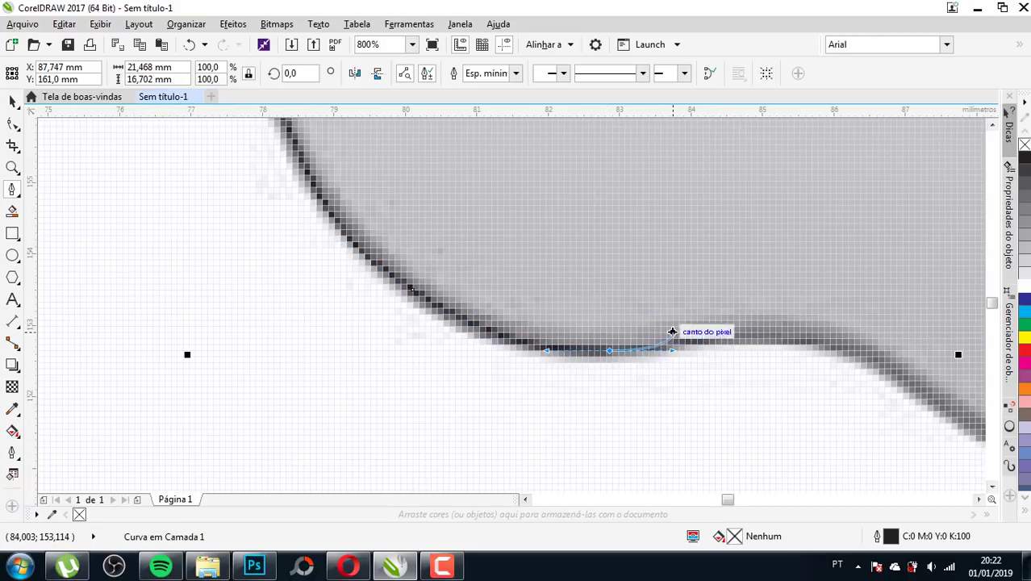
scroll(673, 331, "down", 2)
scroll(682, 329, "up", 2)
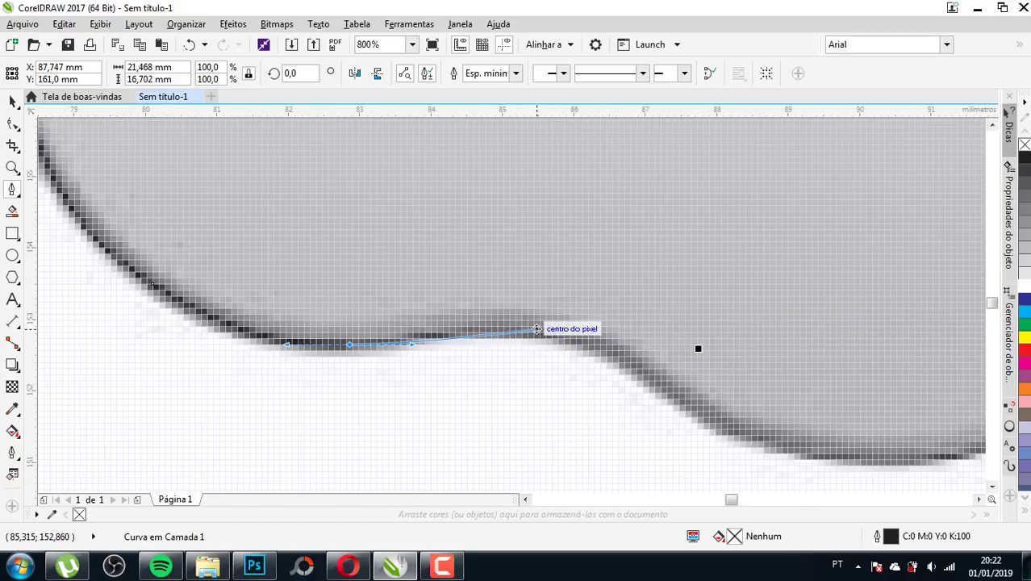
left_click_drag(536, 328, 609, 330)
scroll(532, 290, "down", 2)
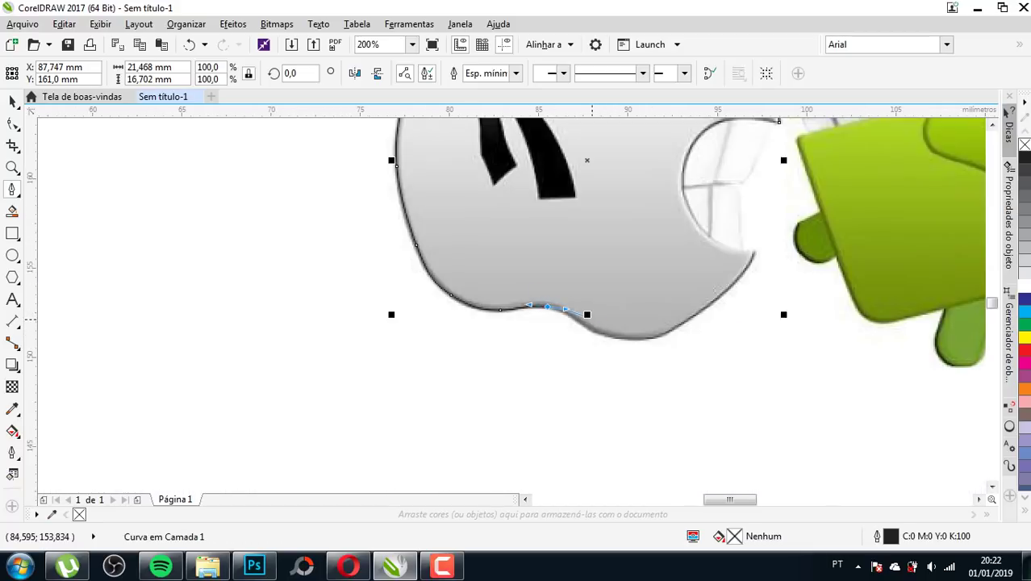
scroll(536, 328, "up", 2)
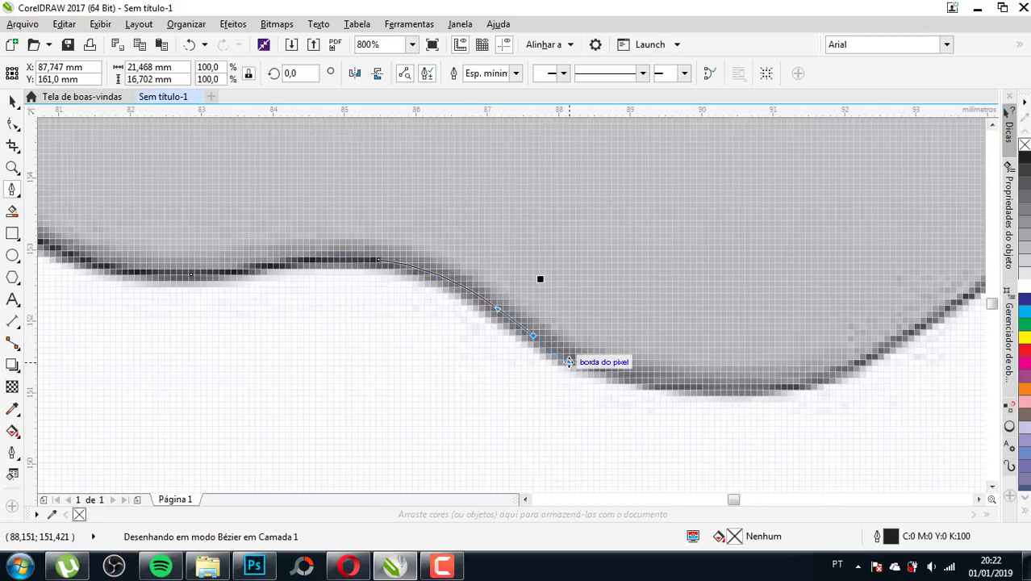
scroll(565, 362, "down", 2)
scroll(548, 361, "up", 2)
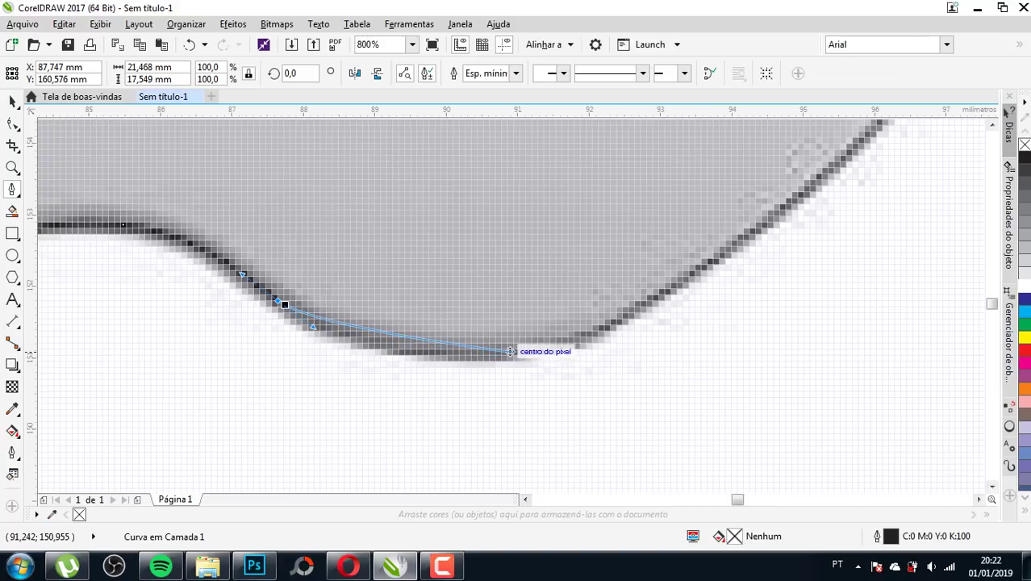
left_click_drag(510, 352, 582, 328)
scroll(583, 327, "down", 1)
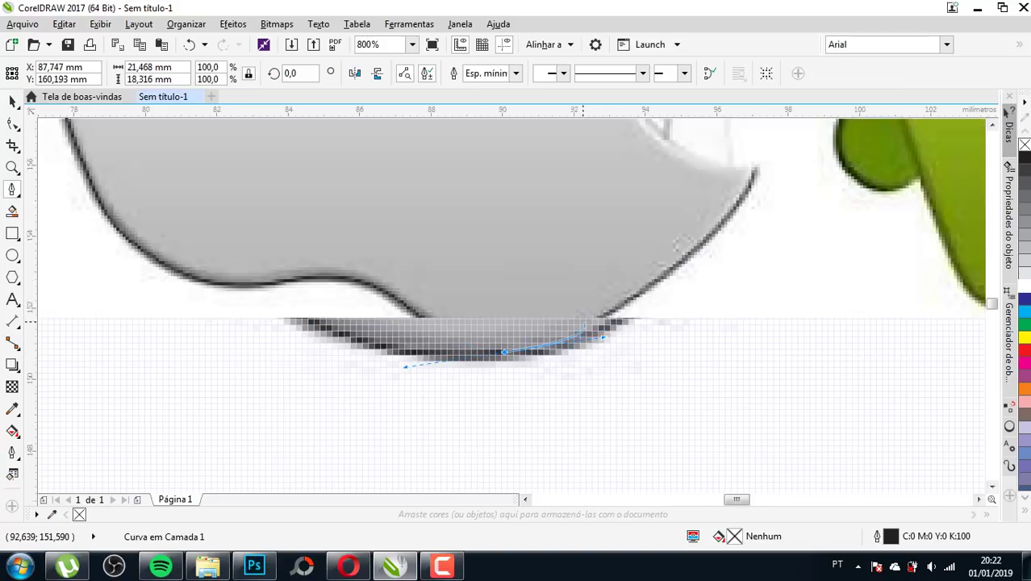
scroll(601, 337, "down", 2)
scroll(605, 322, "up", 1)
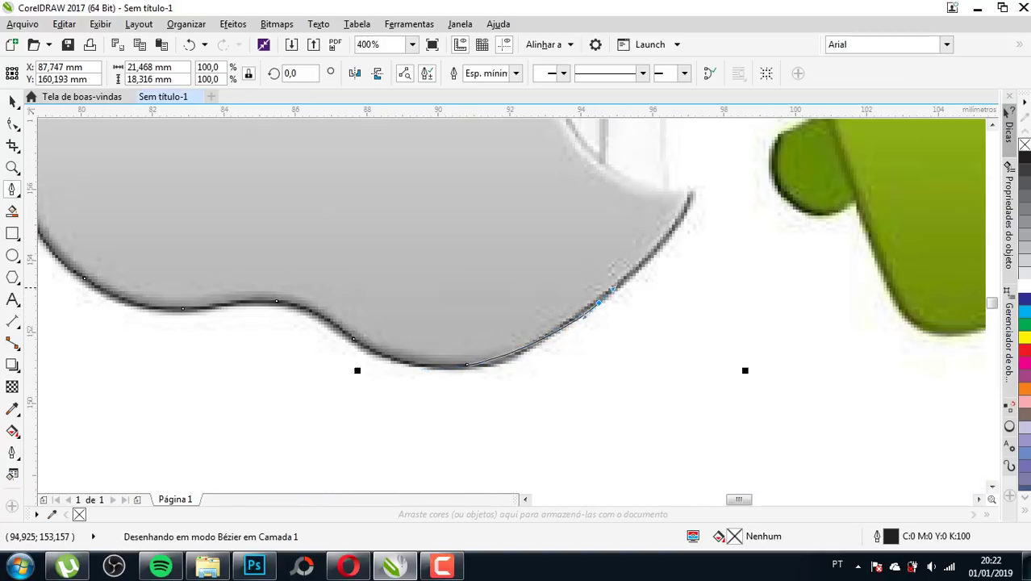
double_click(613, 287)
- Continue the outline up the bite's lower edge to its tip
scroll(684, 208, "up", 1)
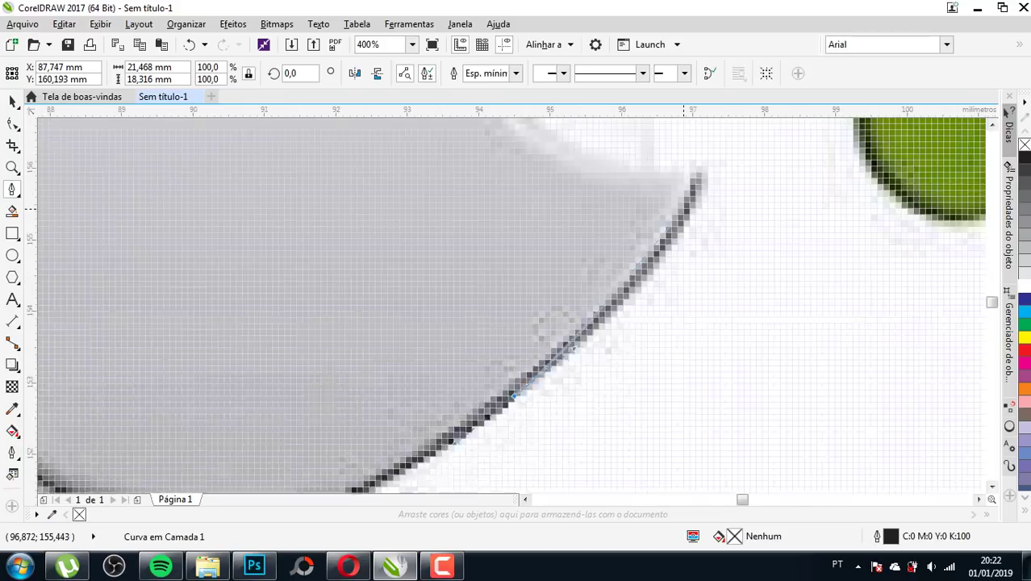
scroll(684, 209, "up", 1)
scroll(645, 266, "down", 2)
scroll(634, 294, "up", 2)
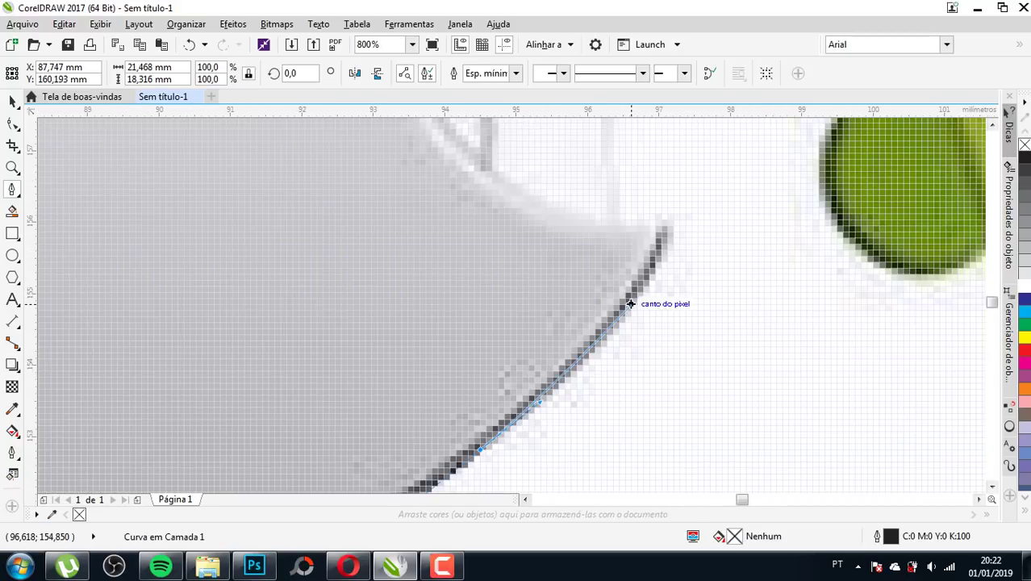
left_click_drag(630, 303, 658, 270)
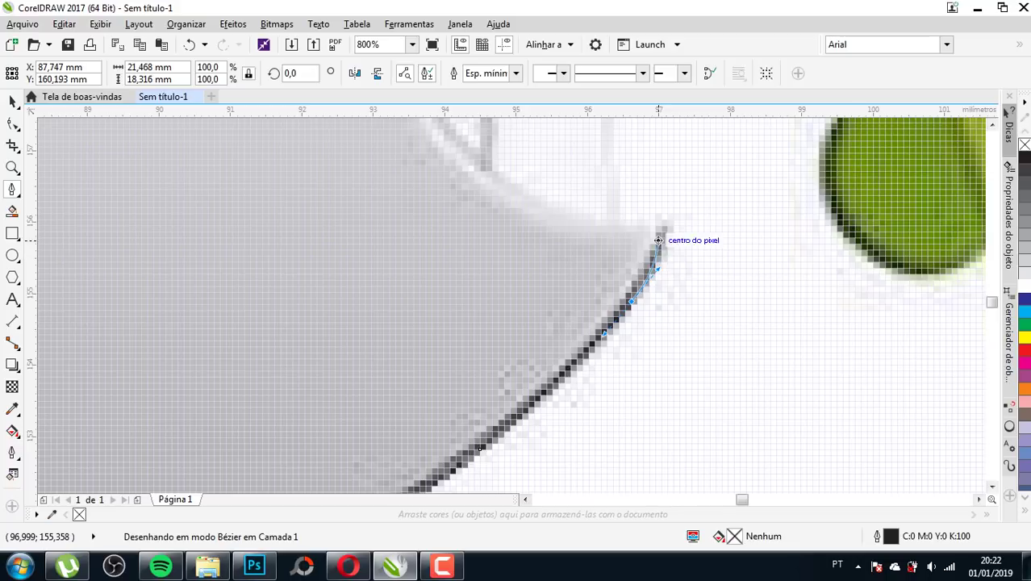
double_click(667, 225)
left_click(666, 225)
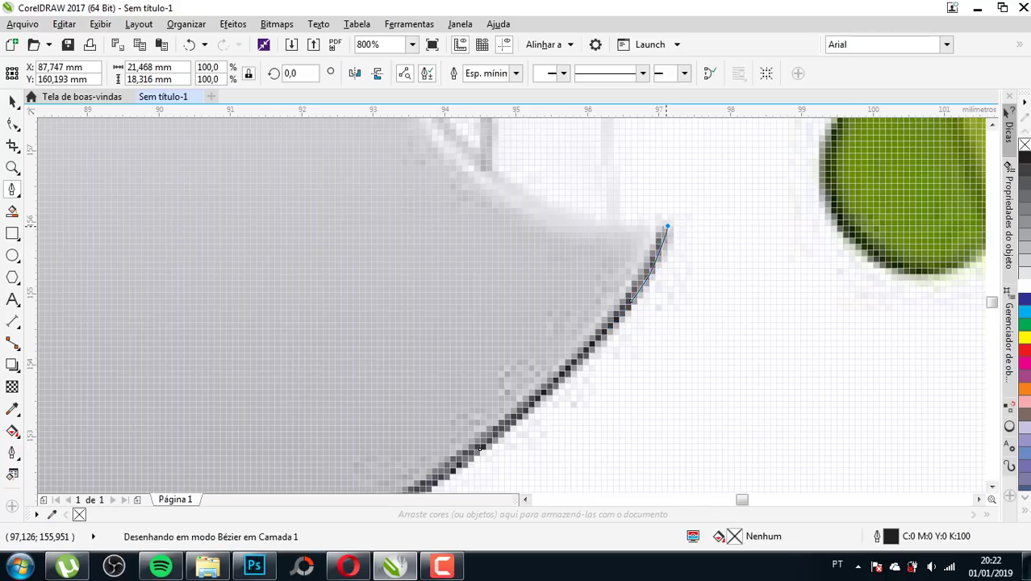
- Curve the outline up along the inside of the bite
scroll(656, 252, "down", 2)
scroll(598, 212, "up", 2)
scroll(598, 212, "down", 1)
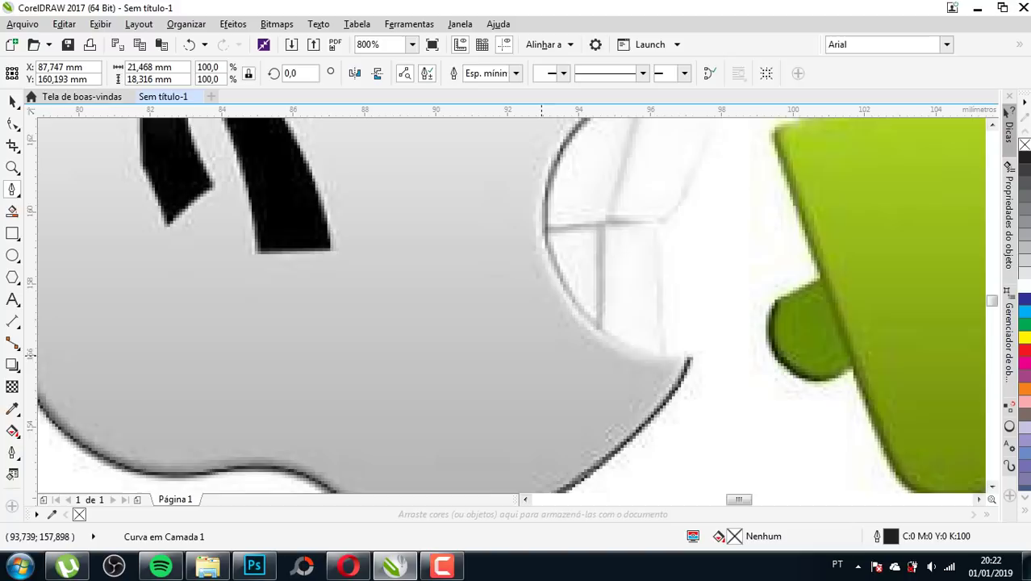
scroll(563, 339, "down", 1)
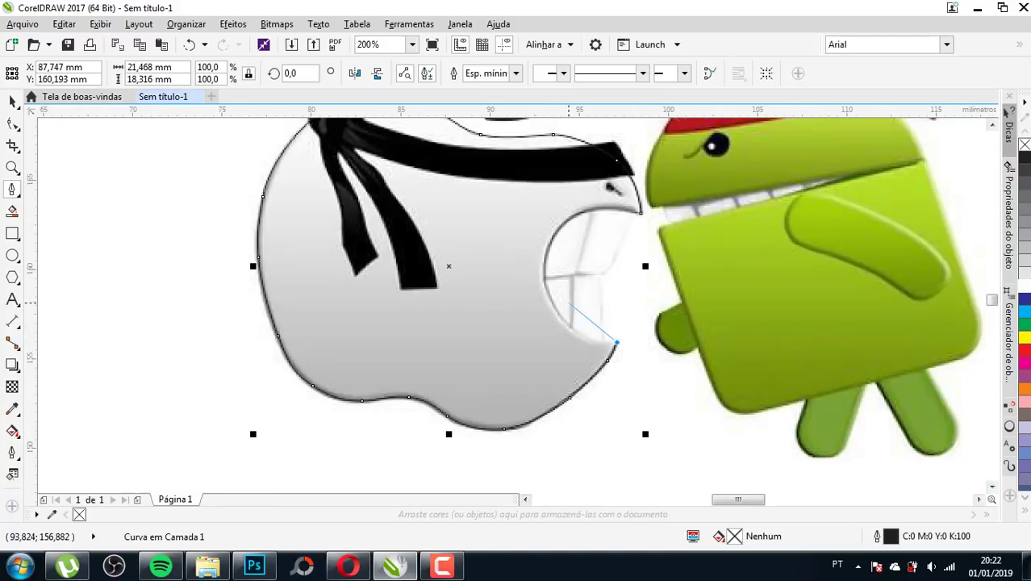
scroll(562, 343, "up", 1)
scroll(560, 347, "up", 1)
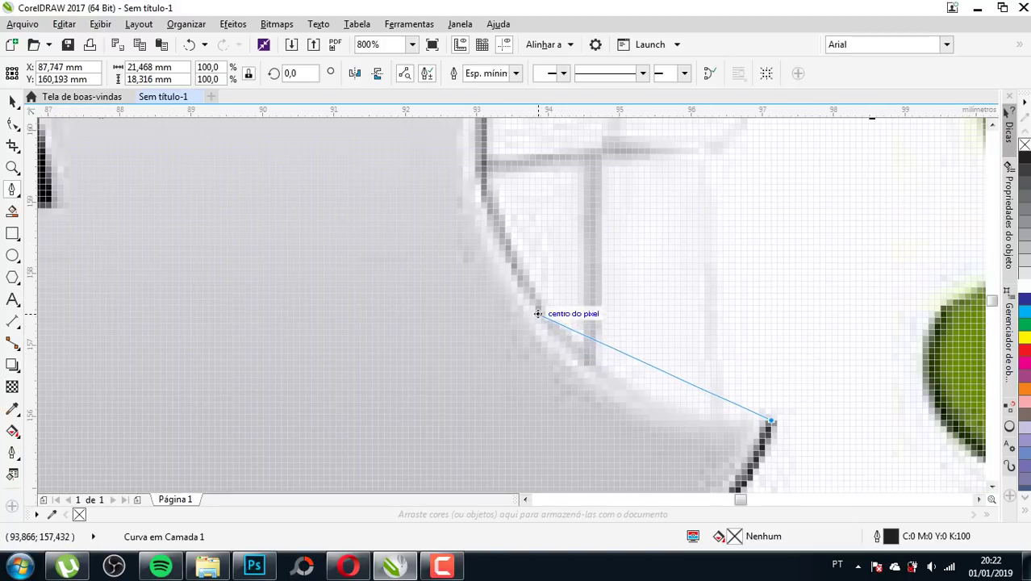
mouse_move(539, 308)
left_mouse_down()
mouse_move(508, 247)
mouse_move(456, 195)
mouse_move(509, 143)
left_mouse_up()
scroll(456, 195, "down", 1)
scroll(456, 195, "down", 1)
scroll(468, 194, "up", 1)
scroll(480, 188, "up", 1)
- Add a node along the bite's upper edge and close the curve at its start node
scroll(509, 143, "down", 1)
scroll(501, 193, "down", 1)
scroll(488, 258, "up", 1)
scroll(482, 287, "up", 1)
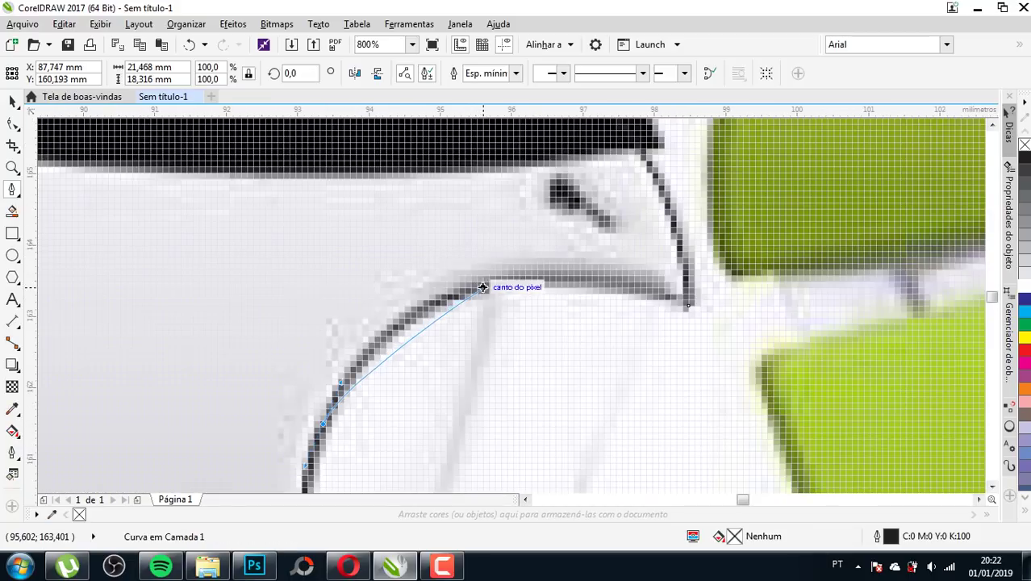
left_click_drag(492, 285, 568, 272)
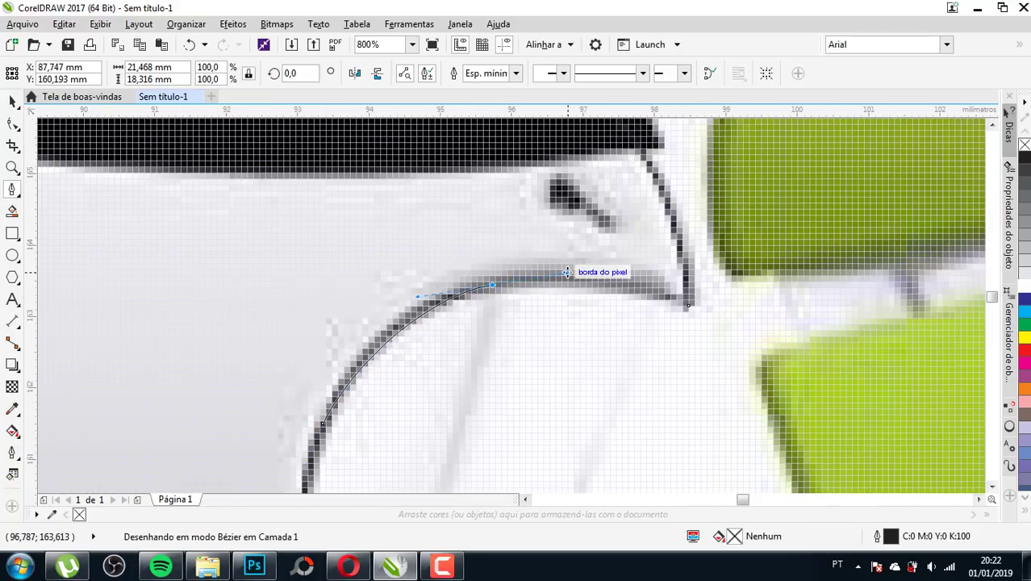
left_click(688, 305)
left_click(689, 305)
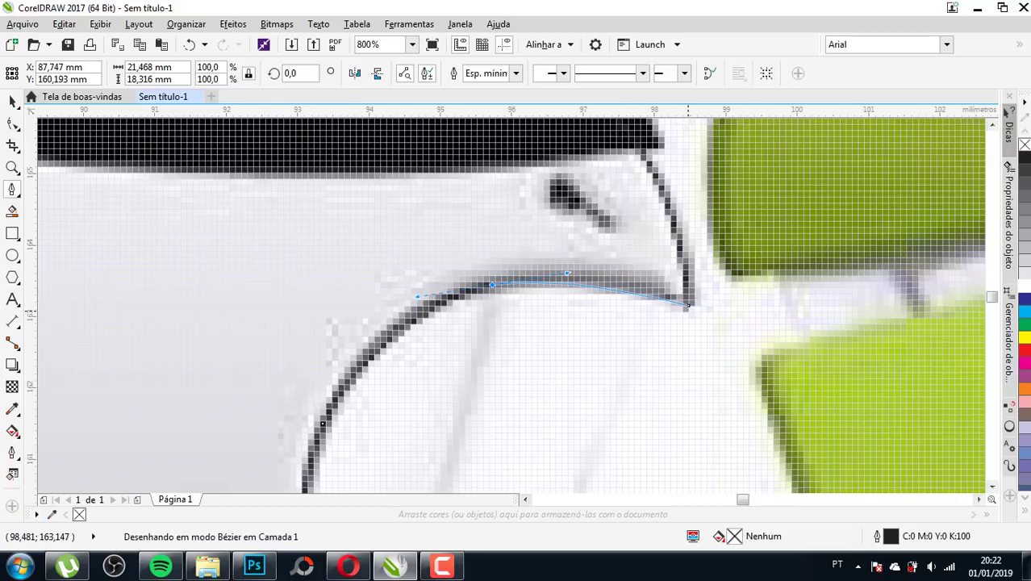
scroll(621, 286, "down", 3)
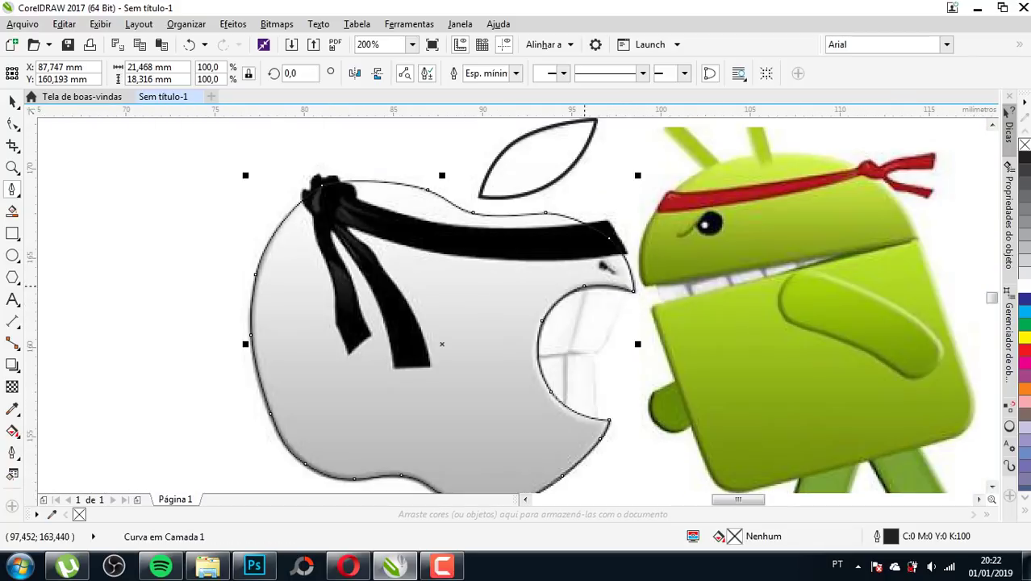
scroll(597, 292, "down", 1)
- Zoom out to the whole drawing, then in on the headband knot
key("F3")
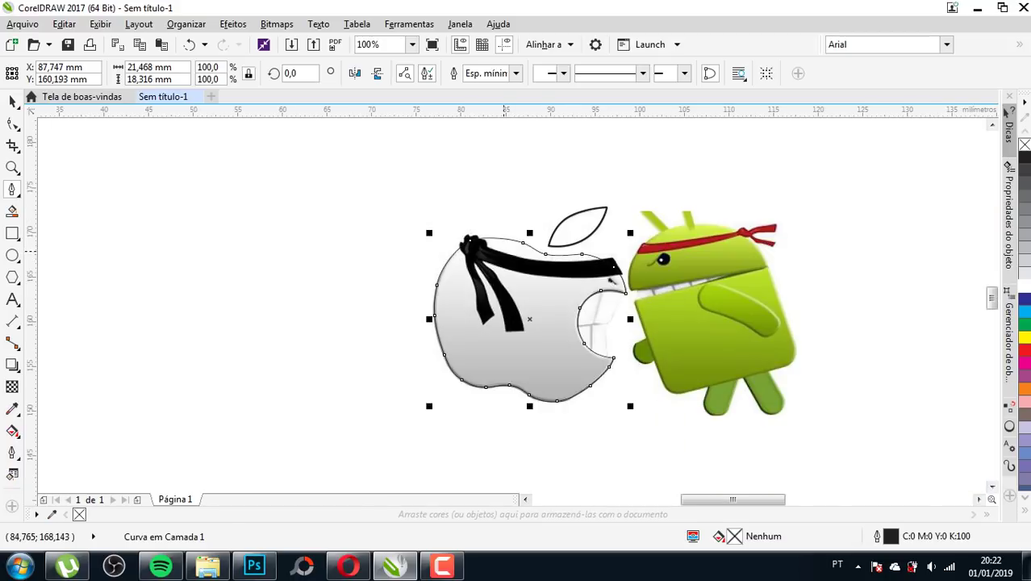
scroll(525, 287, "up", 1)
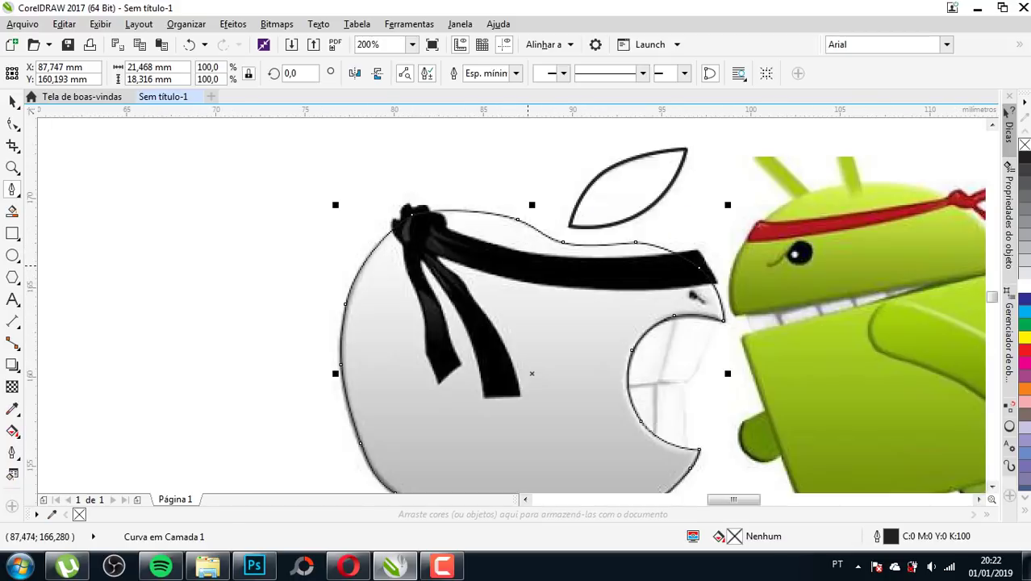
scroll(528, 265, "up", 1)
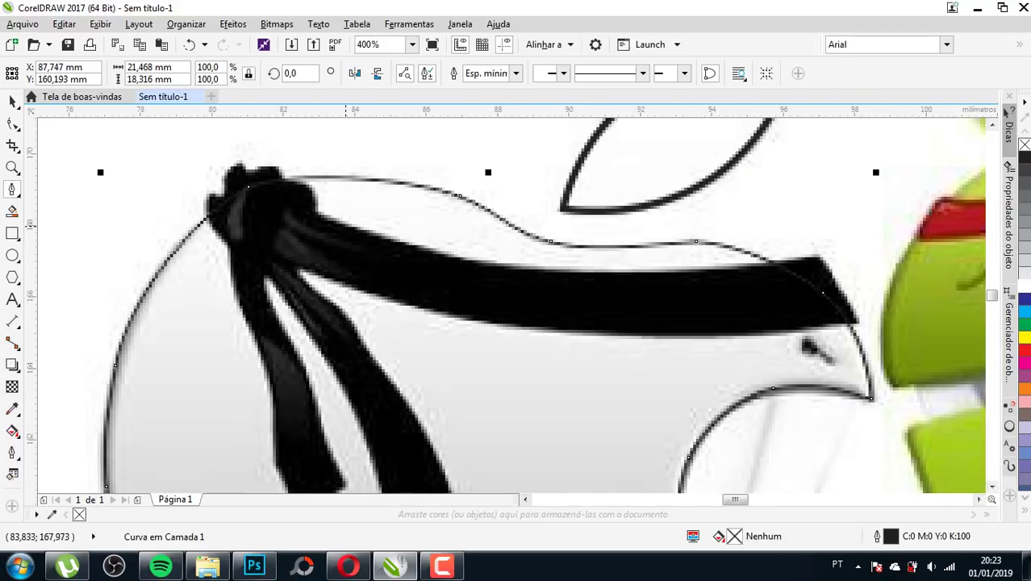
scroll(350, 224, "down", 1)
scroll(323, 224, "up", 1)
scroll(284, 217, "up", 1)
scroll(283, 225, "down", 2)
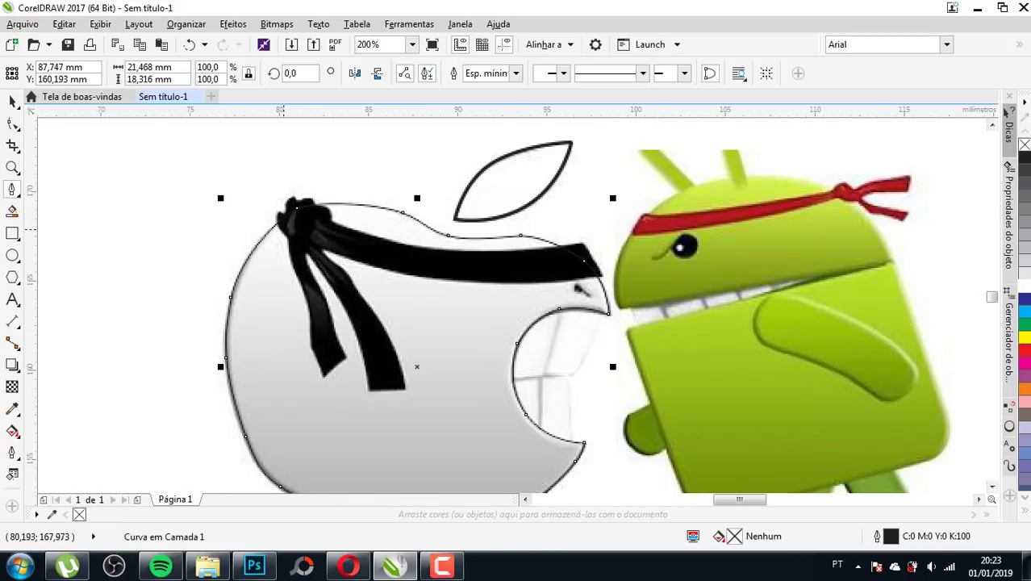
scroll(269, 200, "up", 1)
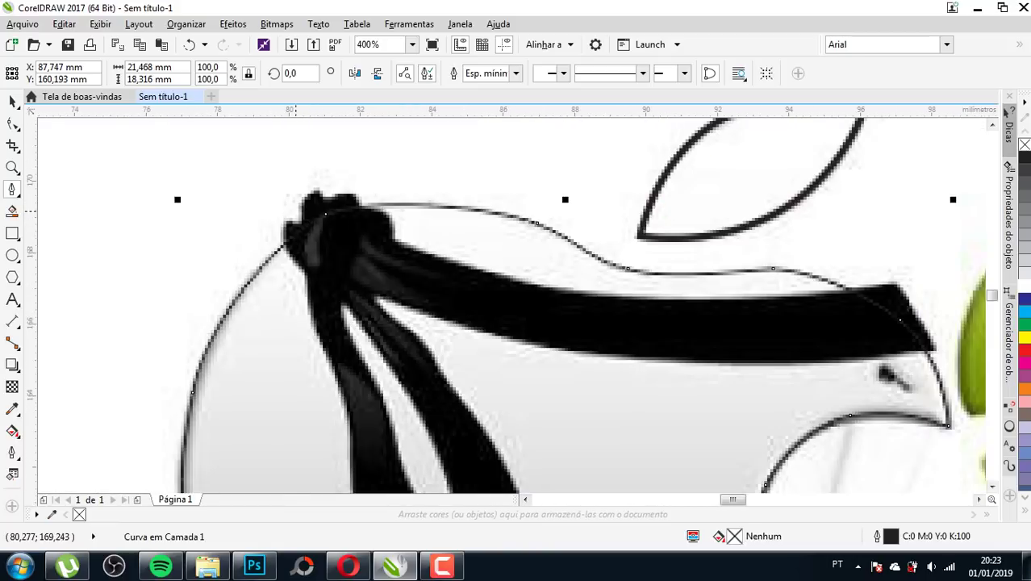
scroll(295, 214, "down", 1)
scroll(310, 218, "up", 2)
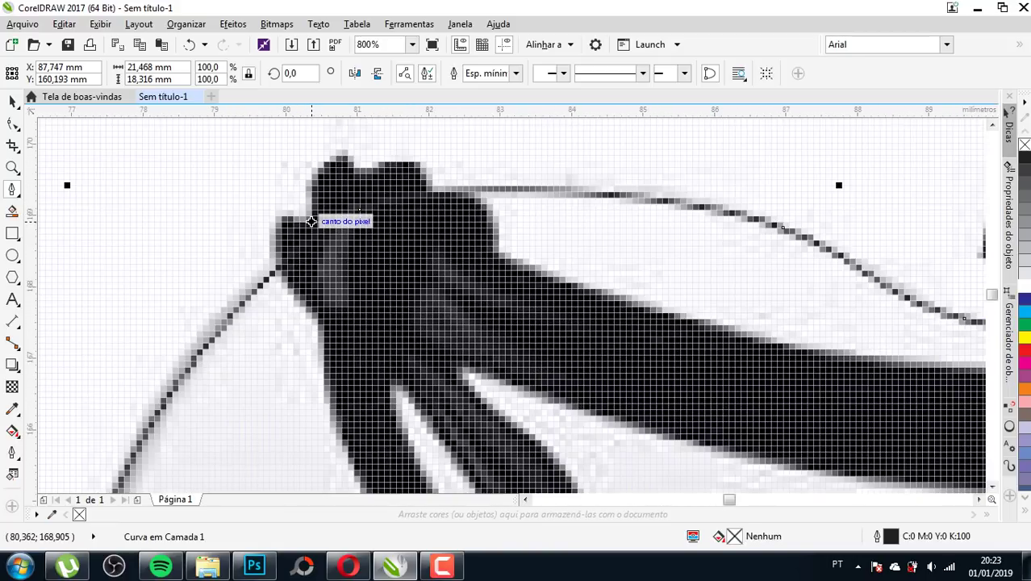
- Start tracing the knot's left lobe with the pixel preview turned off
left_click(312, 221)
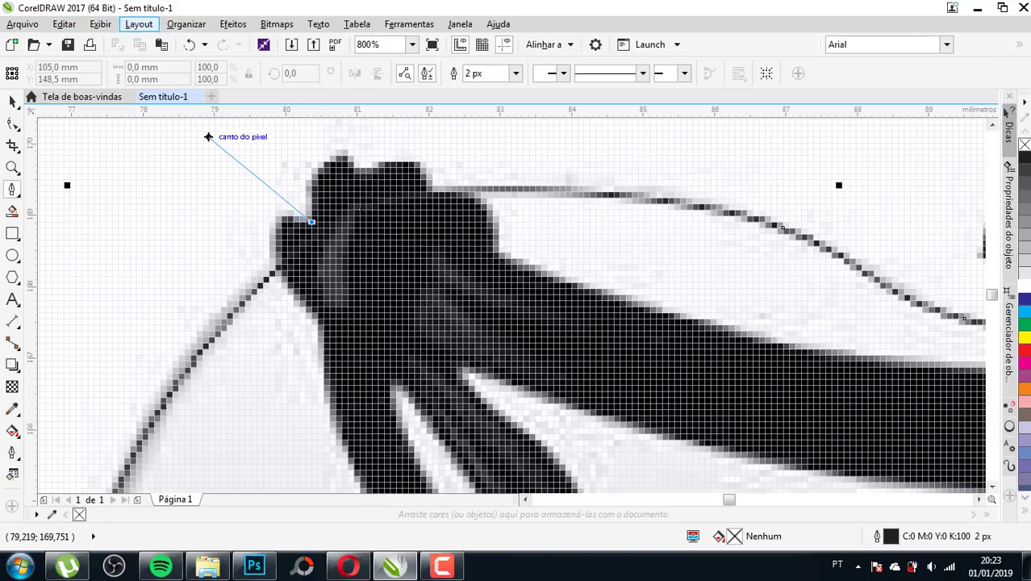
key("Left")
key("Down")
key("Down")
key("Up")
key("Up")
key("Escape")
key("Escape")
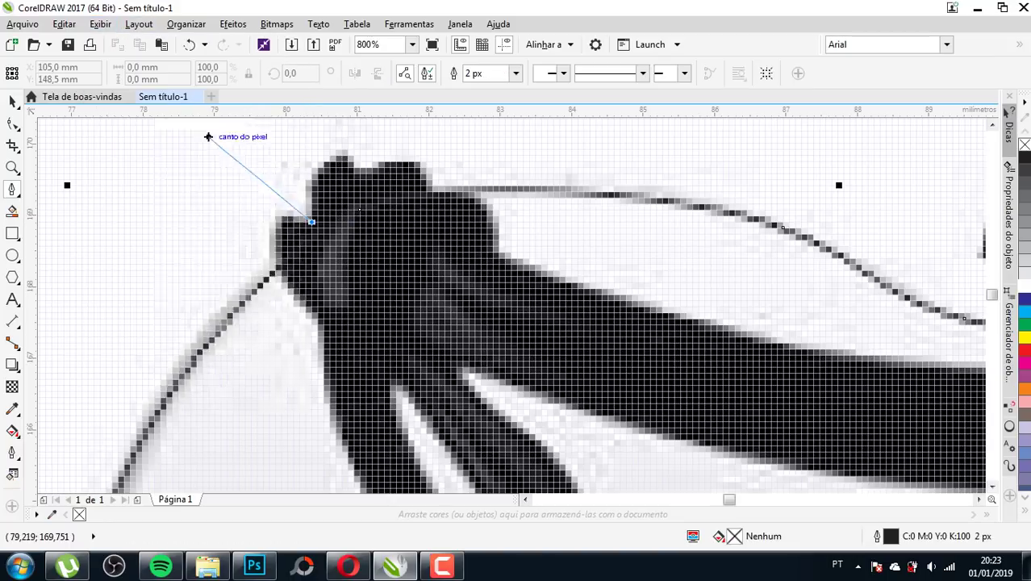
key("shift+F9")
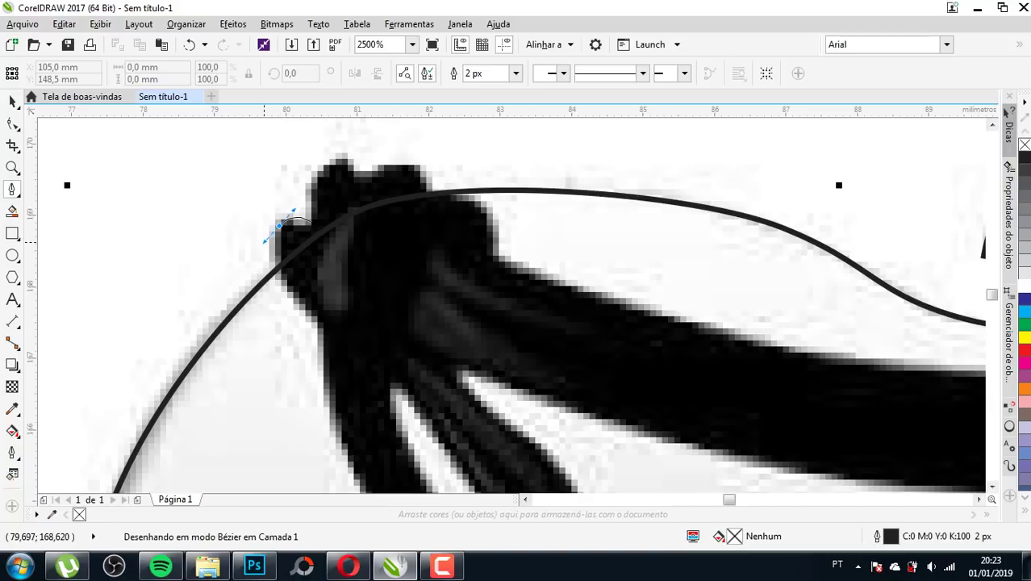
left_click_drag(275, 229, 324, 343)
scroll(324, 339, "down", 1)
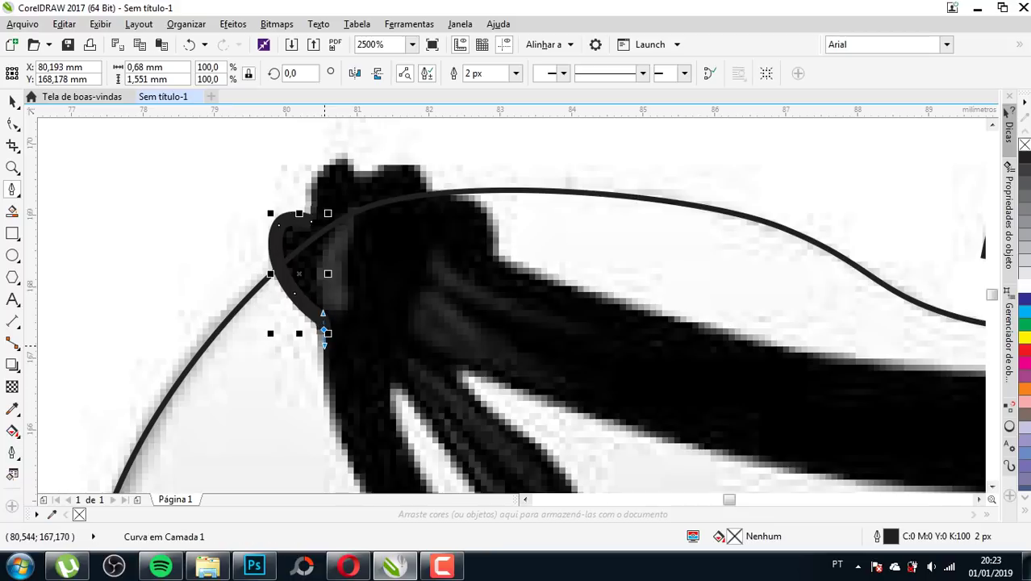
scroll(324, 339, "down", 2)
- Set the new curve's outline width to Hairline
left_click(515, 74)
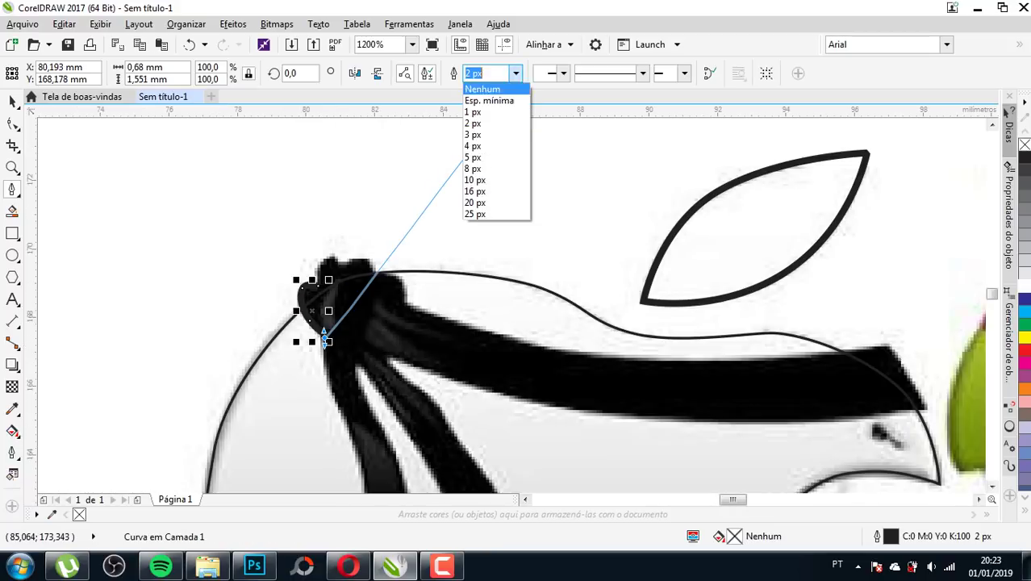
left_click(489, 97)
scroll(358, 327, "down", 1)
scroll(358, 328, "down", 1)
scroll(358, 328, "up", 2)
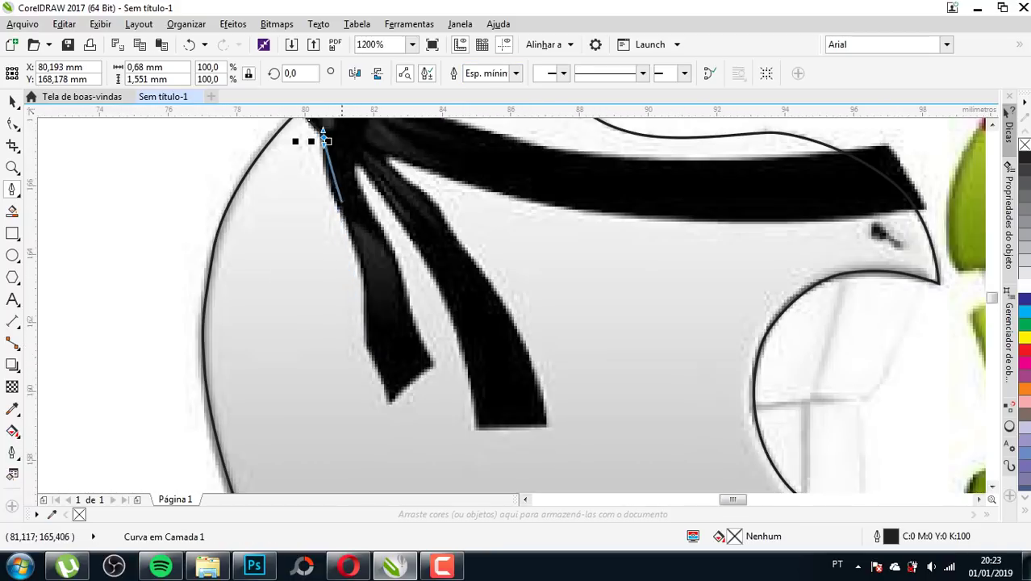
- Trace Bézier nodes down the first headband tail's left edge, undoing one misplaced node
left_click(328, 184)
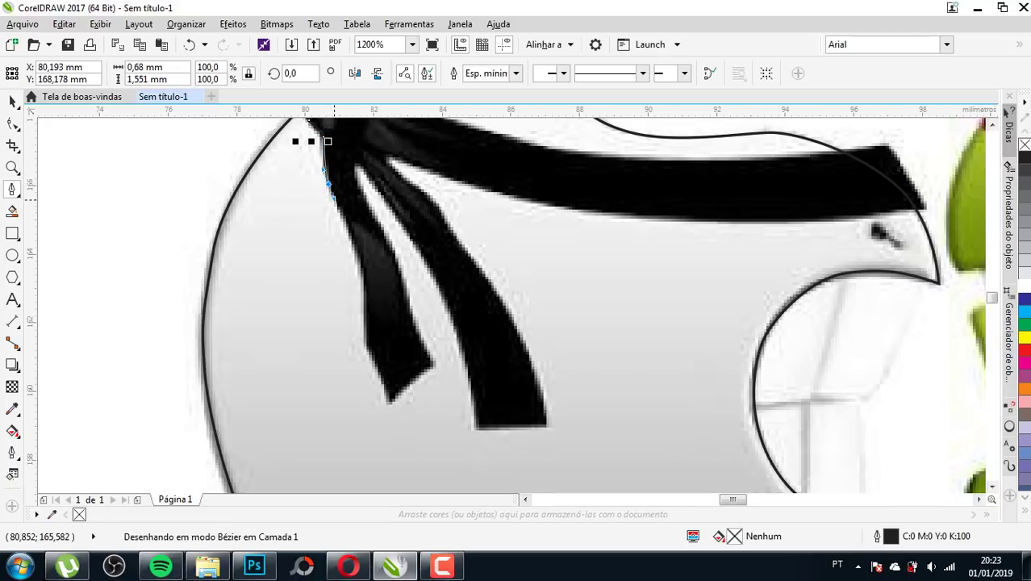
mouse_move(338, 204)
left_mouse_down()
mouse_move(350, 239)
mouse_move(359, 191)
left_mouse_up()
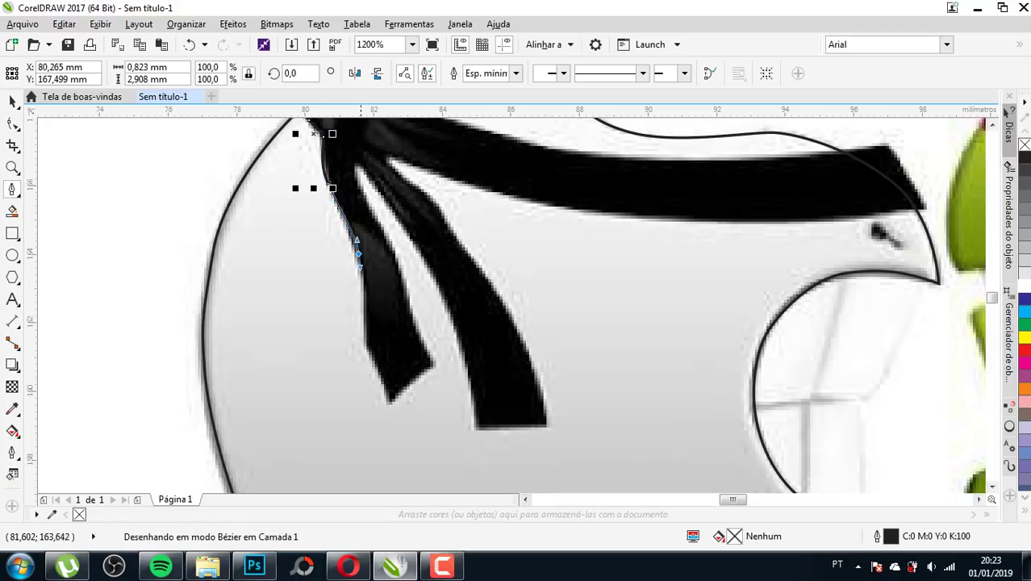
scroll(356, 190, "up", 1)
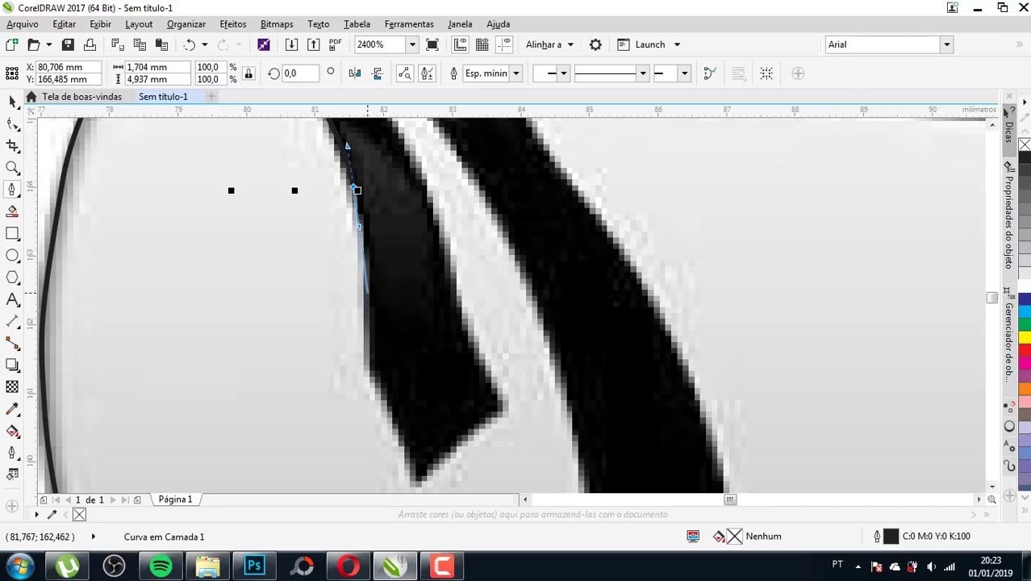
scroll(356, 190, "down", 1)
key("ctrl+z")
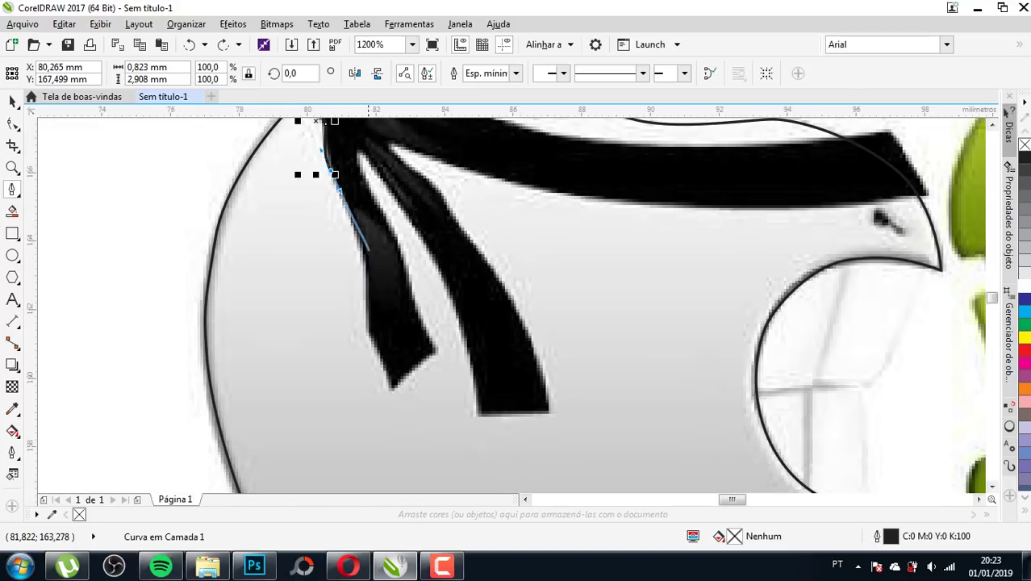
scroll(315, 139, "up", 1)
left_click_drag(358, 237, 367, 269)
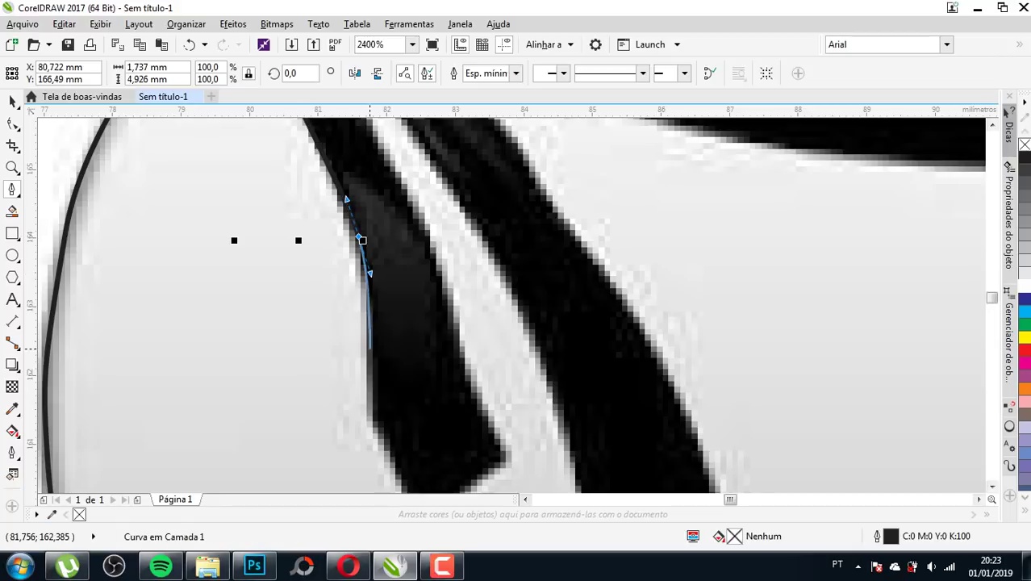
left_click_drag(370, 351, 371, 364)
double_click(372, 352)
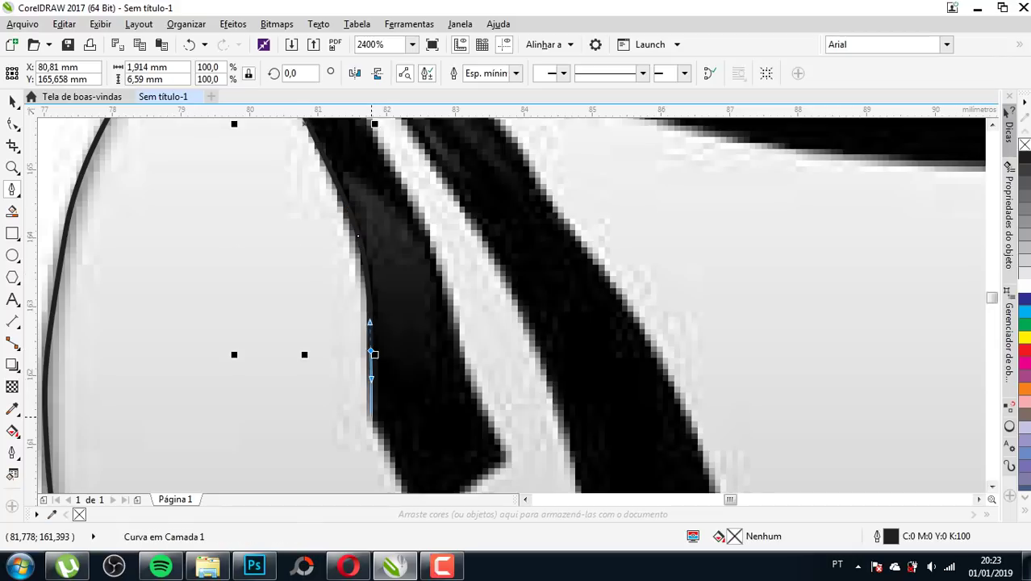
left_click(372, 352)
scroll(372, 352, "down", 3)
scroll(357, 353, "up", 3)
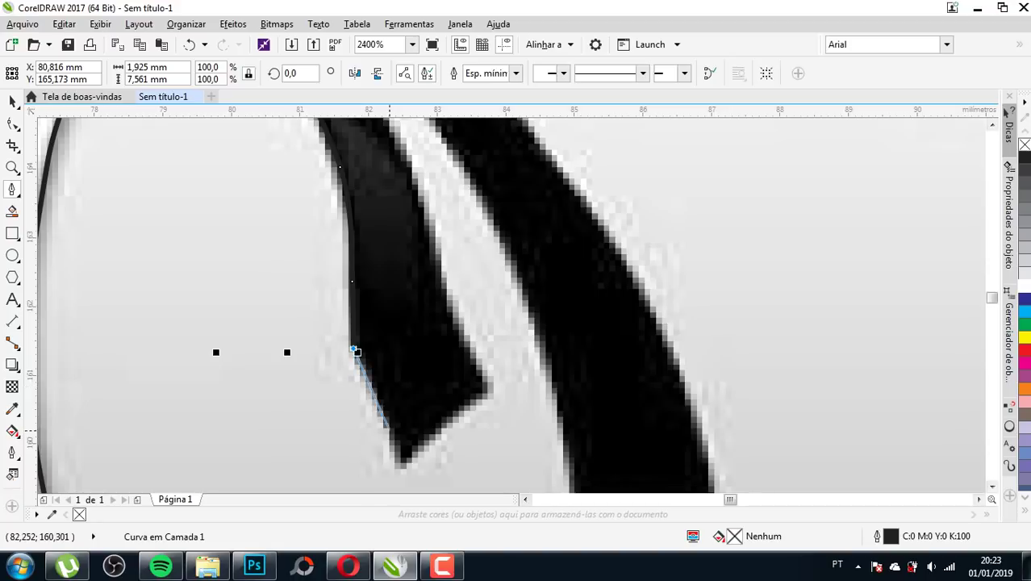
- Round the tail's bottom tip and curve the outline back up its right edge
left_click_drag(401, 462, 413, 469)
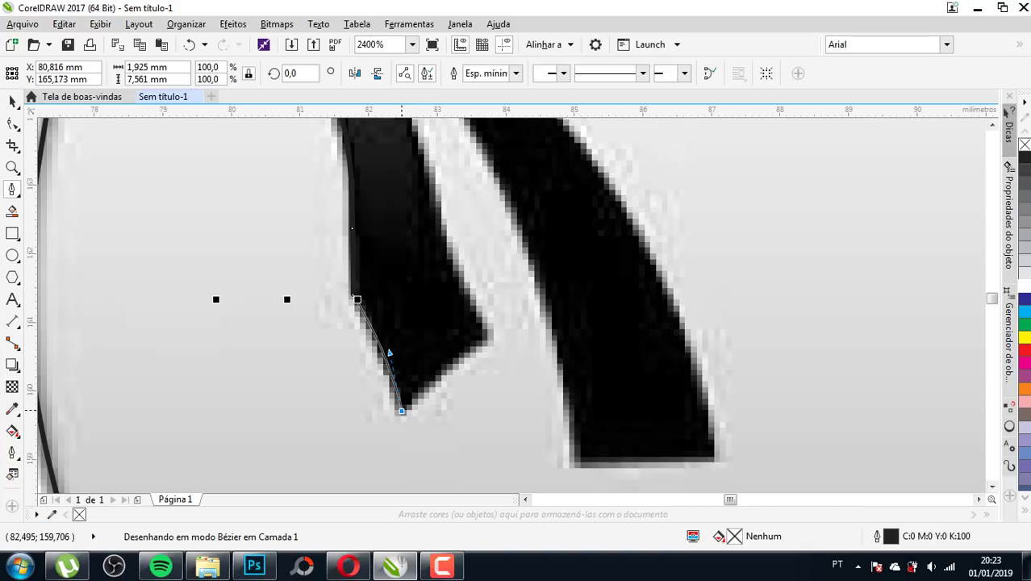
left_click(488, 338)
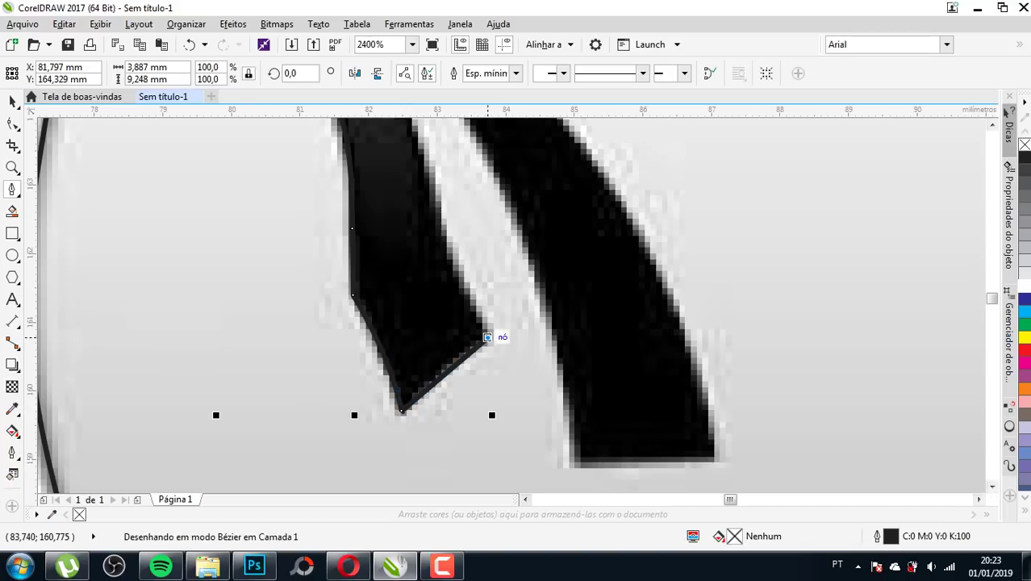
left_click_drag(451, 267, 444, 252)
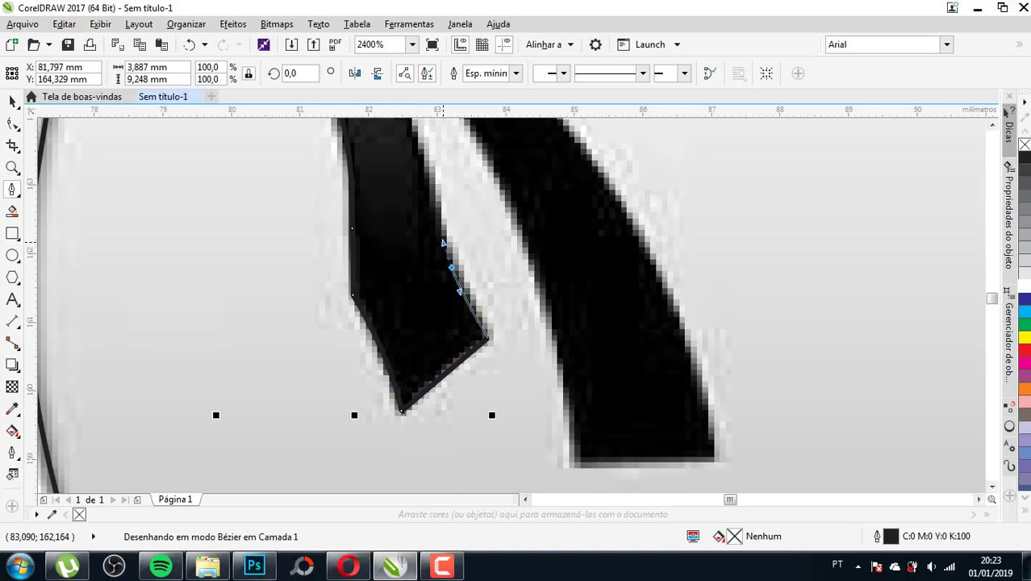
scroll(440, 258, "down", 3)
scroll(436, 254, "up", 3)
left_click(433, 251)
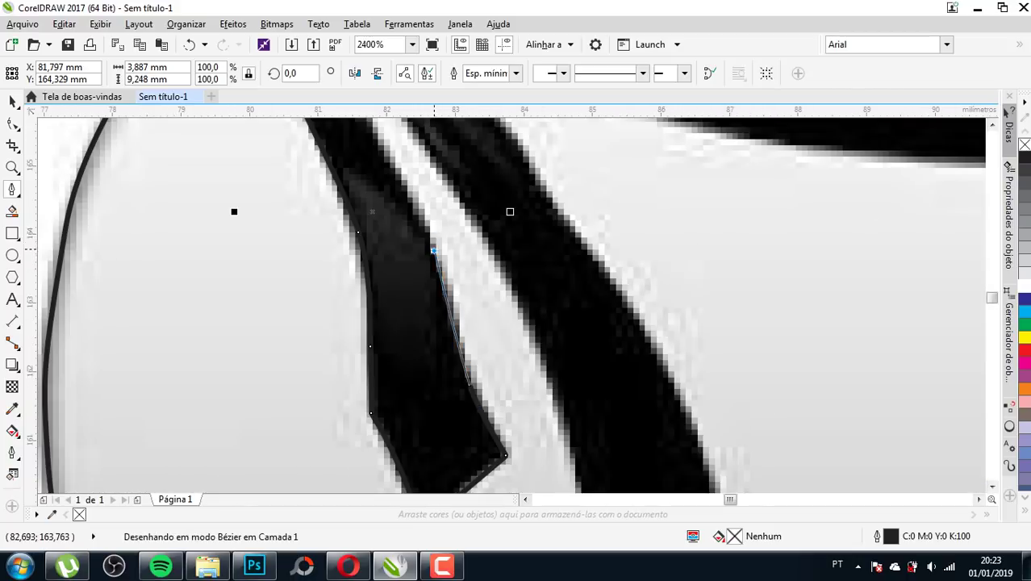
left_click_drag(433, 251, 418, 207)
scroll(417, 200, "down", 3)
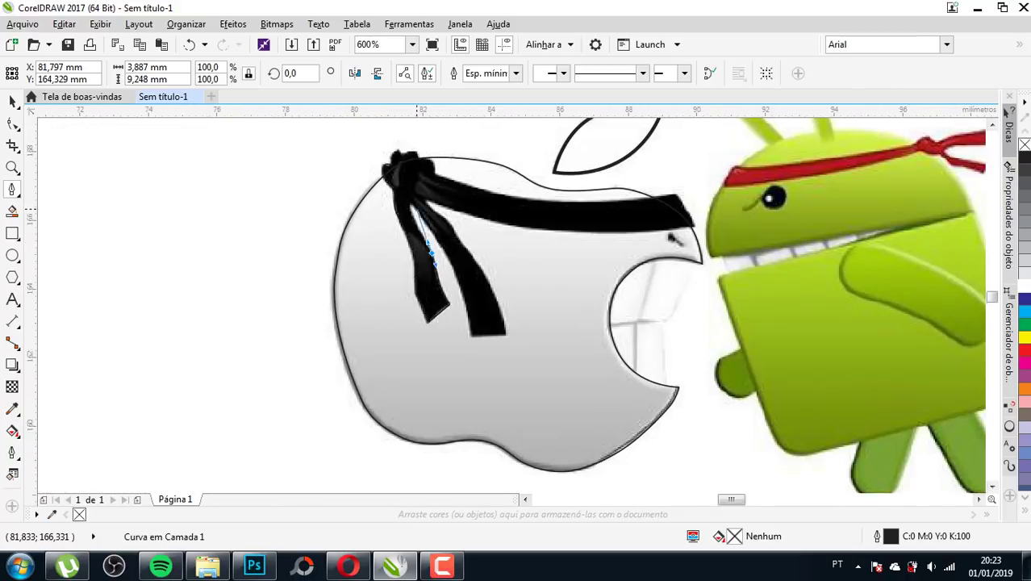
scroll(413, 265, "up", 3)
- Finish the first tail's right edge up to where it meets the knot
left_click(413, 265)
scroll(402, 241, "down", 1)
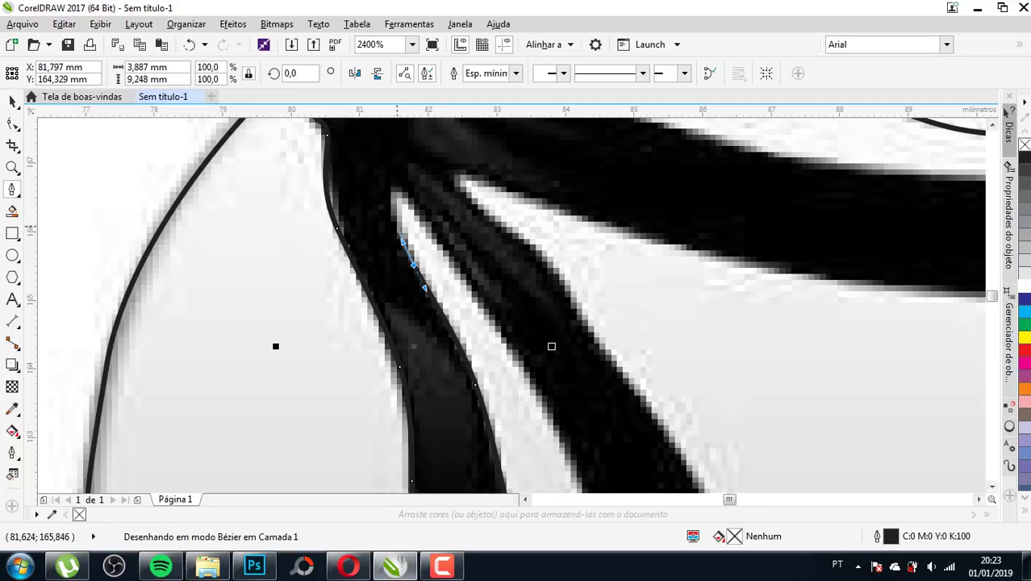
scroll(395, 206, "up", 2)
left_click_drag(395, 196, 393, 171)
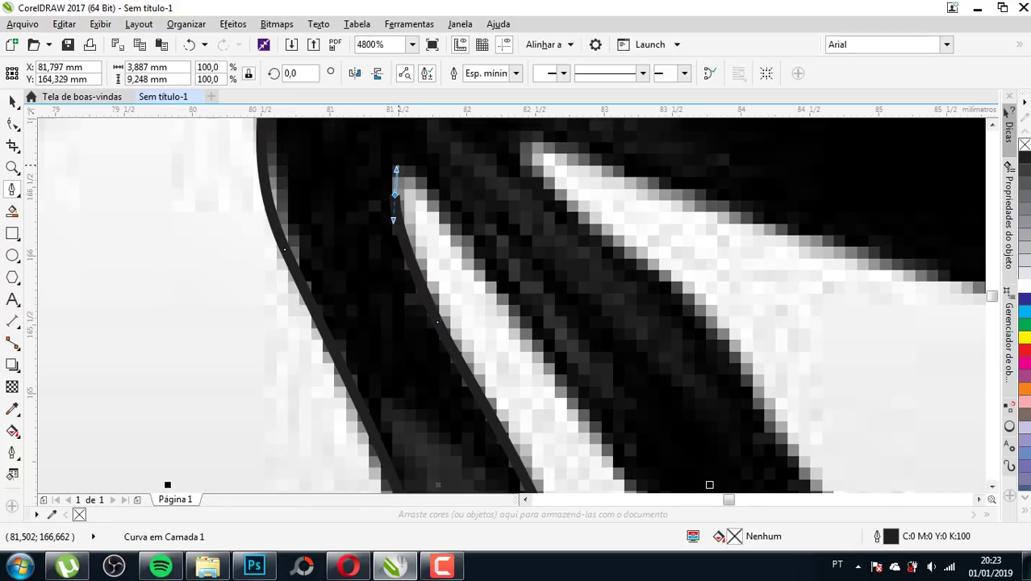
scroll(398, 178, "down", 1)
scroll(397, 178, "up", 2)
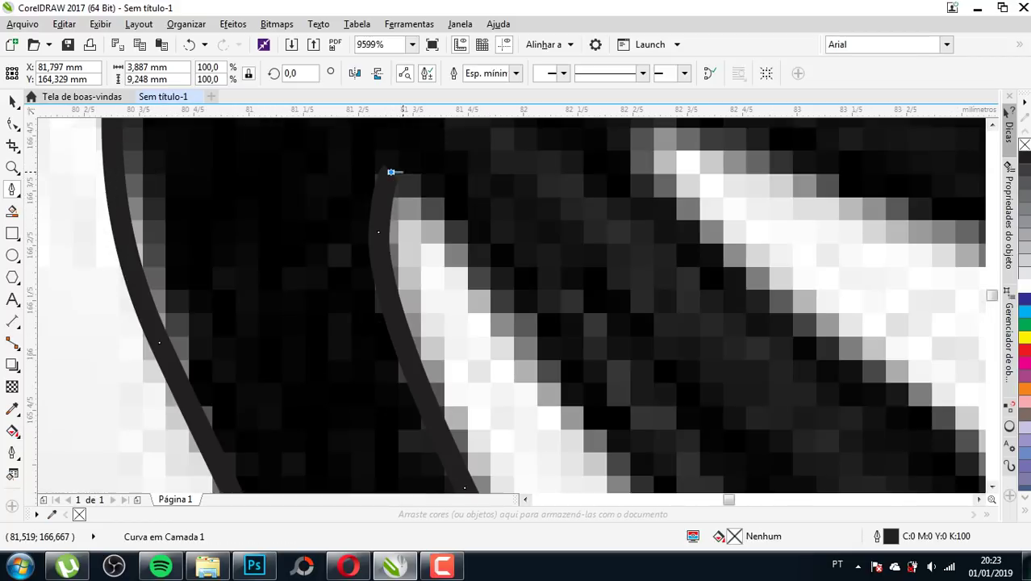
scroll(392, 167, "down", 2)
scroll(392, 274, "up", 2)
scroll(352, 306, "down", 1)
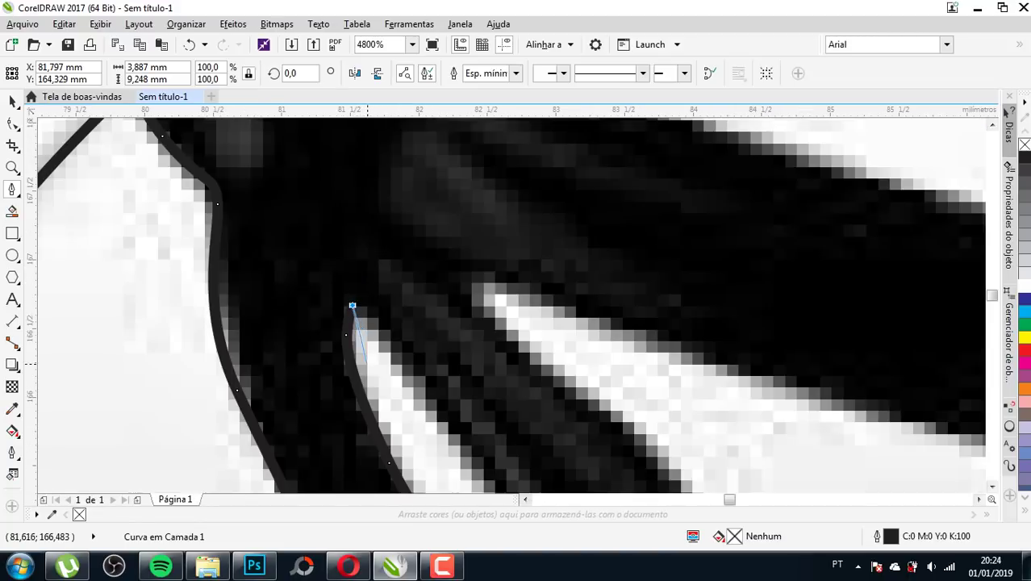
scroll(352, 305, "up", 1)
scroll(354, 298, "down", 2)
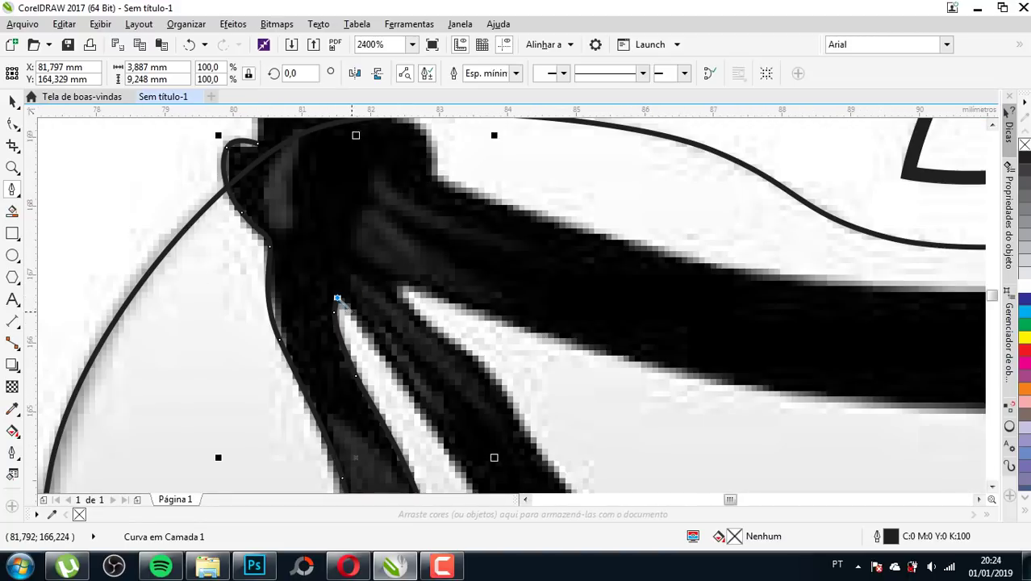
scroll(340, 295, "up", 1)
- Curve around the gap's pointed tip and start down the second tail's inner edge
left_click_drag(298, 253, 304, 151)
scroll(312, 254, "down", 2)
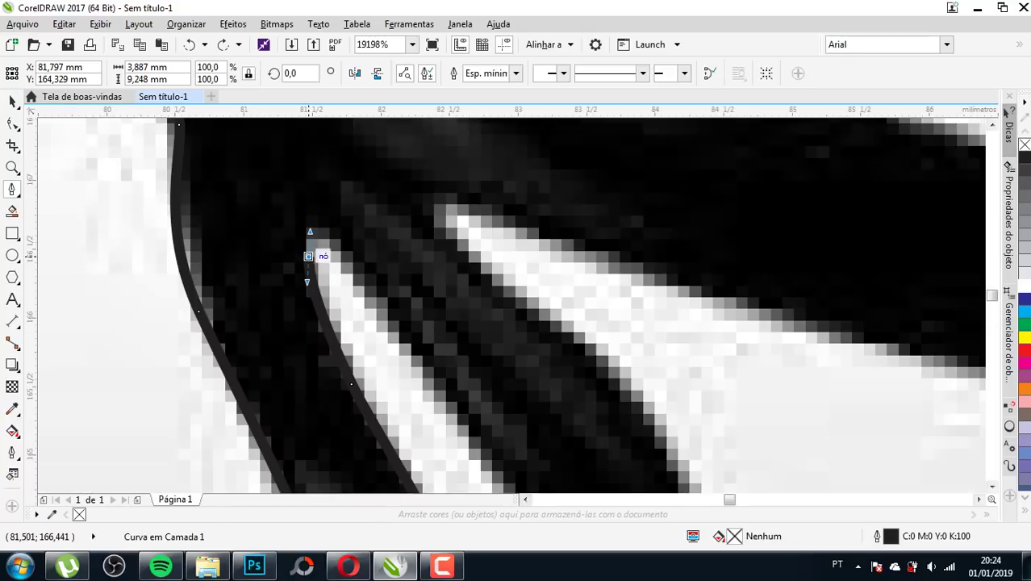
left_click(330, 237)
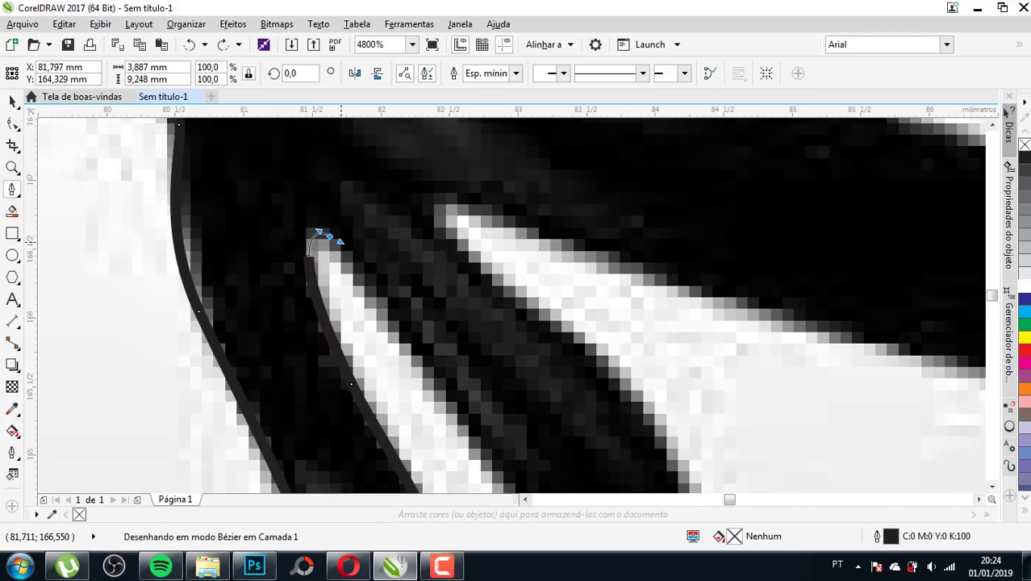
scroll(342, 242, "down", 1)
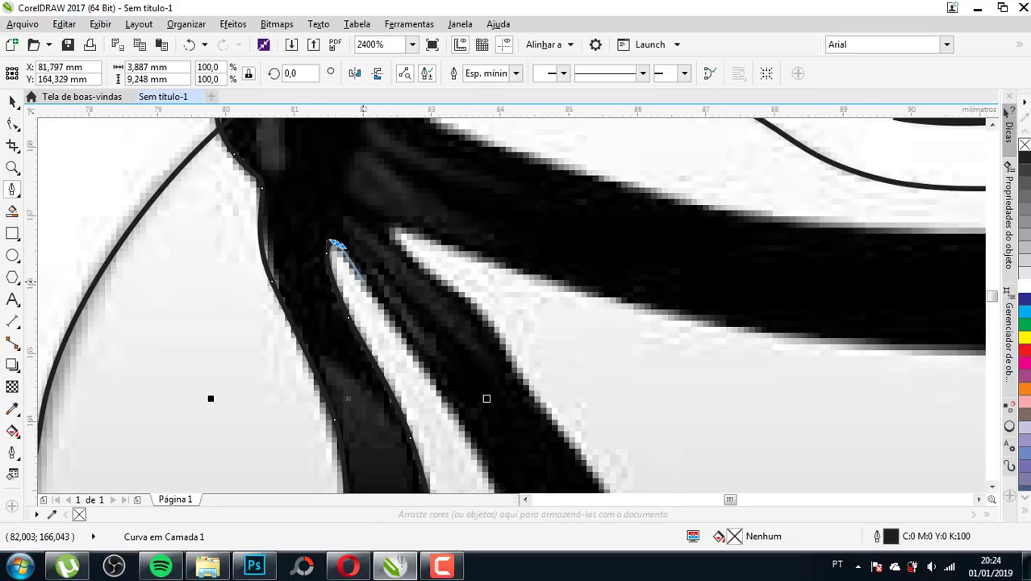
scroll(379, 303, "down", 1)
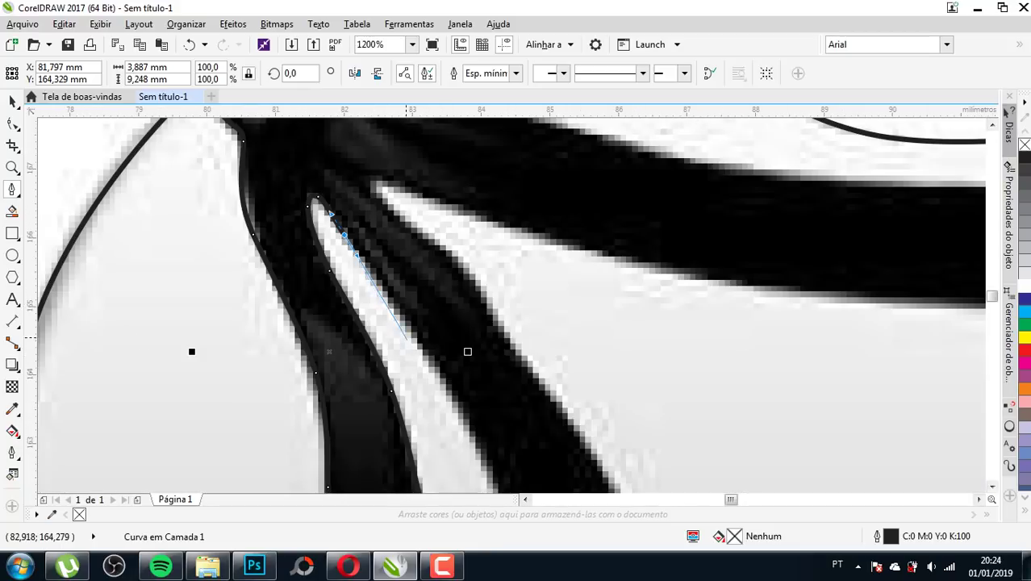
left_click(404, 320)
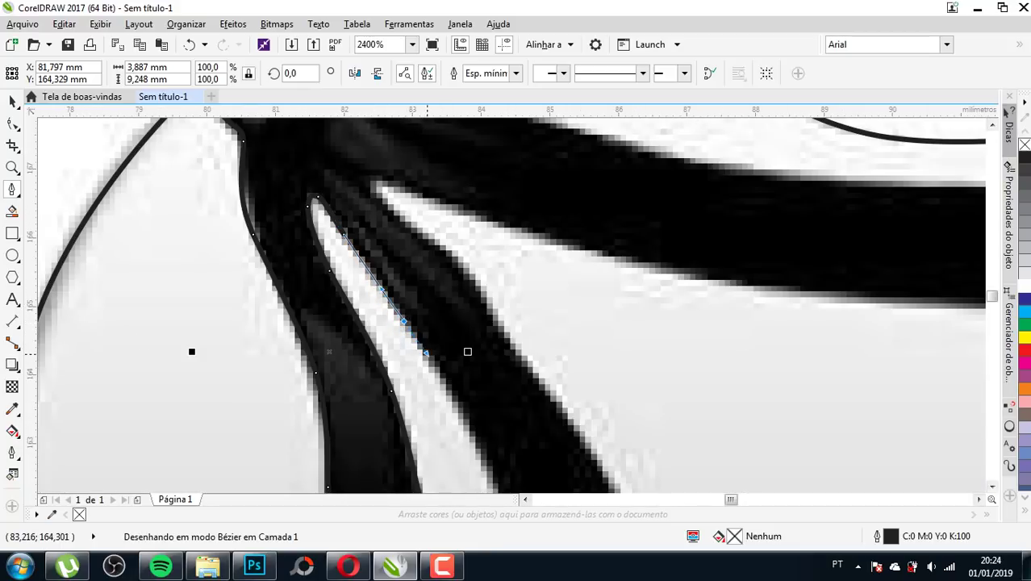
scroll(404, 319, "down", 3)
scroll(400, 315, "up", 2)
scroll(396, 311, "up", 2)
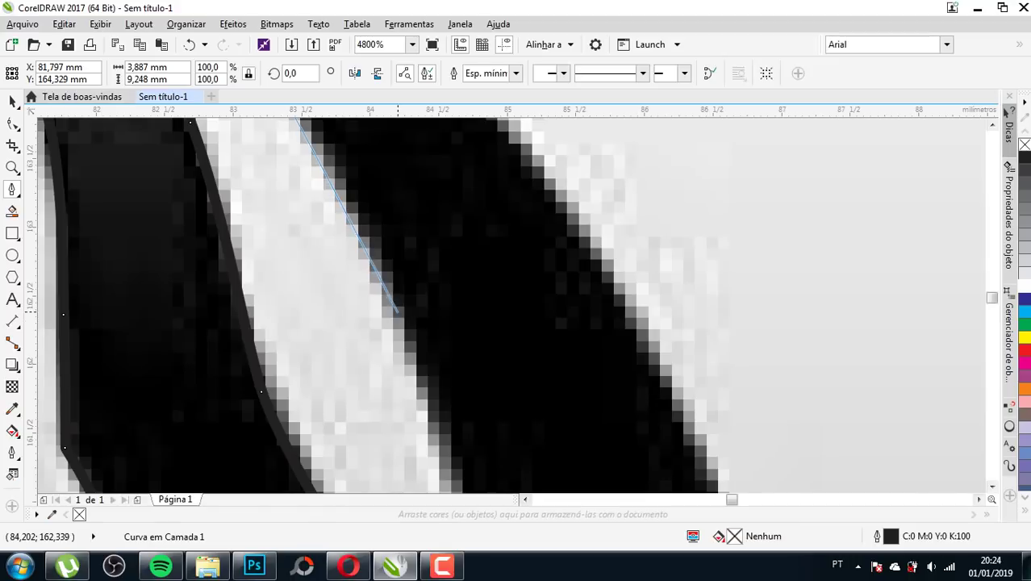
- Follow the second tail's inner edge down and place its bottom-left and bottom-right corners
left_click_drag(396, 310, 433, 376)
scroll(420, 339, "down", 2)
scroll(428, 345, "up", 1)
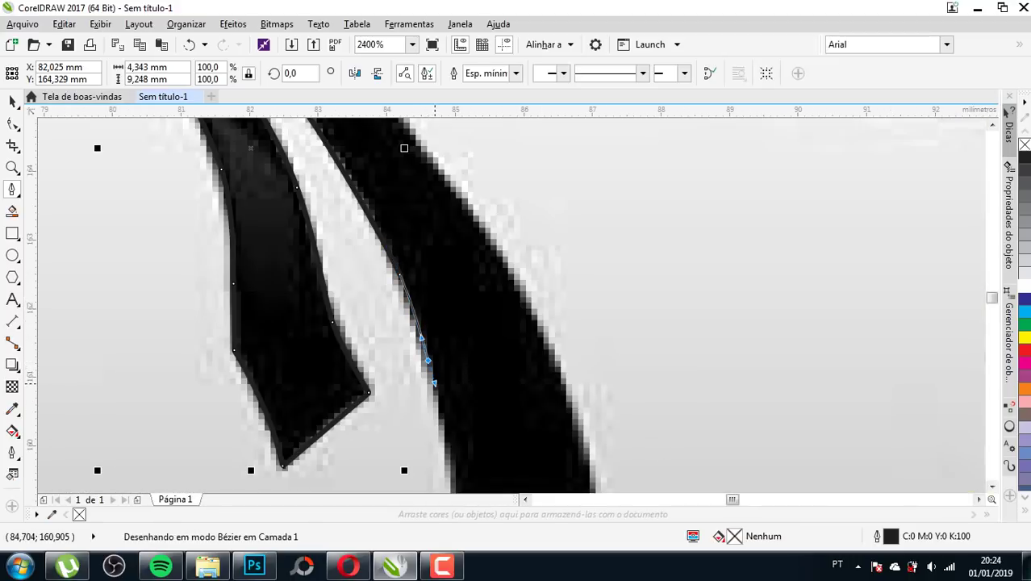
scroll(419, 346, "up", 1)
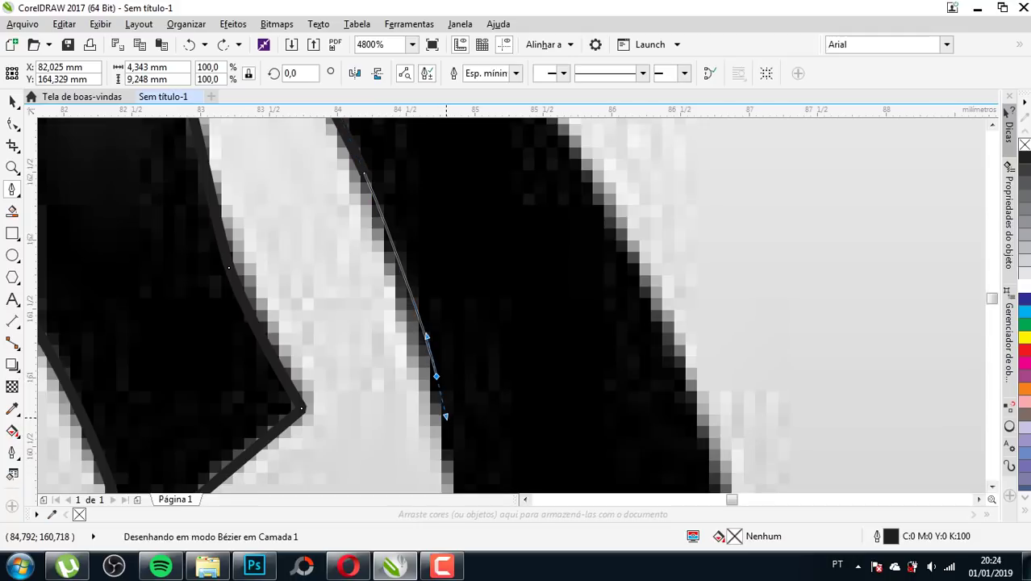
scroll(445, 416, "down", 1)
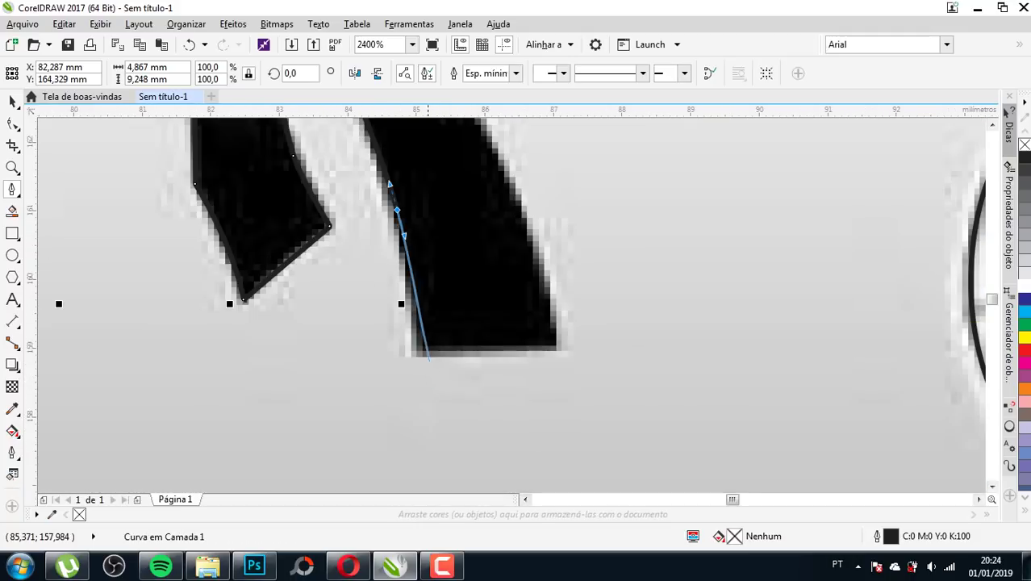
left_click(416, 322)
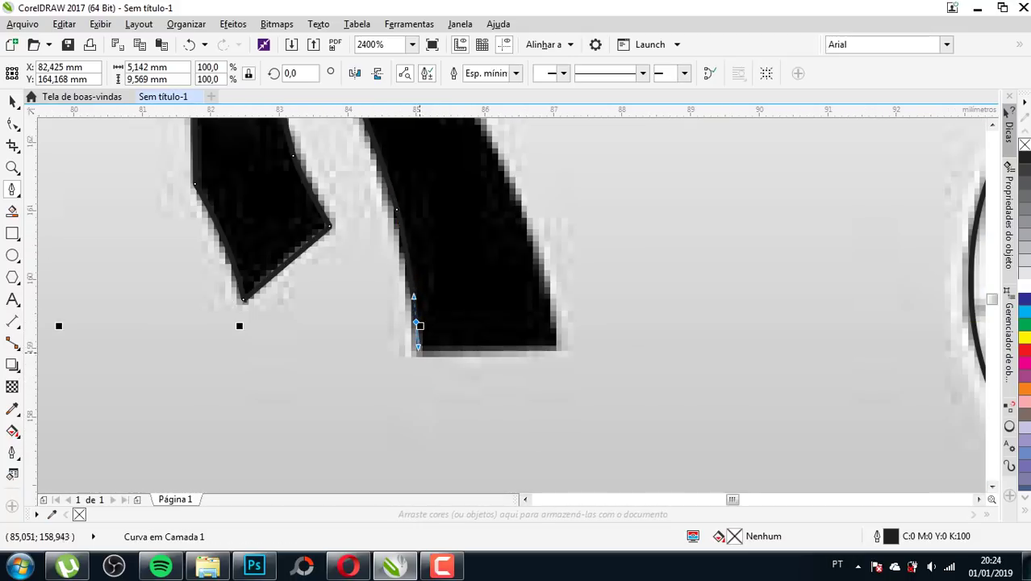
left_click(419, 356)
left_click(557, 352)
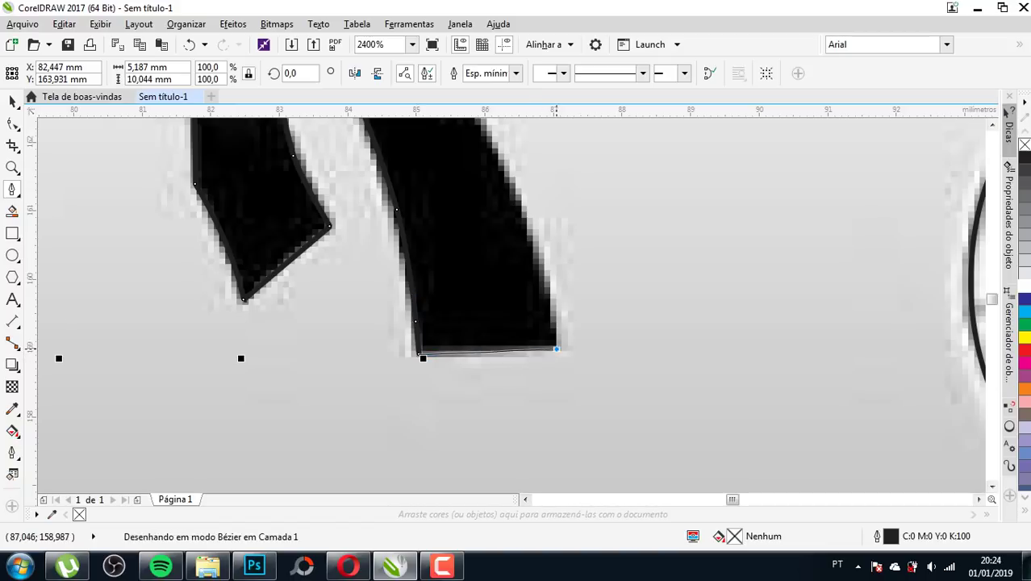
scroll(557, 353, "down", 2)
scroll(555, 284, "up", 1)
scroll(555, 284, "up", 1)
- Curve the outline up the long tail's outer edge toward the knot
scroll(556, 323, "down", 1)
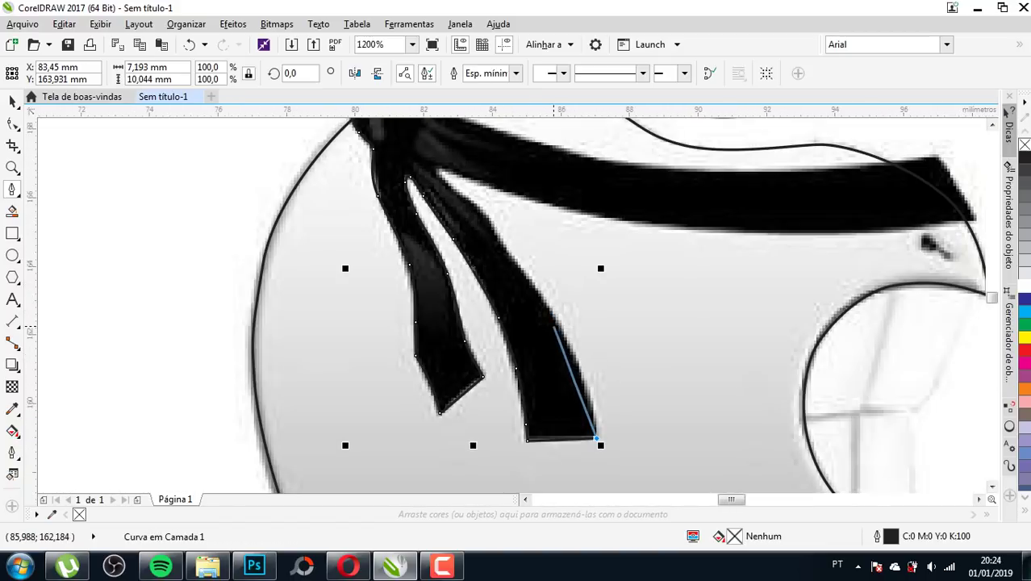
left_click_drag(553, 321, 502, 251)
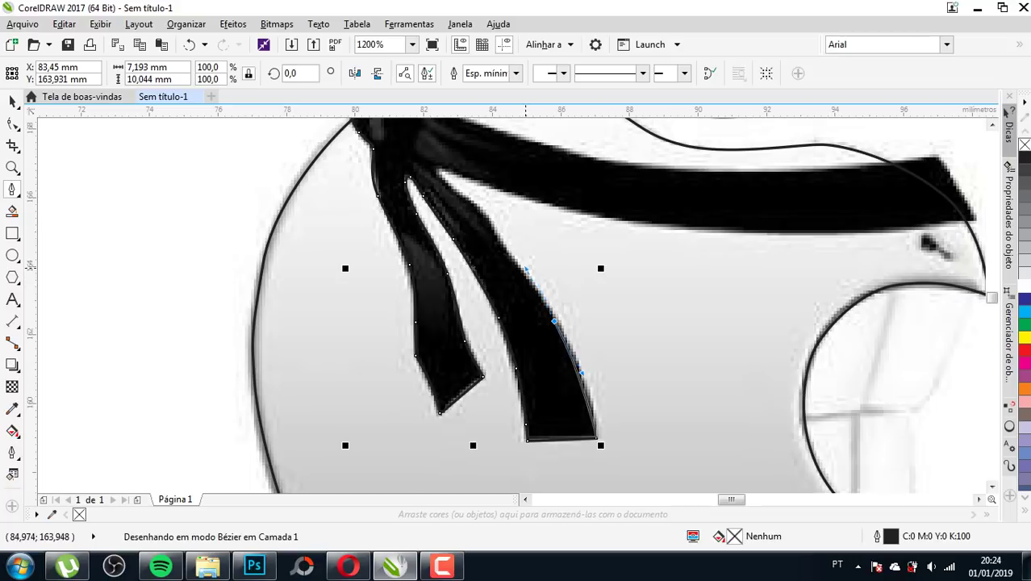
scroll(503, 252, "up", 1)
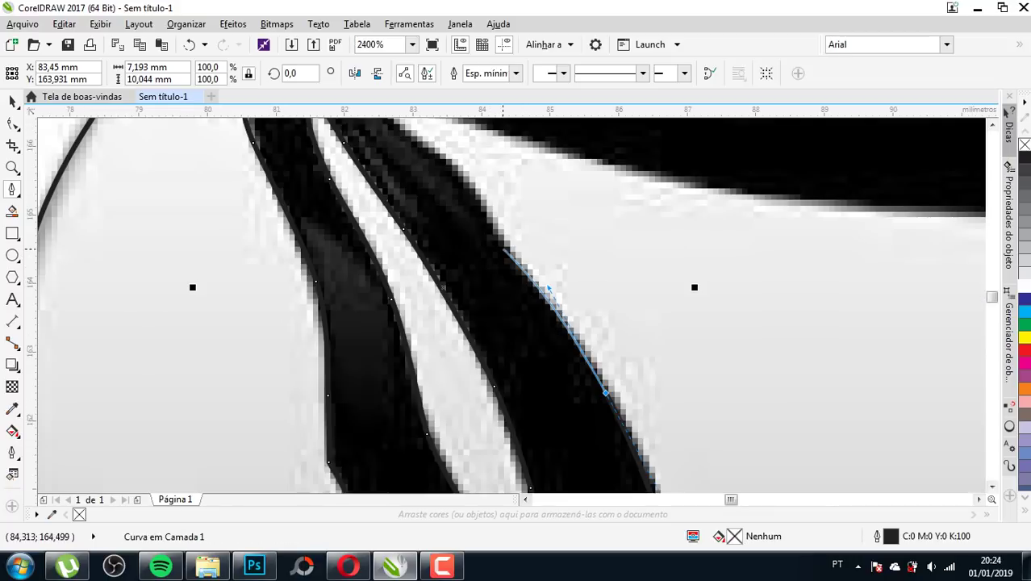
left_click_drag(503, 249, 488, 233)
double_click(502, 250)
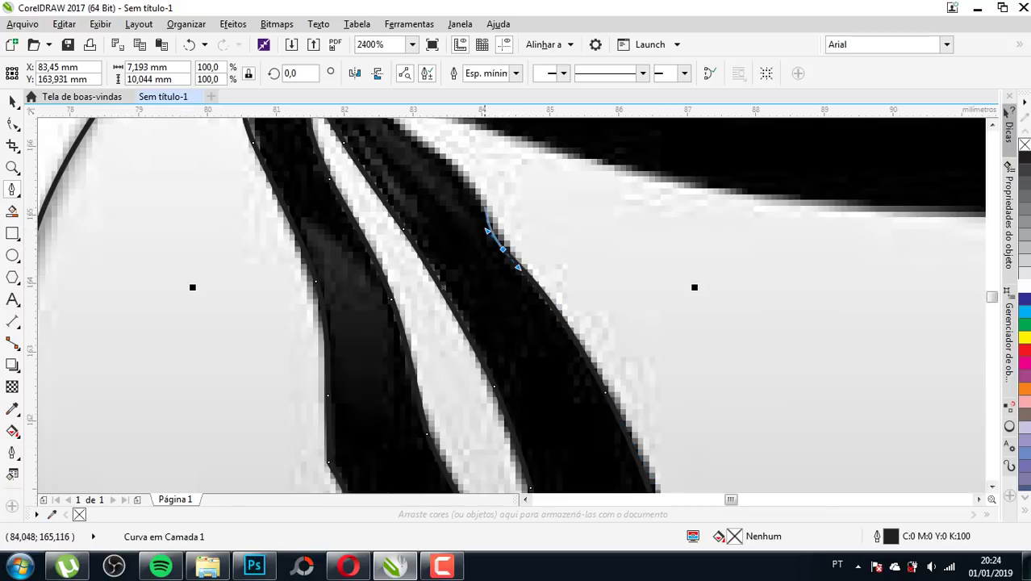
left_click_drag(482, 196, 478, 185)
scroll(478, 185, "down", 2)
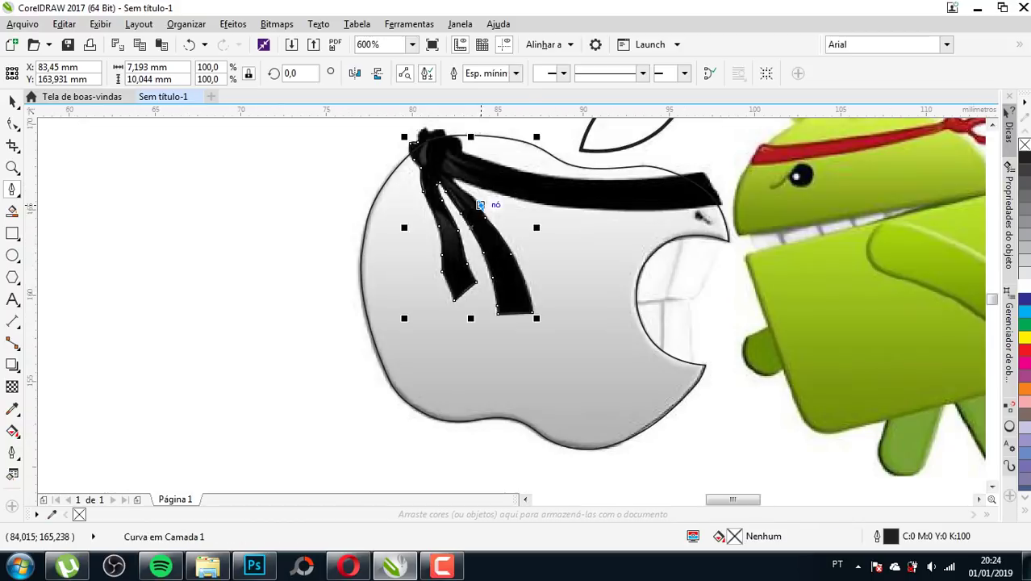
scroll(462, 181, "up", 2)
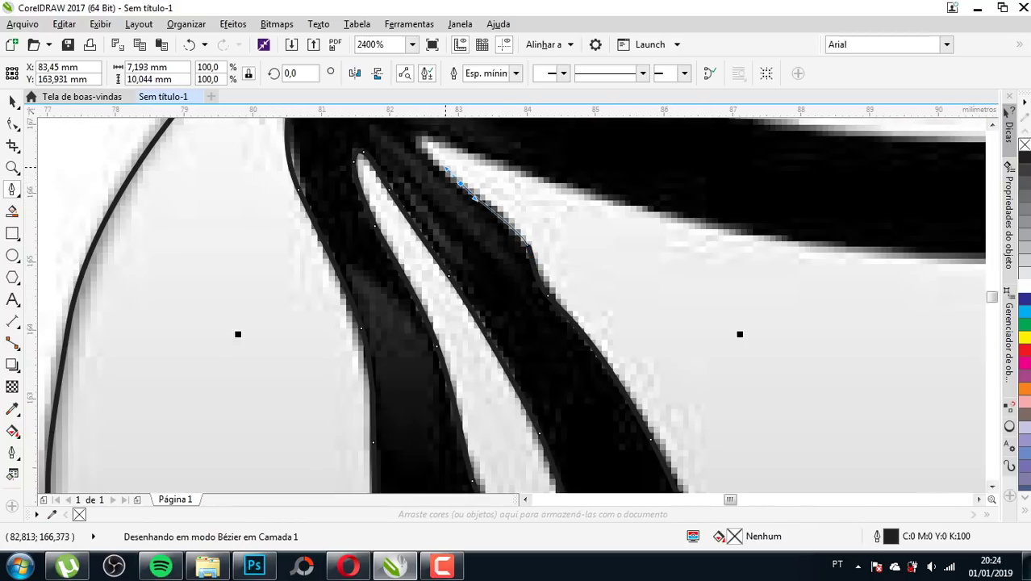
scroll(444, 170, "down", 2)
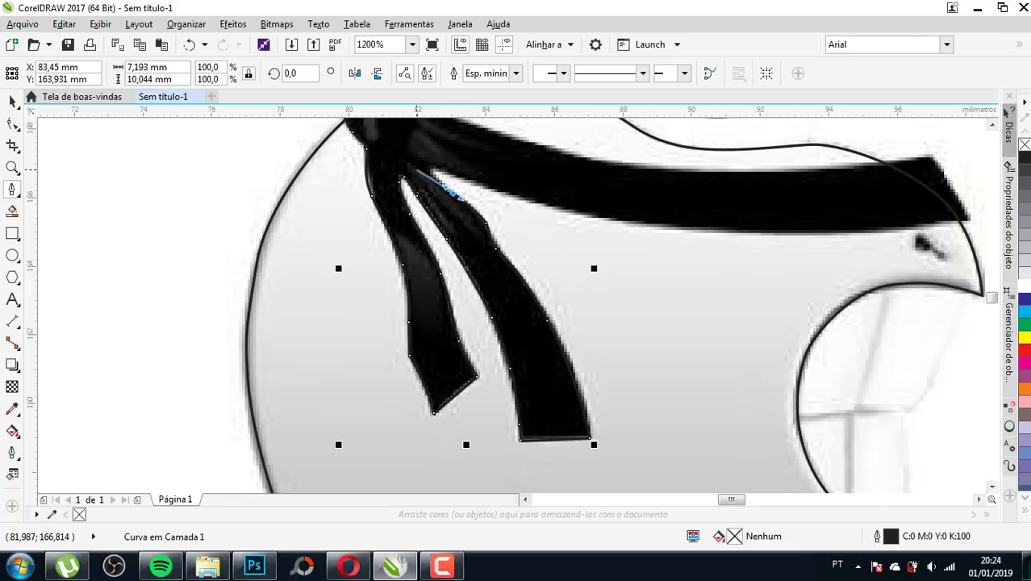
scroll(448, 182, "up", 2)
scroll(450, 193, "up", 1)
- Trace into the notch below the band and begin along the band's underside
left_click_drag(441, 195, 434, 185)
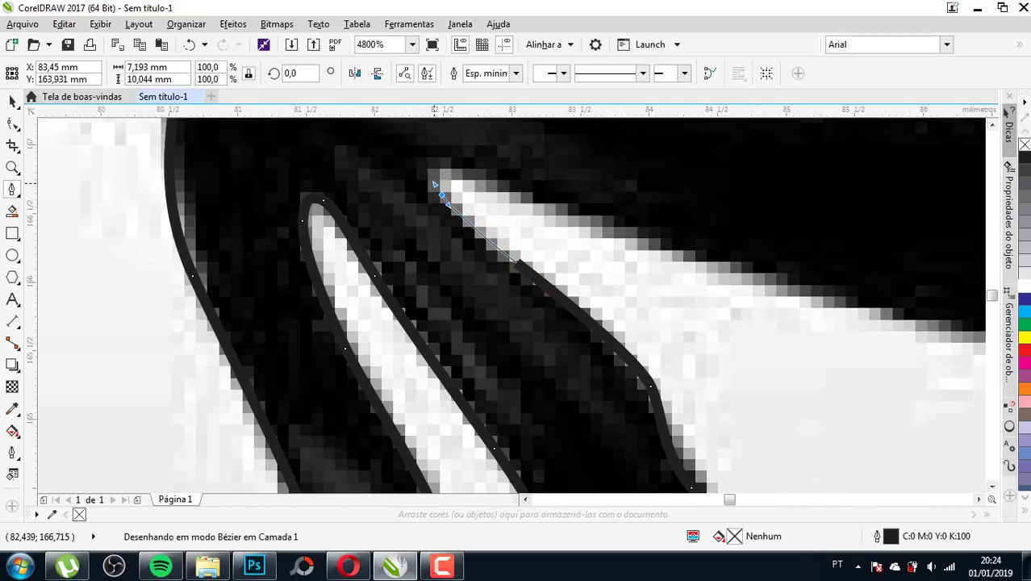
left_click(452, 167)
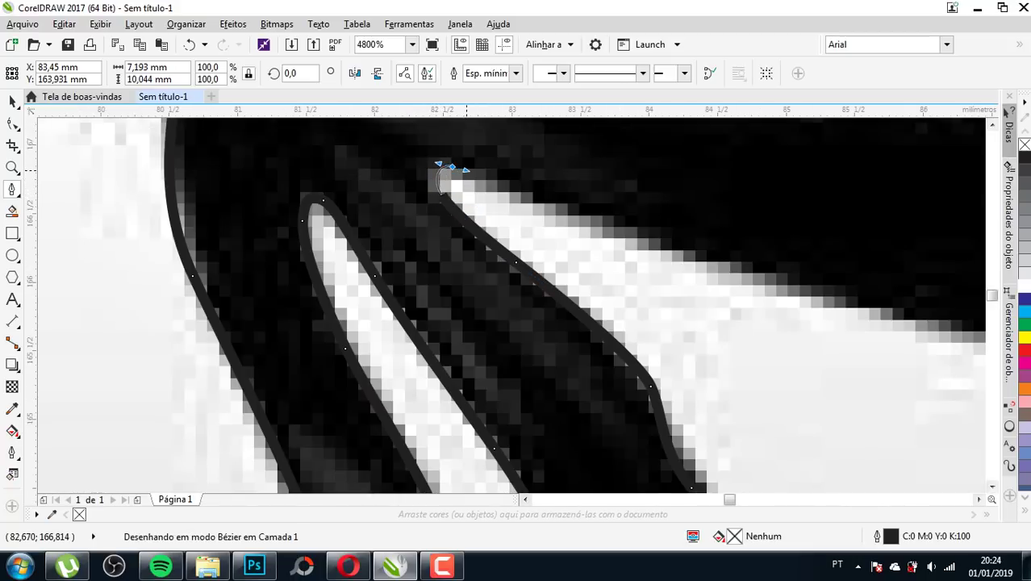
scroll(440, 190, "down", 2)
scroll(431, 196, "up", 1)
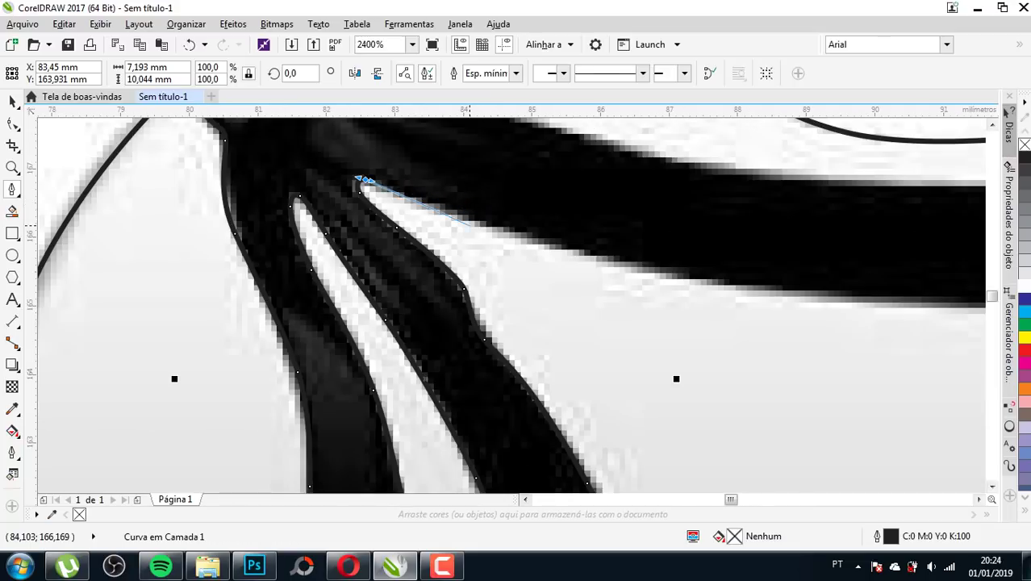
scroll(471, 225, "down", 1)
scroll(470, 225, "up", 1)
left_click_drag(464, 233, 482, 236)
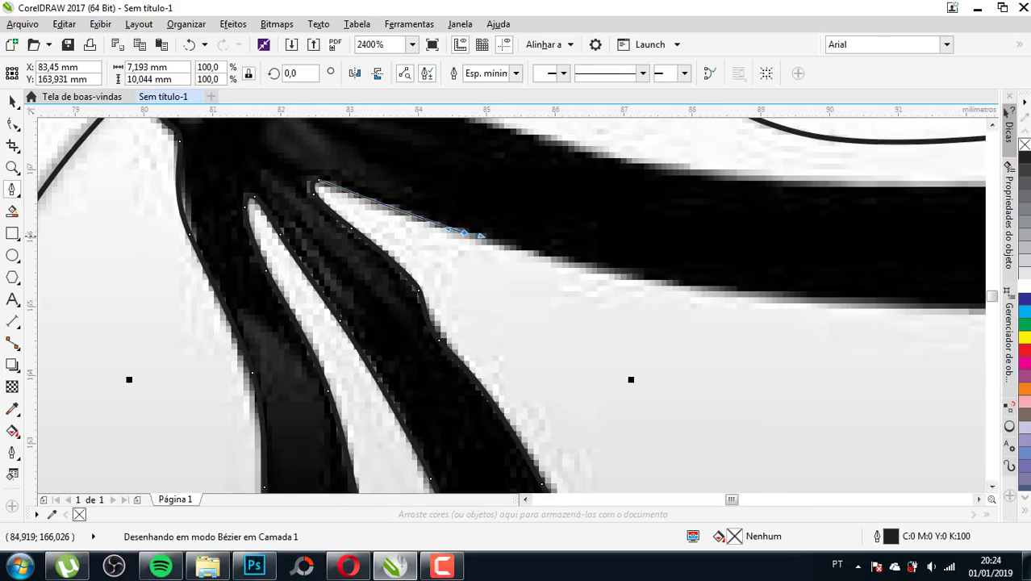
scroll(526, 251, "down", 1)
scroll(525, 251, "down", 2)
- Extend the outline along the band's underside toward the bite and end that section
scroll(401, 245, "up", 1)
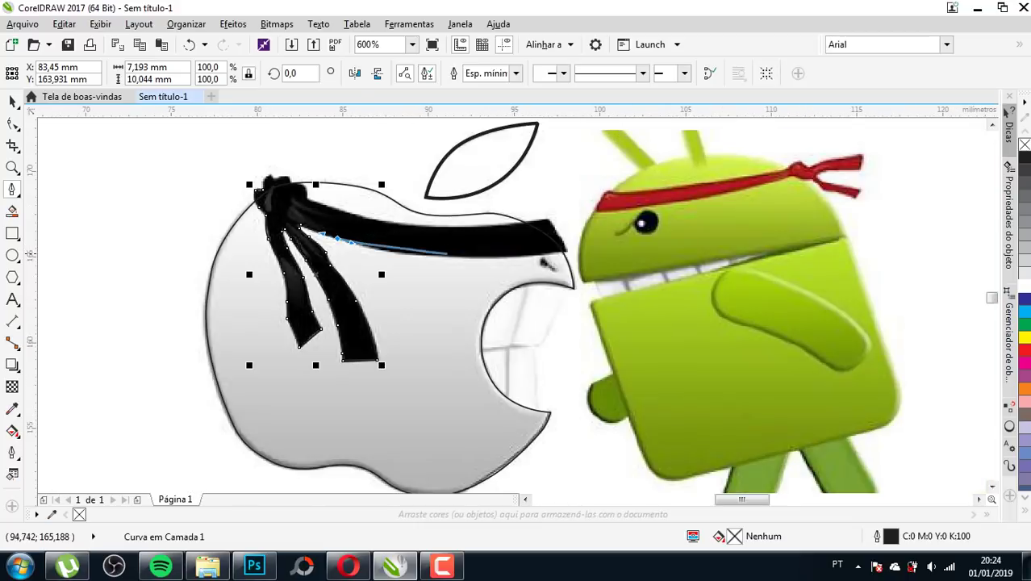
scroll(401, 245, "up", 1)
scroll(398, 244, "up", 1)
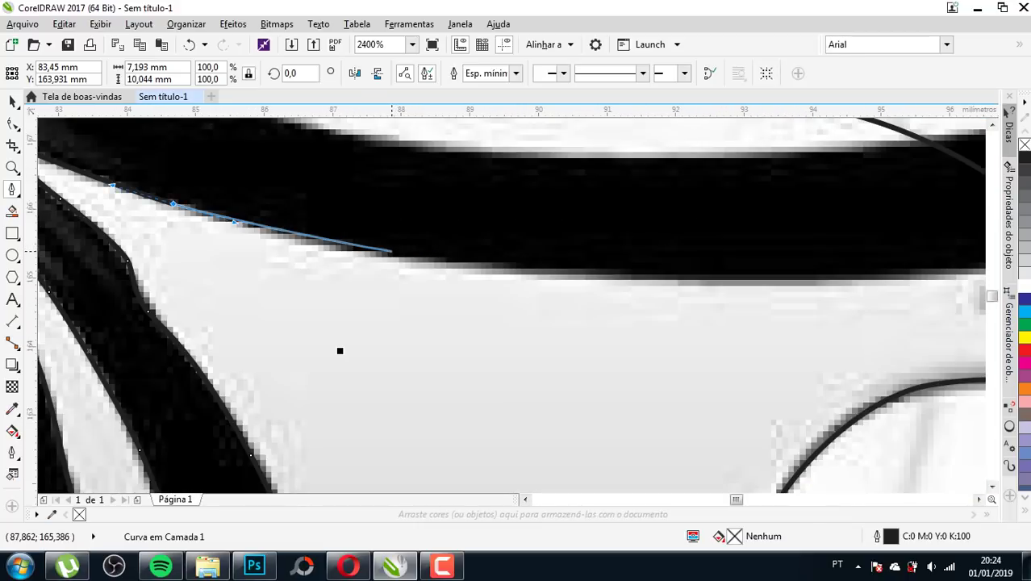
left_click_drag(402, 256, 468, 268)
scroll(467, 268, "down", 3)
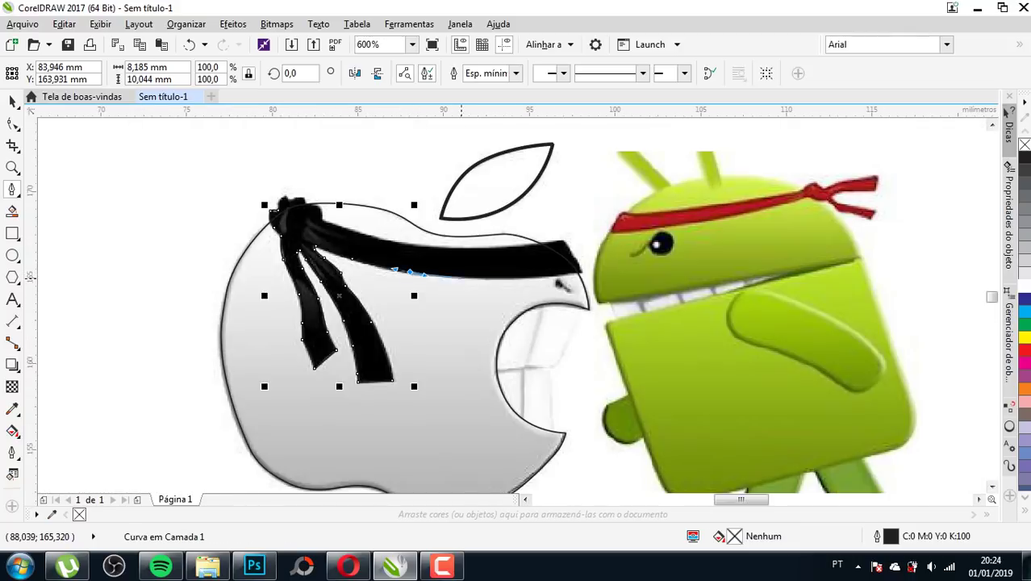
scroll(447, 292, "up", 3)
scroll(448, 292, "down", 1)
scroll(412, 287, "up", 1)
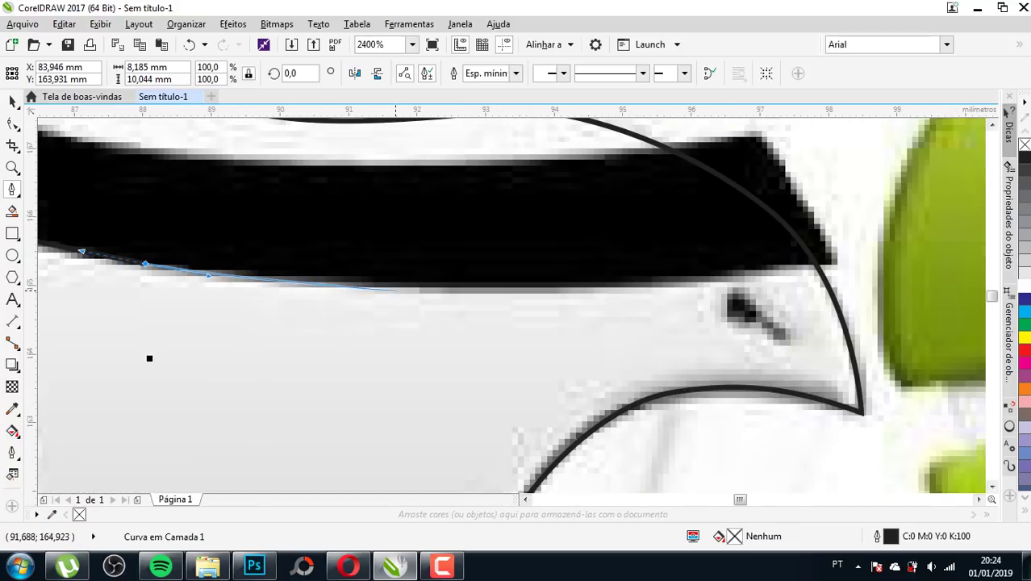
left_click_drag(398, 286, 422, 285)
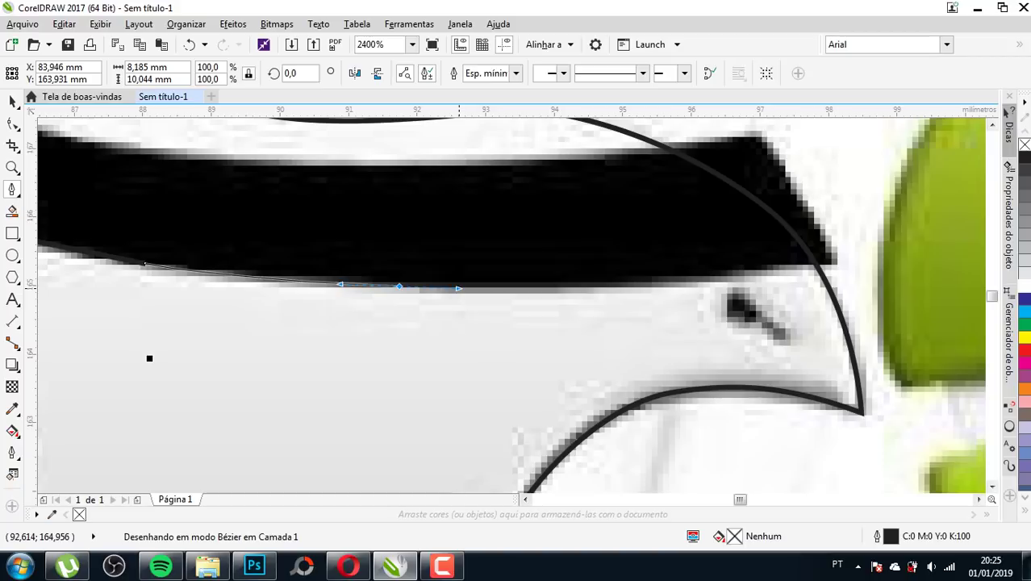
key("space")
- Continue along the band's lower edge to its pointed right end and round the slanted tip
scroll(405, 320, "down", 1)
scroll(401, 285, "up", 1)
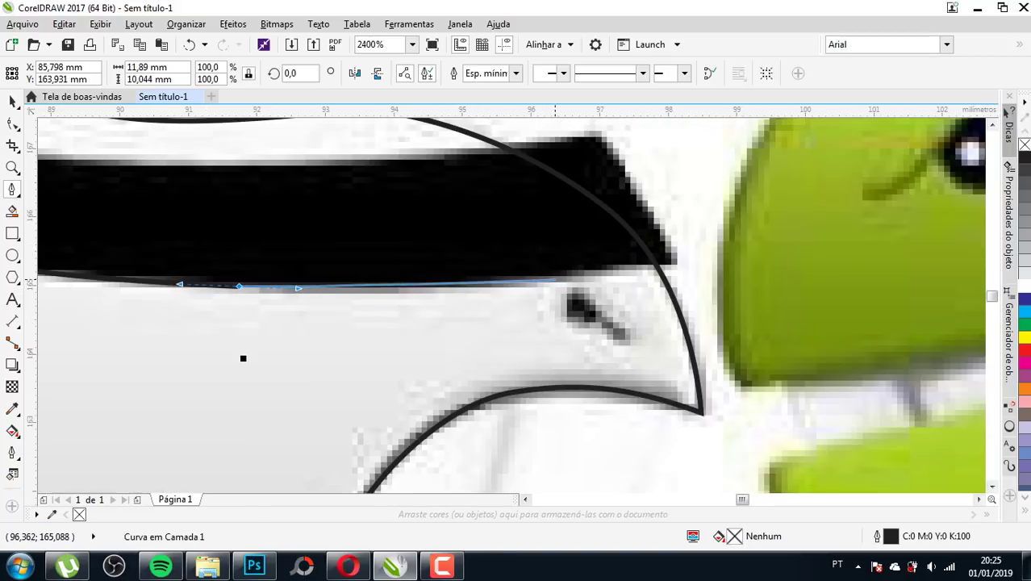
left_click(557, 277)
left_click_drag(559, 278, 599, 274)
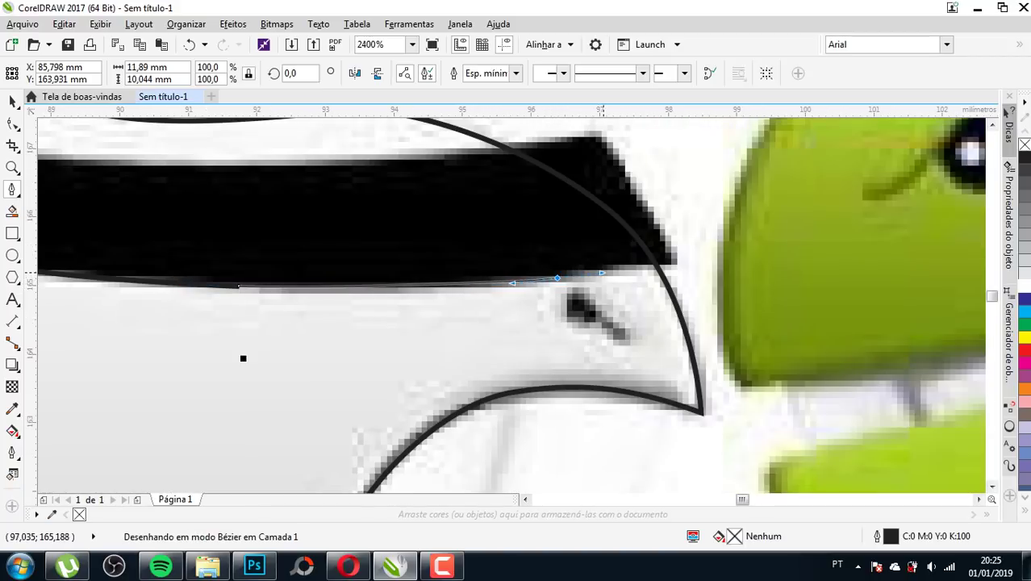
left_click(670, 262)
key("space")
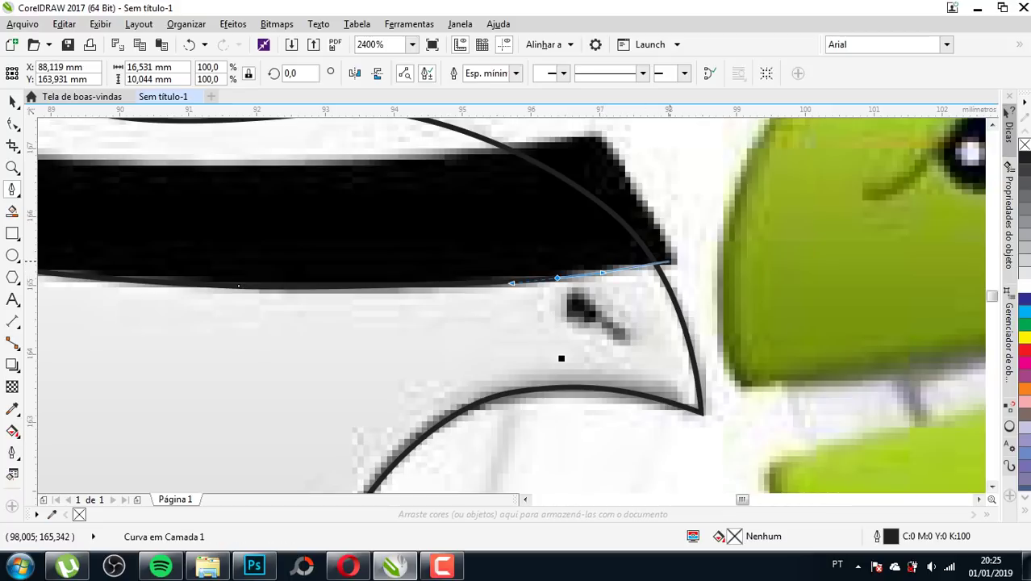
left_click(675, 260)
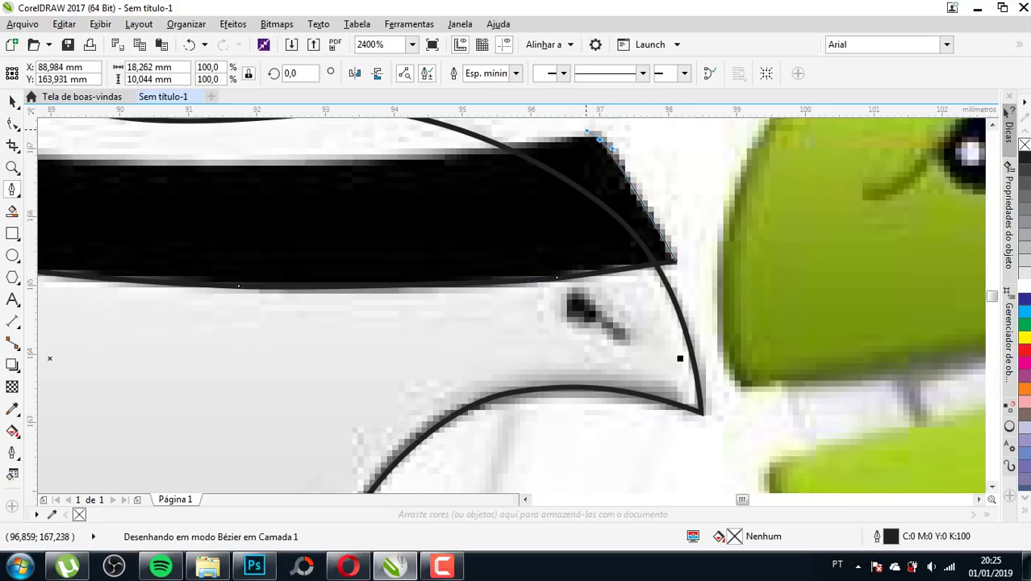
left_click_drag(598, 137, 584, 129)
left_click_drag(581, 166, 561, 151)
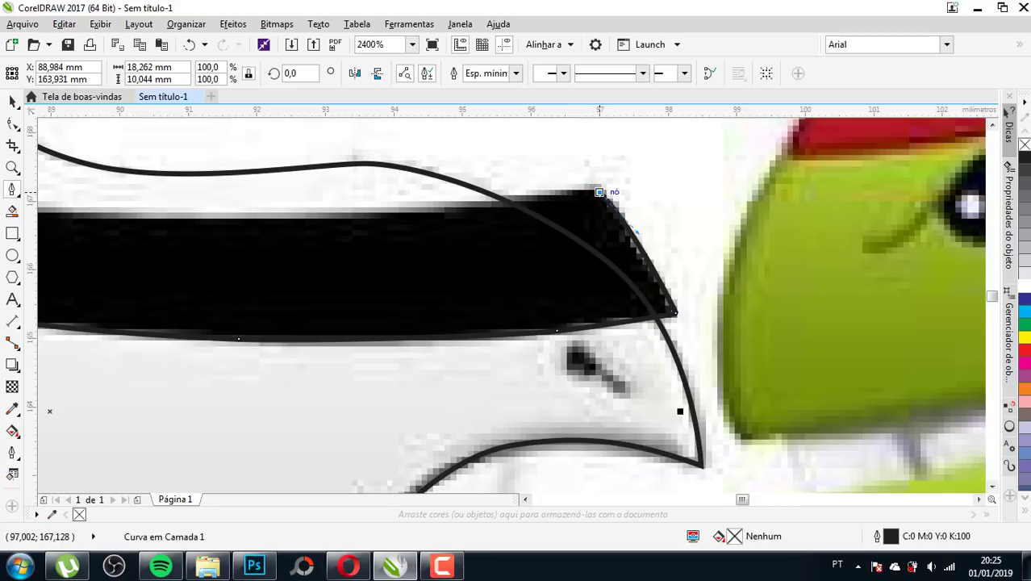
- Run smooth nodes back left along the headband's top edge toward the knot
scroll(49, 410, "down", 2)
scroll(348, 388, "up", 1)
scroll(348, 388, "up", 1)
left_click_drag(501, 200, 403, 196)
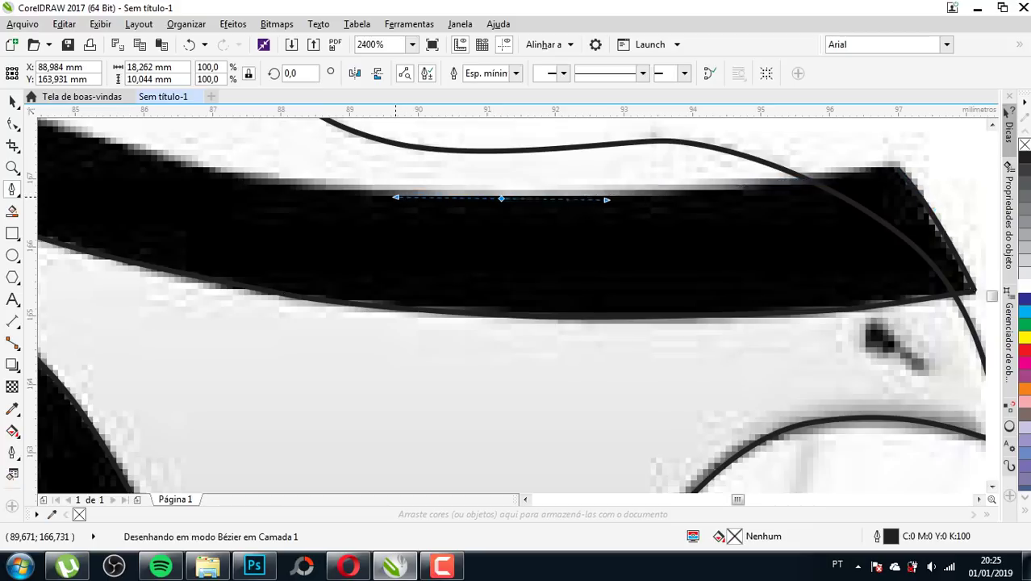
scroll(348, 388, "down", 2)
scroll(348, 389, "up", 2)
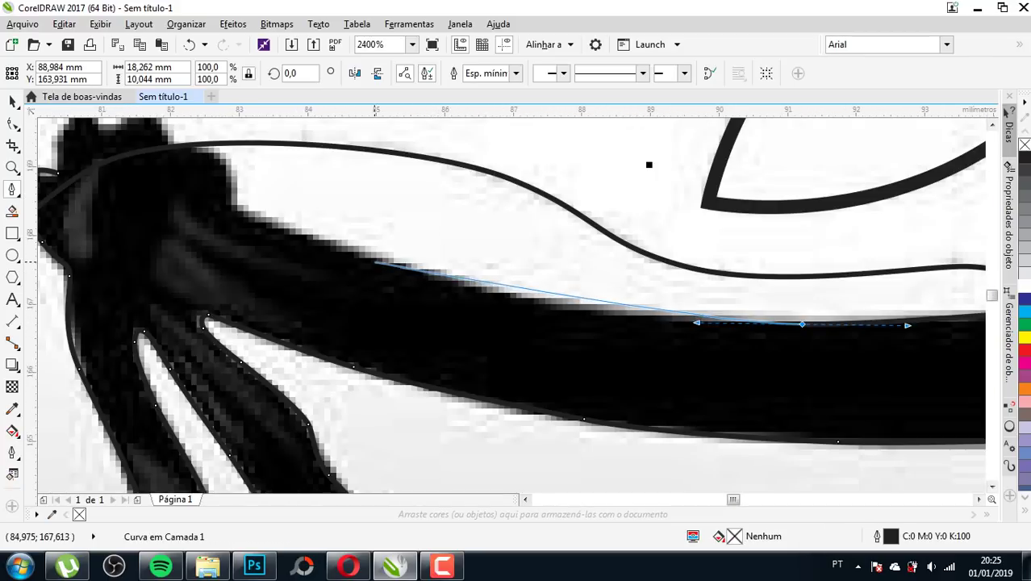
left_click_drag(375, 261, 275, 231)
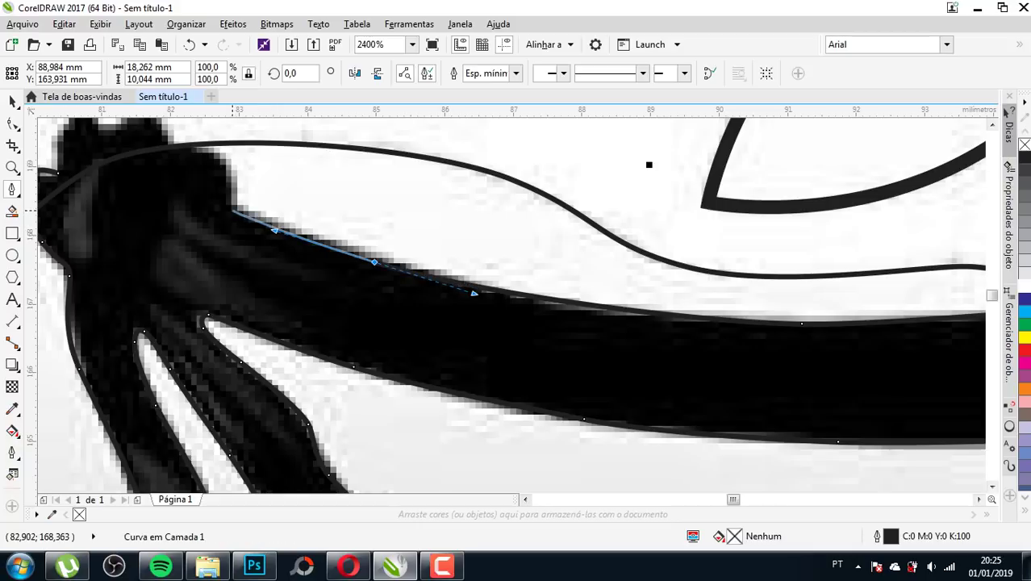
scroll(346, 349, "down", 2)
scroll(345, 349, "up", 2)
- Place curved nodes along the knot's edge and over its first bump
scroll(346, 348, "up", 1)
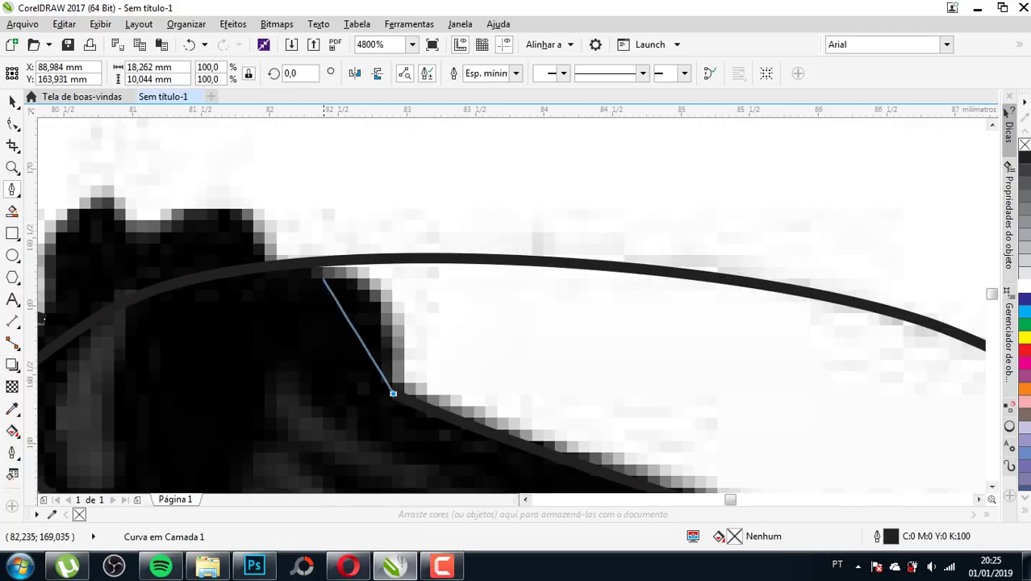
left_click_drag(324, 274, 238, 260)
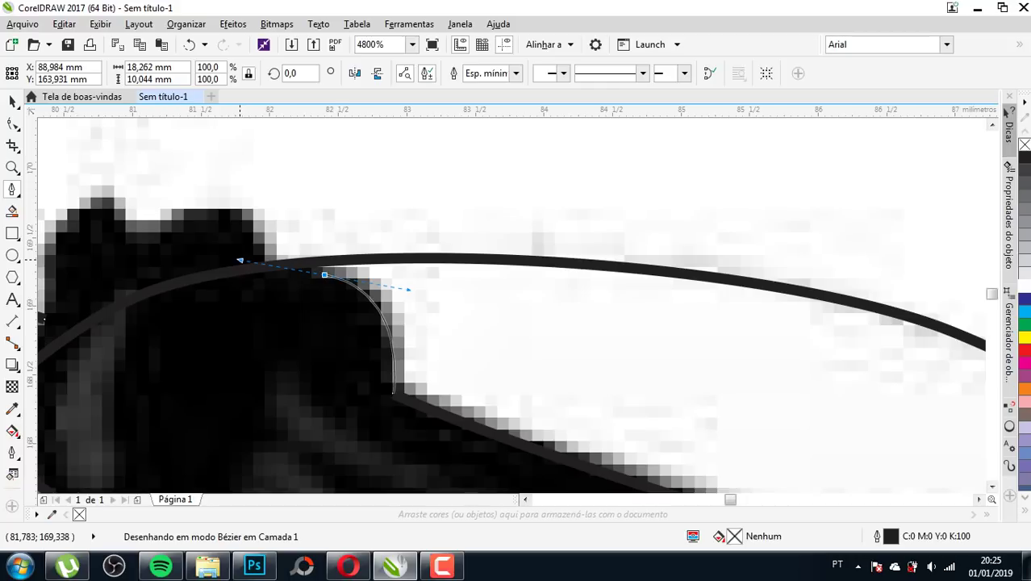
left_click_drag(239, 260, 276, 271)
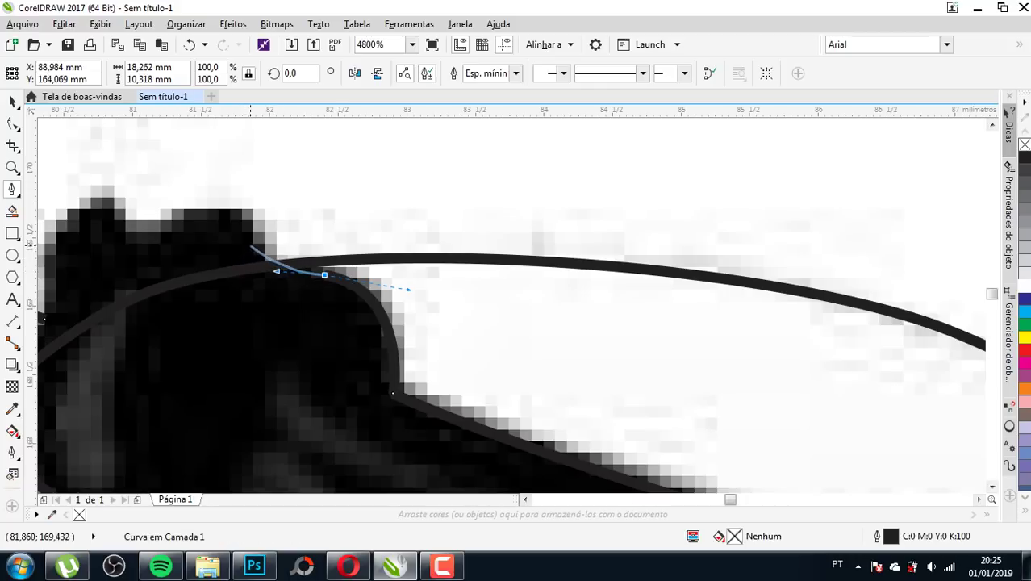
left_click(252, 239)
left_click_drag(212, 214, 182, 218)
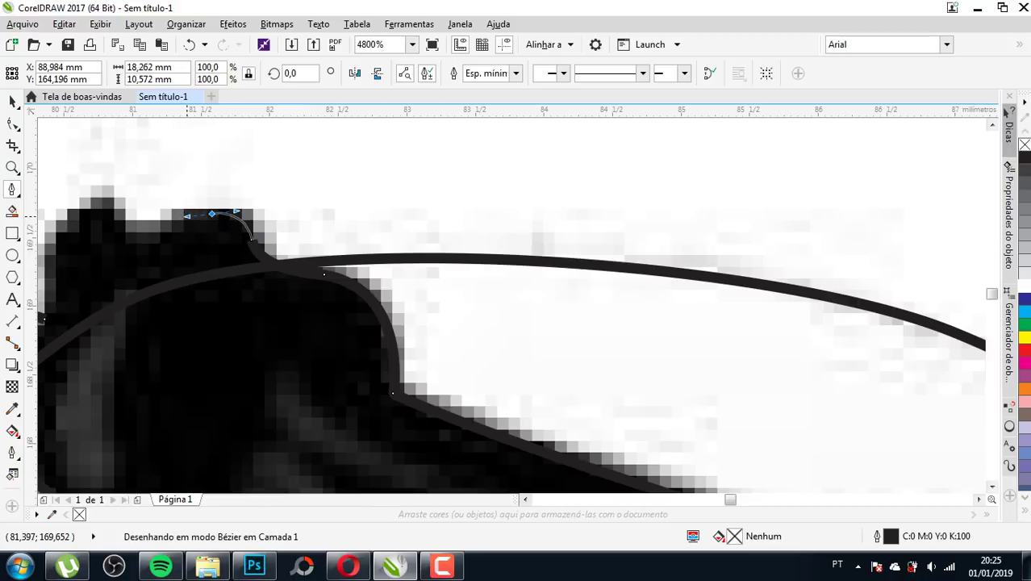
- Undo the misplaced hook segment and redraw the curve over the knot's bumps and dip
key("space")
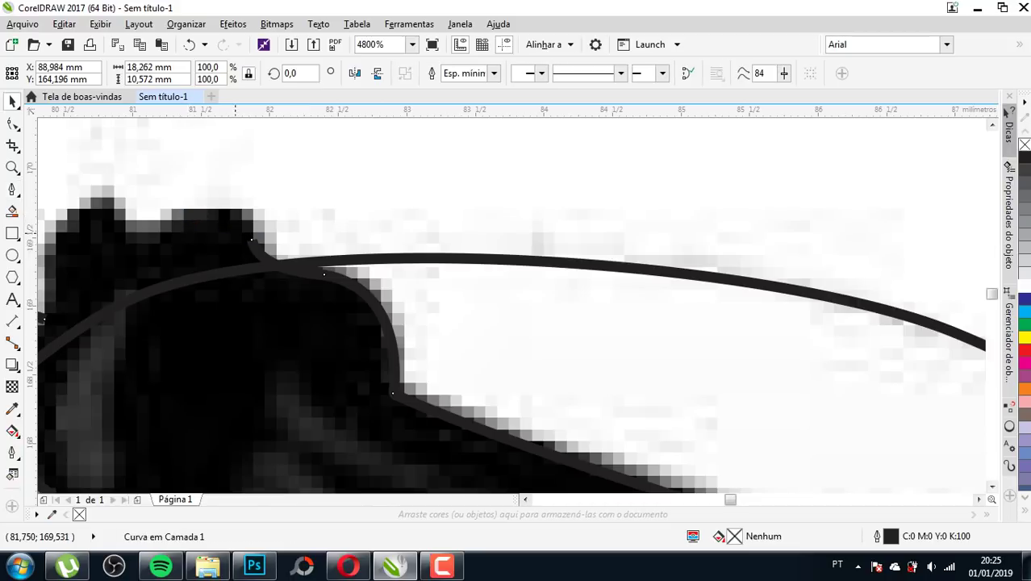
key("ctrl+z")
key("space")
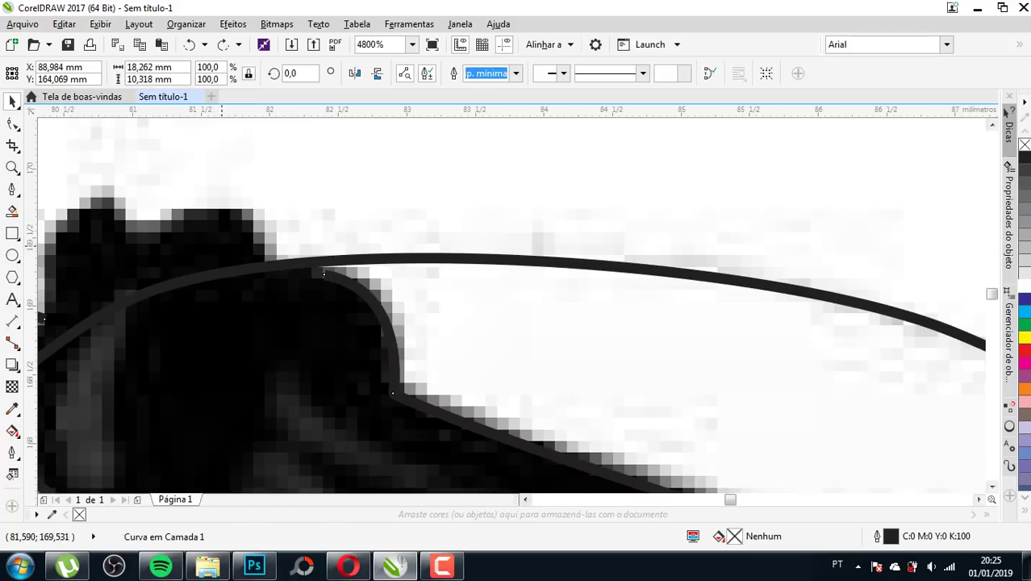
left_click_drag(252, 240, 248, 225)
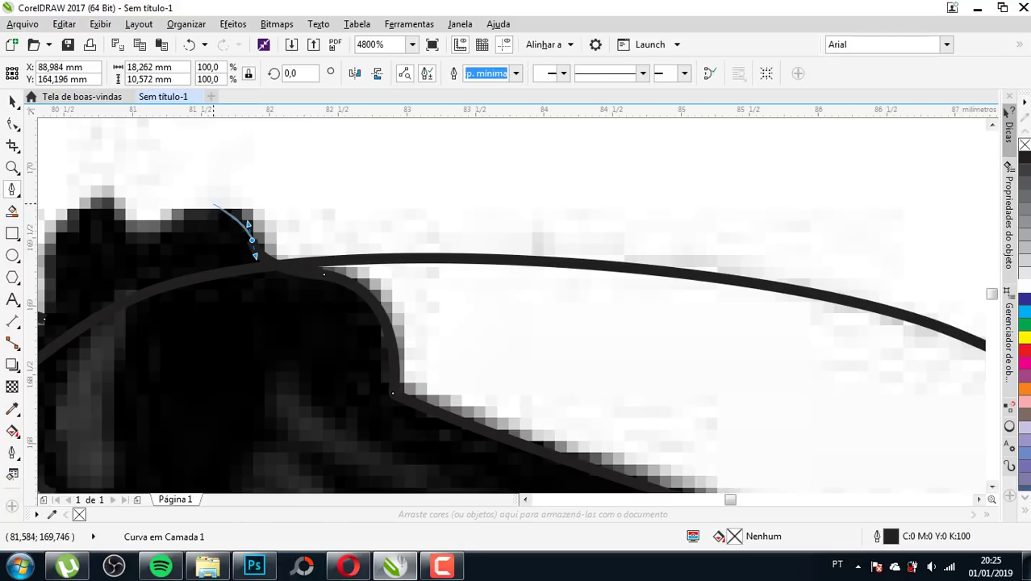
left_click(214, 207)
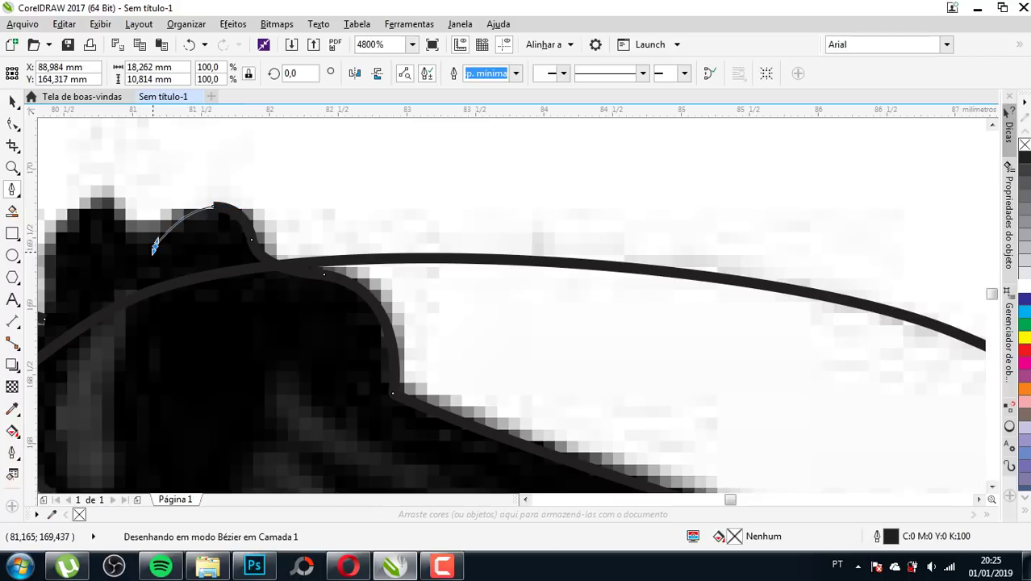
left_click_drag(147, 259, 148, 257)
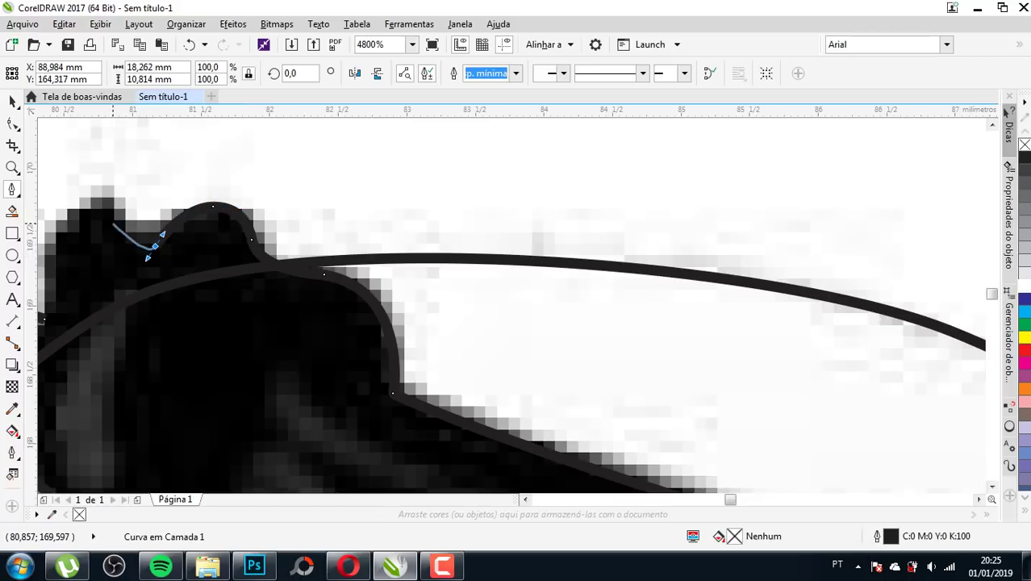
left_click_drag(114, 219, 114, 230)
- Carry the outline over the left bump and down the knot's left side to close it
scroll(111, 196, "down", 1)
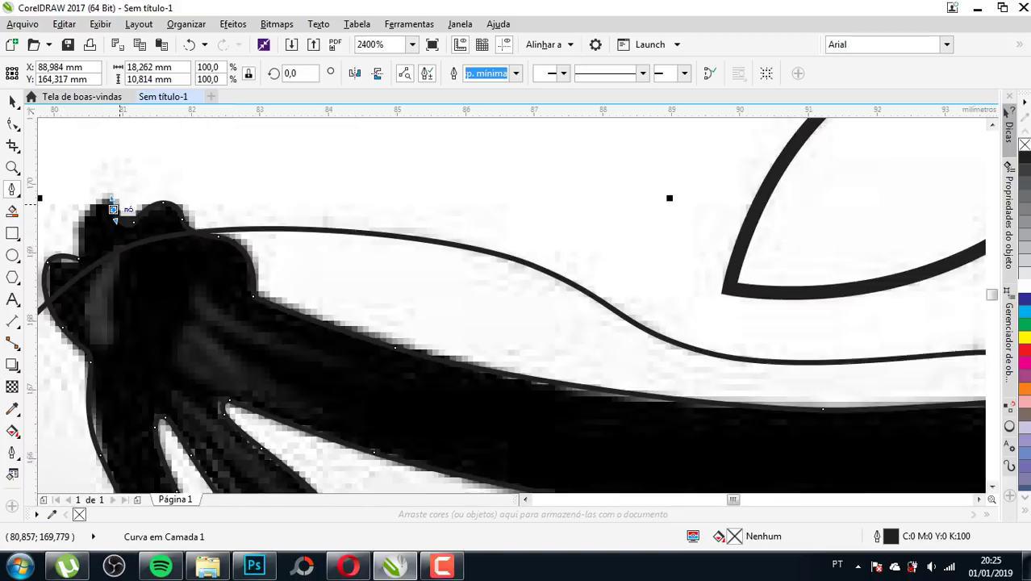
scroll(111, 196, "down", 1)
scroll(106, 201, "up", 2)
left_click(106, 200)
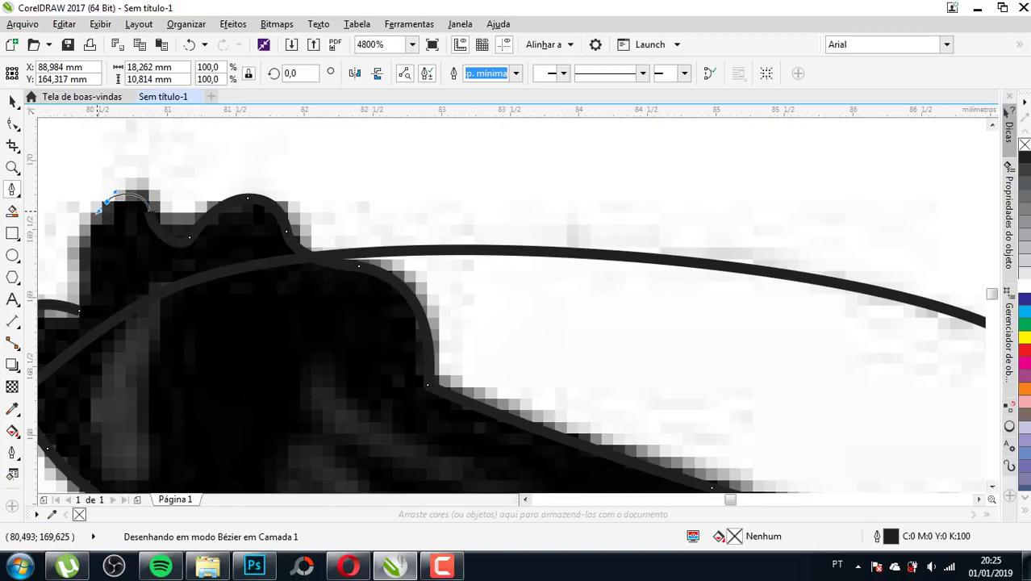
left_click(79, 310)
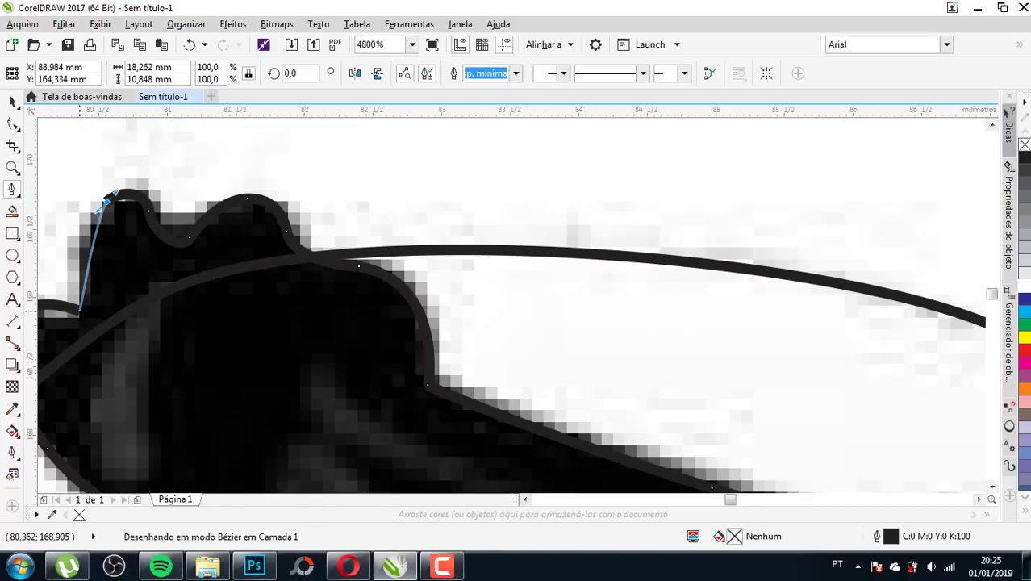
scroll(162, 220, "down", 1)
- Start a Bézier curve inside the headband knot and give it an Esp. mínima hairline outline
scroll(155, 218, "down", 2)
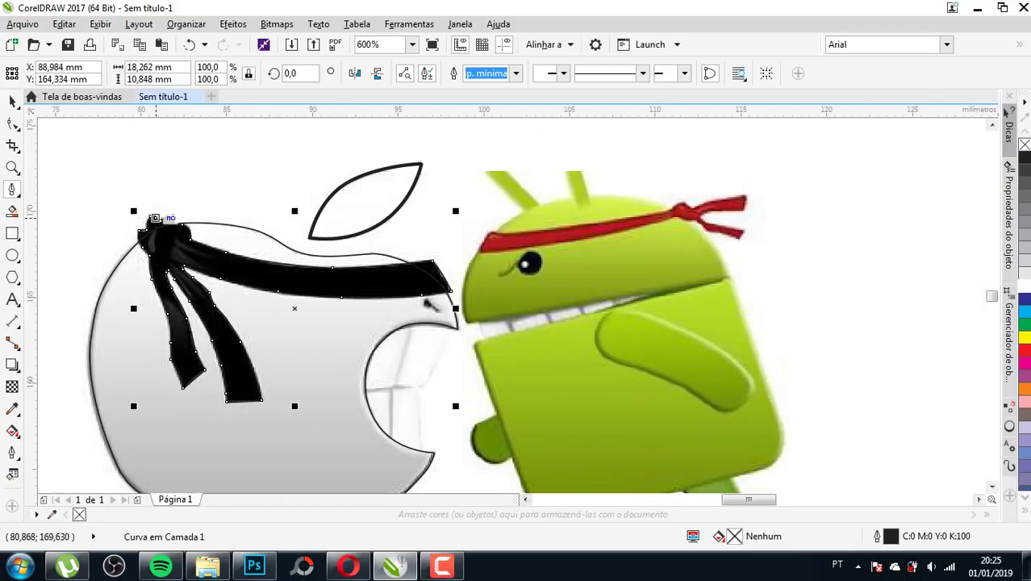
scroll(158, 218, "down", 1)
scroll(161, 216, "up", 2)
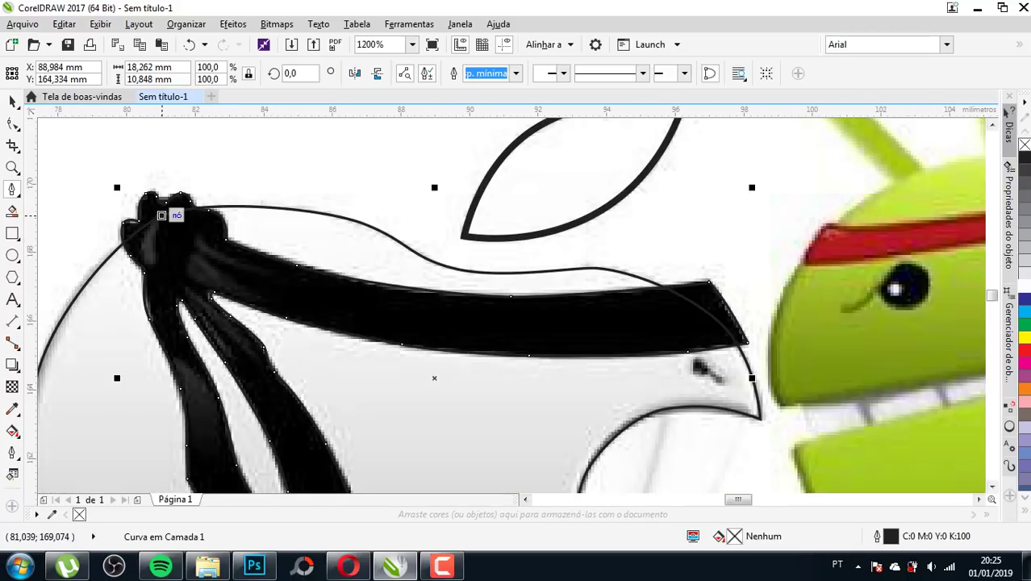
scroll(161, 215, "up", 2)
scroll(157, 226, "down", 1)
scroll(155, 234, "up", 1)
scroll(151, 240, "down", 1)
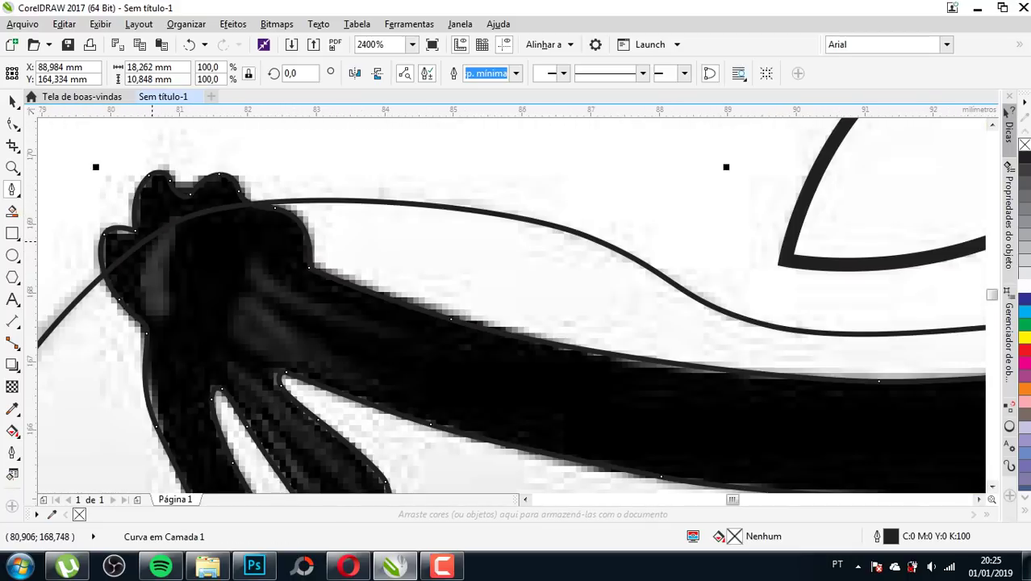
scroll(151, 240, "up", 1)
left_click(197, 188)
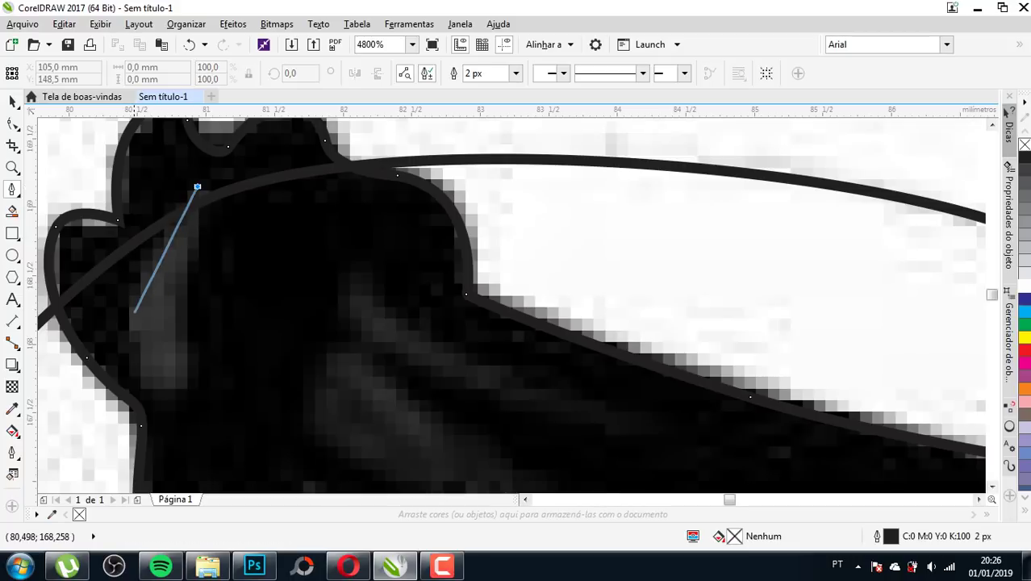
mouse_move(133, 326)
left_mouse_down()
mouse_move(138, 378)
mouse_move(183, 393)
left_mouse_up()
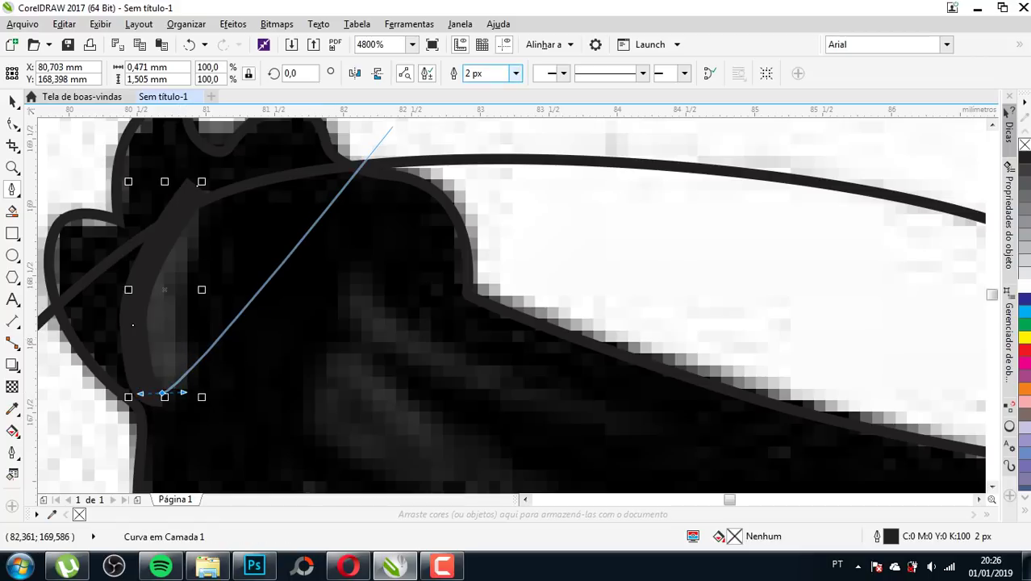
left_click(515, 74)
left_click(488, 99)
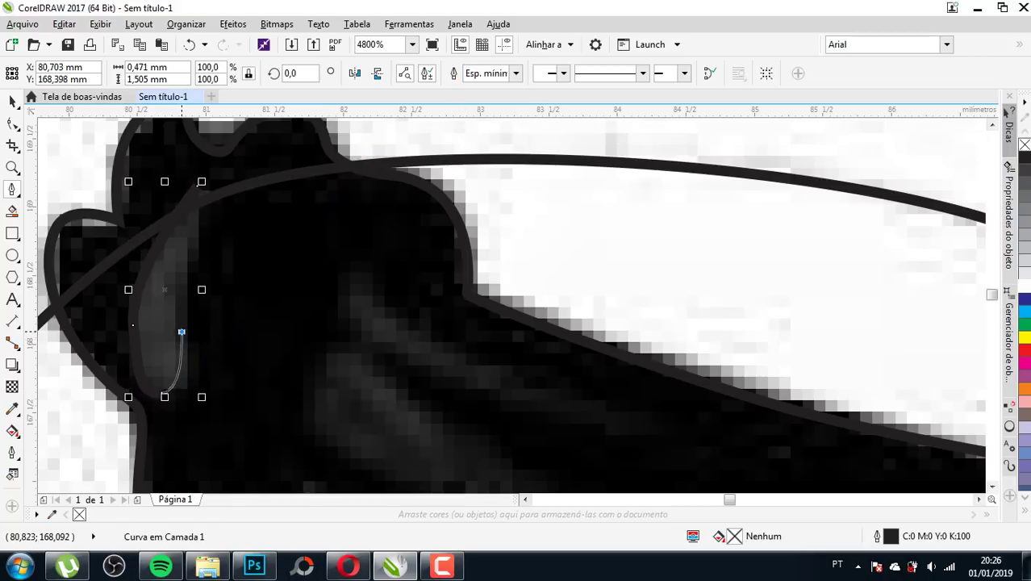
- Curve the outline around the fold's lower end and back up to complete the highlight shape
left_click_drag(181, 332, 183, 300)
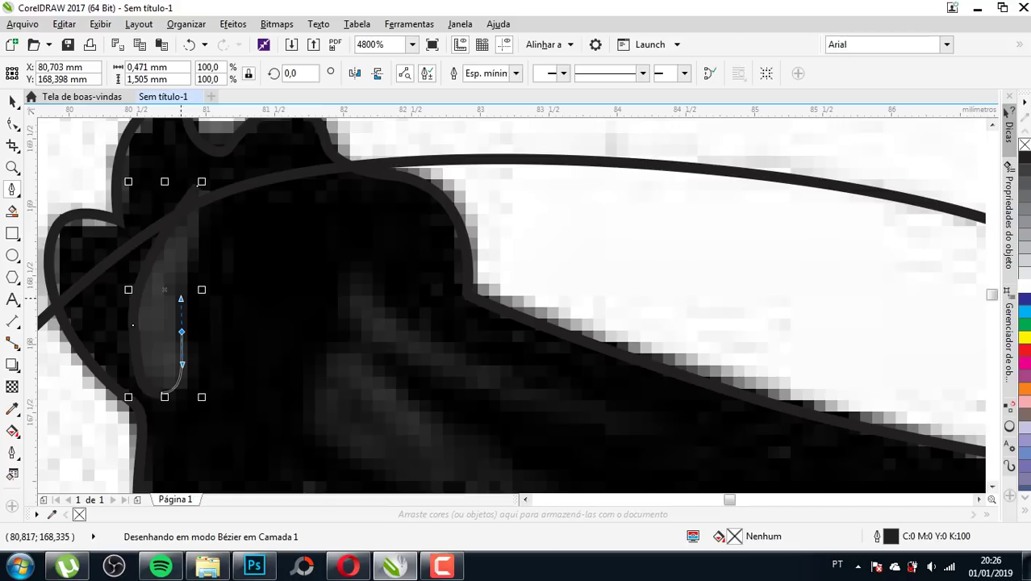
left_click_drag(206, 178, 177, 271)
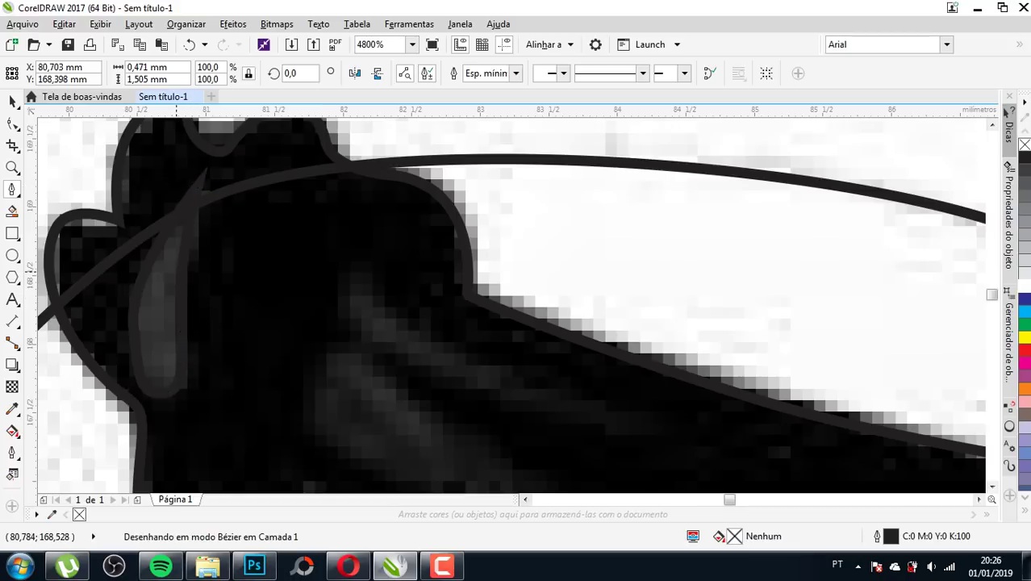
scroll(186, 250, "down", 2)
scroll(202, 225, "down", 1)
scroll(198, 238, "up", 1)
scroll(201, 234, "up", 2)
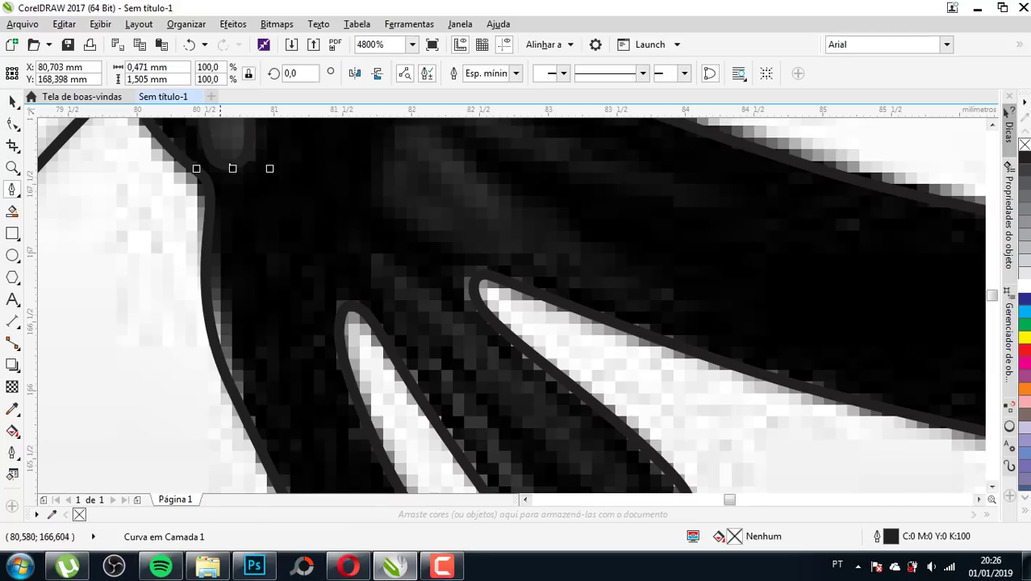
scroll(214, 250, "down", 1)
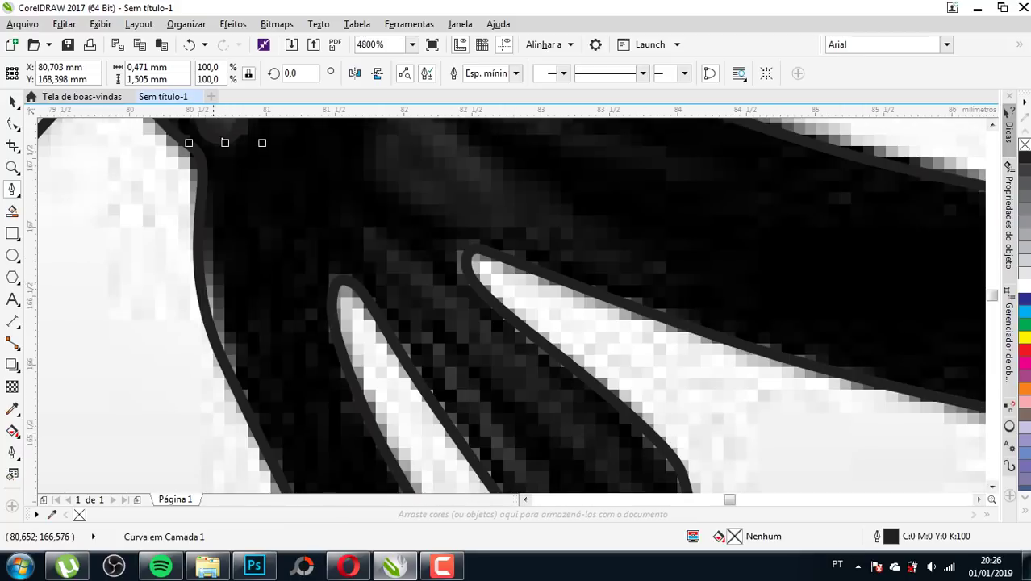
scroll(219, 284, "down", 2)
scroll(195, 208, "up", 2)
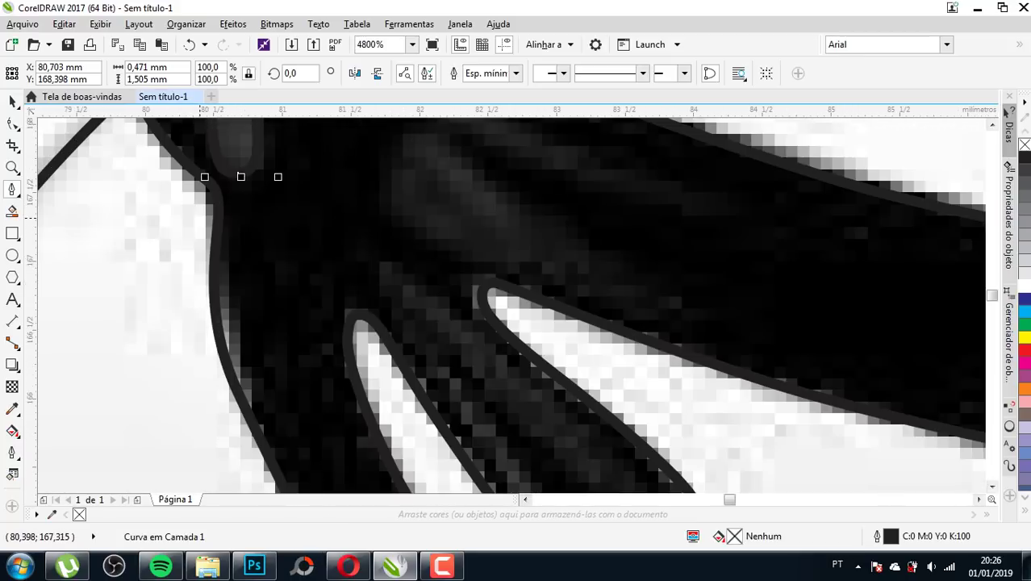
- Trace a closed hairline shape down the edge of the headband tail
left_click(200, 218)
left_click_drag(235, 291, 249, 336)
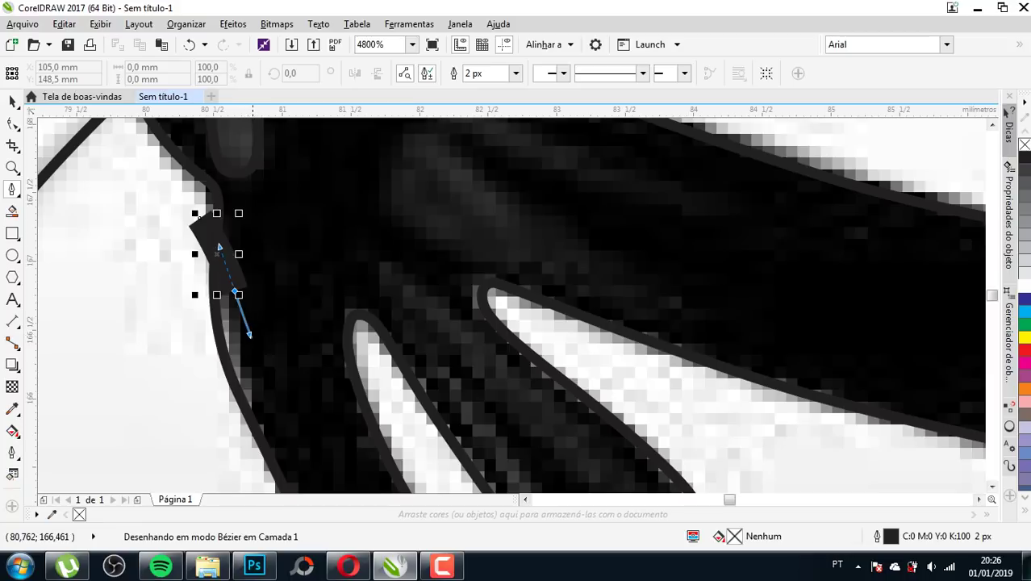
left_click(516, 73)
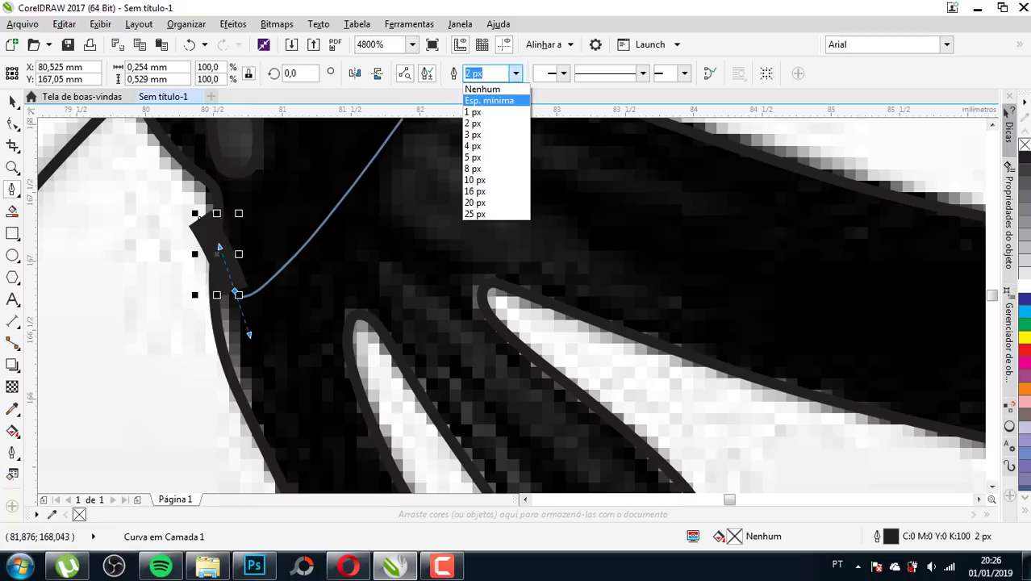
left_click(488, 100)
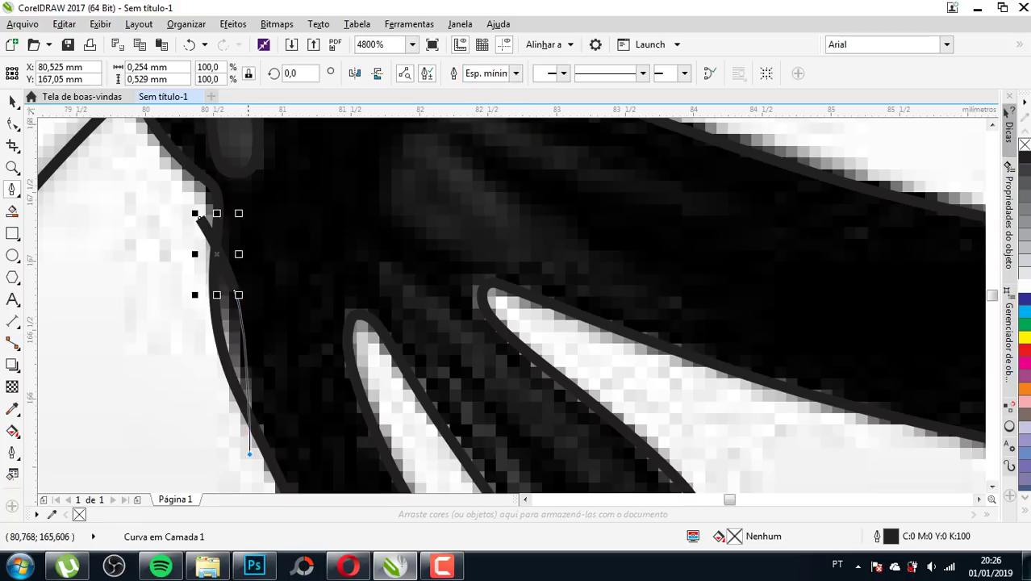
left_click_drag(249, 453, 242, 476)
left_click(191, 403)
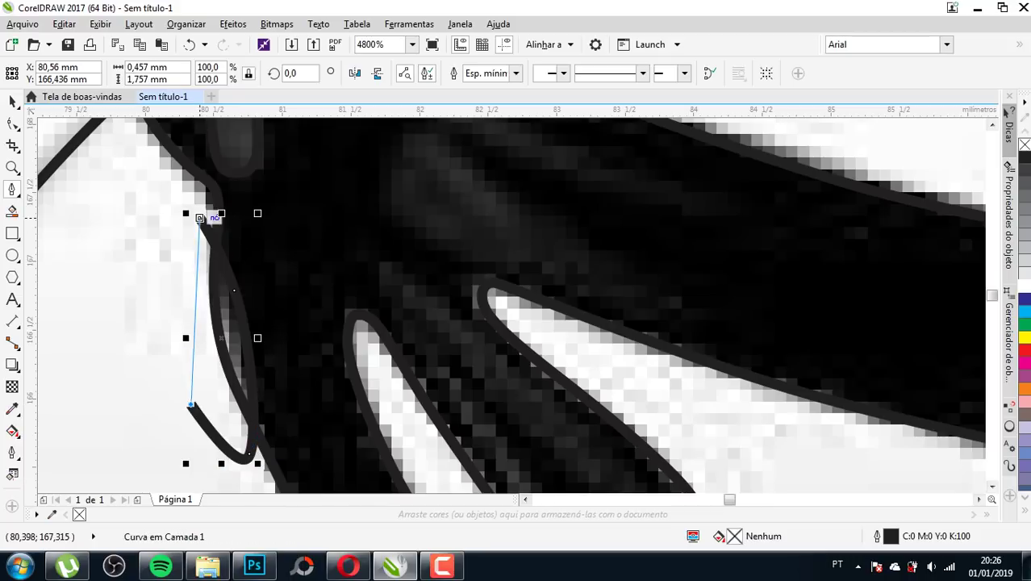
left_click(200, 217)
scroll(737, 322, "down", 2)
scroll(737, 322, "up", 2)
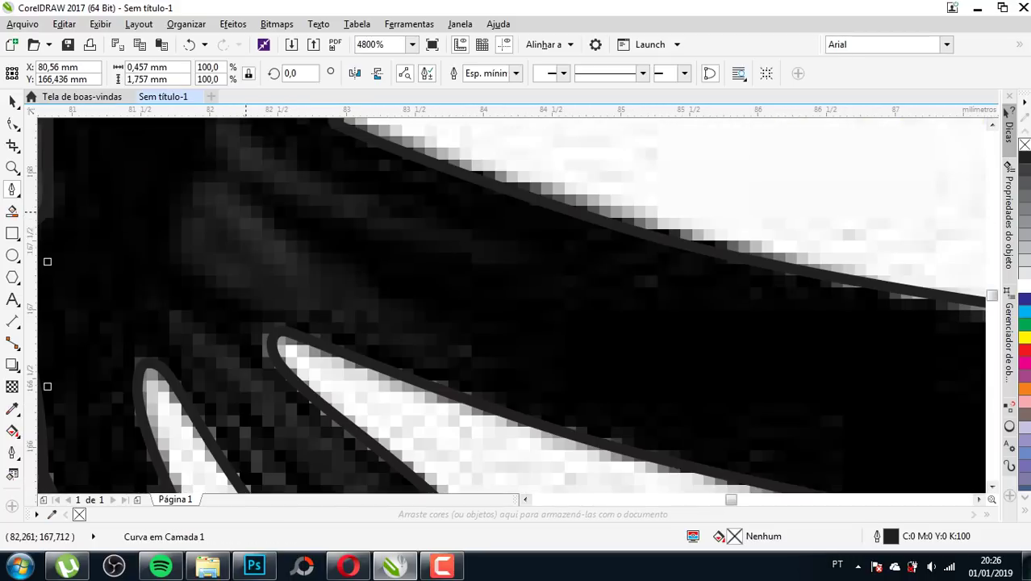
- Trace a hairline teardrop shape along the headband strand's lower edge
left_click(209, 177)
mouse_move(187, 240)
left_mouse_down()
mouse_move(195, 269)
mouse_move(286, 305)
left_mouse_up()
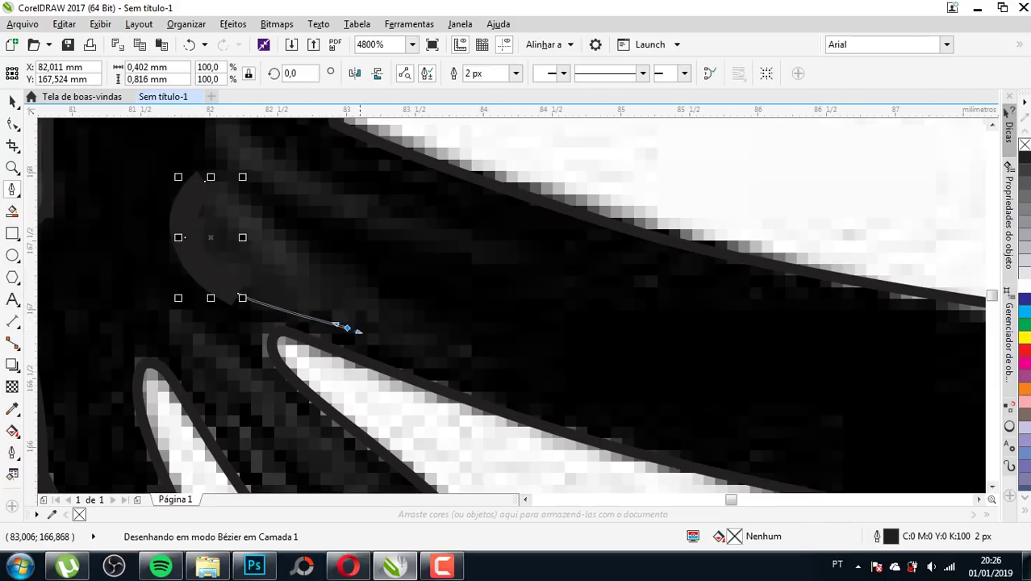
left_click_drag(348, 330, 373, 336)
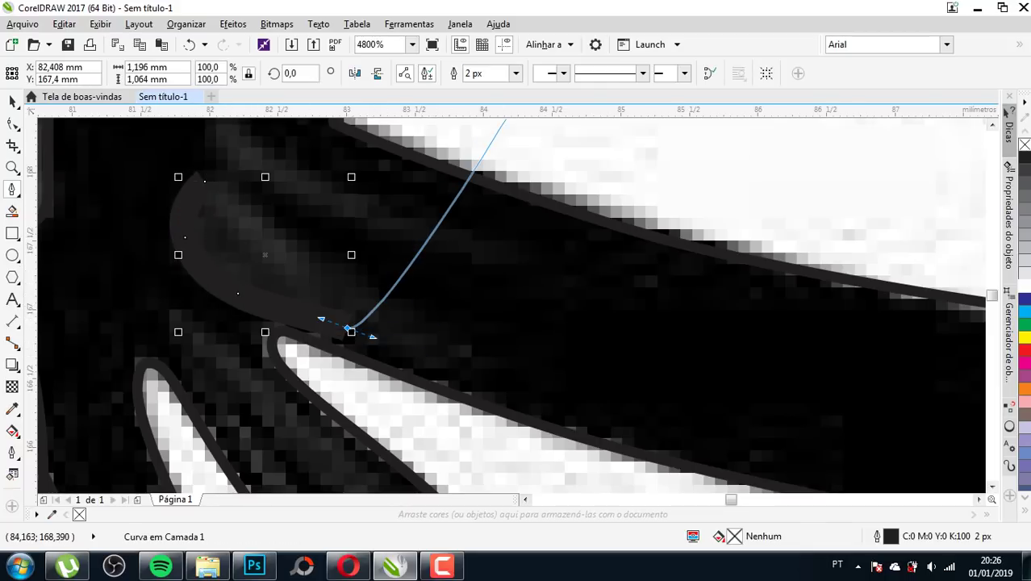
left_click(516, 74)
left_click(489, 100)
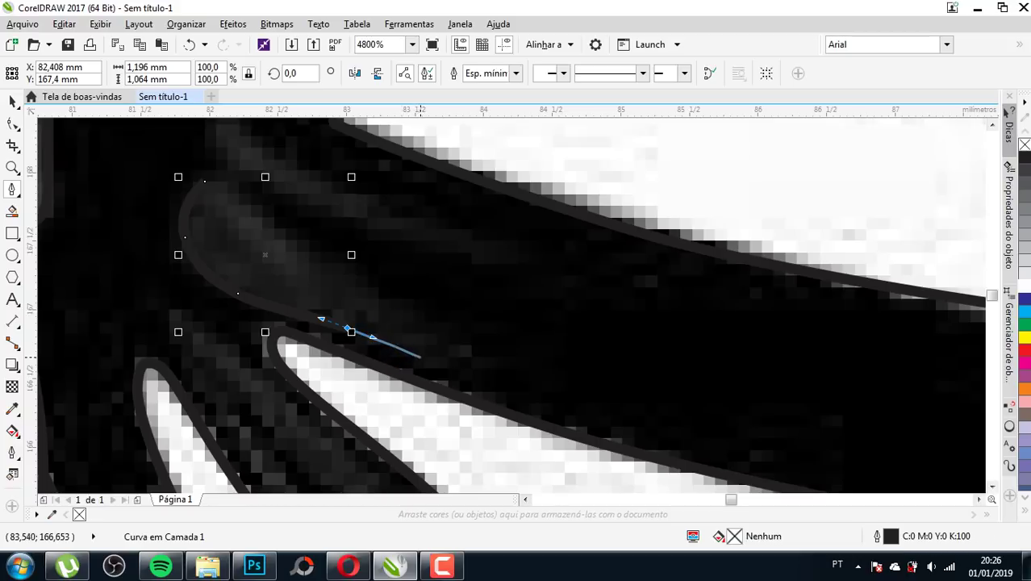
left_click(428, 358)
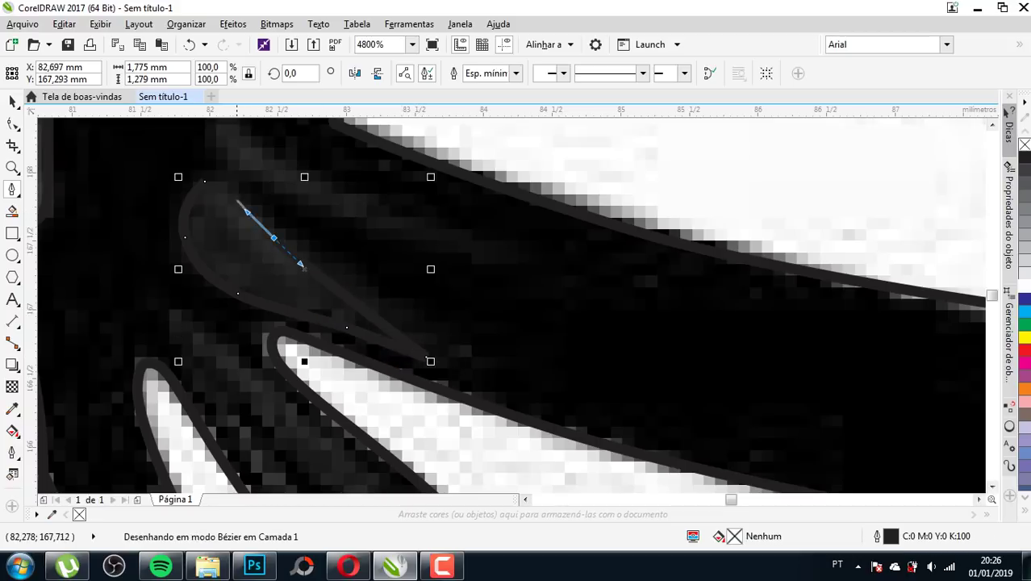
mouse_move(204, 181)
left_mouse_down()
mouse_move(300, 264)
mouse_move(257, 237)
left_mouse_up()
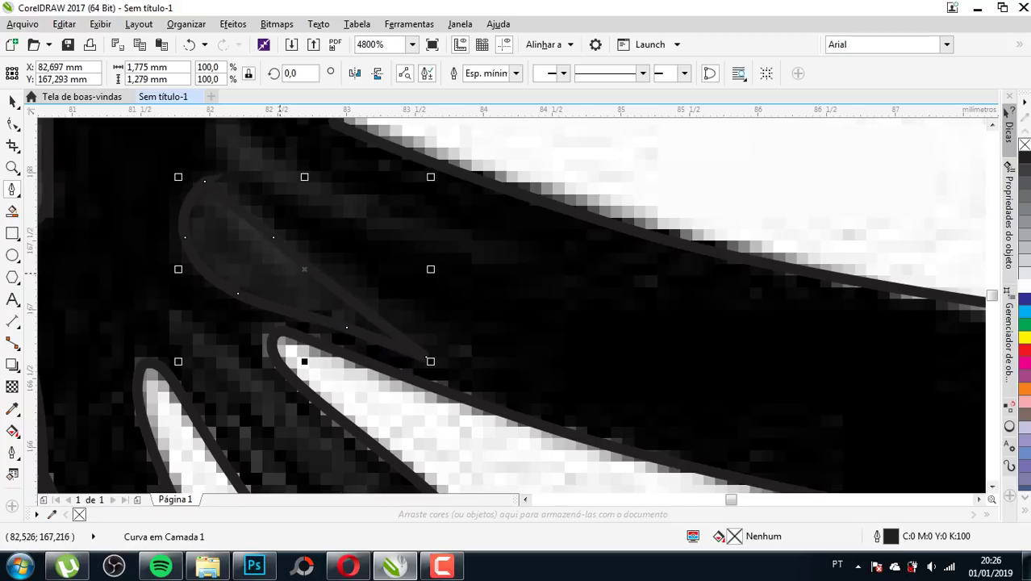
key("z")
key("space")
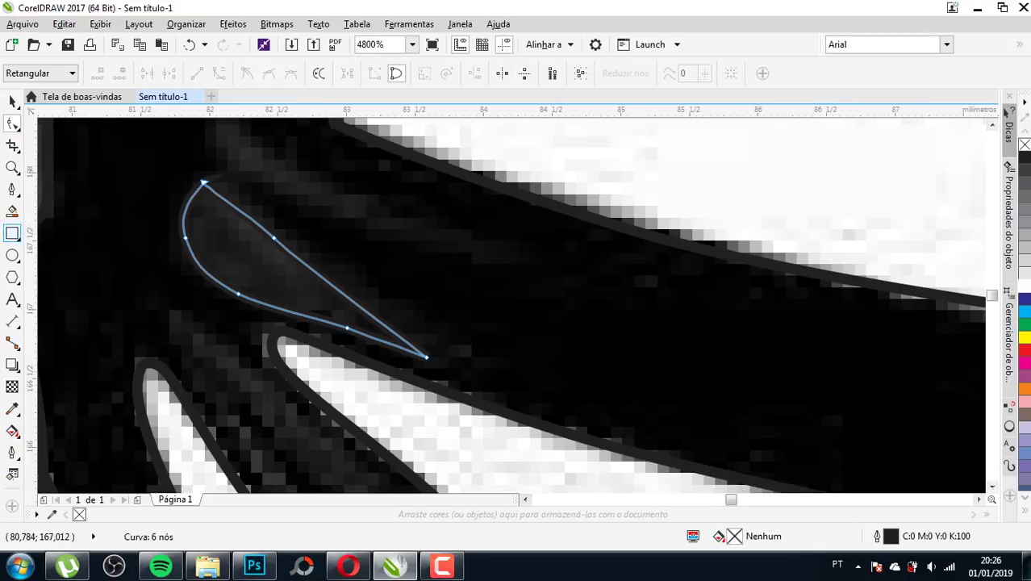
- Reconnect the teardrop's end node to its start with a curved closing side
left_click(12, 189)
left_click_drag(273, 237, 301, 264)
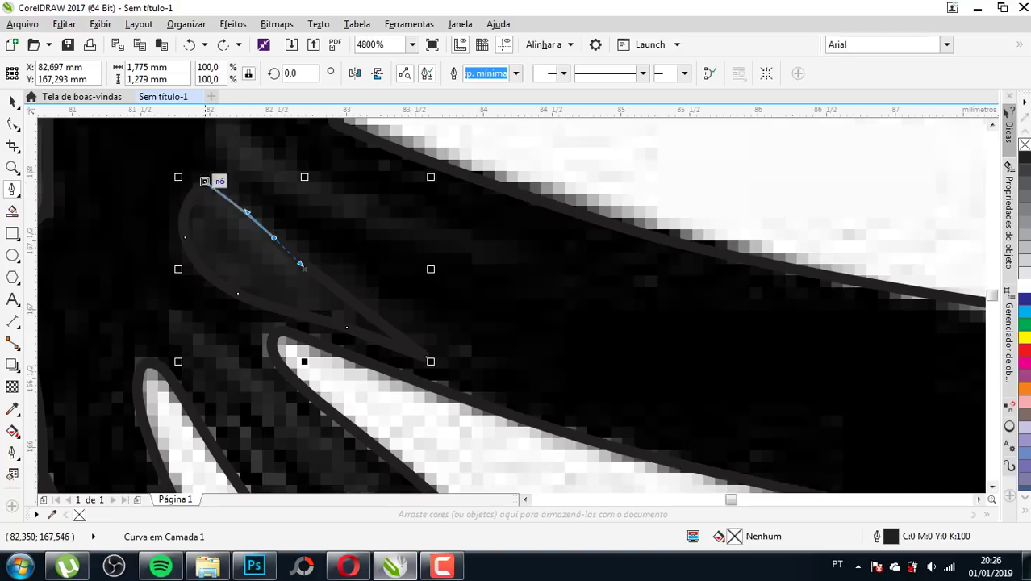
left_click_drag(204, 180, 242, 194)
scroll(300, 221, "down", 2)
scroll(300, 220, "up", 2)
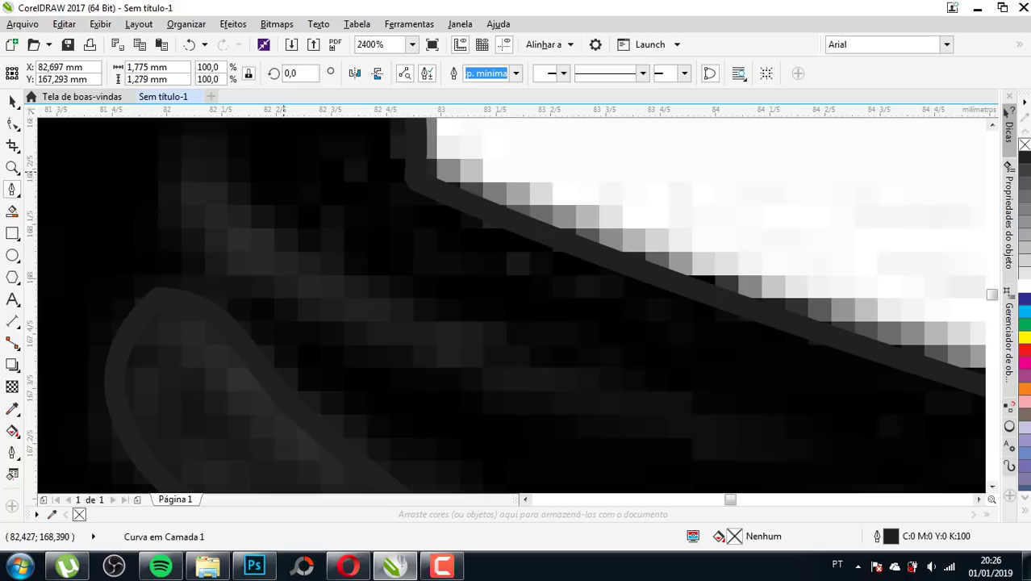
scroll(300, 242, "down", 1)
- Trace a closed hairline shape along the next headband strand
left_click(506, 342)
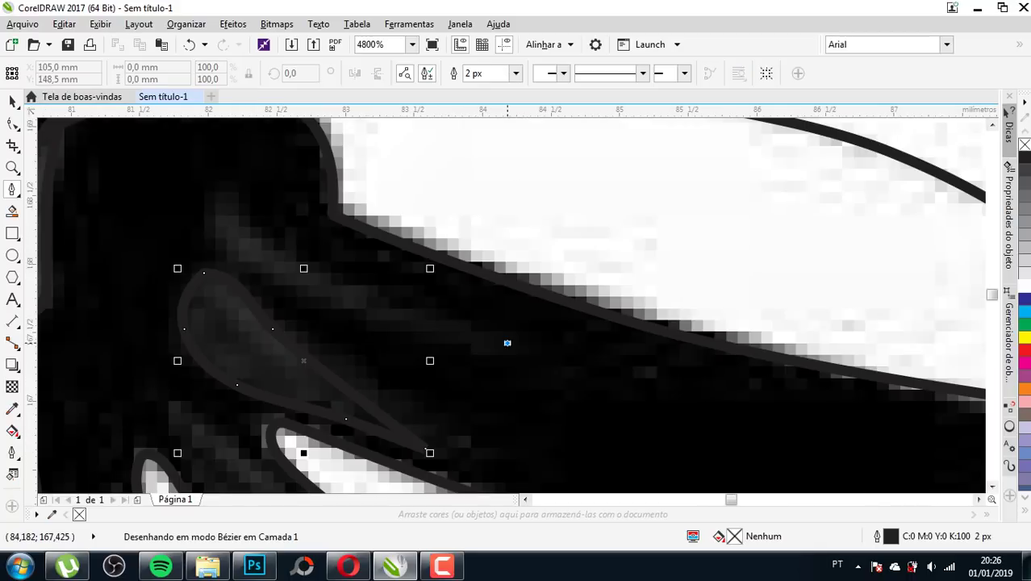
mouse_move(282, 256)
left_mouse_down()
mouse_move(238, 230)
mouse_move(231, 198)
left_mouse_up()
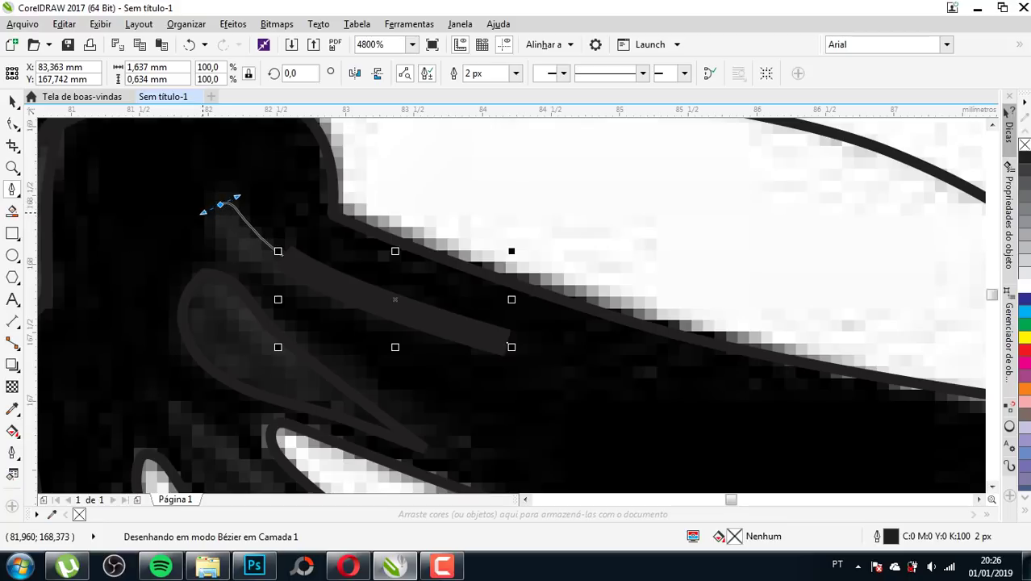
left_click_drag(250, 268, 291, 295)
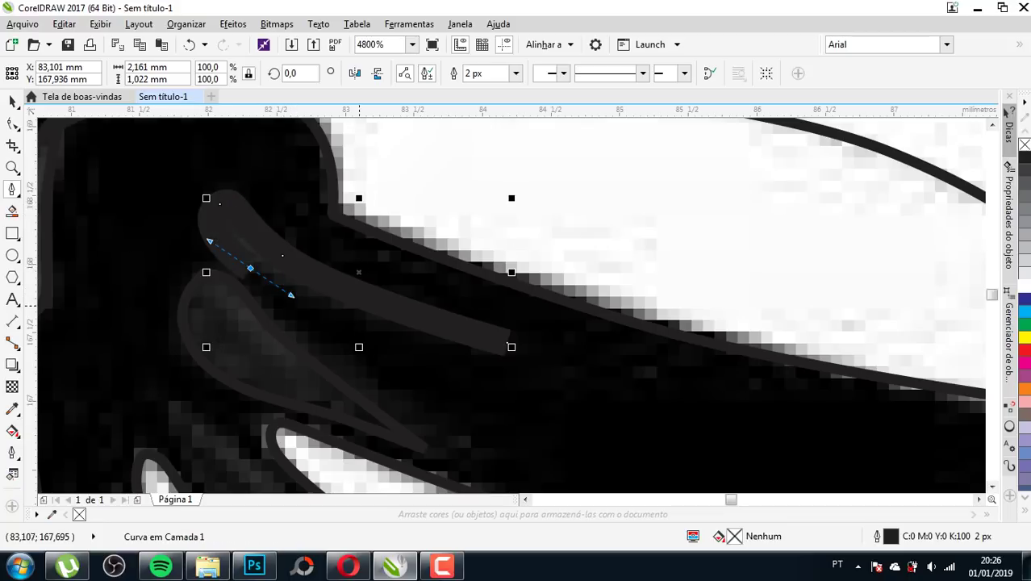
left_click(508, 343)
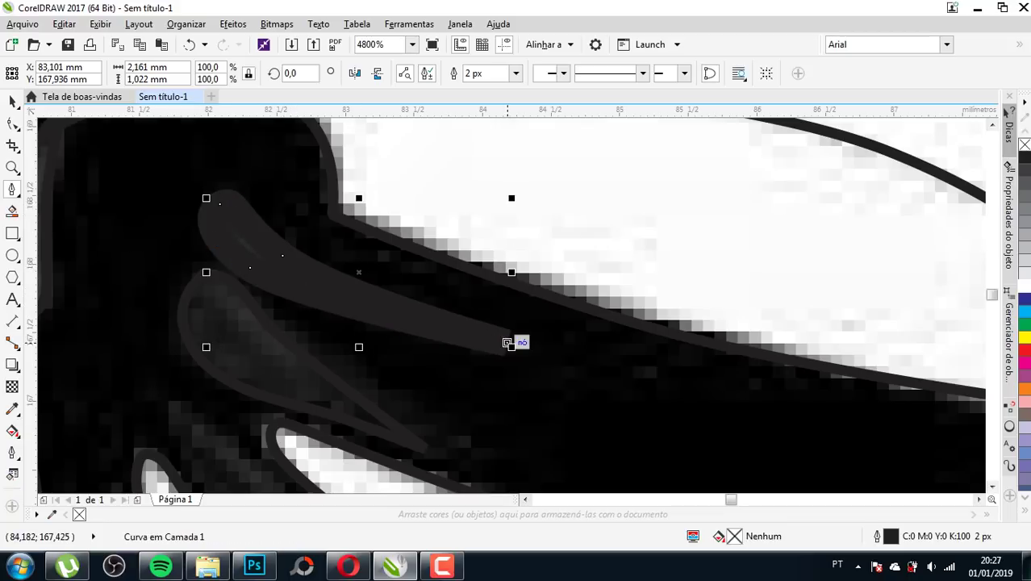
left_click(514, 73)
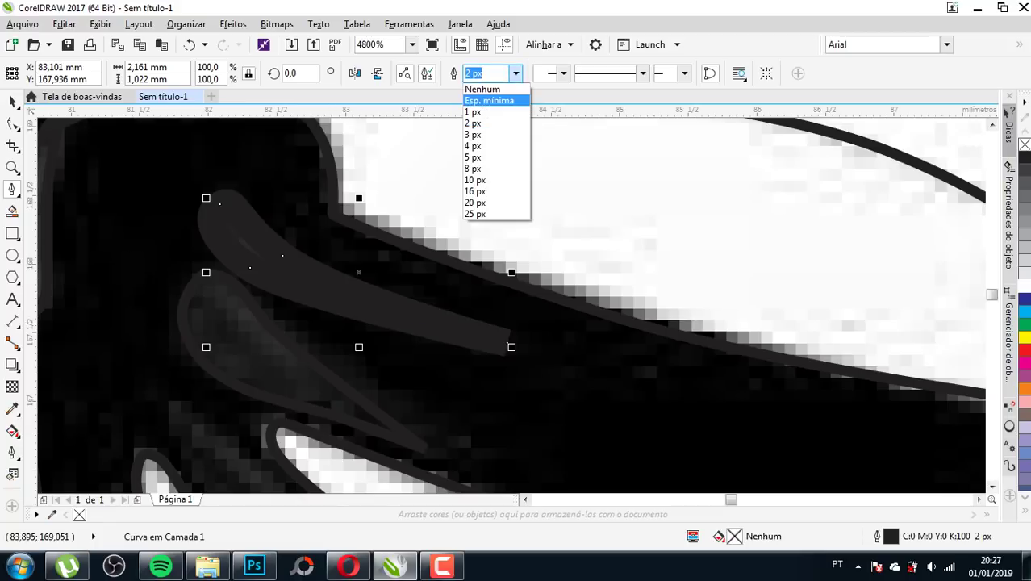
left_click(490, 99)
scroll(295, 264, "down", 4)
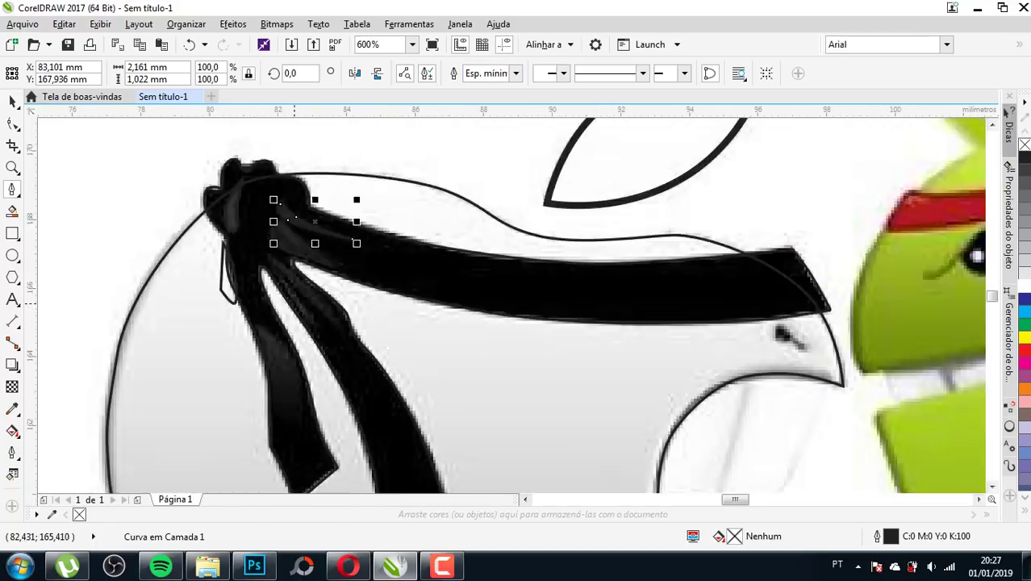
scroll(270, 233, "up", 3)
scroll(269, 233, "up", 1)
- Trace a closed shape along the lower strand and give it a hairline outline
left_click(223, 203)
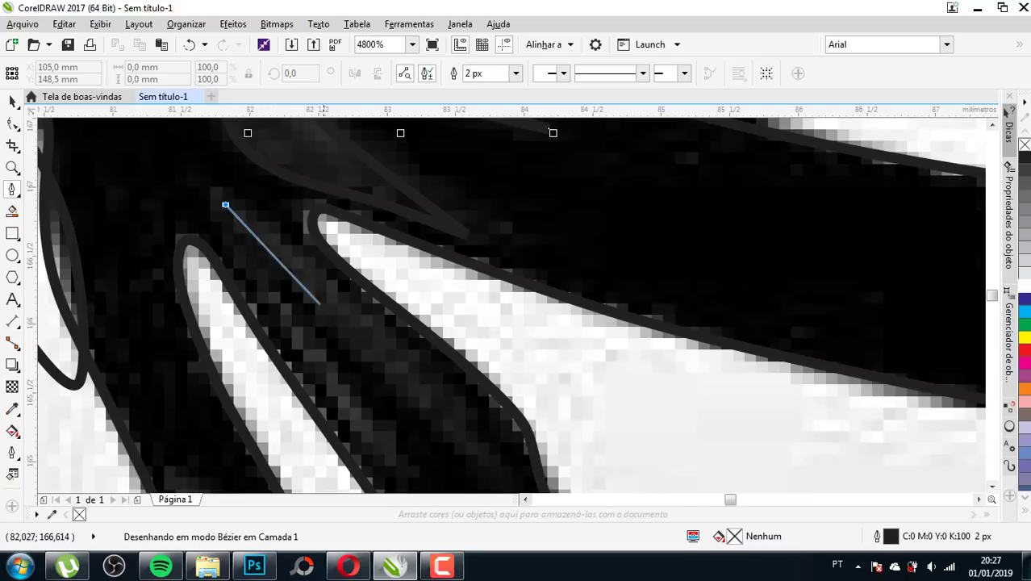
scroll(296, 281, "down", 1)
scroll(323, 310, "up", 1)
left_click_drag(355, 342, 393, 380)
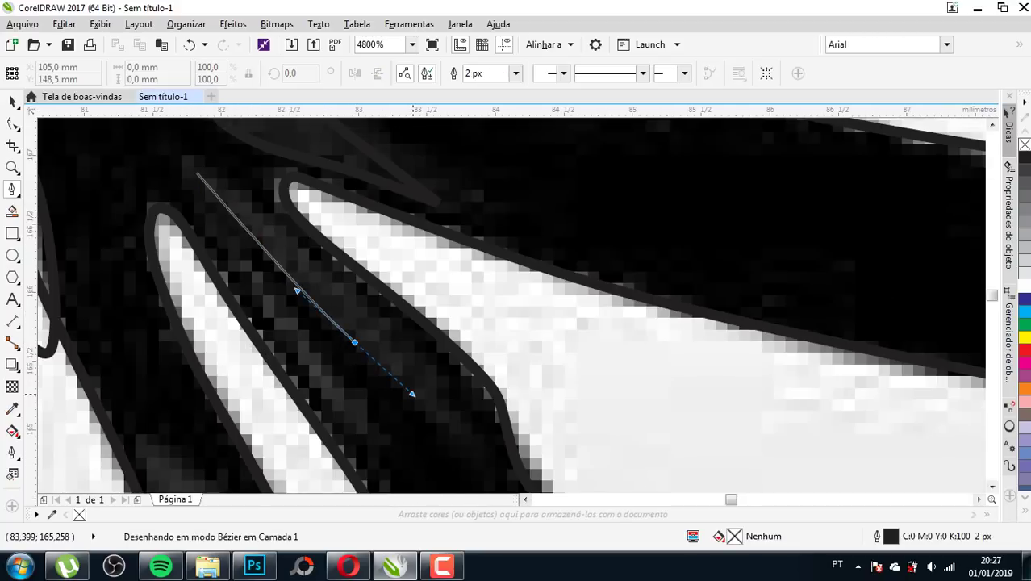
key("space")
left_click(355, 342)
double_click(472, 437)
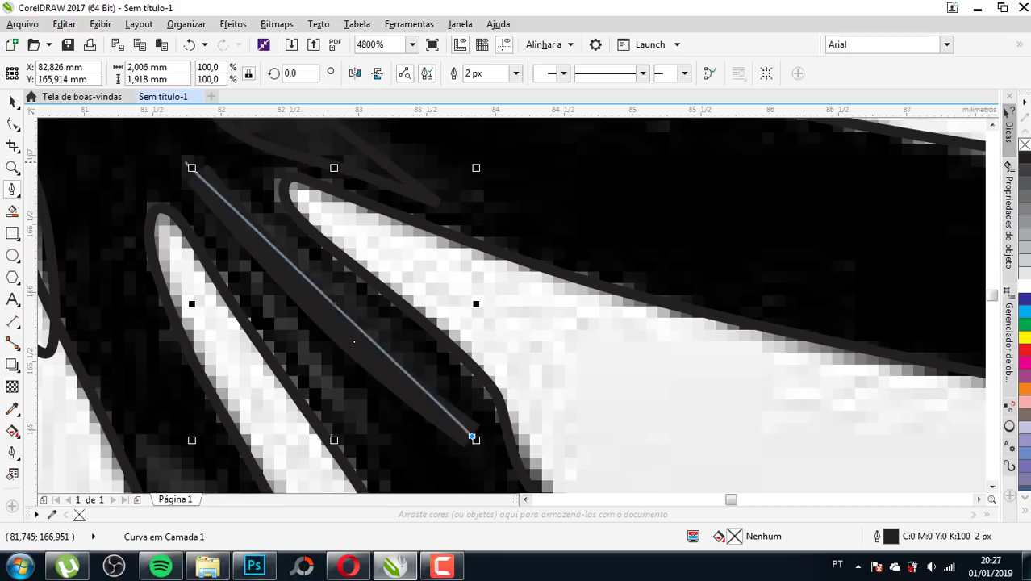
left_click_drag(192, 168, 346, 260)
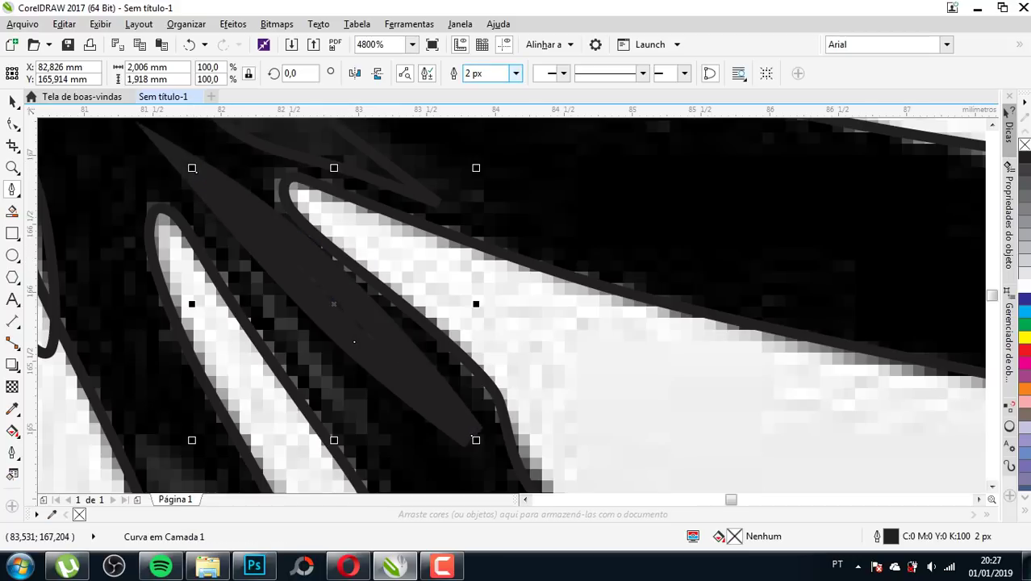
left_click(515, 74)
left_click(490, 99)
- Trace a closed hairline shape down the next tail strand
scroll(289, 178, "down", 1)
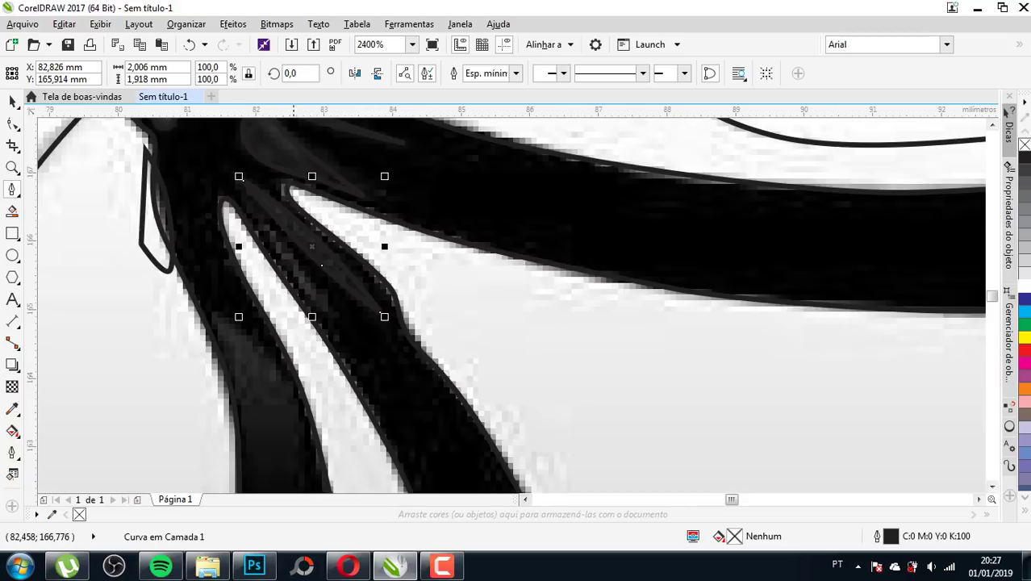
scroll(292, 256, "up", 1)
left_click(217, 163)
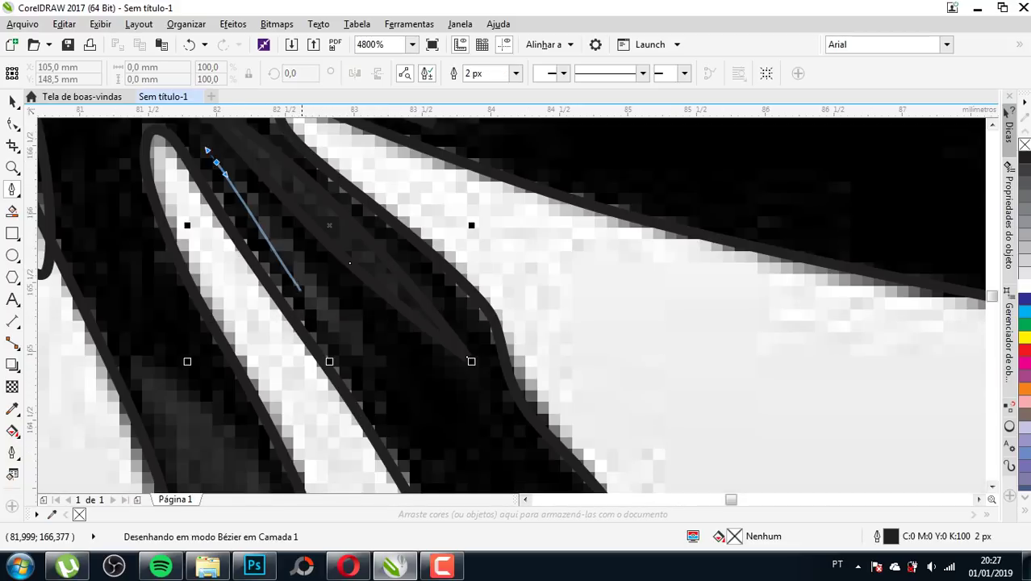
left_click_drag(355, 353, 398, 389)
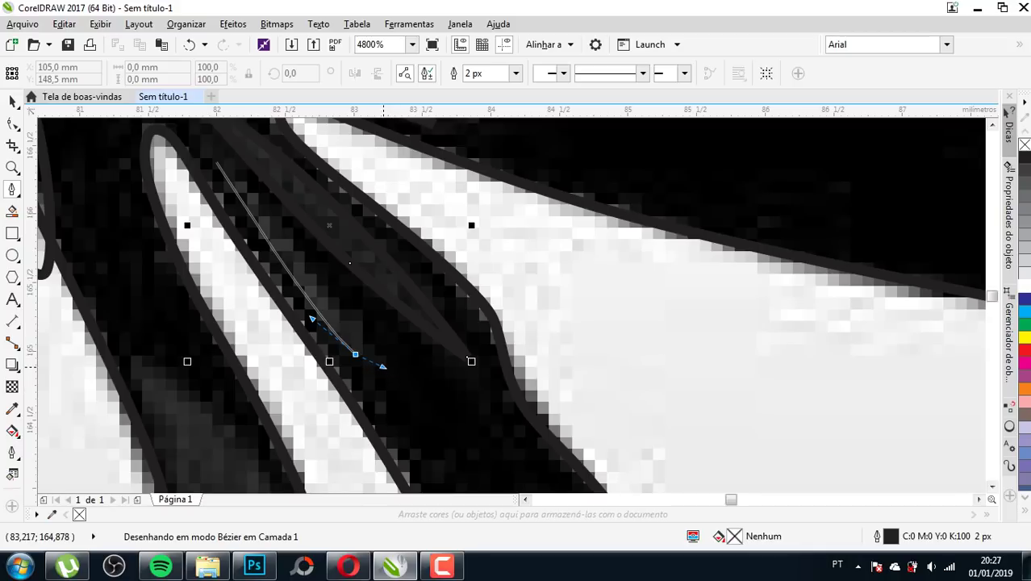
key("space")
left_click(359, 357)
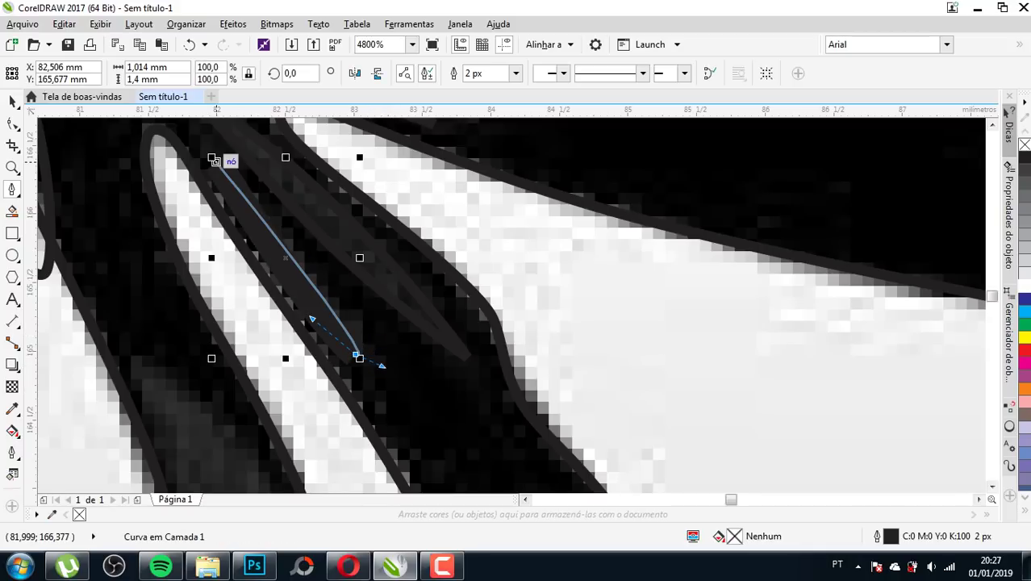
left_click_drag(211, 157, 321, 265)
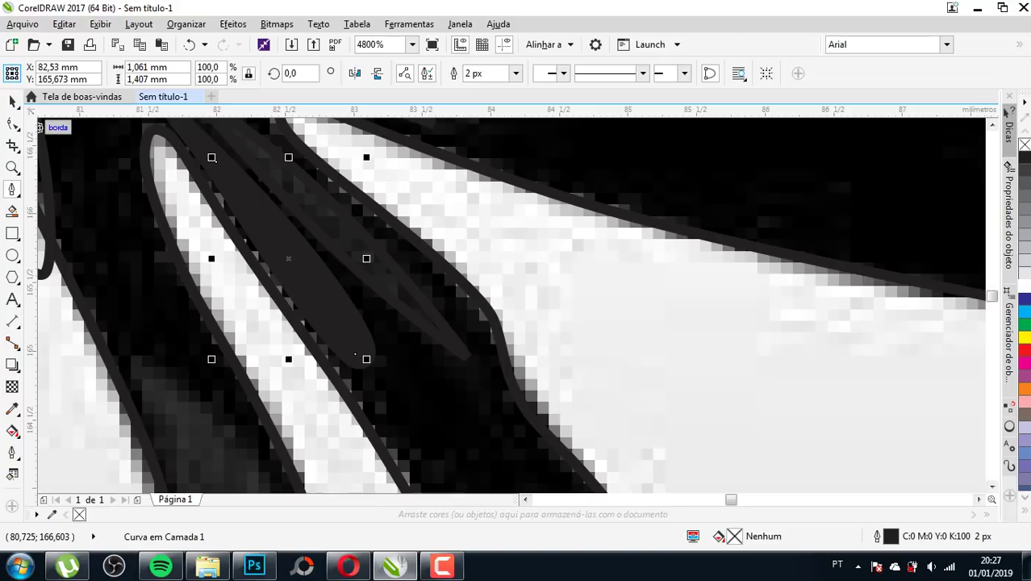
key("space")
left_click(493, 73)
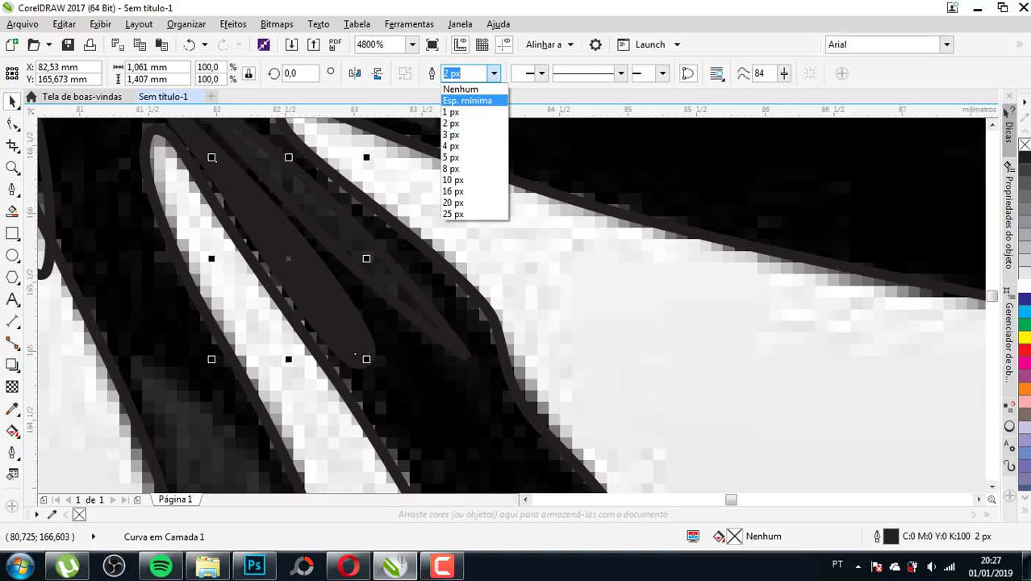
left_click(460, 99)
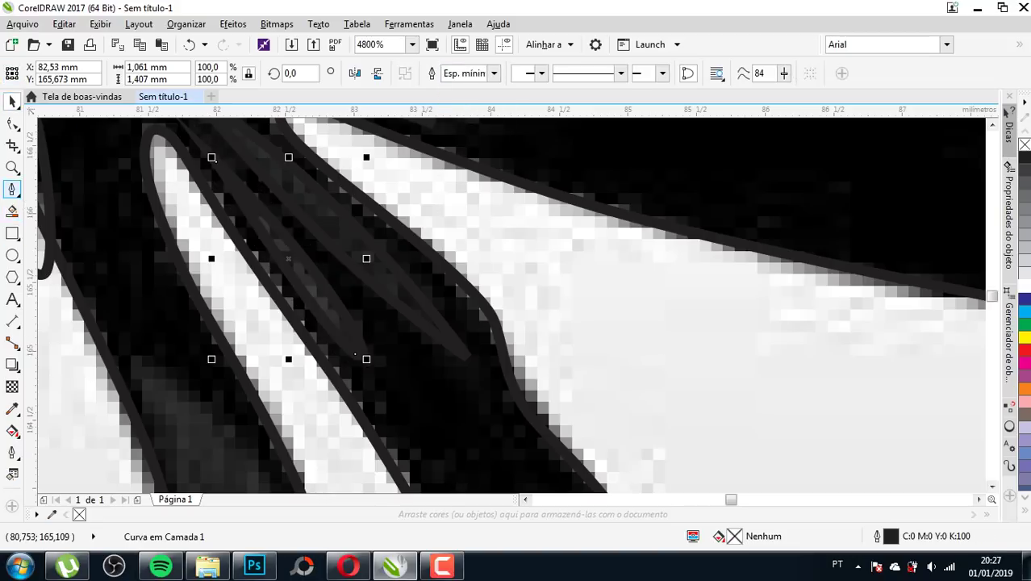
- Start a new Bézier curve at the top of the long tail strand
left_click(12, 189)
scroll(250, 339, "down", 1)
scroll(251, 339, "down", 1)
scroll(250, 344, "up", 1)
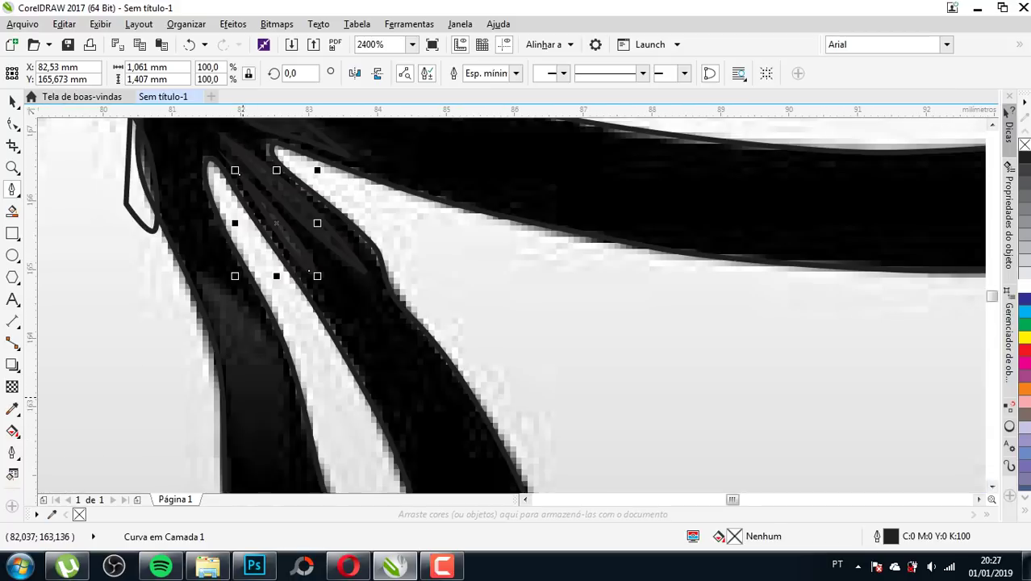
left_click(202, 278)
scroll(226, 295, "down", 1)
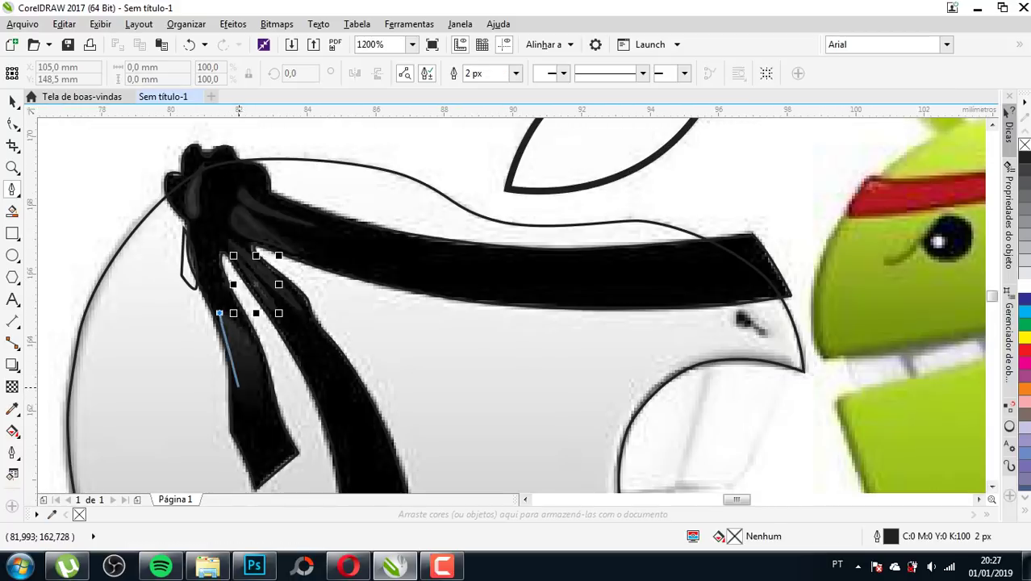
scroll(234, 355, "up", 2)
left_click_drag(226, 272, 240, 339)
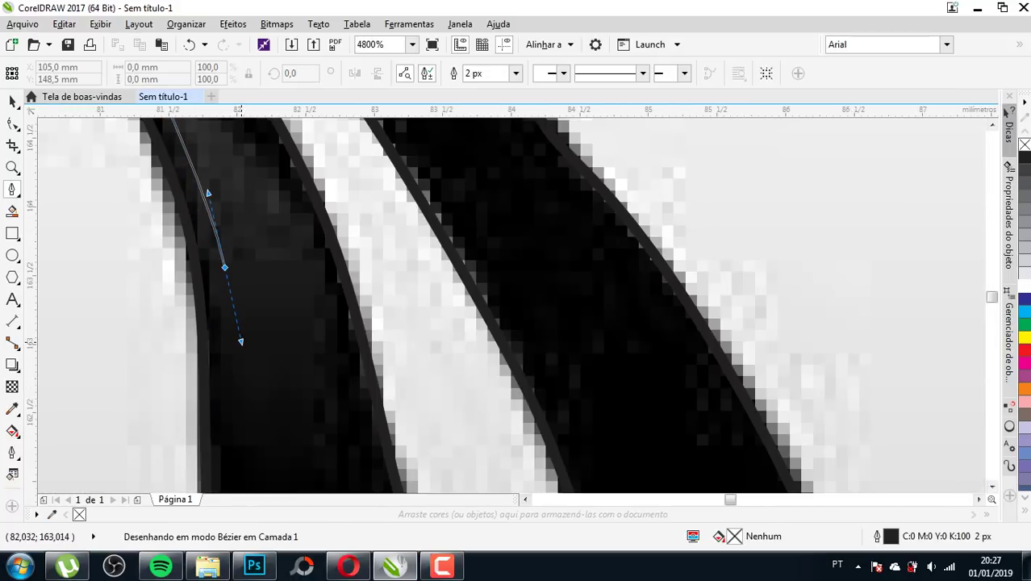
scroll(240, 339, "down", 1)
scroll(241, 360, "up", 1)
- Extend the long-strand curve down and back up its other side, then switch to the Pick tool
left_click_drag(244, 379, 253, 408)
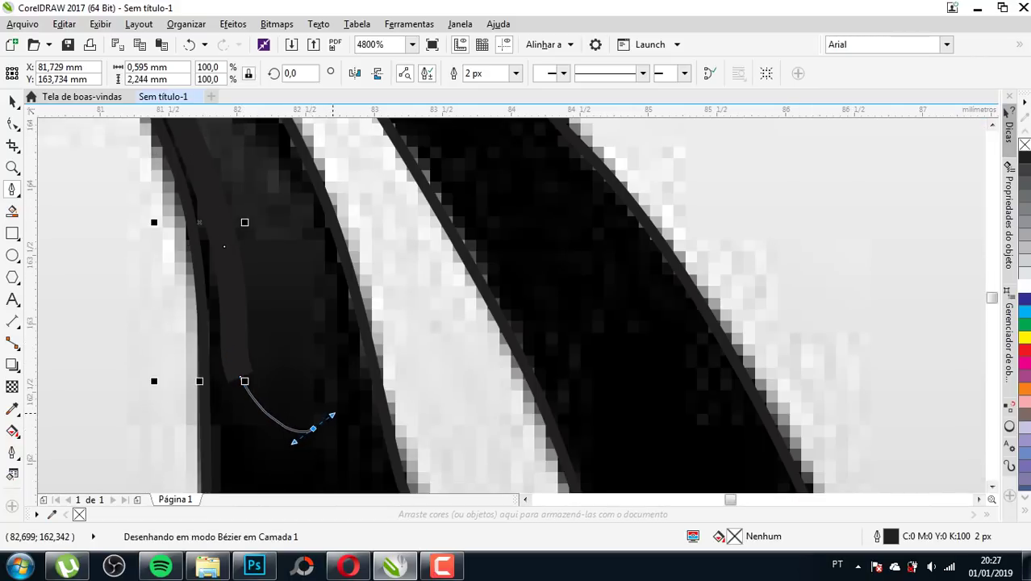
mouse_move(319, 312)
left_mouse_down()
mouse_move(310, 272)
mouse_move(331, 287)
left_mouse_up()
scroll(323, 304, "down", 2)
scroll(278, 251, "up", 1)
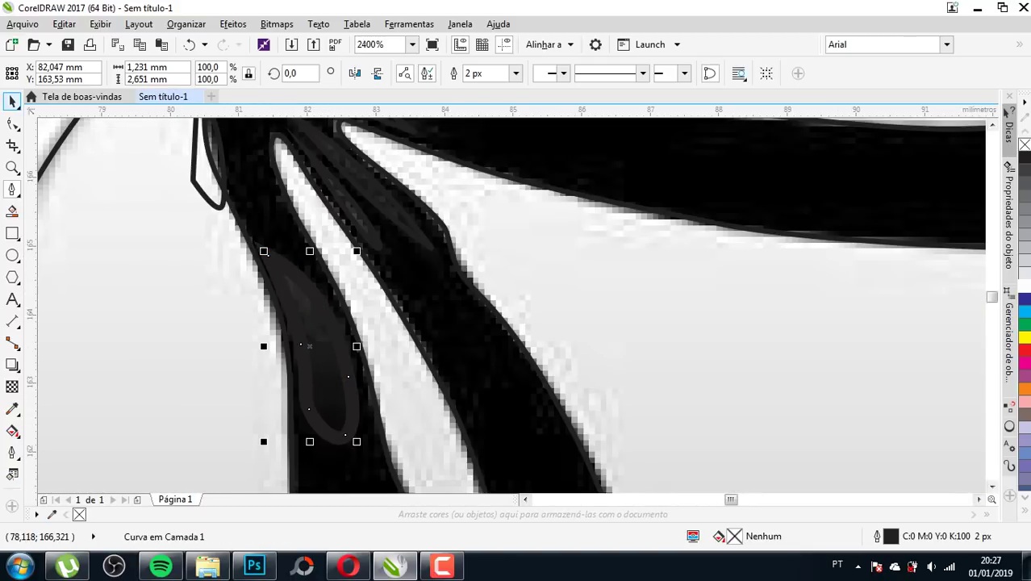
key("space")
scroll(272, 258, "down", 1)
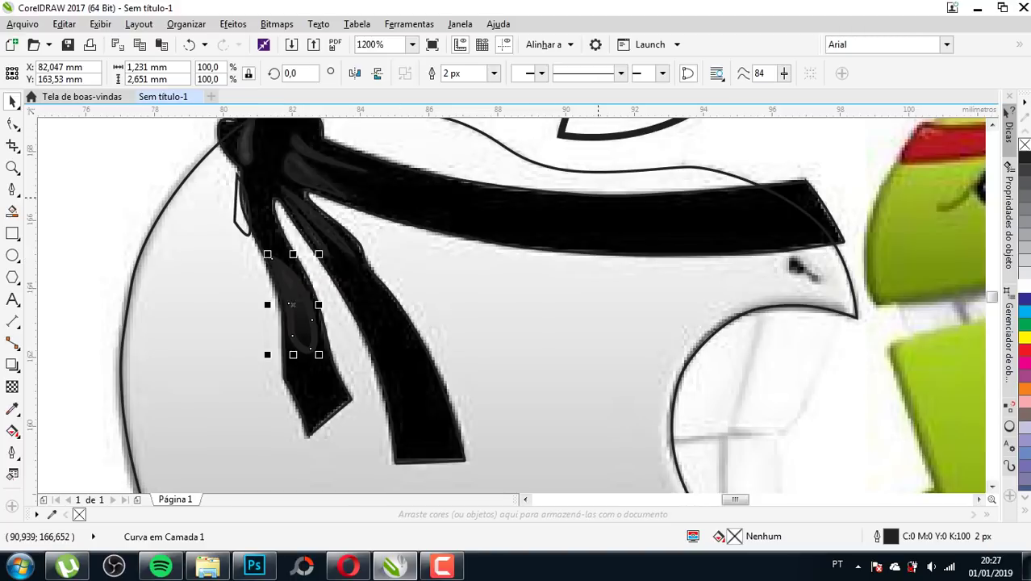
scroll(599, 197, "up", 1)
scroll(291, 319, "down", 2)
- Draw a straight line across the eye mark's slanted stroke with a 2 px outline
scroll(223, 274, "down", 1)
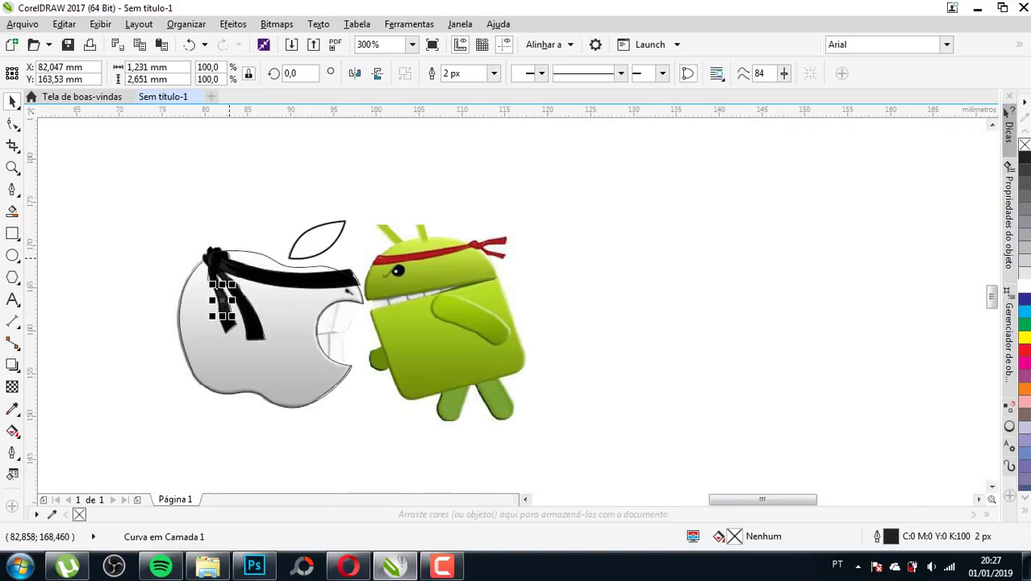
scroll(355, 343, "up", 2)
scroll(393, 233, "up", 1)
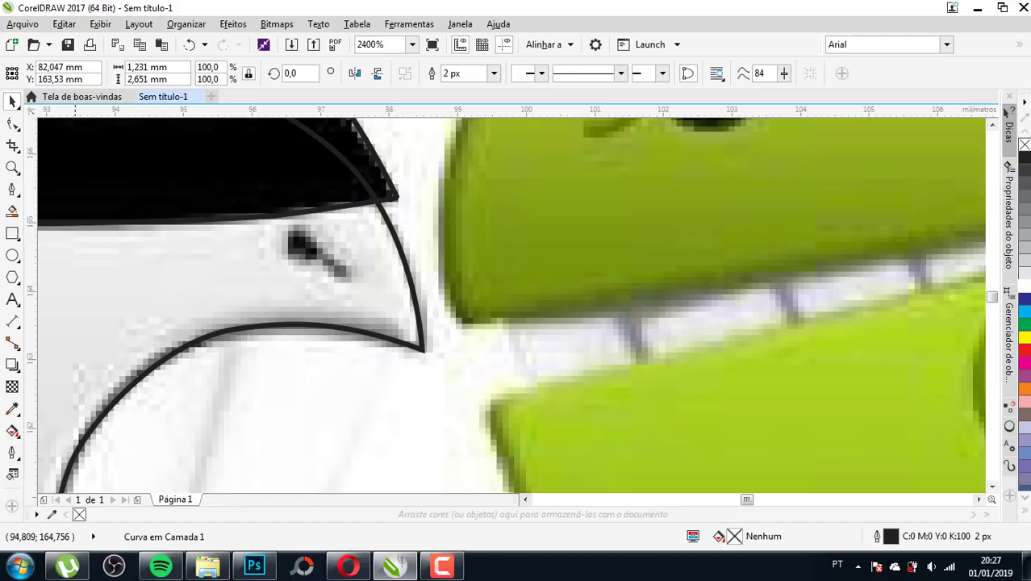
scroll(339, 247, "up", 1)
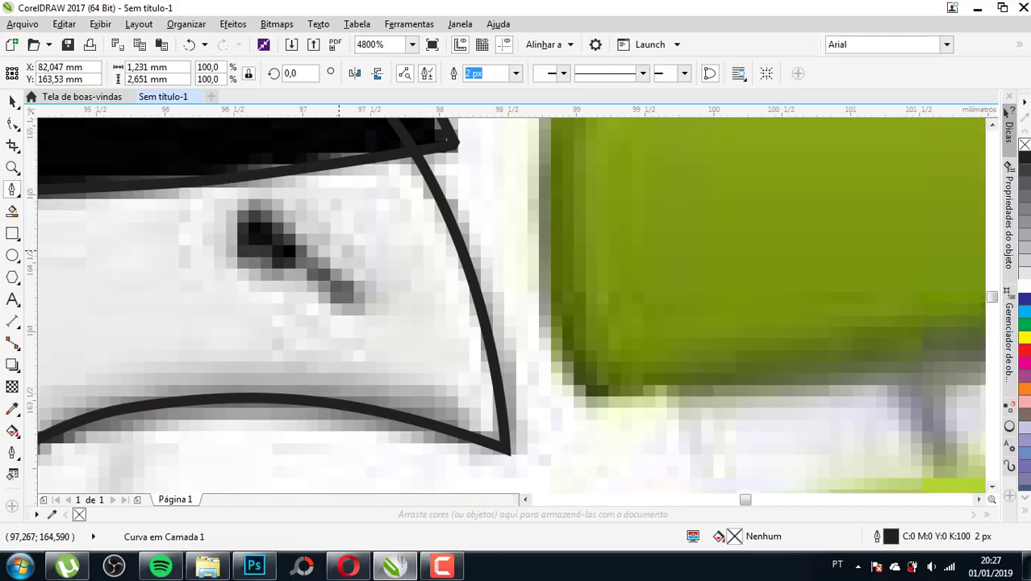
left_click(359, 298)
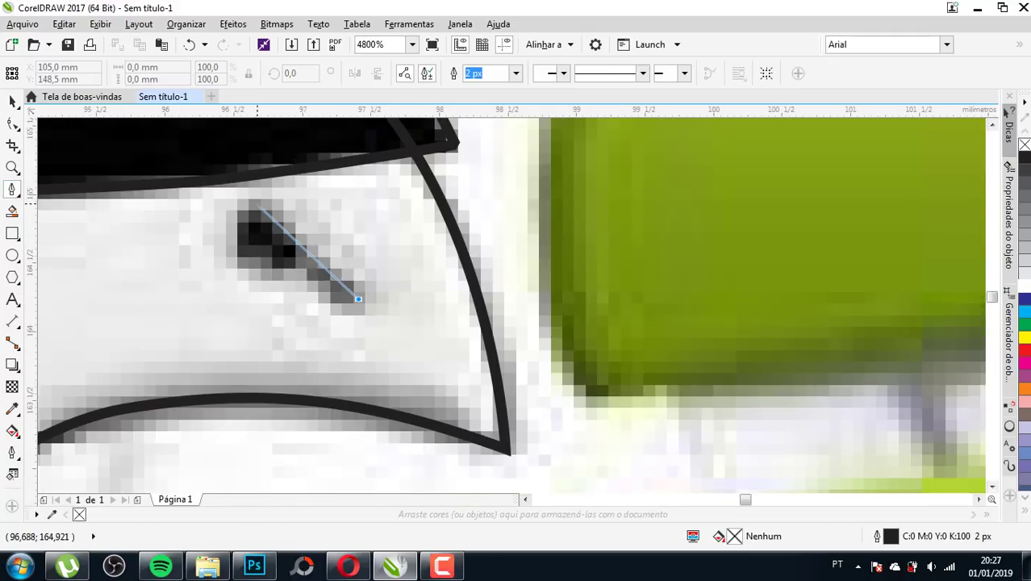
left_click(255, 202)
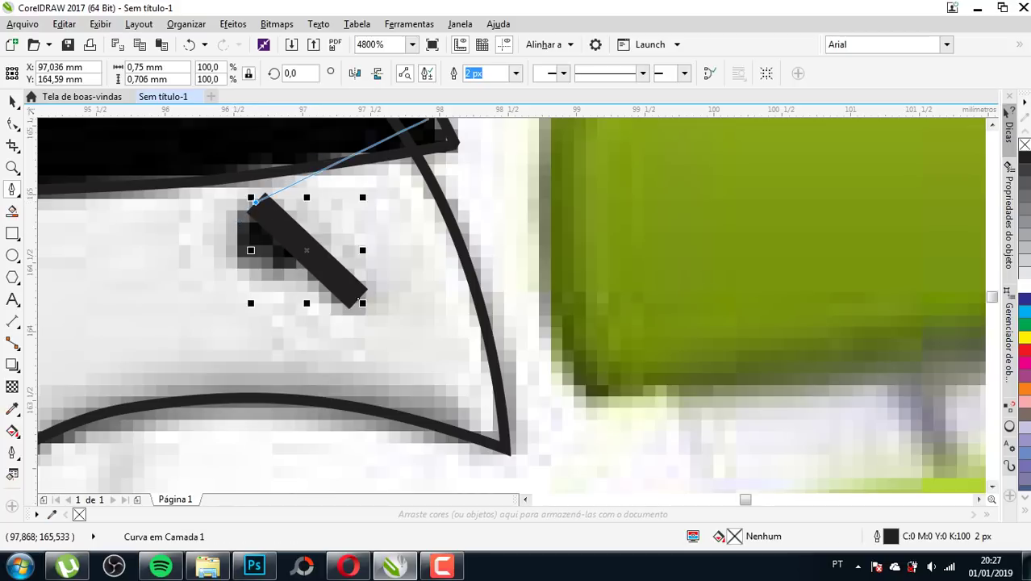
left_click(515, 73)
left_click(484, 100)
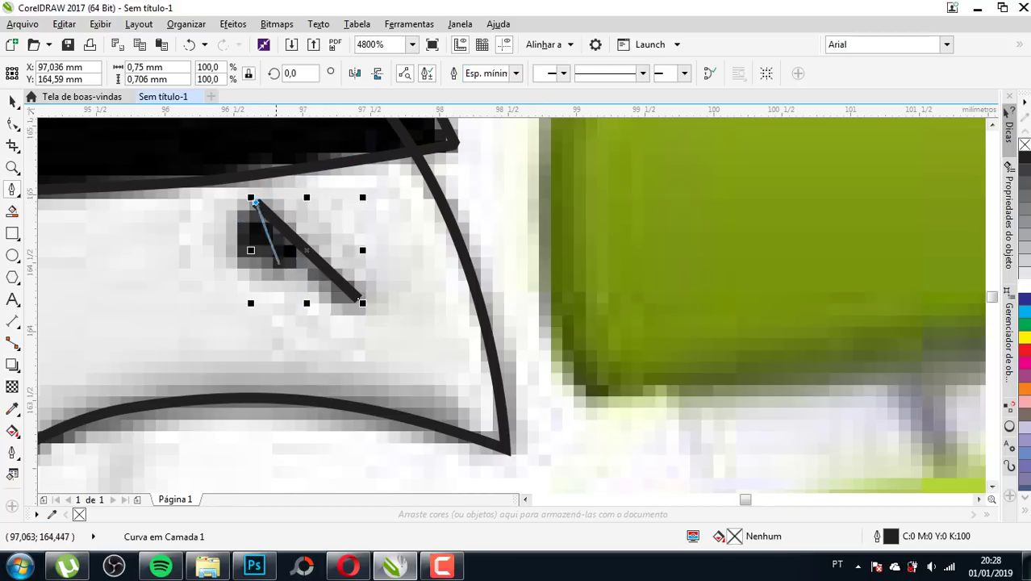
key("space")
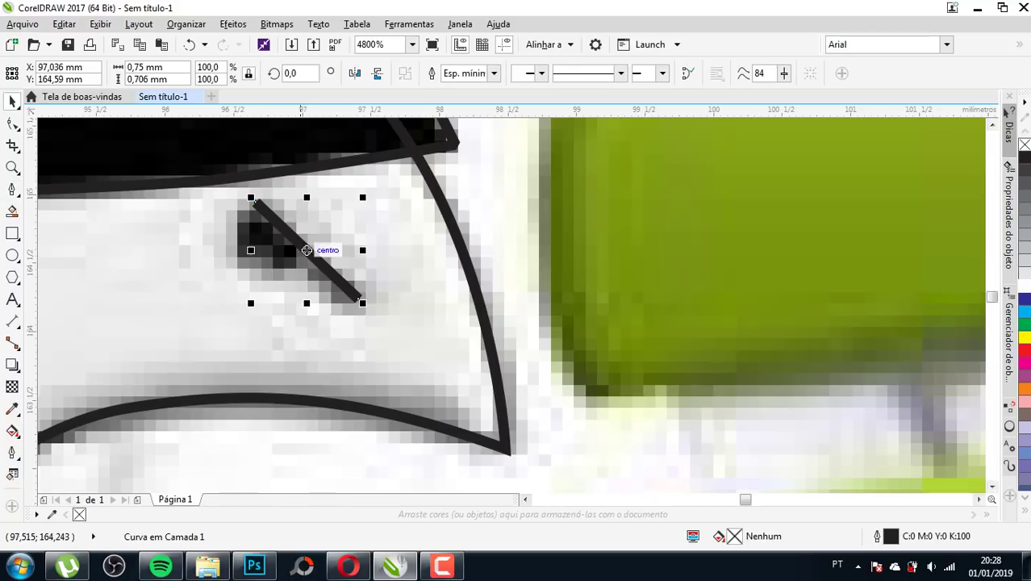
left_click(493, 73)
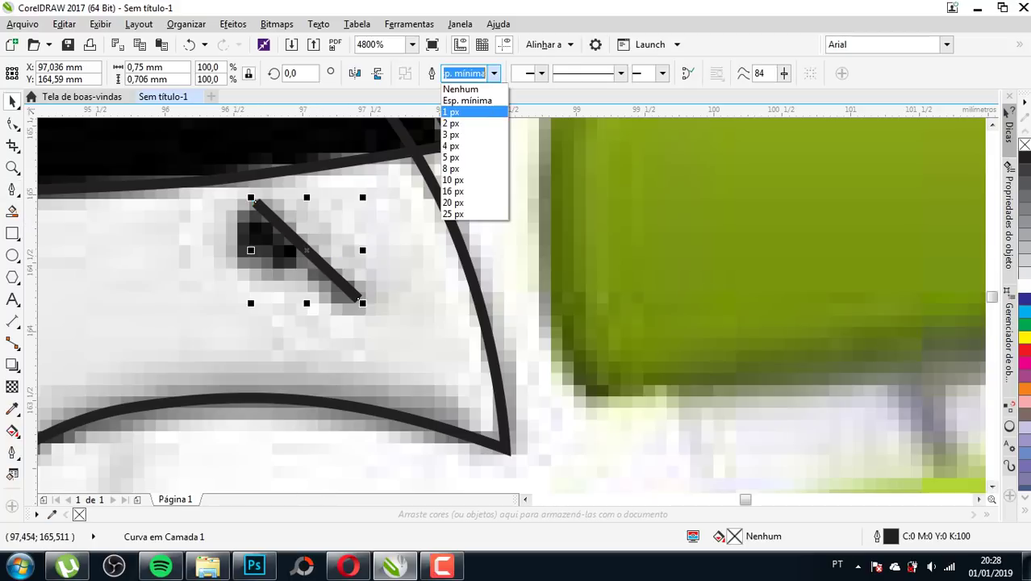
left_click(463, 123)
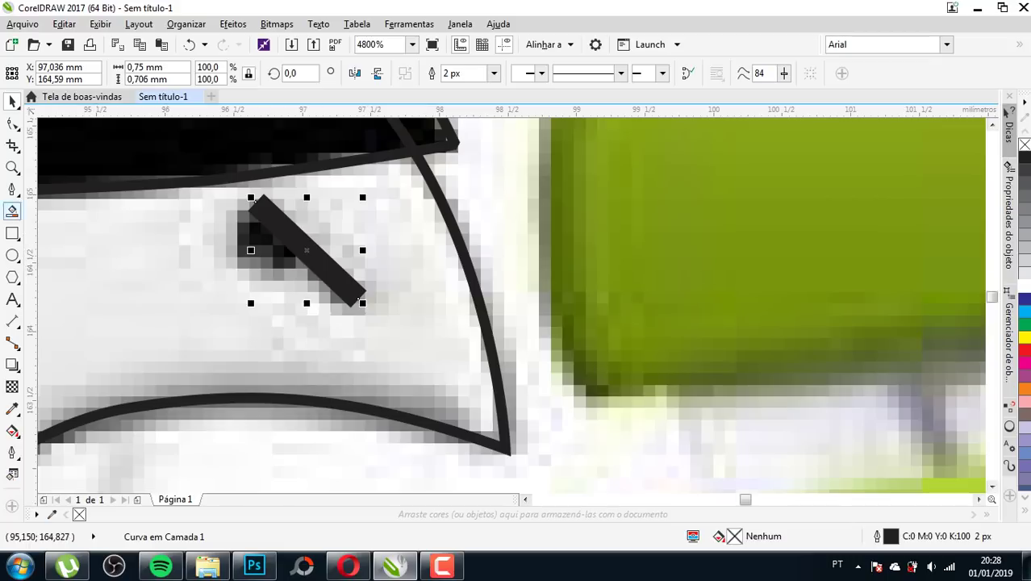
- Draw a black, outline-free circle over the eye mark and scale it to about 112%
left_click(12, 255)
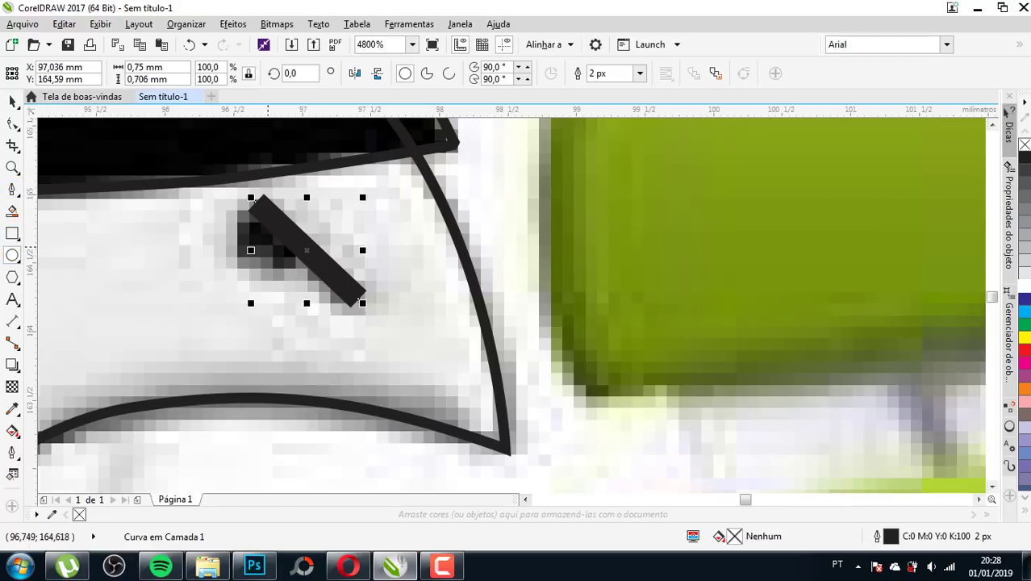
left_click_drag(268, 246, 229, 222)
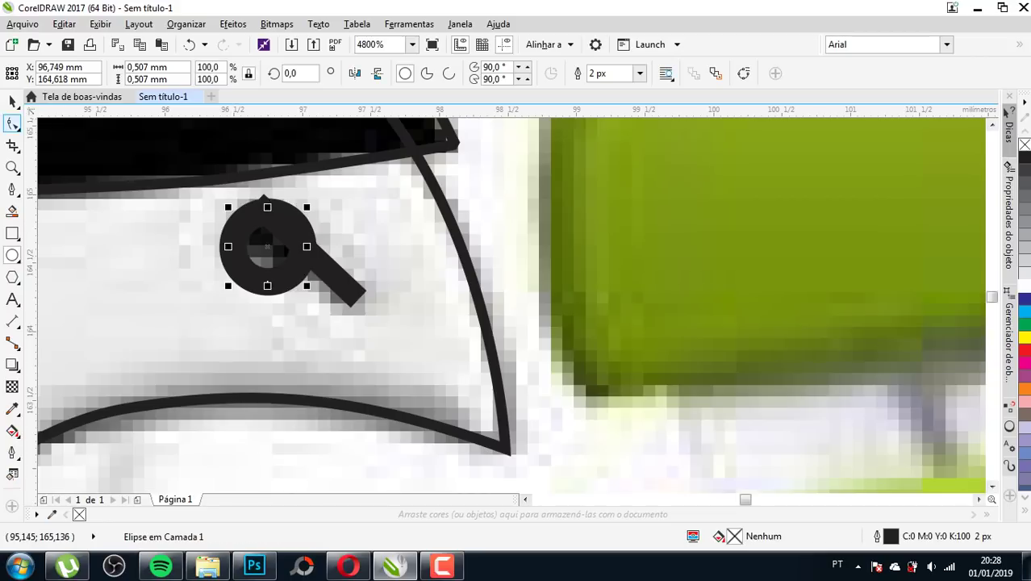
left_click(12, 101)
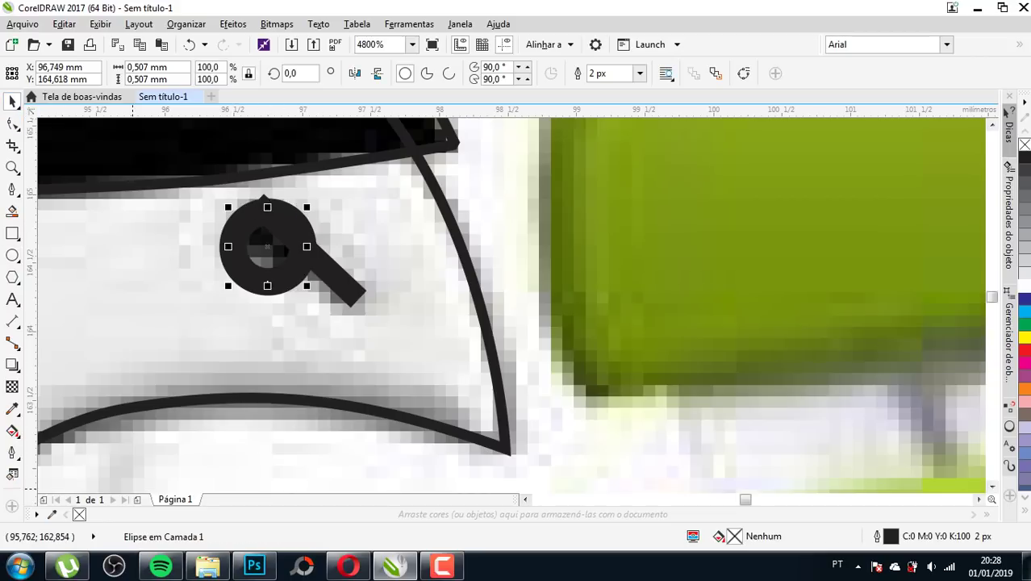
left_click(1024, 159)
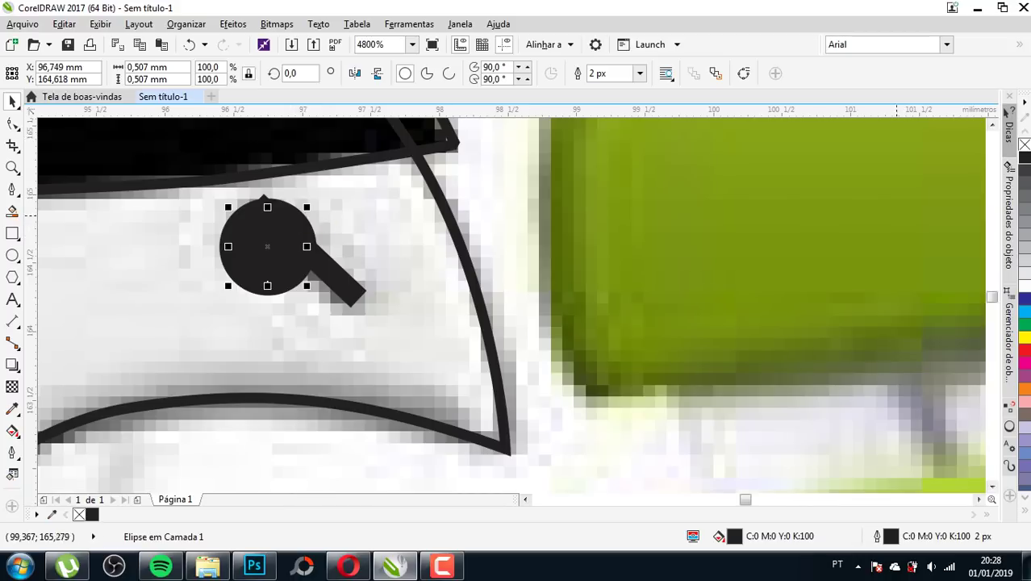
right_click(1025, 144)
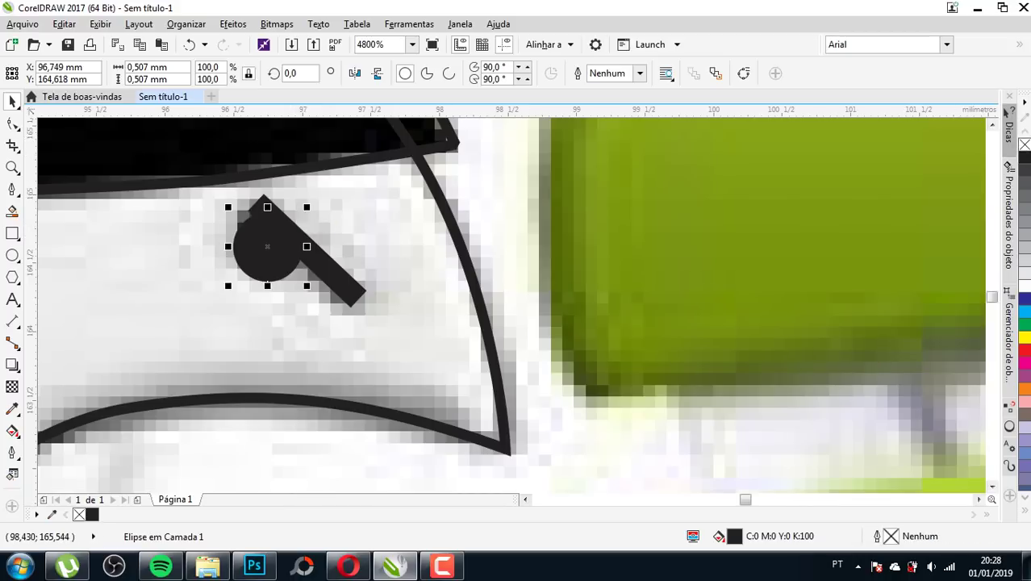
scroll(234, 210, "up", 1)
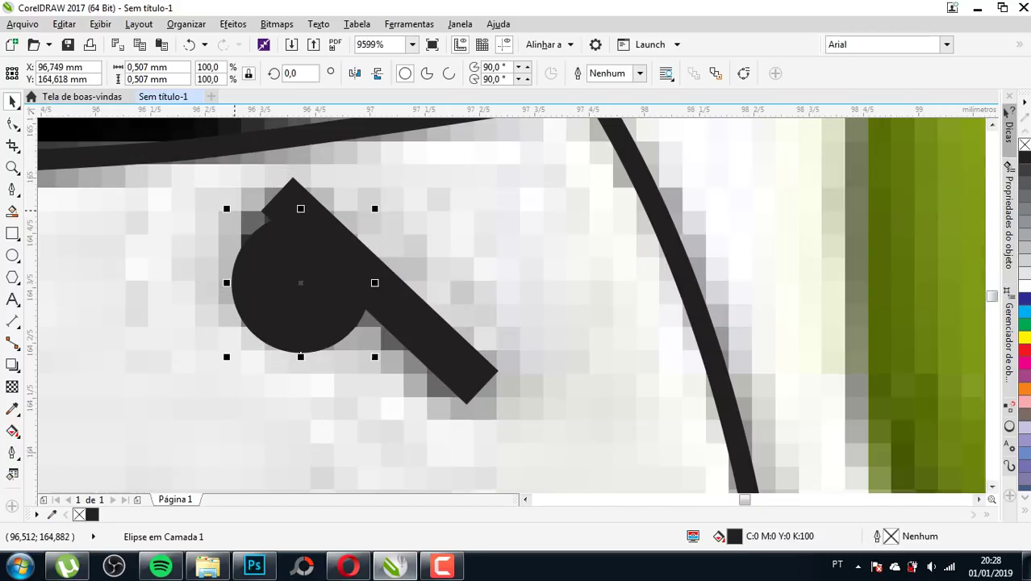
left_click_drag(229, 210, 212, 197)
left_click_drag(322, 275, 320, 277)
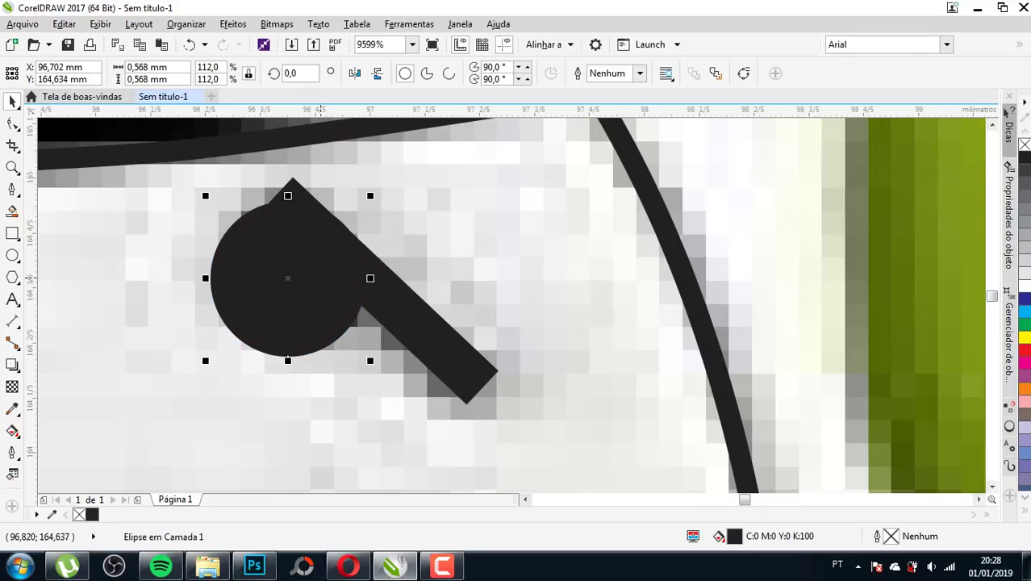
scroll(321, 280, "down", 1)
scroll(331, 276, "up", 1)
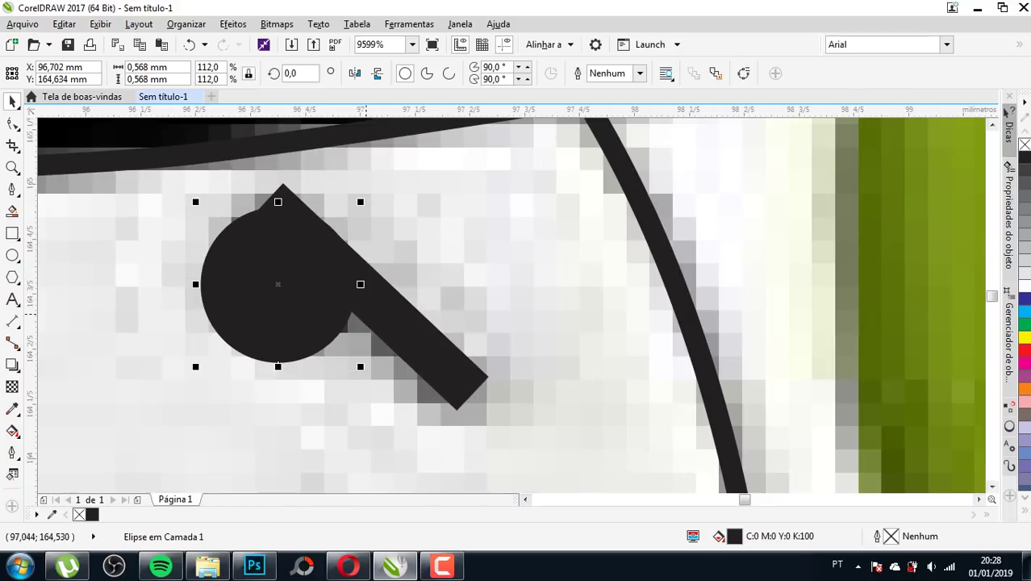
- Convert the slanted eye stroke into a filled black shape and start editing its nodes
key("space")
left_click(421, 344)
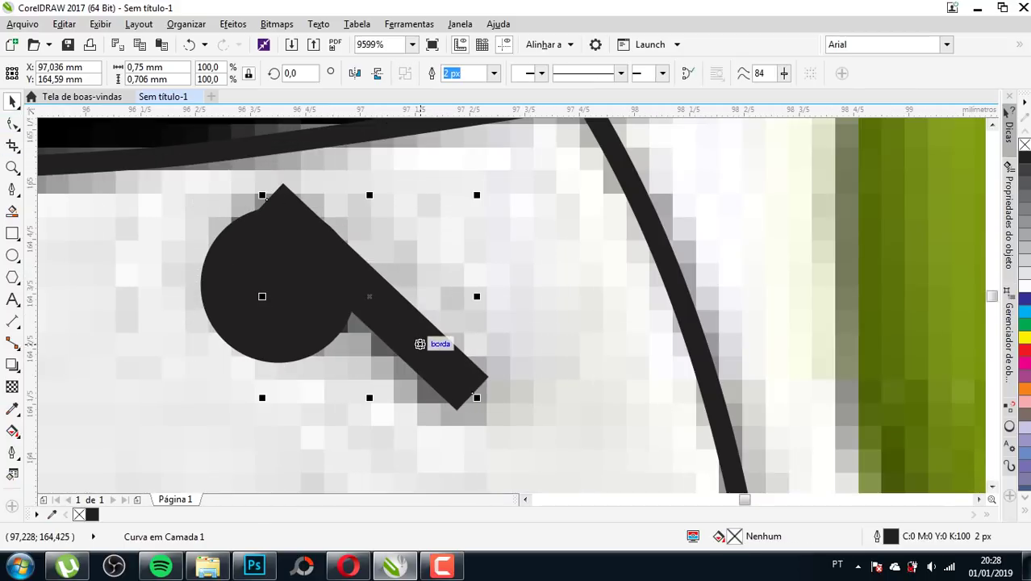
type("0")
key("Return")
key("F10")
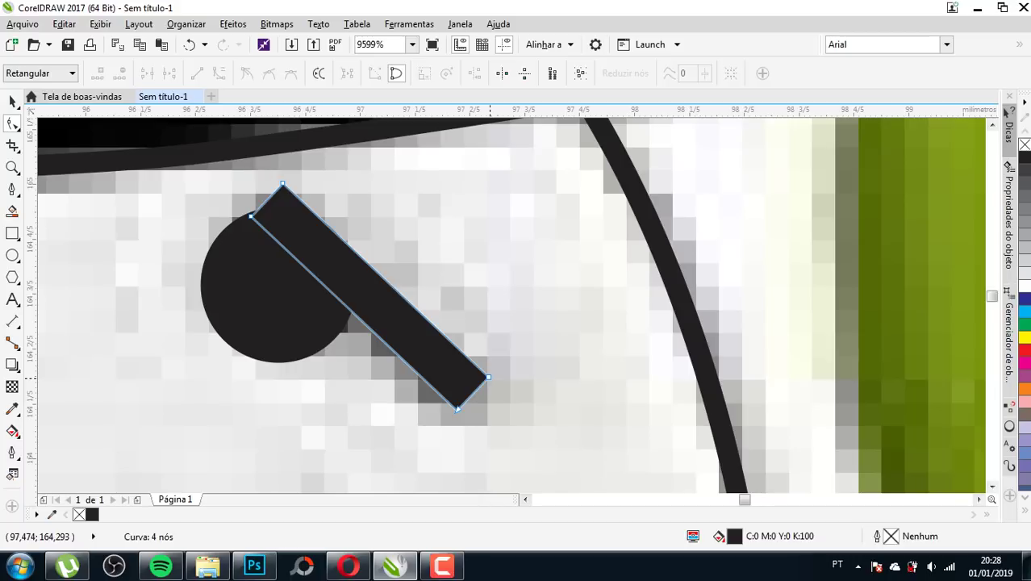
- Delete a corner node to make a triangle and snap its top corner onto the circle
key("Delete")
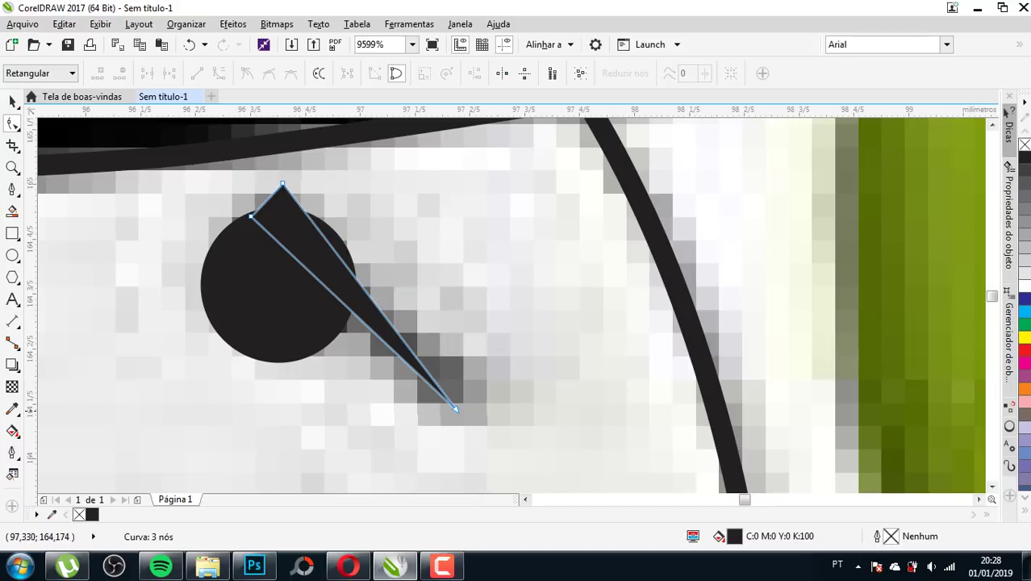
left_click_drag(456, 410, 479, 414)
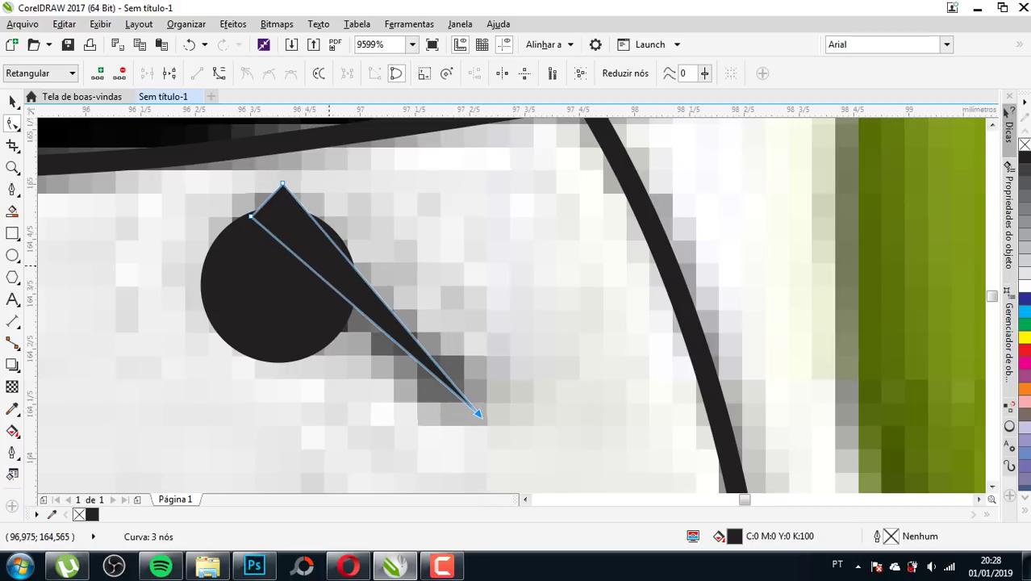
left_click_drag(283, 185, 306, 214)
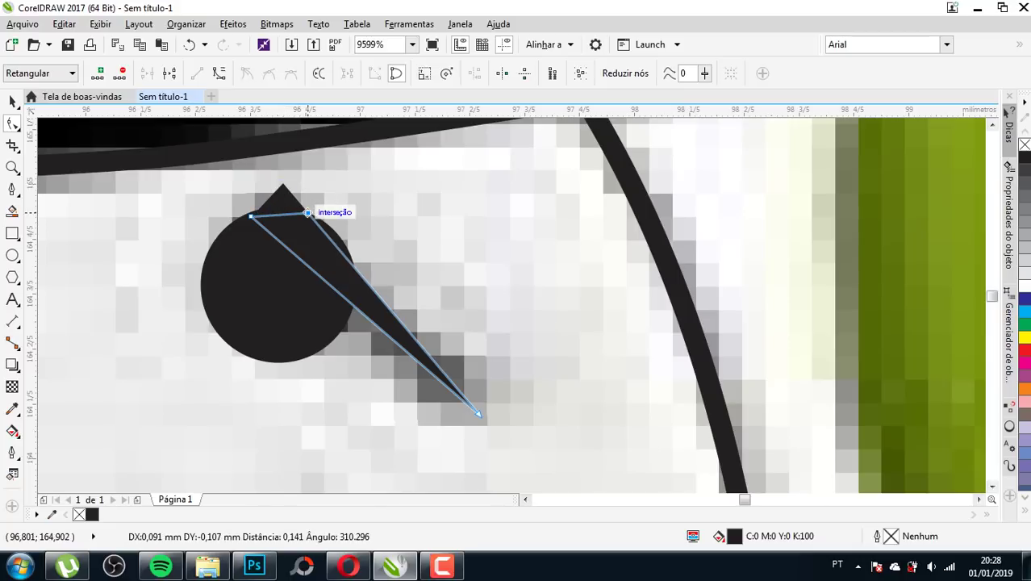
scroll(307, 214, "down", 1)
scroll(418, 307, "down", 1)
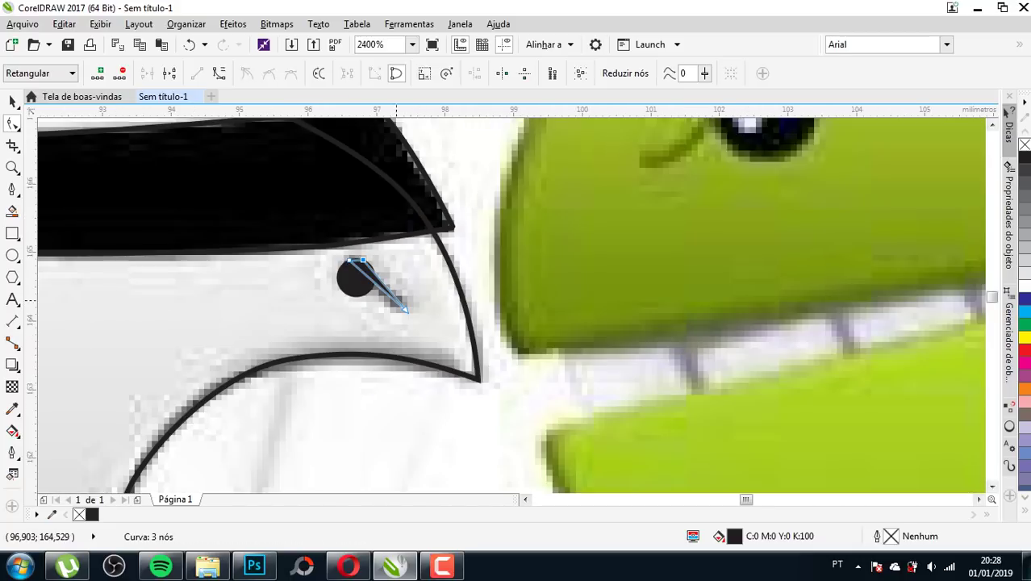
scroll(396, 300, "up", 2)
scroll(306, 239, "up", 1)
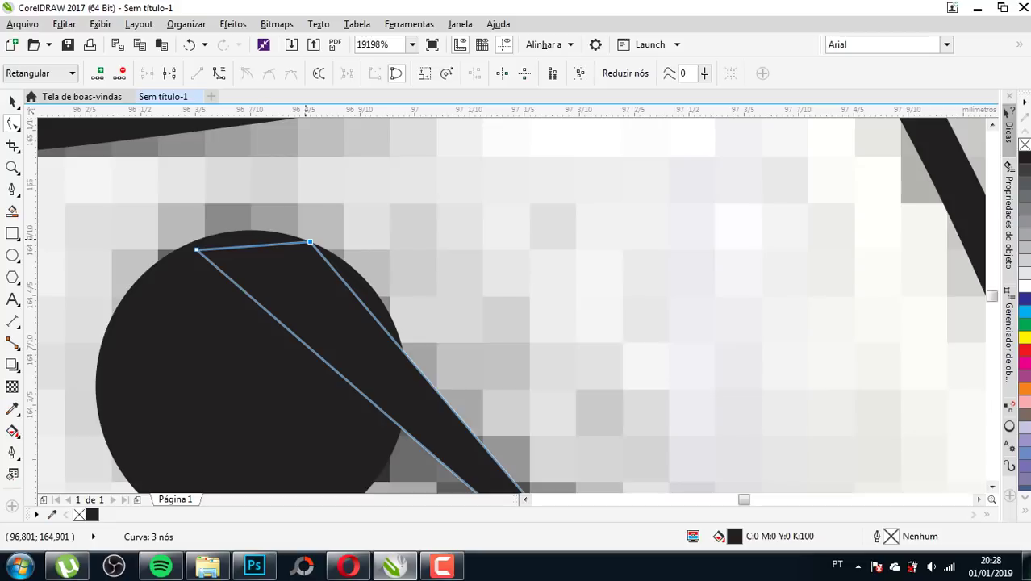
key("space")
scroll(357, 240, "down", 2)
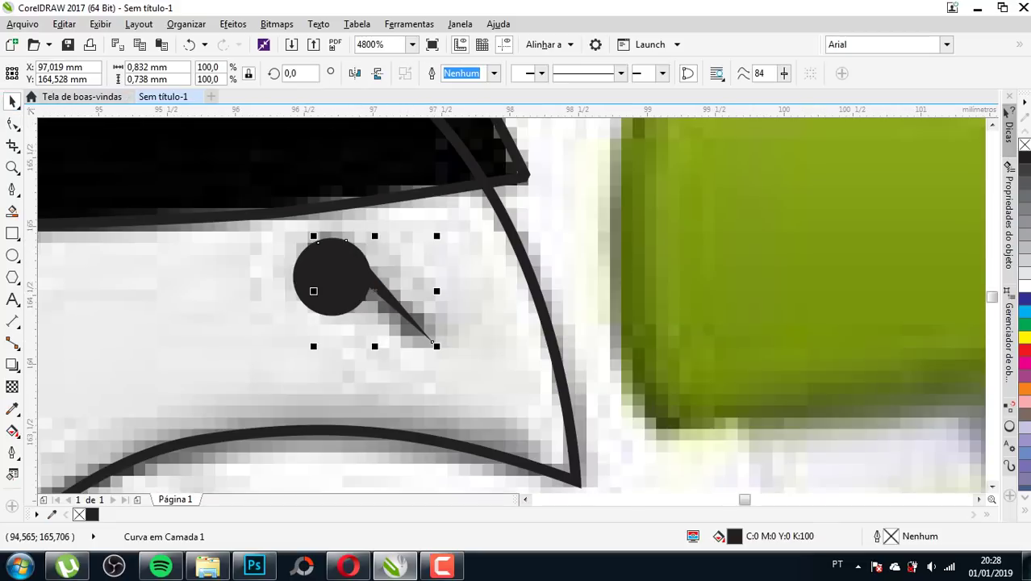
- Refine the wedge's tip and upper corner, then select the underlying bitmap
key("space")
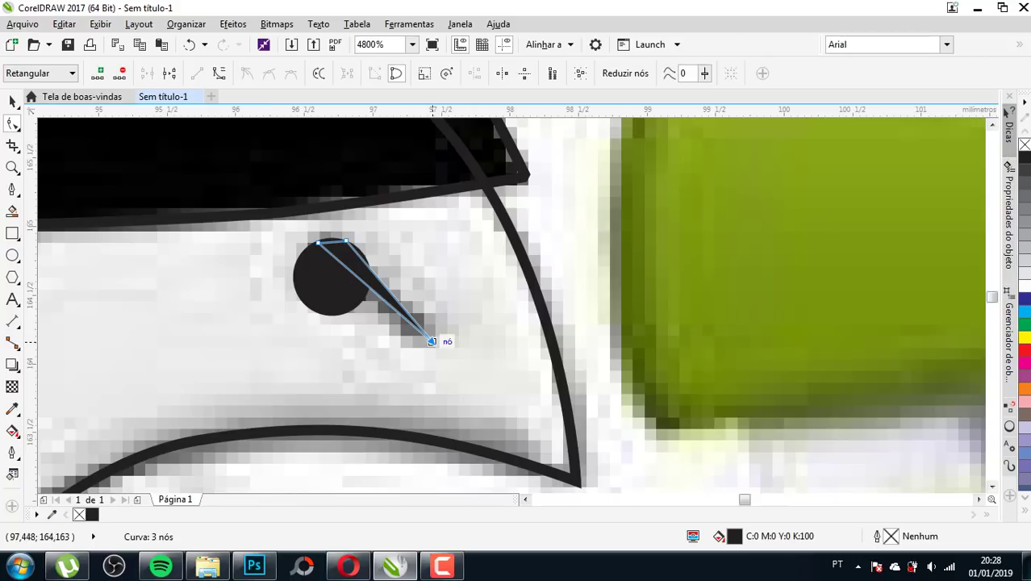
mouse_move(432, 342)
left_mouse_down()
mouse_move(453, 324)
mouse_move(428, 348)
left_mouse_up()
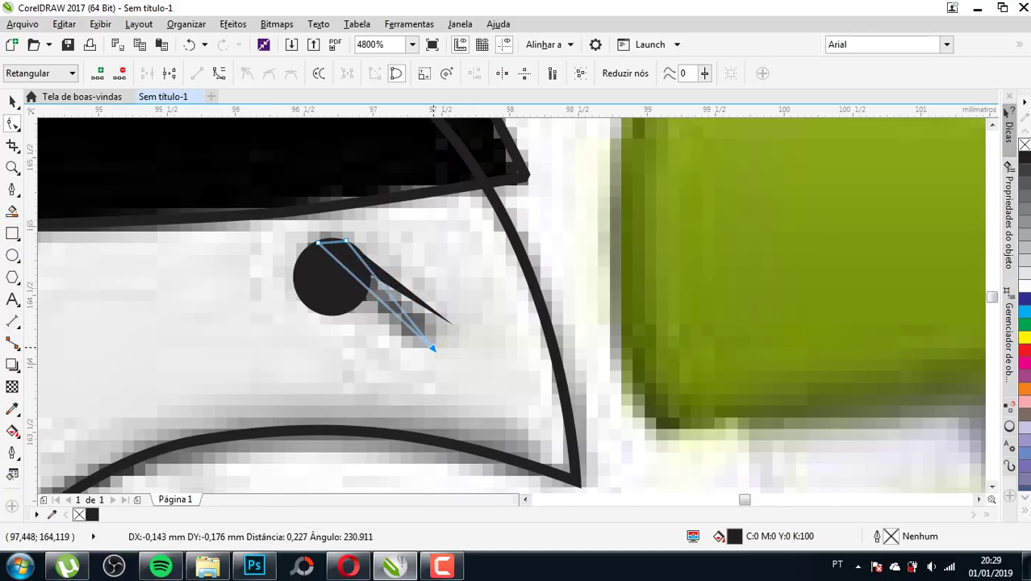
scroll(360, 268, "up", 3)
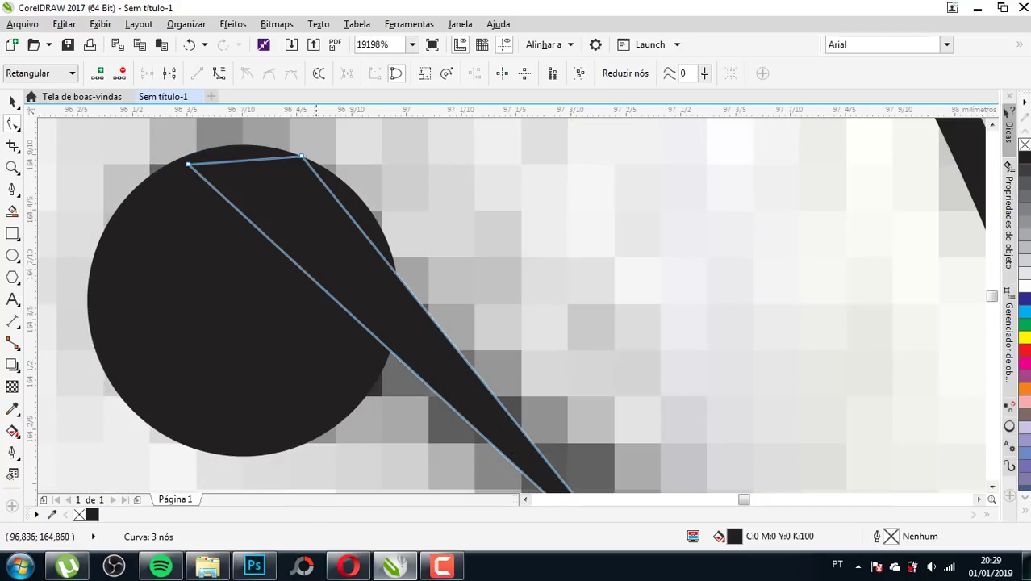
left_click_drag(301, 156, 362, 199)
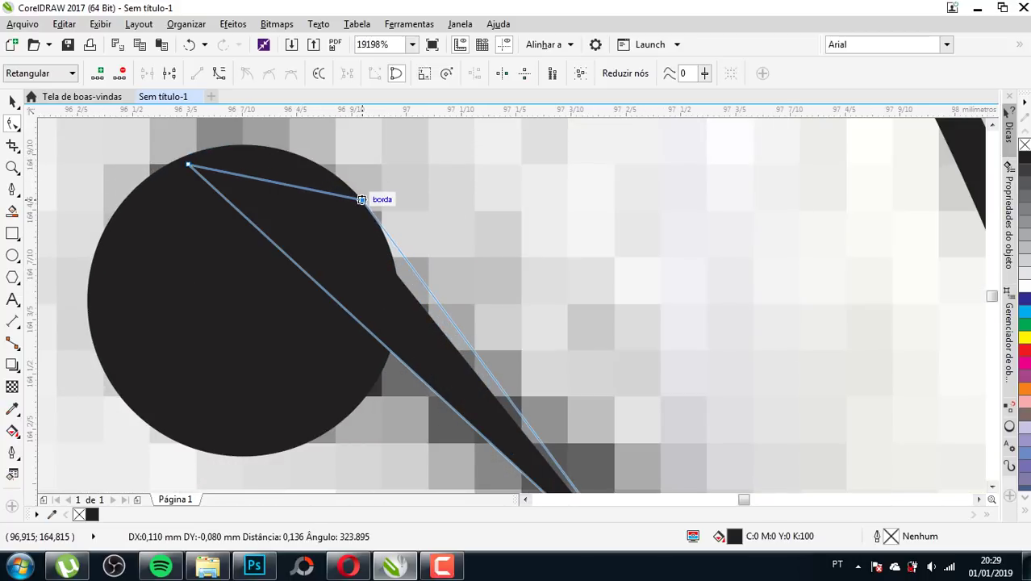
scroll(361, 200, "down", 3)
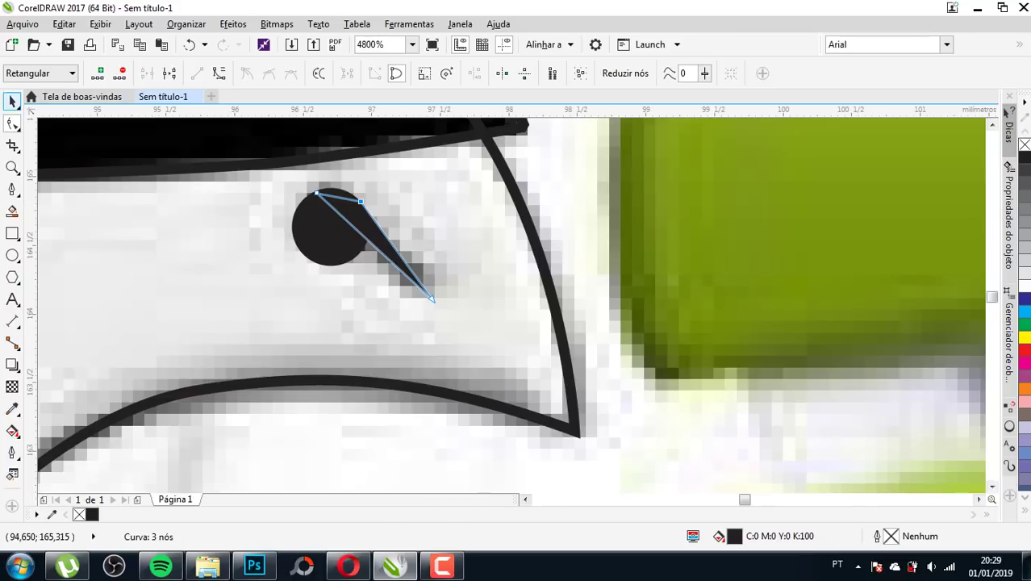
key("space")
scroll(415, 231, "down", 2)
scroll(419, 232, "down", 3)
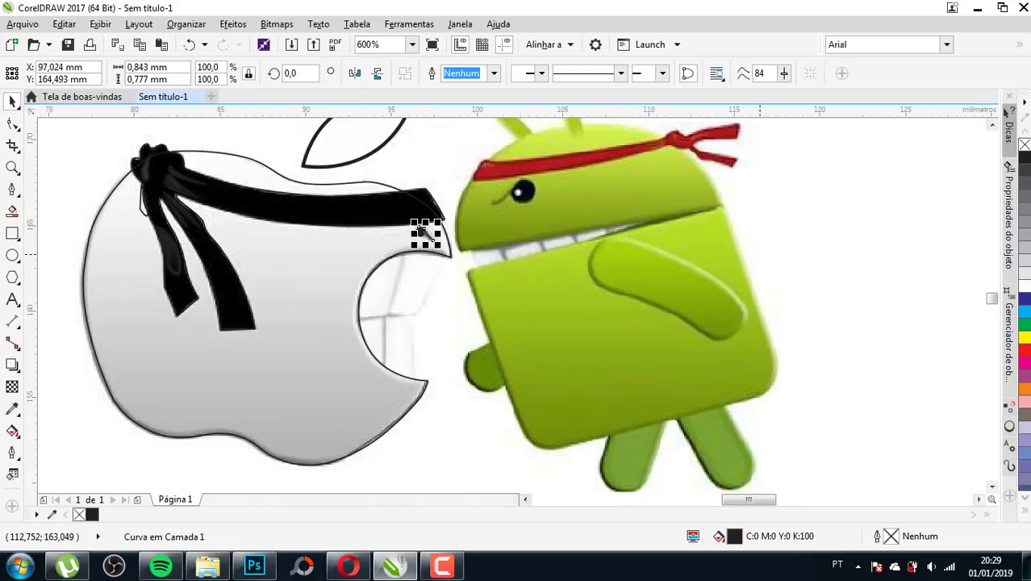
left_click(430, 294)
scroll(457, 288, "up", 1)
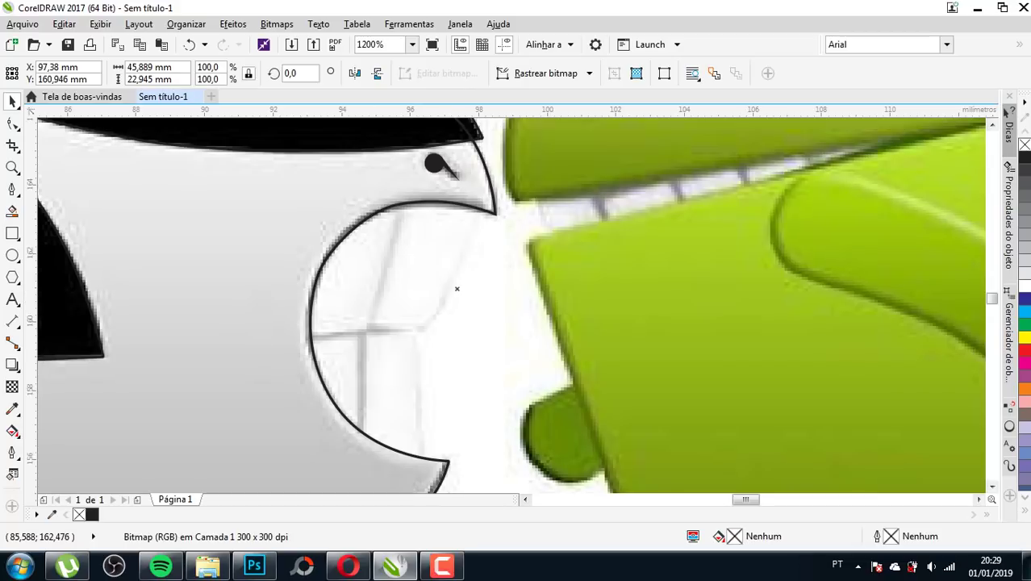
- Draw the first tooth as a closed quadrilateral Bezier outline at the bite's top
key("i")
key("F5")
left_click(404, 182)
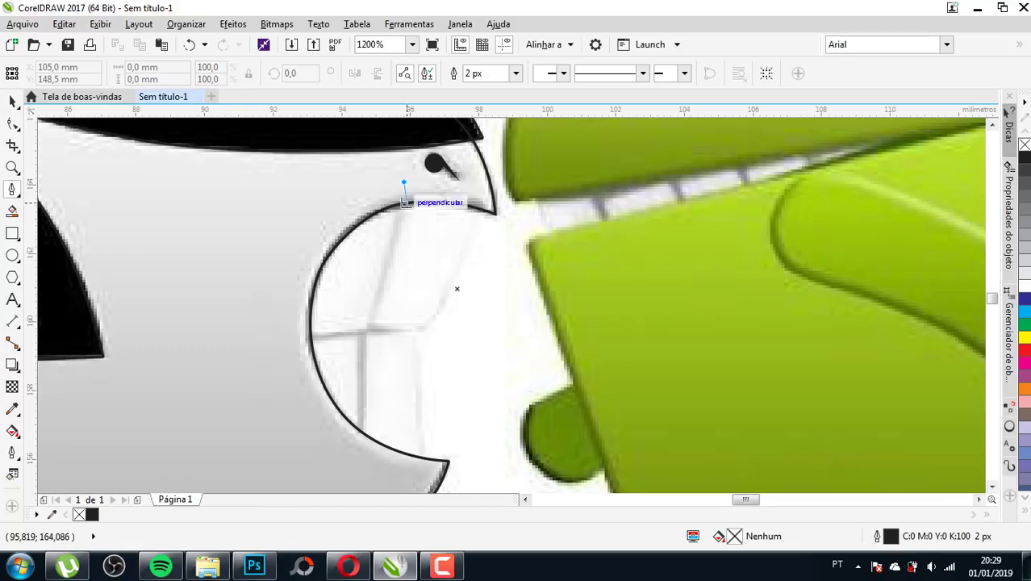
left_click_drag(381, 293, 378, 303)
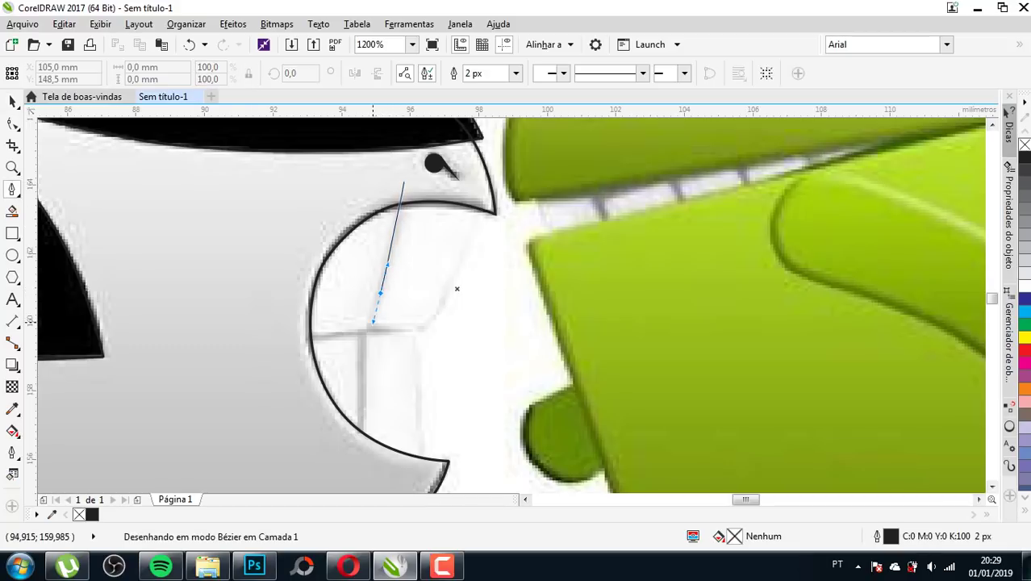
key("space")
left_click(381, 292)
left_click(369, 329)
key("space")
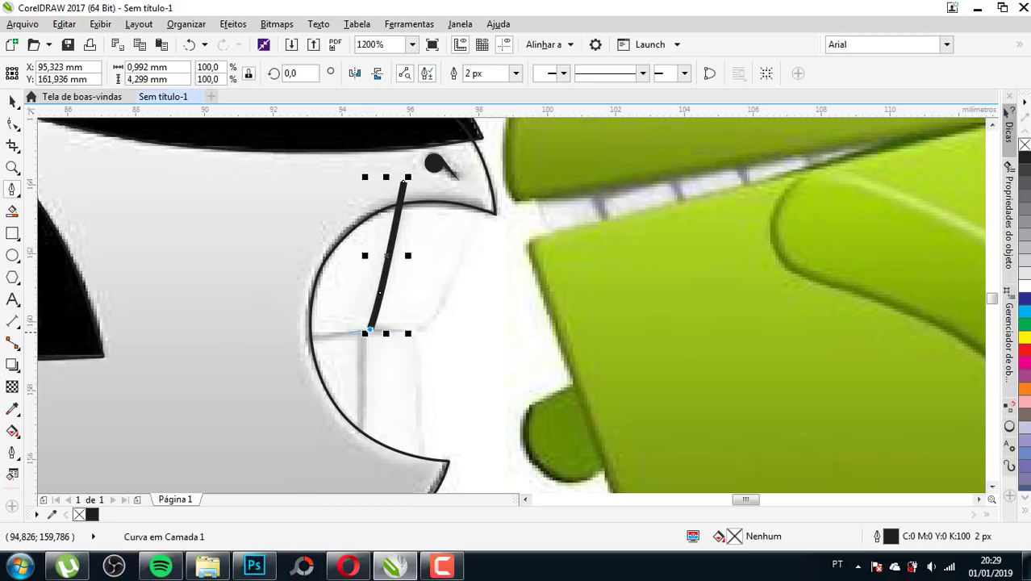
left_click(292, 341)
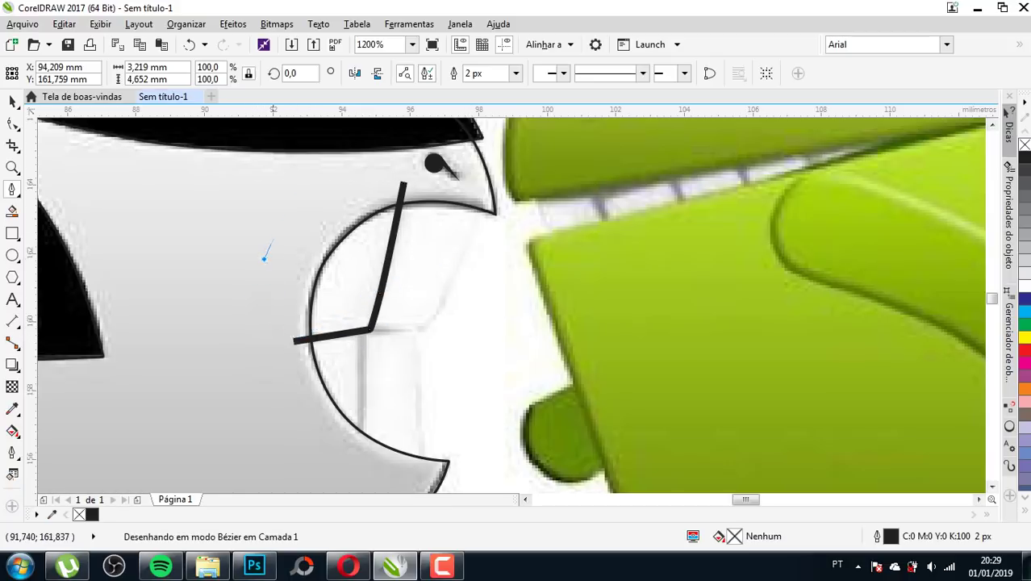
left_click(260, 260)
left_click(408, 177)
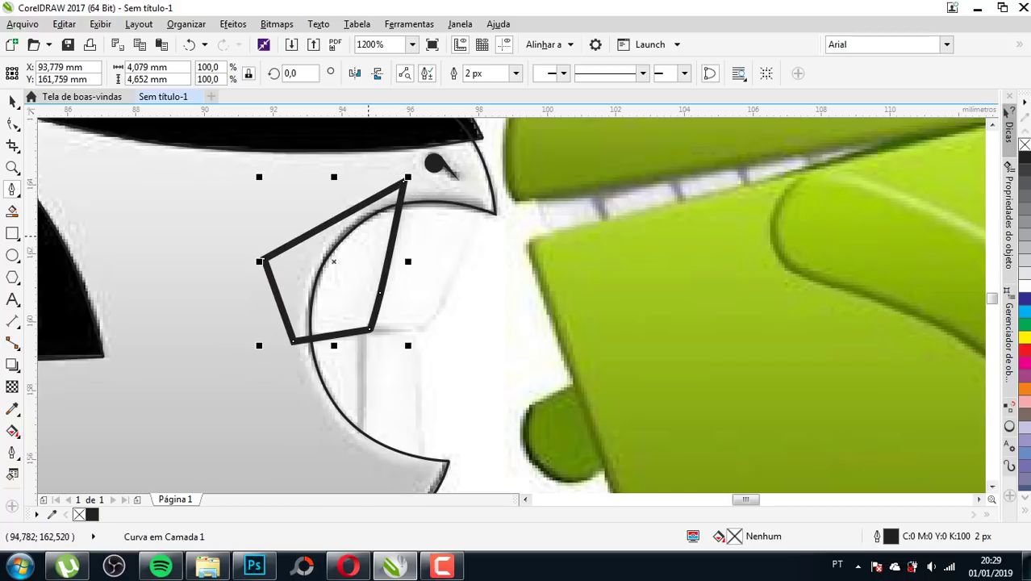
- Zoom to 2400% and draw the second tooth with a curved right edge
scroll(484, 230, "up", 1)
left_click(477, 155)
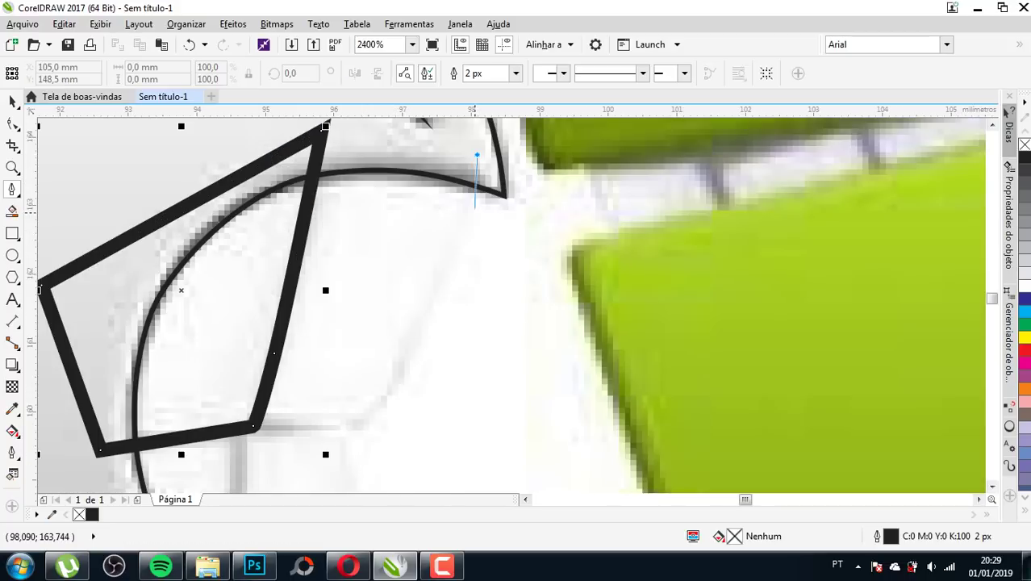
left_click_drag(415, 331, 390, 393)
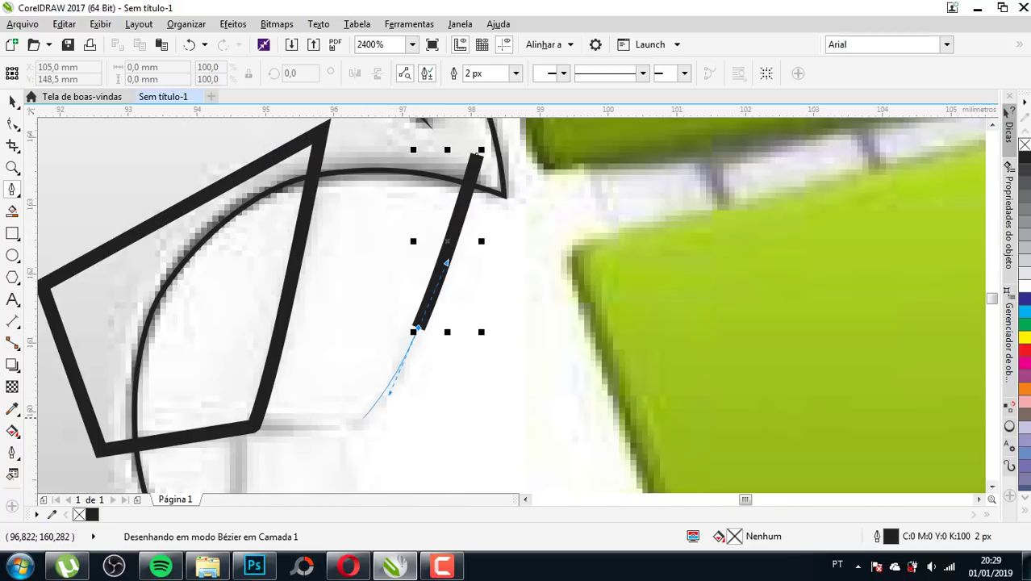
left_click(347, 428)
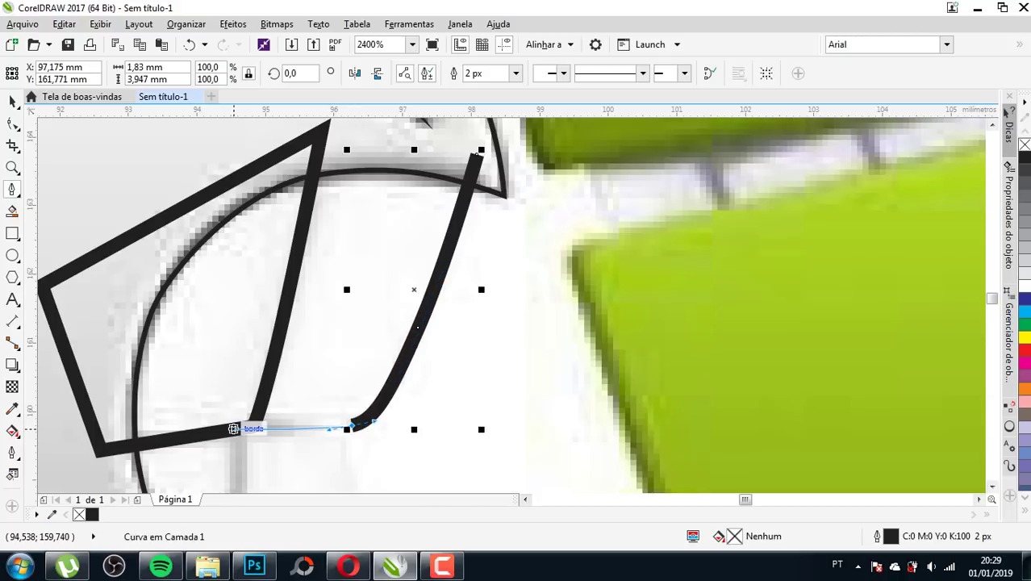
left_click(233, 429)
left_click(297, 141)
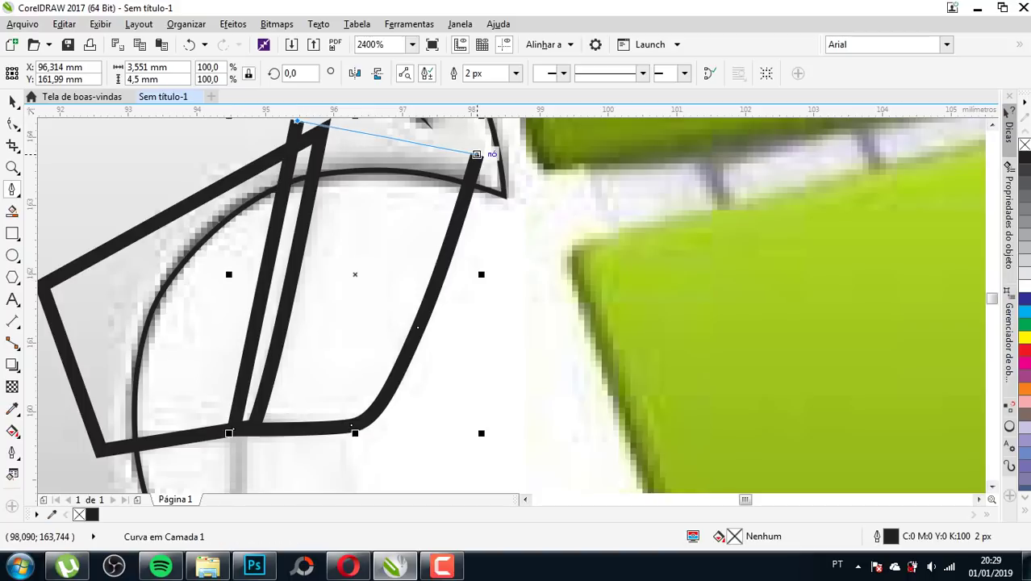
scroll(294, 258, "down", 1)
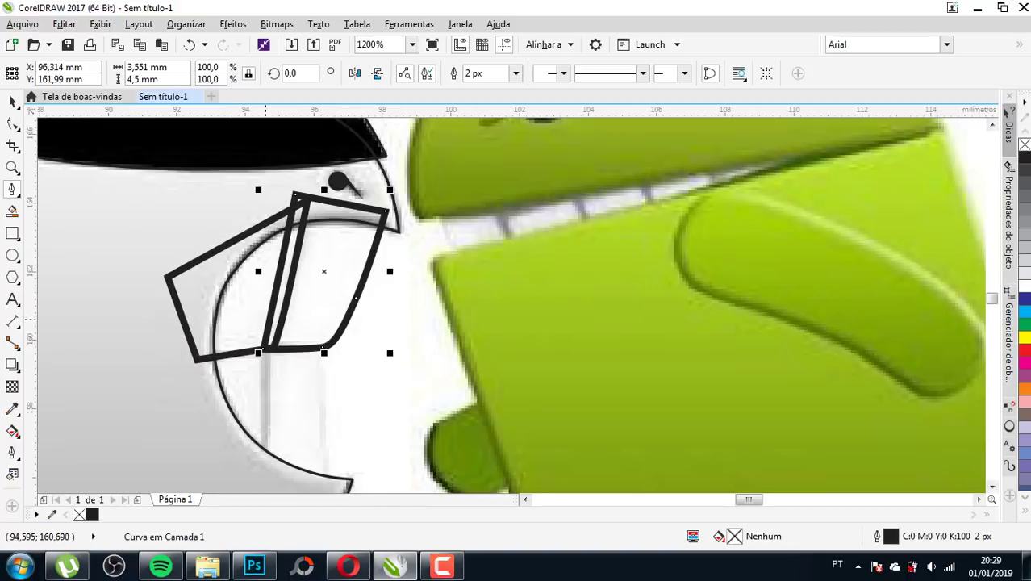
- Zoom in on the lower bite and draw a third tooth with a curved left side
scroll(265, 317, "down", 2)
scroll(264, 315, "up", 2)
scroll(263, 314, "up", 1)
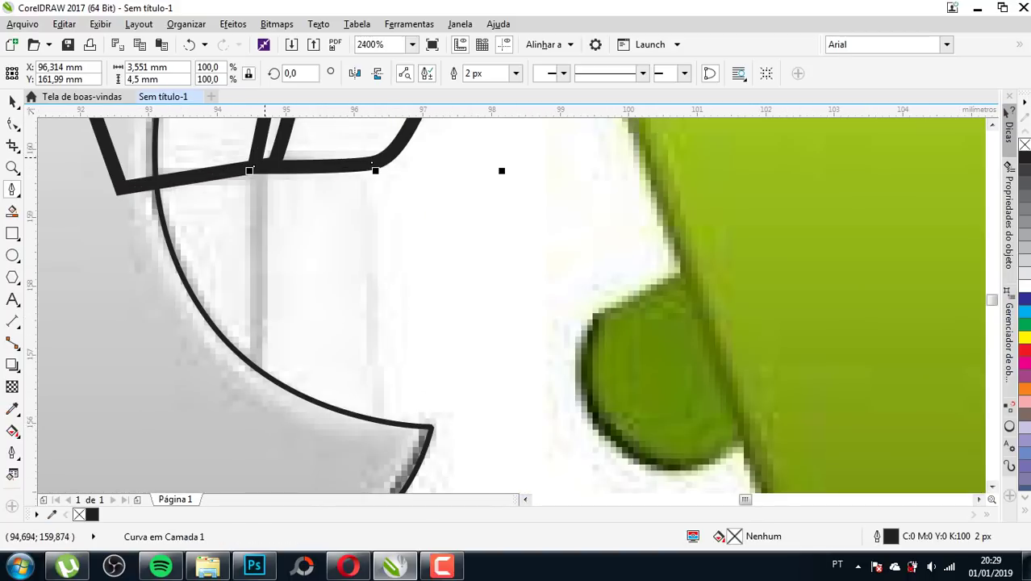
left_click(254, 384)
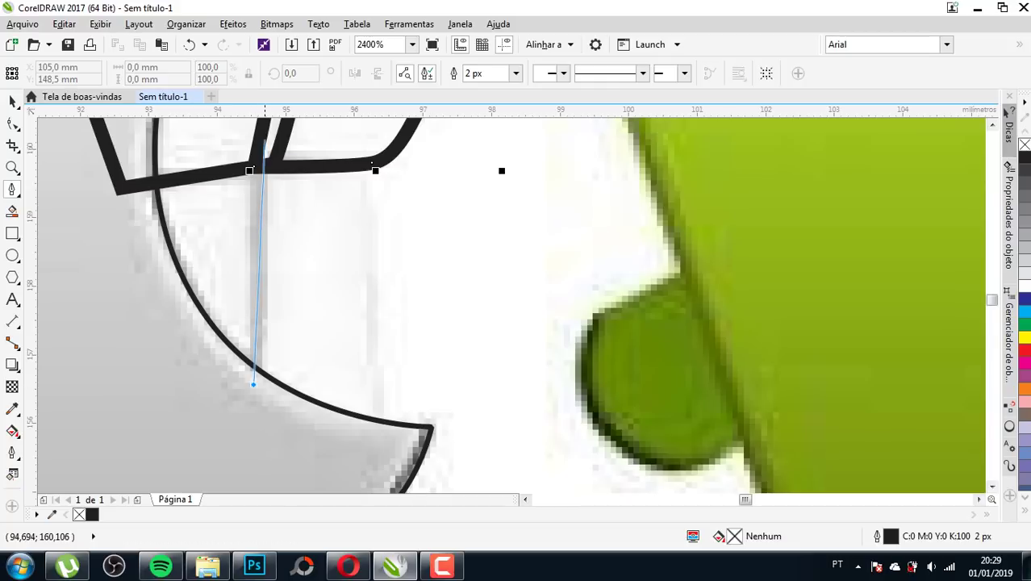
left_click(259, 136)
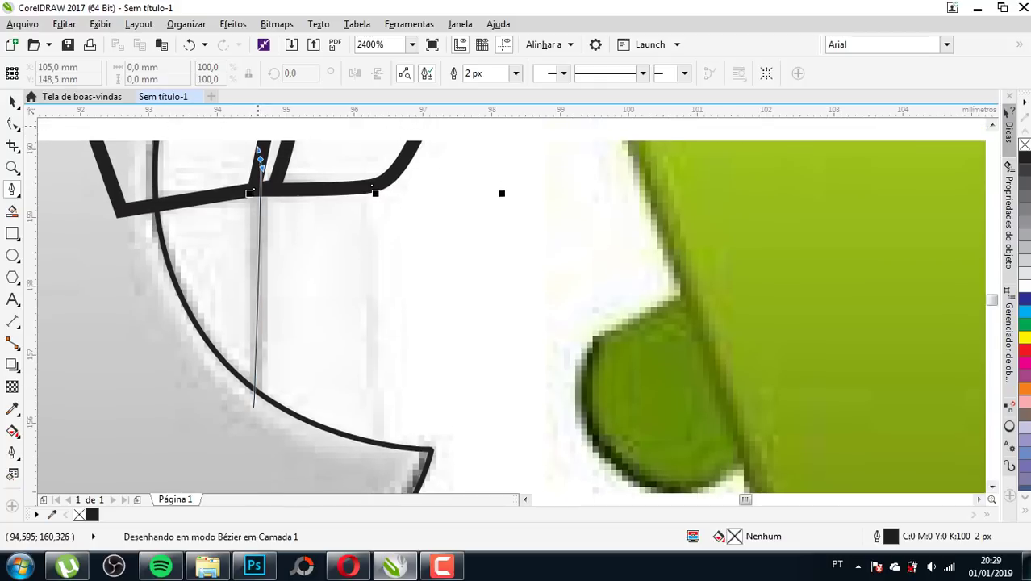
scroll(260, 136, "up", 1)
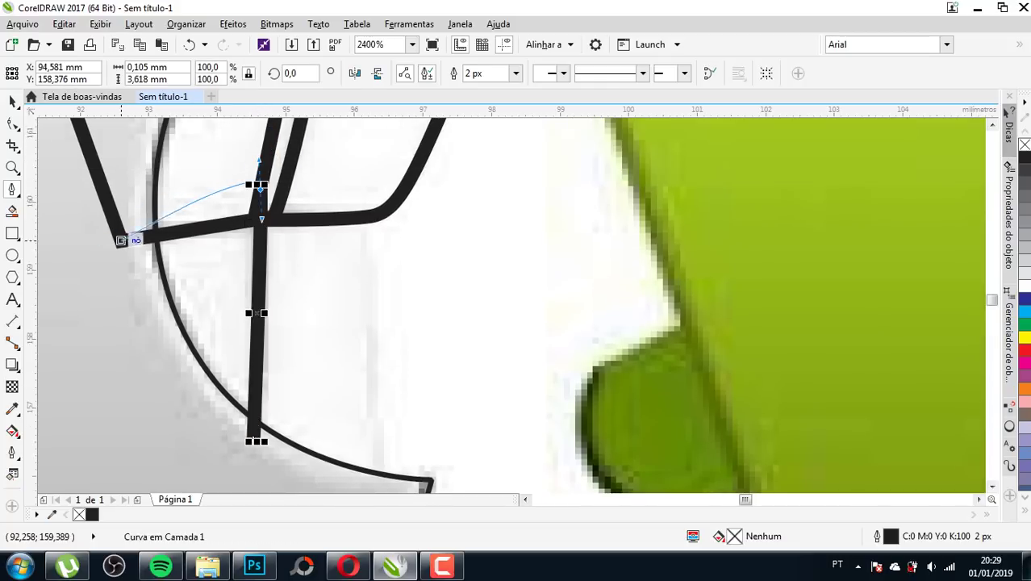
left_click_drag(125, 254, 122, 262)
key("ctrl+z")
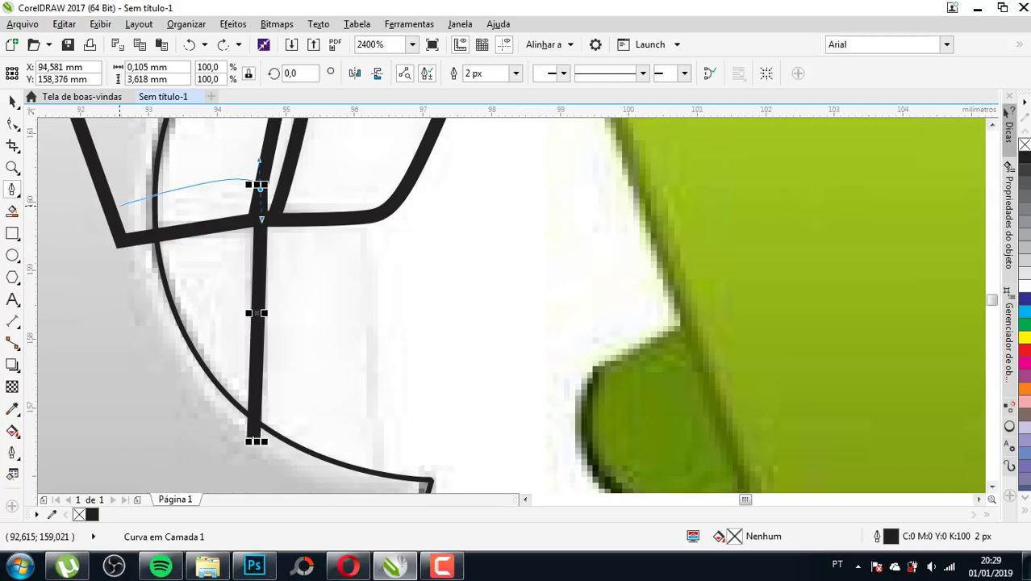
left_click_drag(117, 204, 138, 368)
left_click_drag(161, 412, 209, 447)
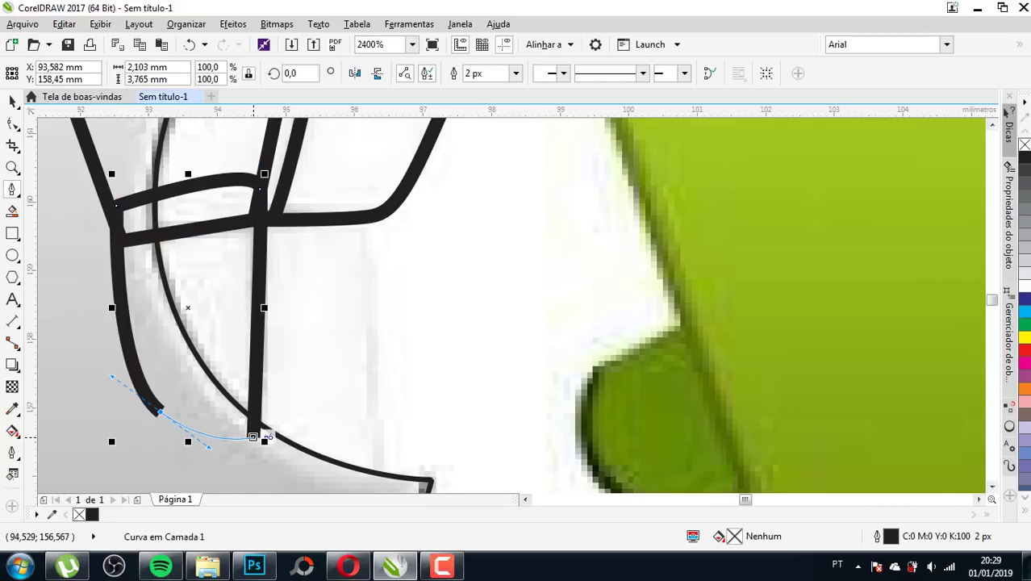
left_click(255, 436)
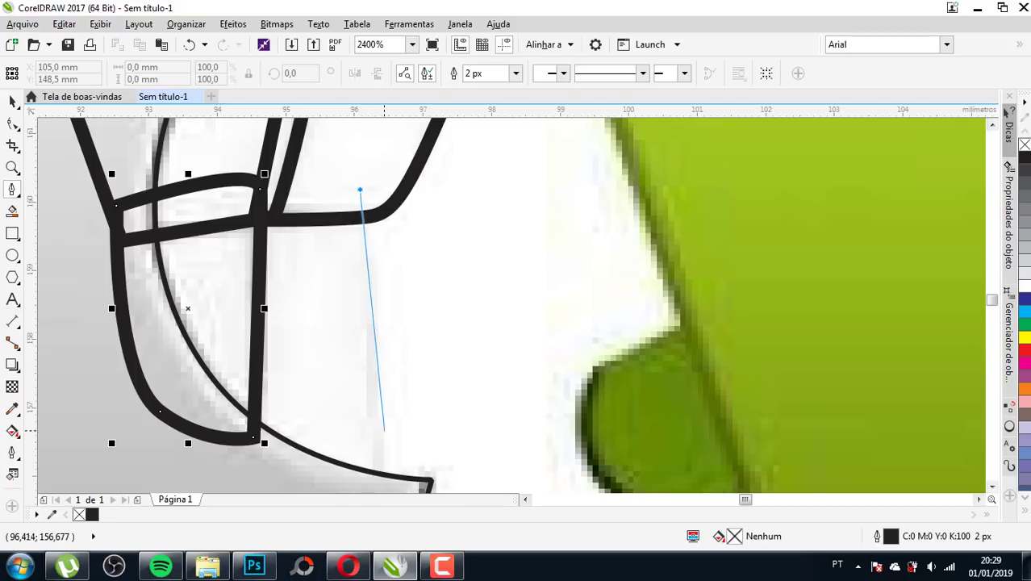
- Draw the fourth angular tooth outline, closing it at the top
left_click(379, 485)
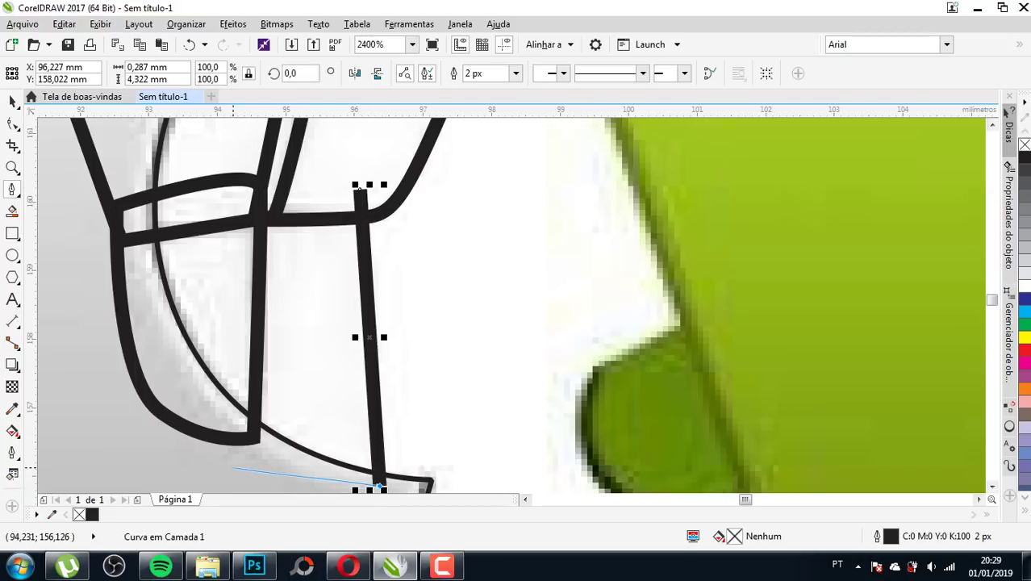
left_click(227, 467)
left_click(234, 151)
left_click(266, 158)
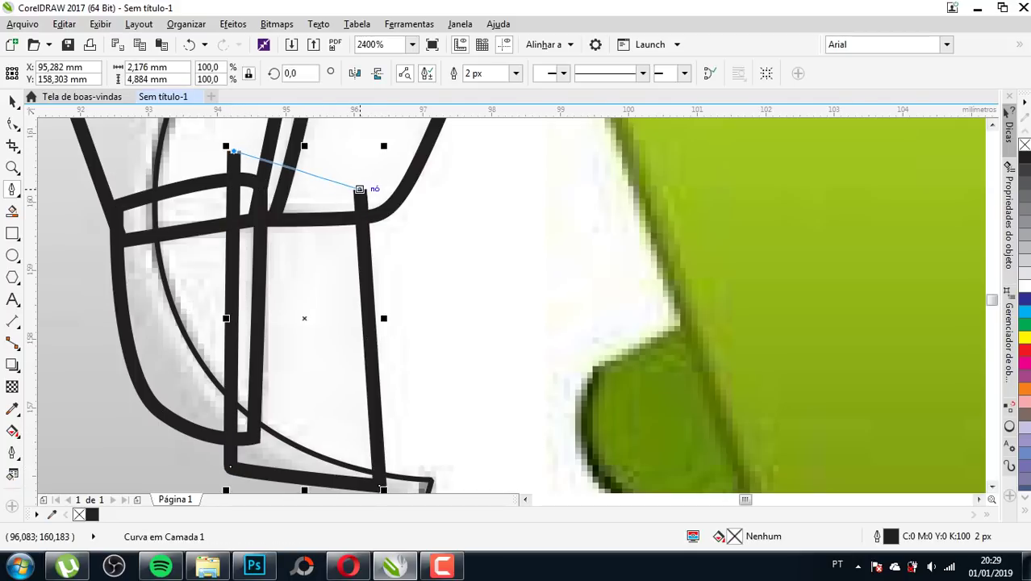
scroll(195, 192, "down", 3)
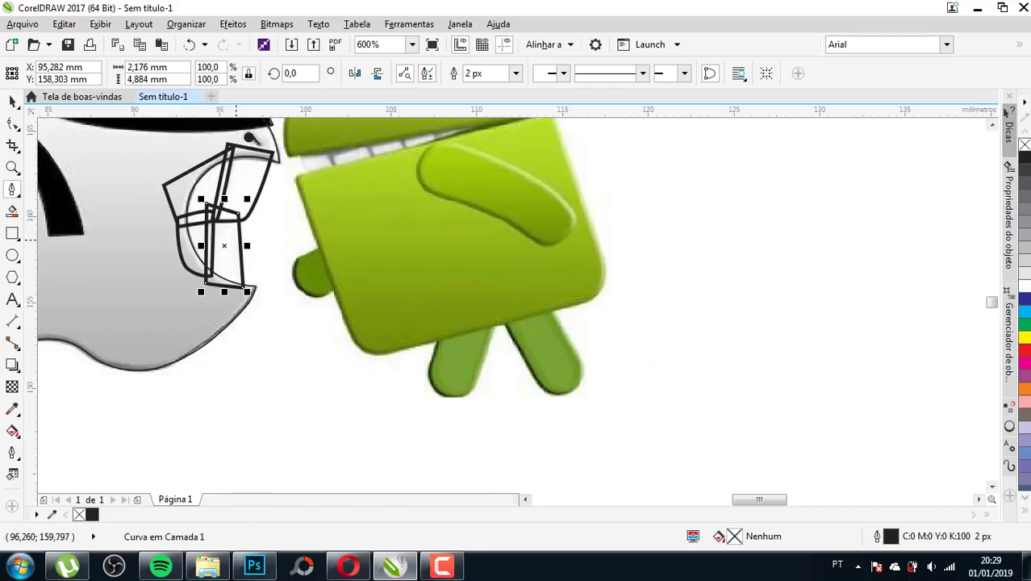
key("space")
scroll(381, 266, "down", 1)
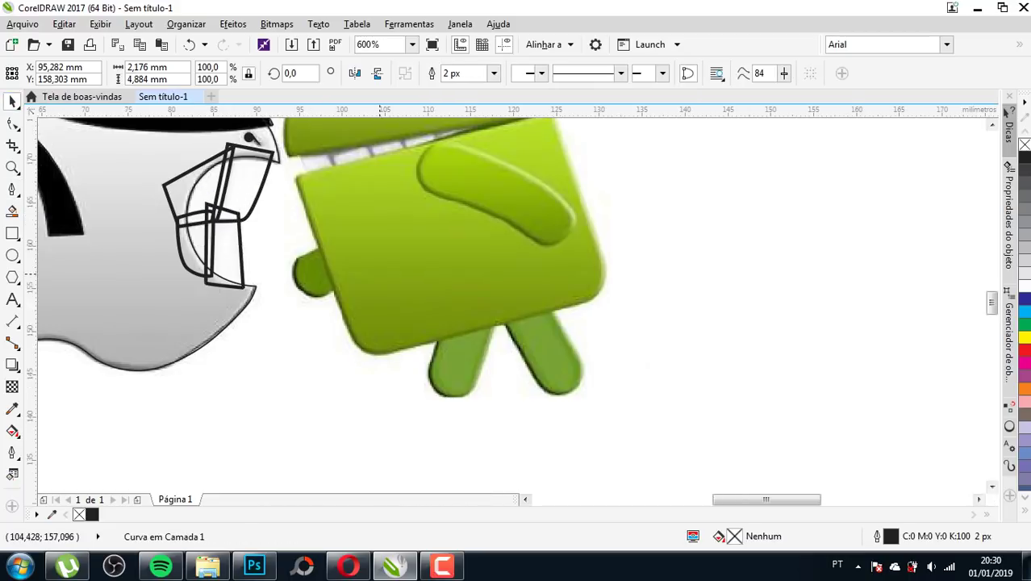
scroll(381, 265, "down", 1)
scroll(363, 245, "up", 1)
left_click(364, 241)
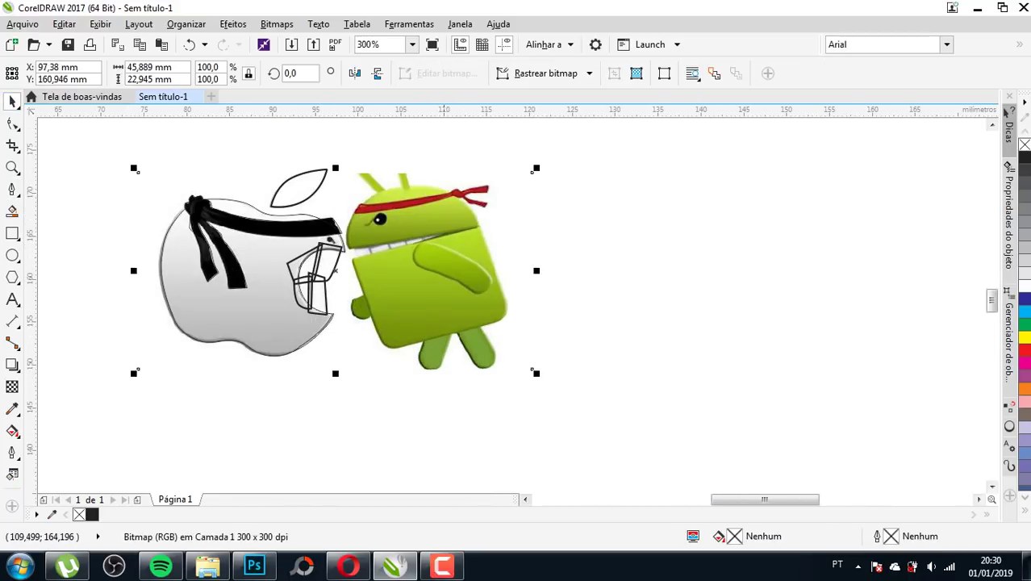
key("shift+F2")
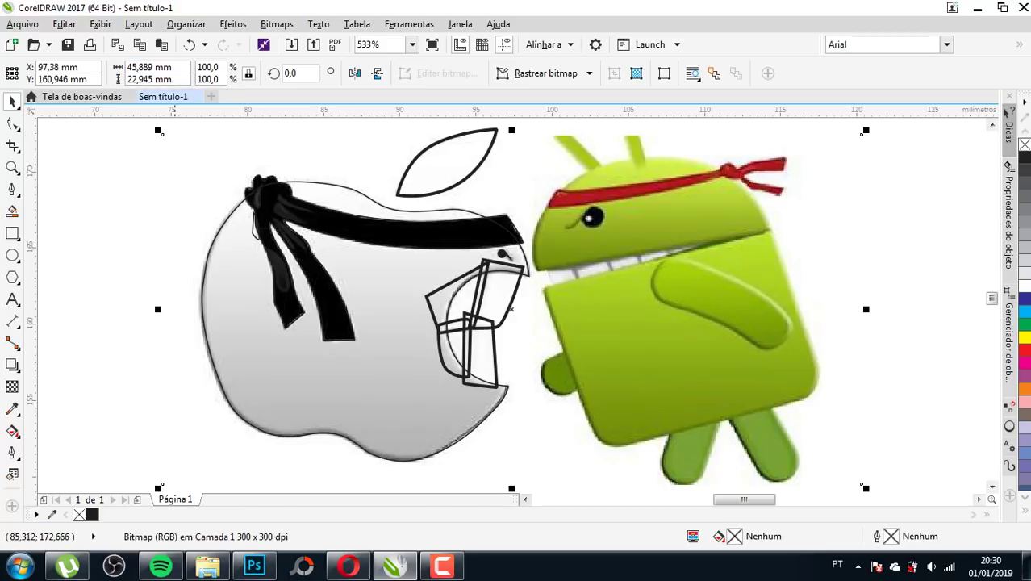
- Set the nudge distance to 46 mm
key("Escape")
left_click(481, 74)
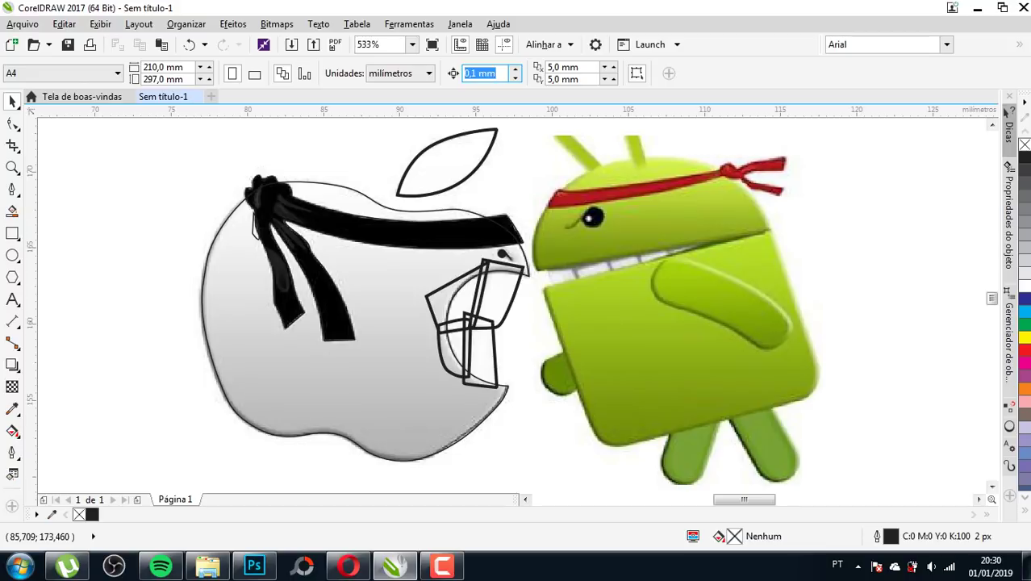
type("46")
key("Return")
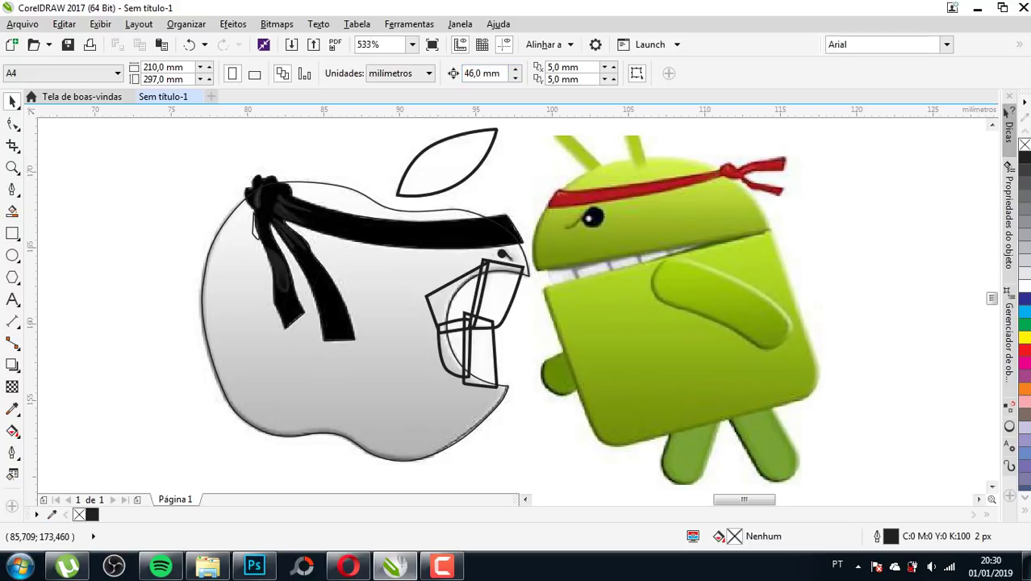
- Nudge the apple tracing outlines 46 mm to the right
scroll(503, 255, "down", 1)
scroll(504, 255, "down", 1)
left_click_drag(173, 191, 334, 304)
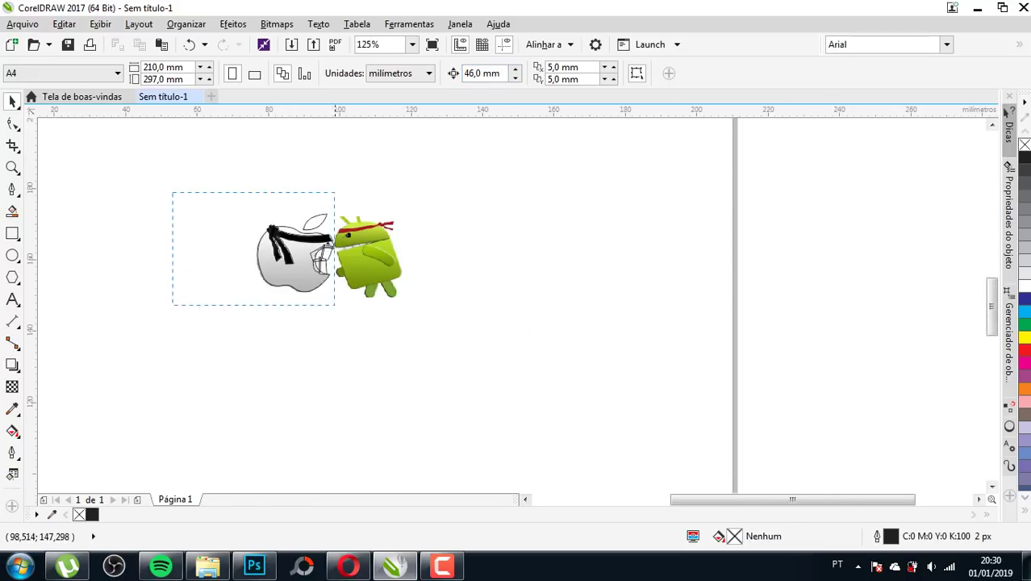
key("Right")
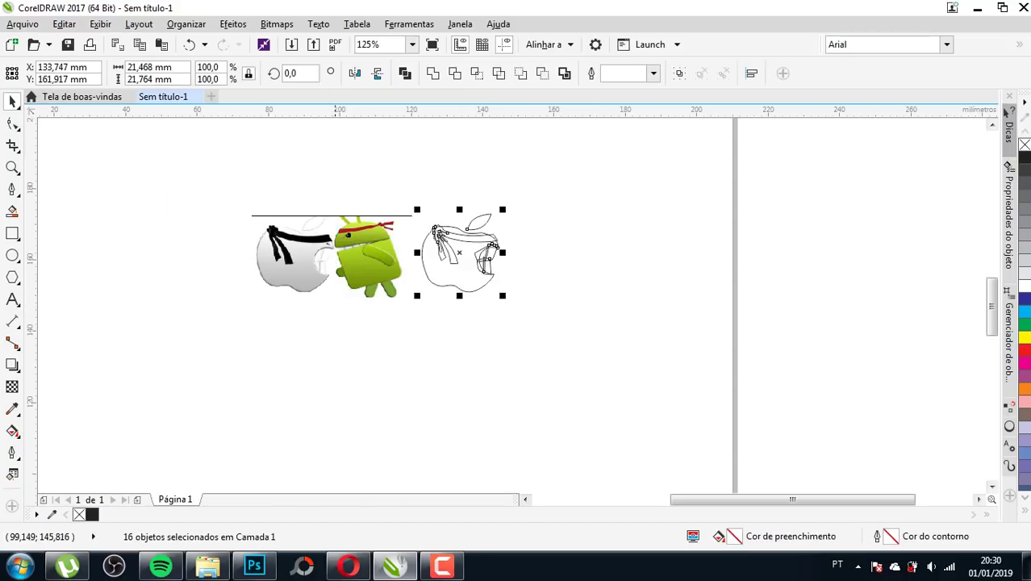
scroll(337, 311, "down", 1)
scroll(377, 297, "up", 1)
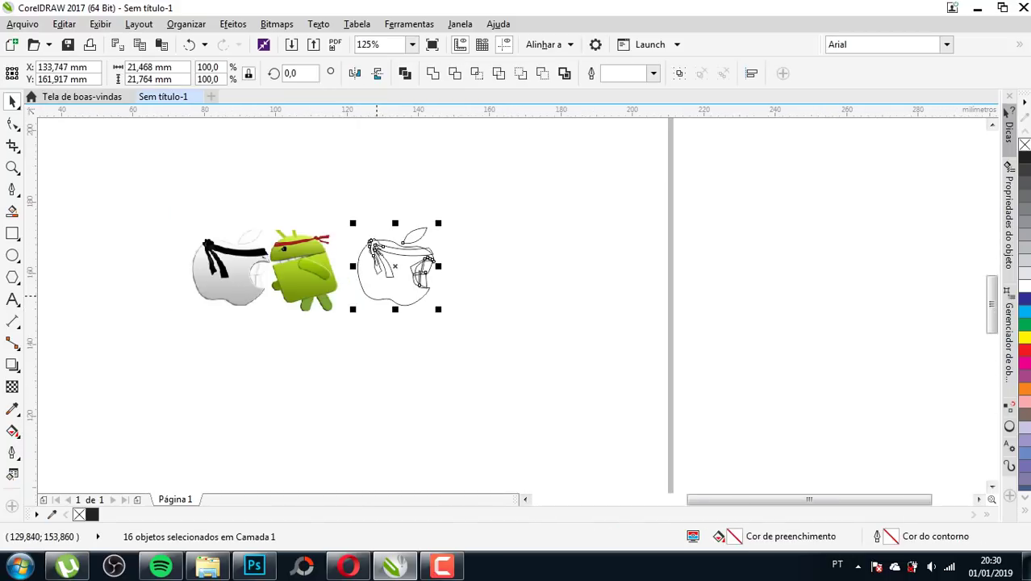
scroll(309, 254, "up", 1)
scroll(422, 232, "up", 1)
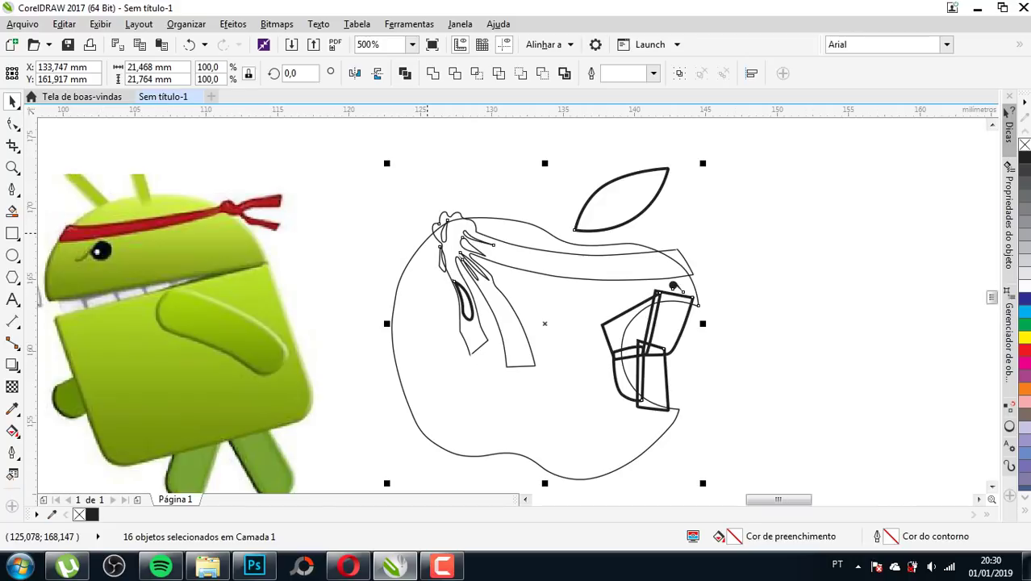
scroll(422, 234, "down", 1)
- Undo the nudge and select all the artwork on the page
key("ctrl+z")
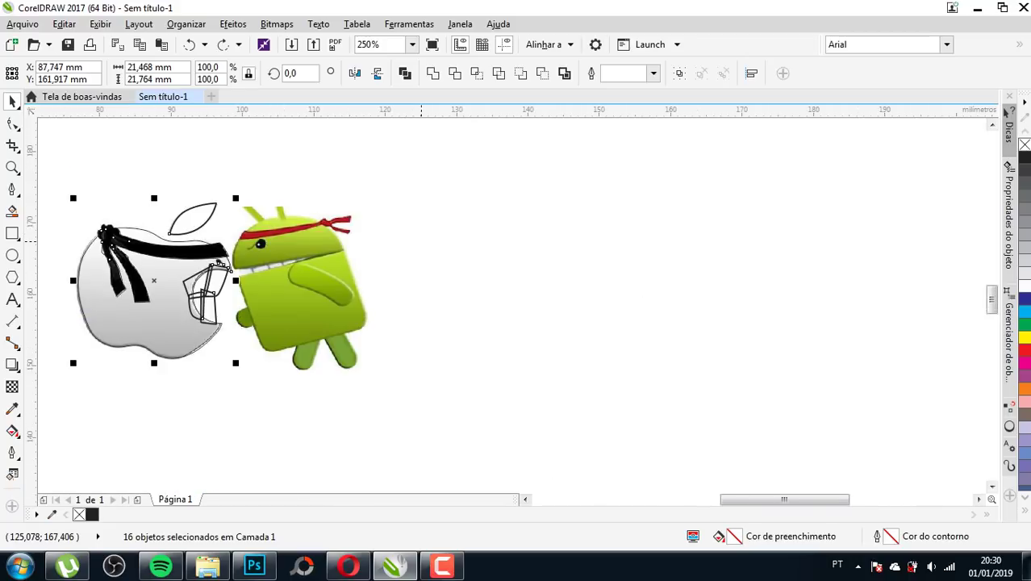
scroll(422, 233, "down", 3)
left_click_drag(610, 173, 303, 355)
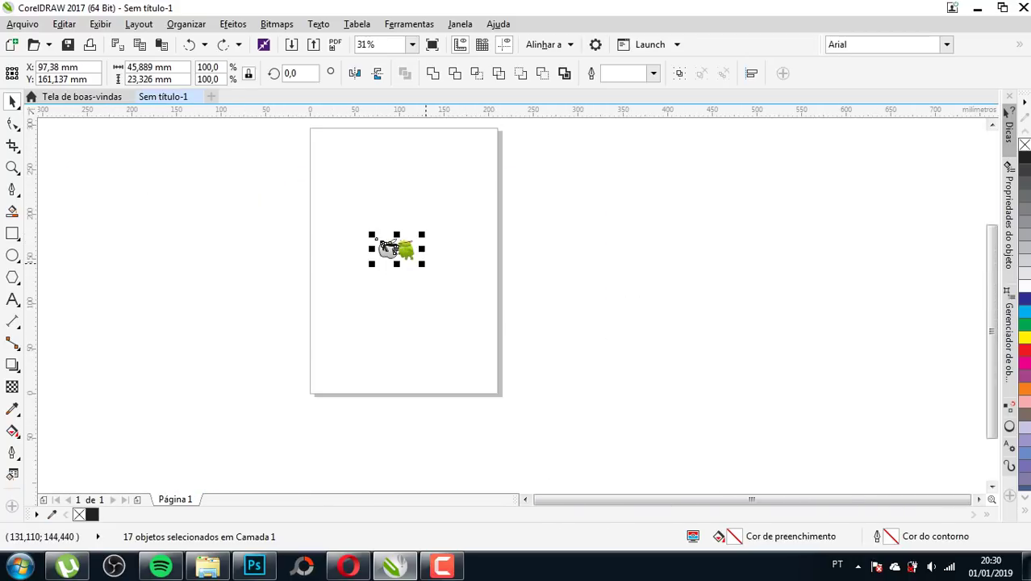
- Scale the bitmap and its tracing up to about 318 mm wide
left_click_drag(368, 236, 253, 176)
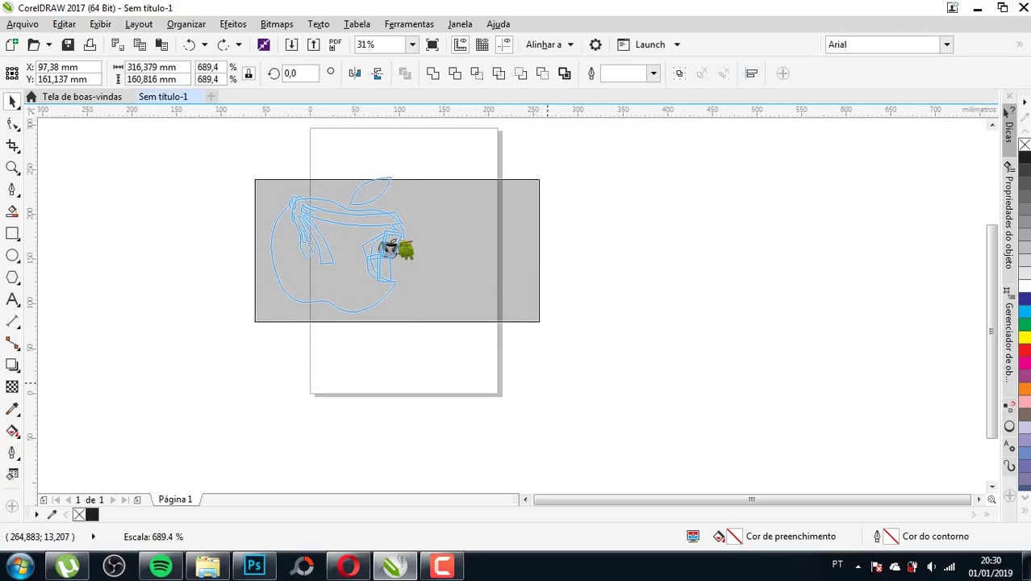
scroll(368, 179, "up", 1)
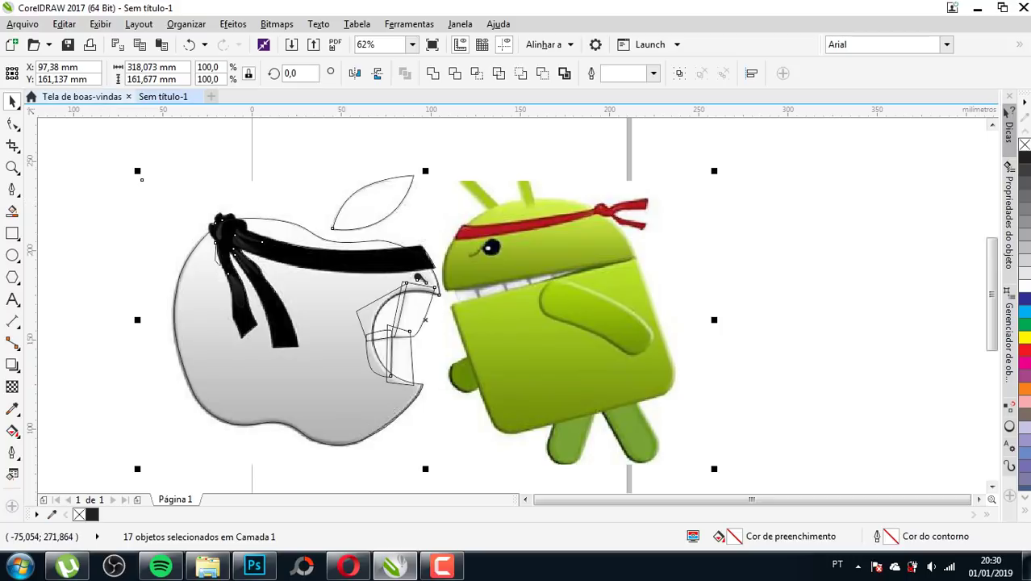
key("Escape")
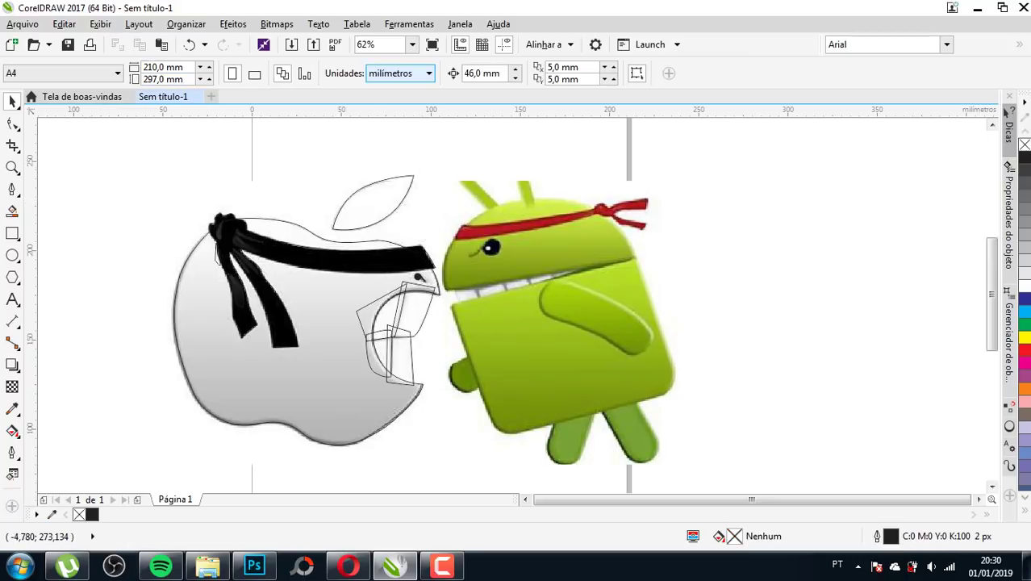
- Set the nudge distance to 319 mm
left_click(484, 73)
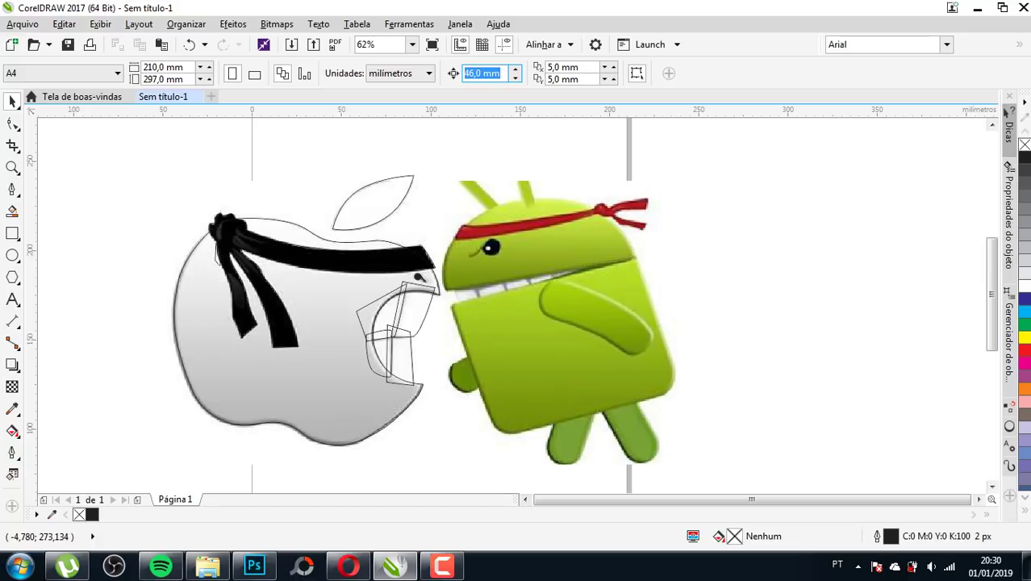
type("319")
key("Return")
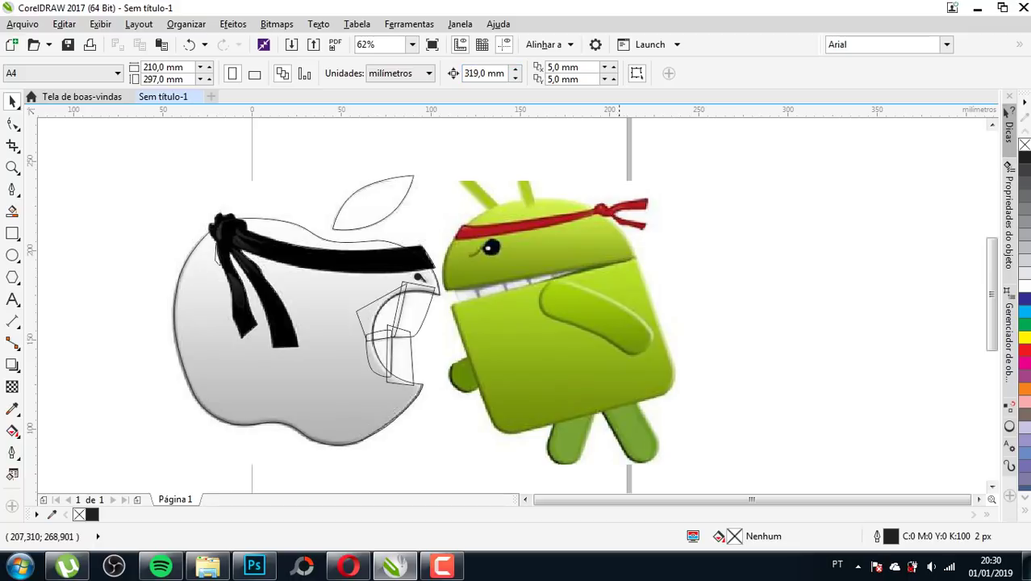
scroll(346, 267, "down", 1)
- Move the apple outlines to the right of the bitmap, clear of the artwork
left_click_drag(360, 343, 360, 344)
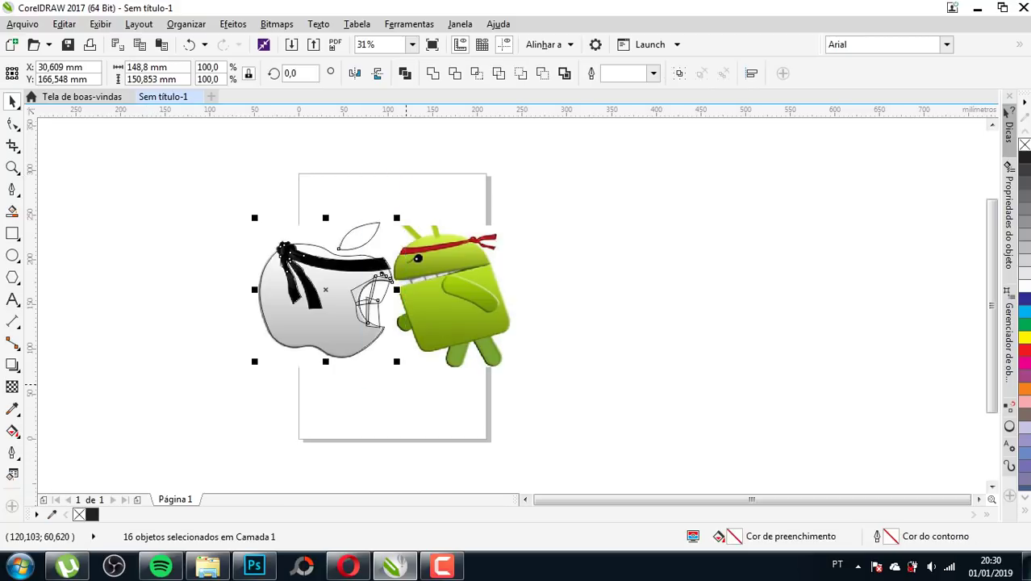
left_click_drag(323, 289, 611, 289)
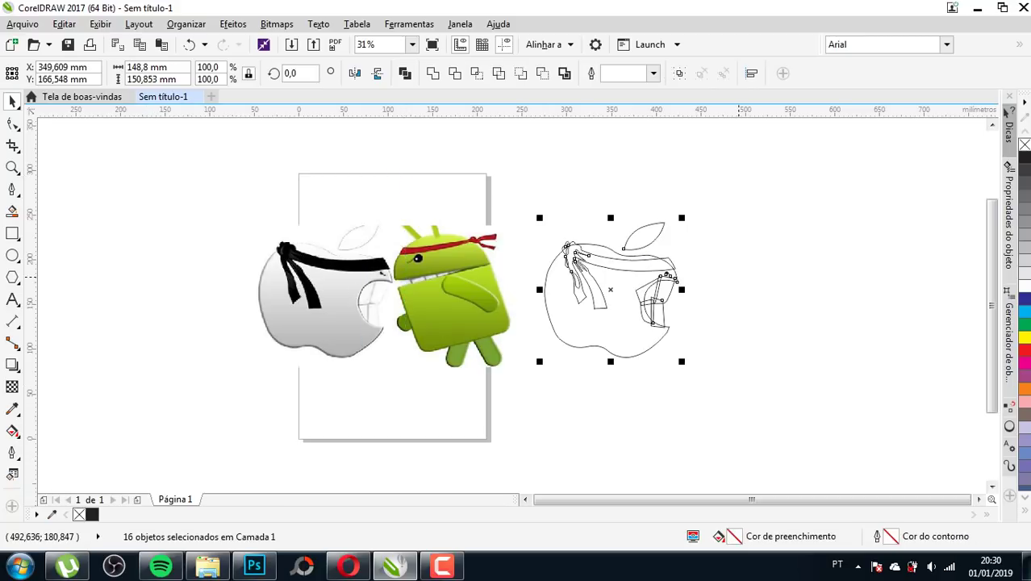
key("Escape")
scroll(645, 296, "up", 1)
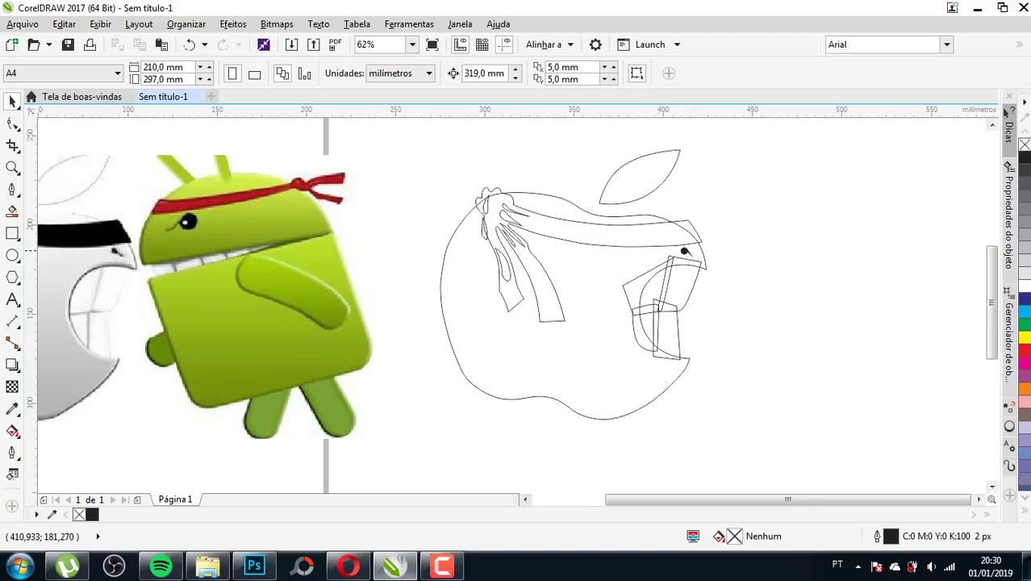
scroll(482, 246, "down", 1)
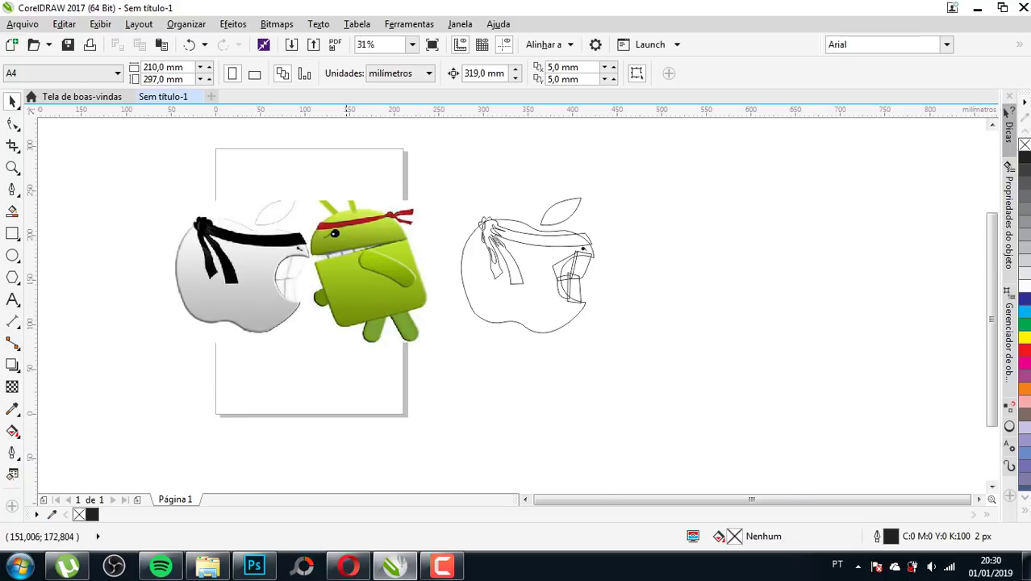
scroll(351, 260, "up", 1)
scroll(461, 190, "up", 1)
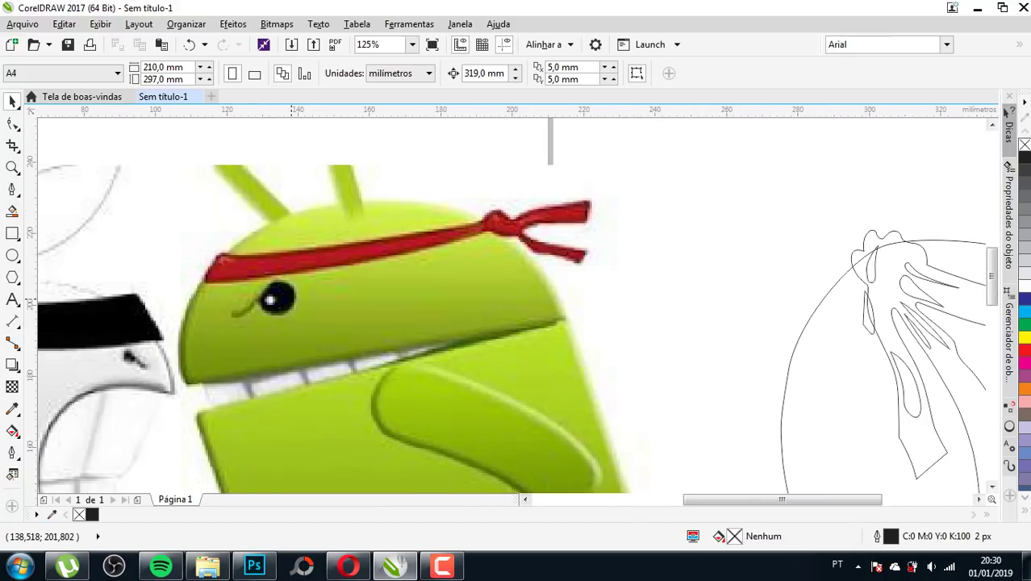
scroll(295, 300, "down", 1)
scroll(302, 239, "up", 1)
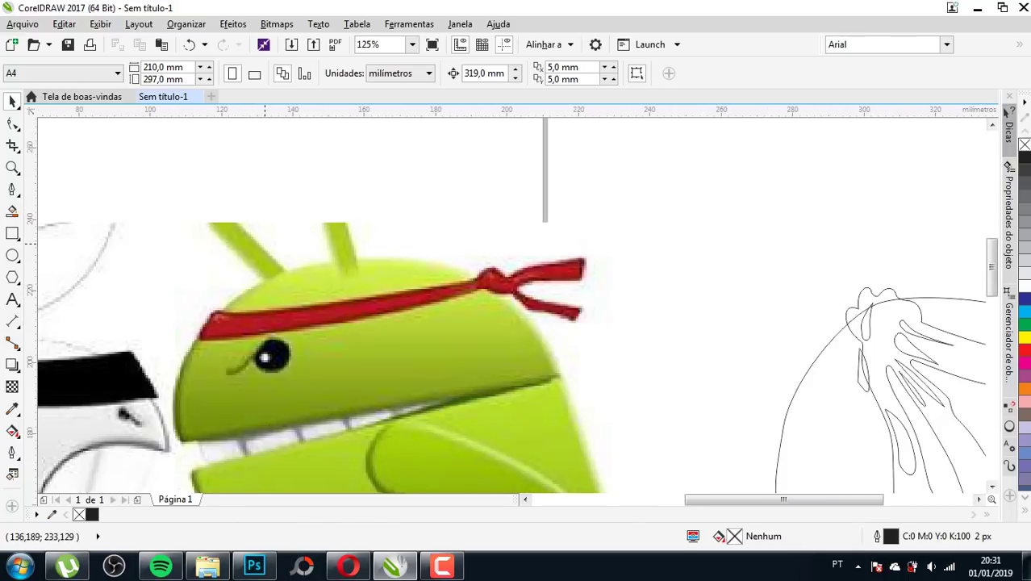
- Trace a Bézier line along the android's mouth from its right end to the left corner
scroll(257, 261, "down", 1)
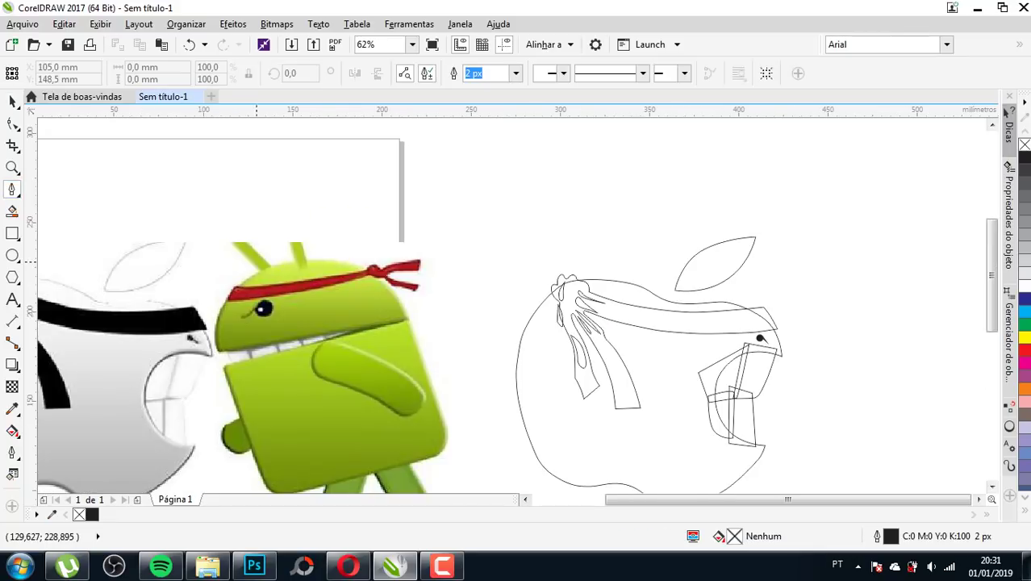
scroll(316, 323, "up", 1)
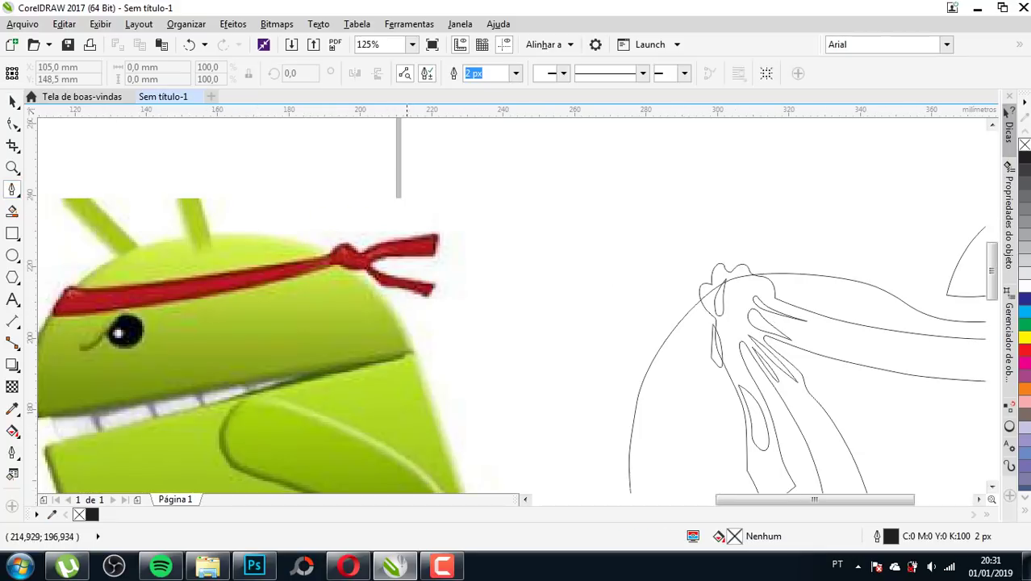
scroll(324, 347, "down", 1)
scroll(324, 357, "up", 1)
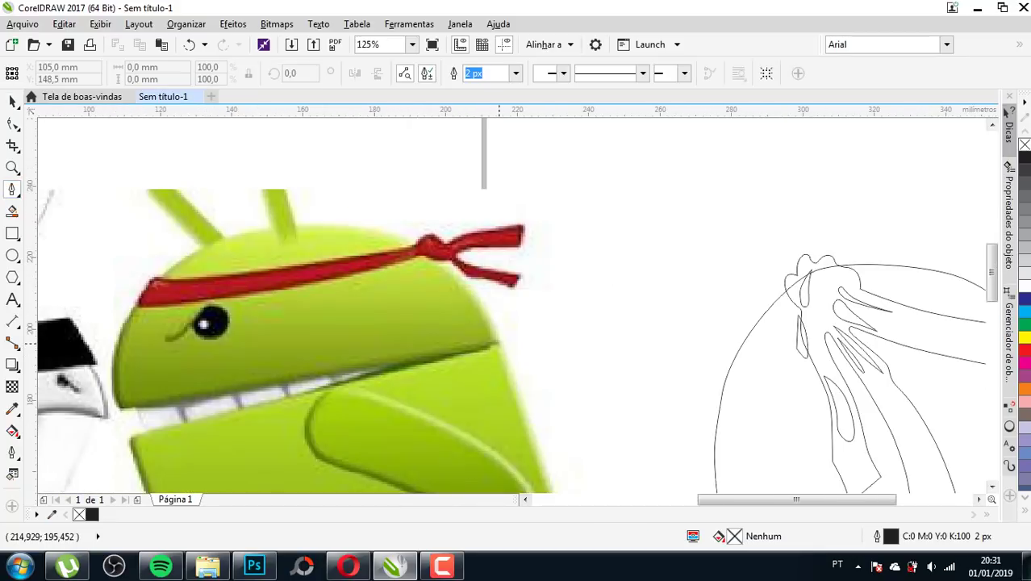
left_click(499, 344)
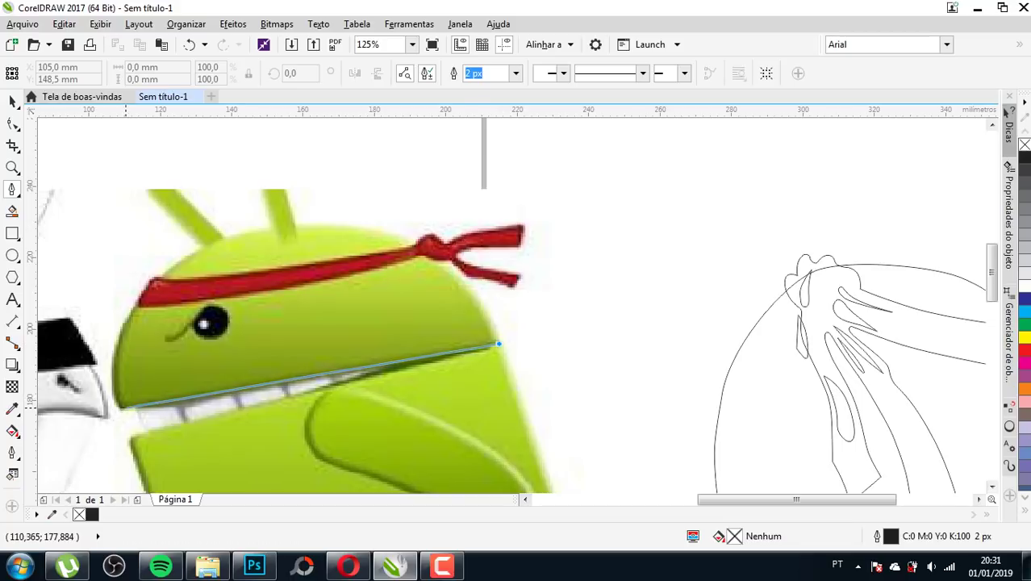
left_click_drag(121, 409, 63, 409)
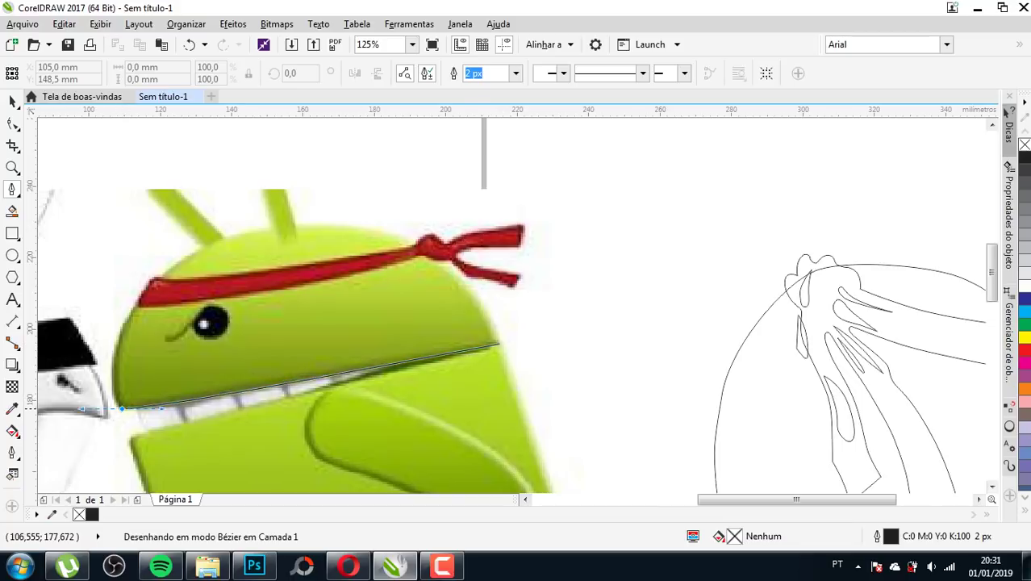
double_click(122, 409)
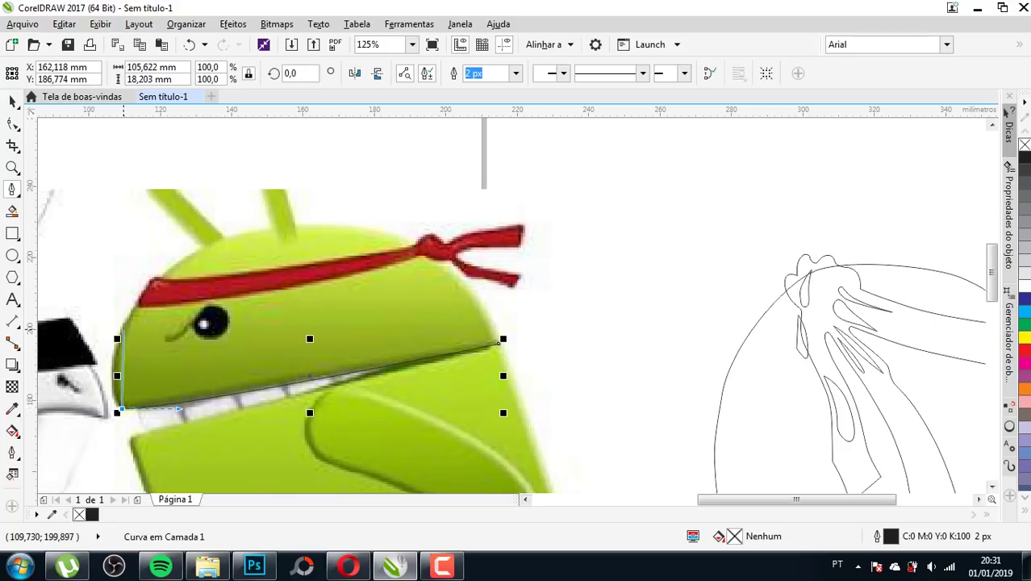
- Curve the outline up over the head dome and close it at the mouth line
left_click(121, 409)
left_click_drag(124, 327, 101, 369)
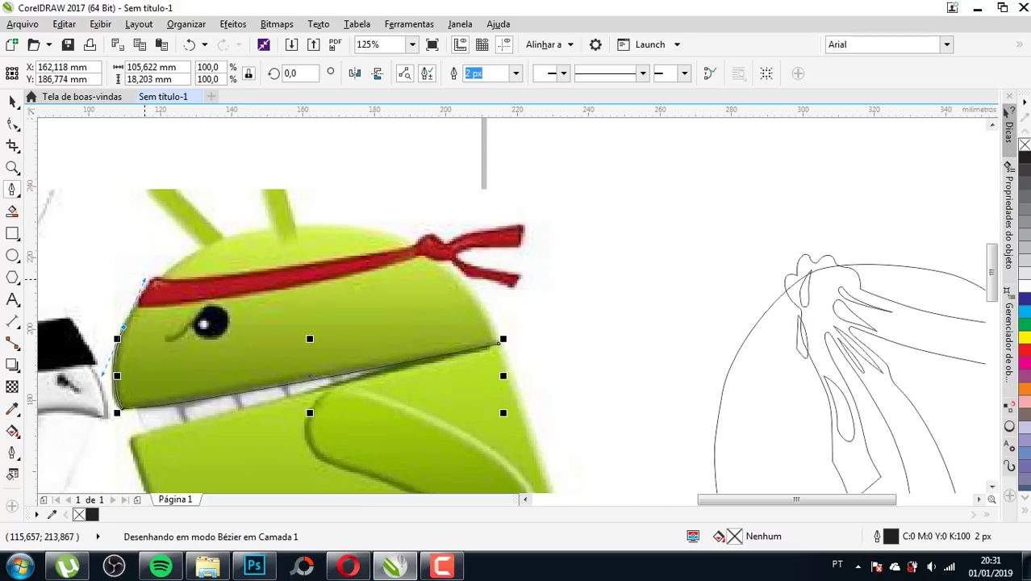
left_click_drag(239, 233, 290, 219)
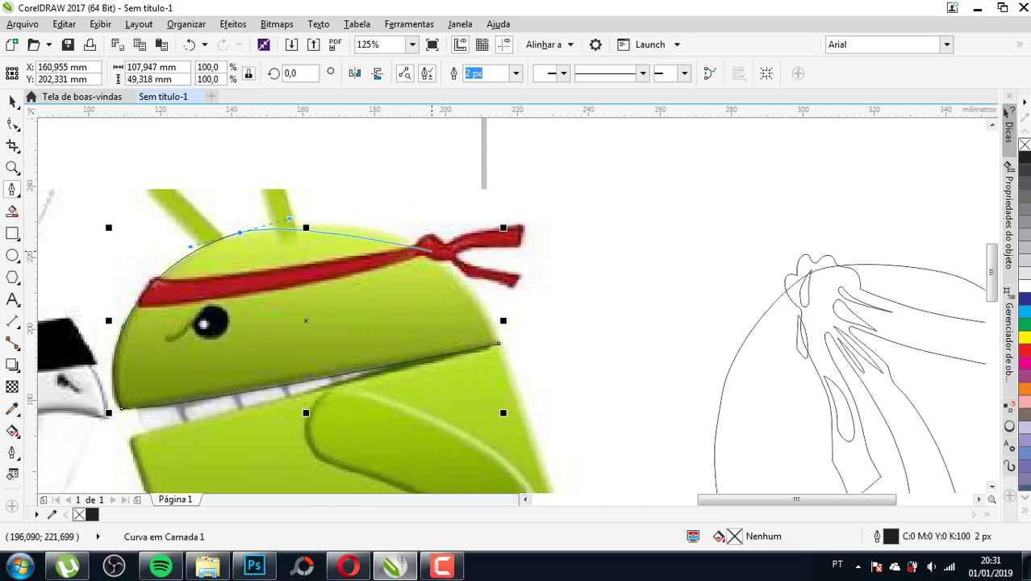
left_click(425, 250)
left_click_drag(426, 250, 495, 331)
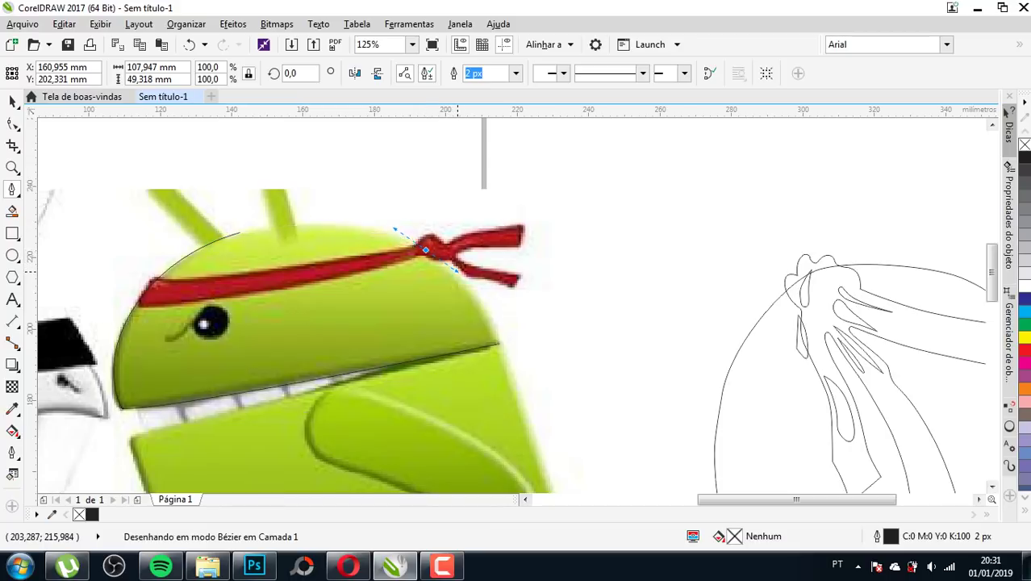
left_click(499, 343)
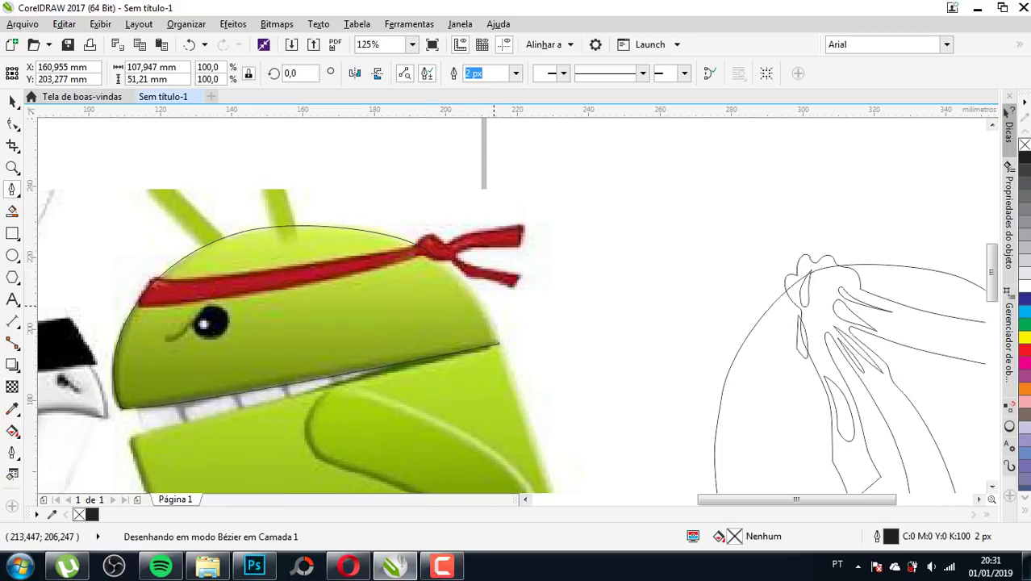
- Trace the headband's lower edge from its left end to under the knot
scroll(138, 299, "up", 2)
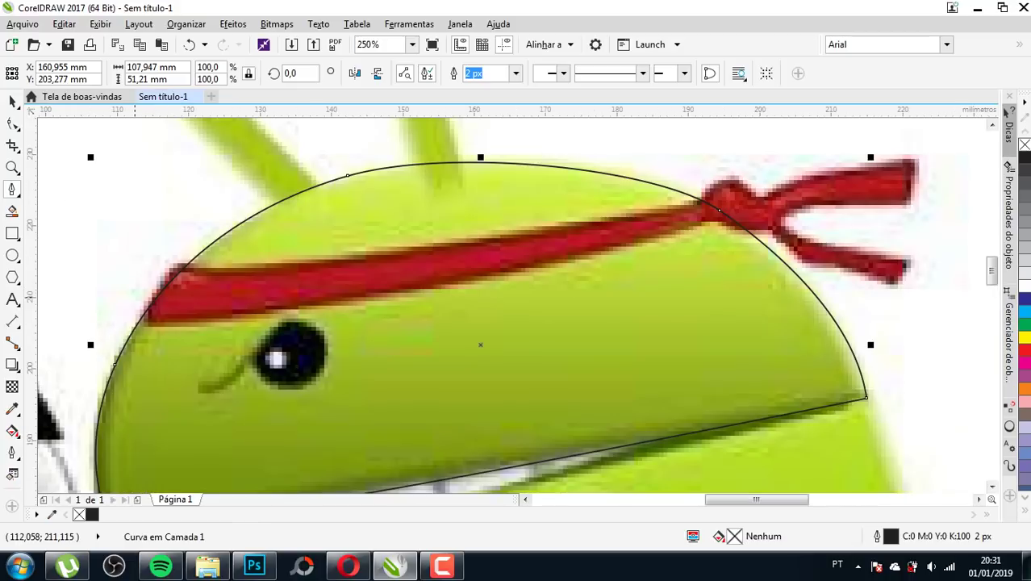
left_click(119, 320)
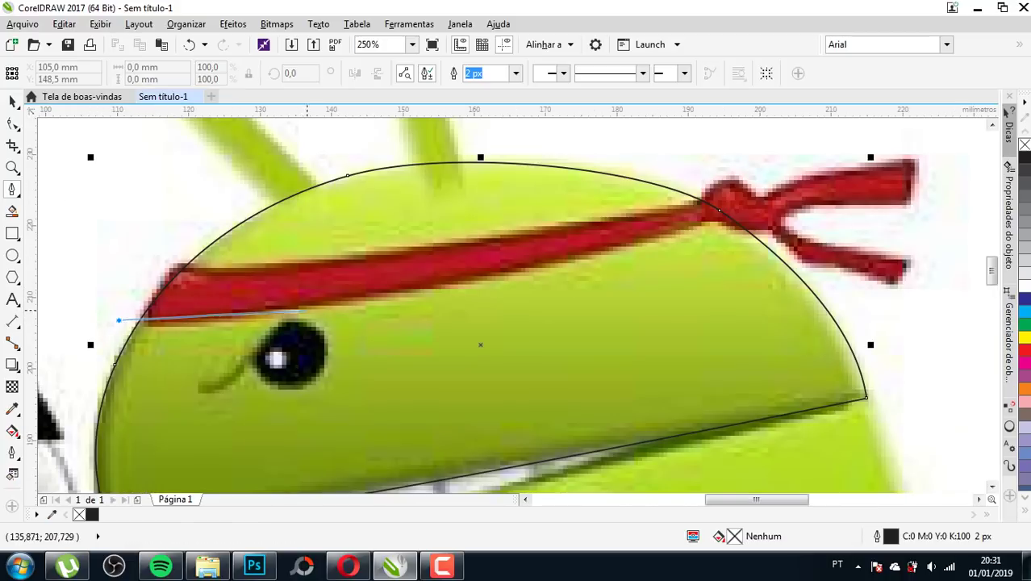
left_click_drag(306, 304, 399, 288)
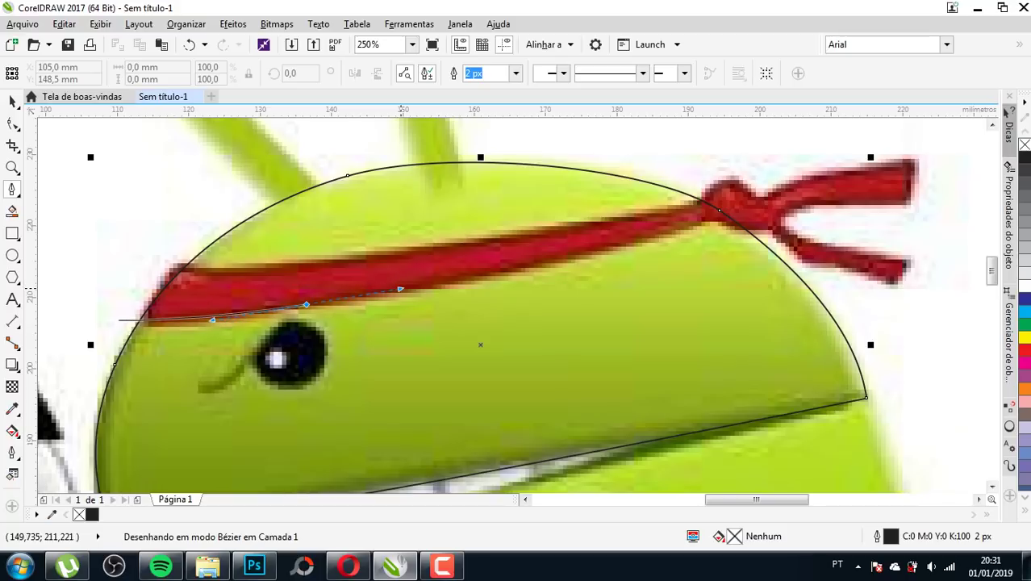
left_click_drag(401, 288, 401, 294)
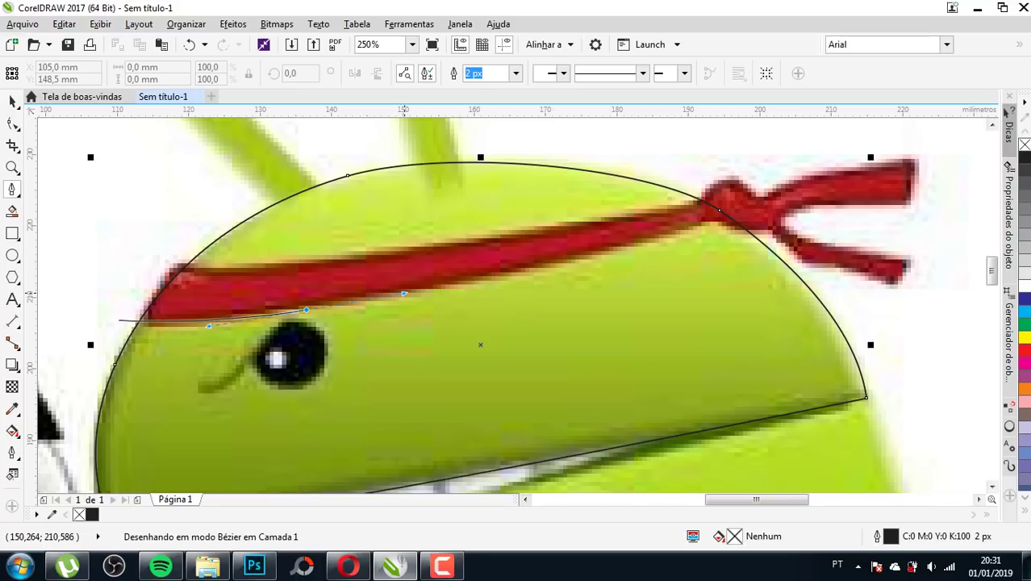
left_click_drag(573, 259, 713, 220)
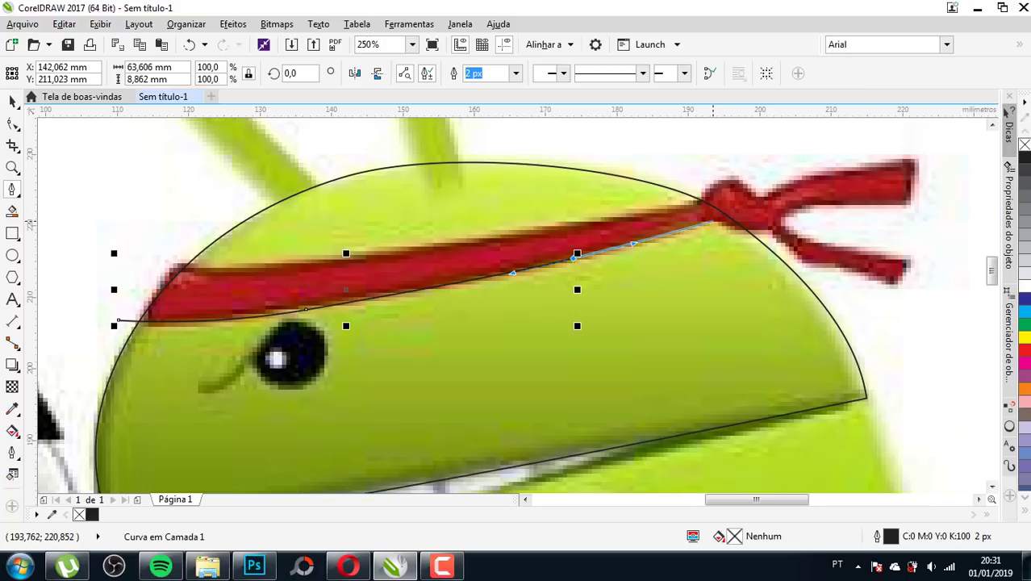
left_click(713, 220)
scroll(712, 220, "up", 2)
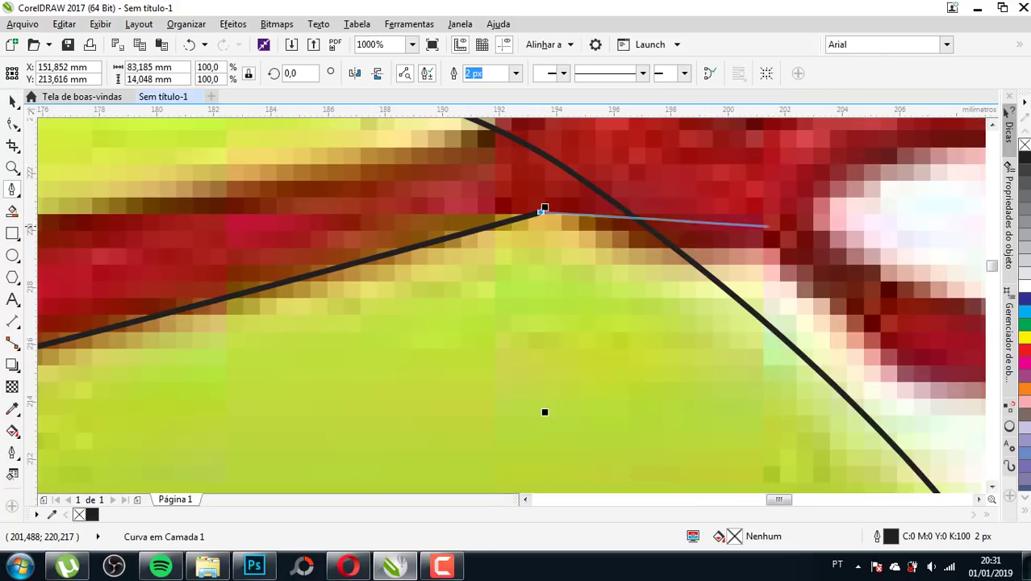
scroll(637, 258, "down", 1)
scroll(644, 260, "up", 1)
left_click_drag(629, 279, 680, 270)
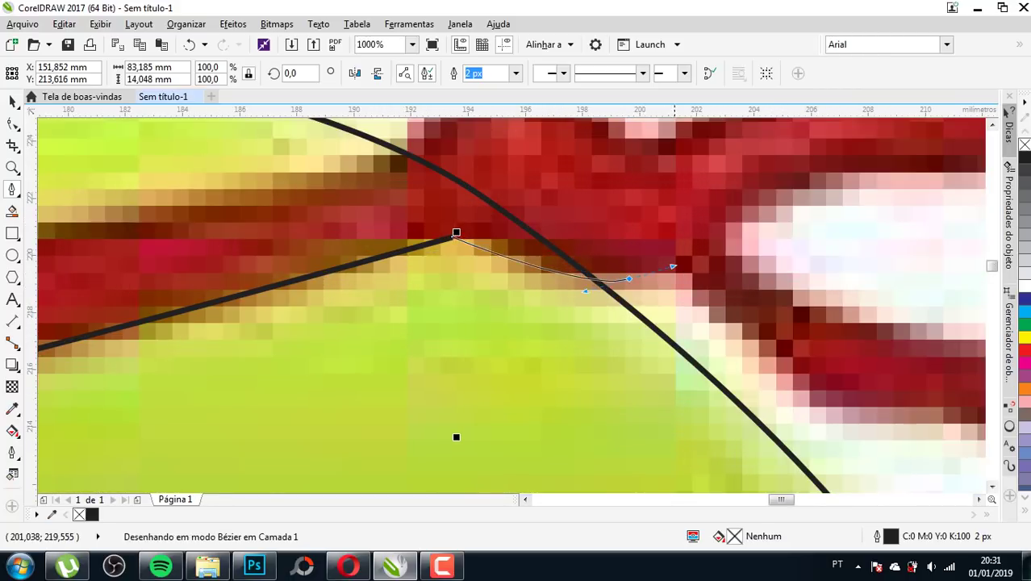
scroll(680, 270, "down", 1)
scroll(680, 269, "down", 1)
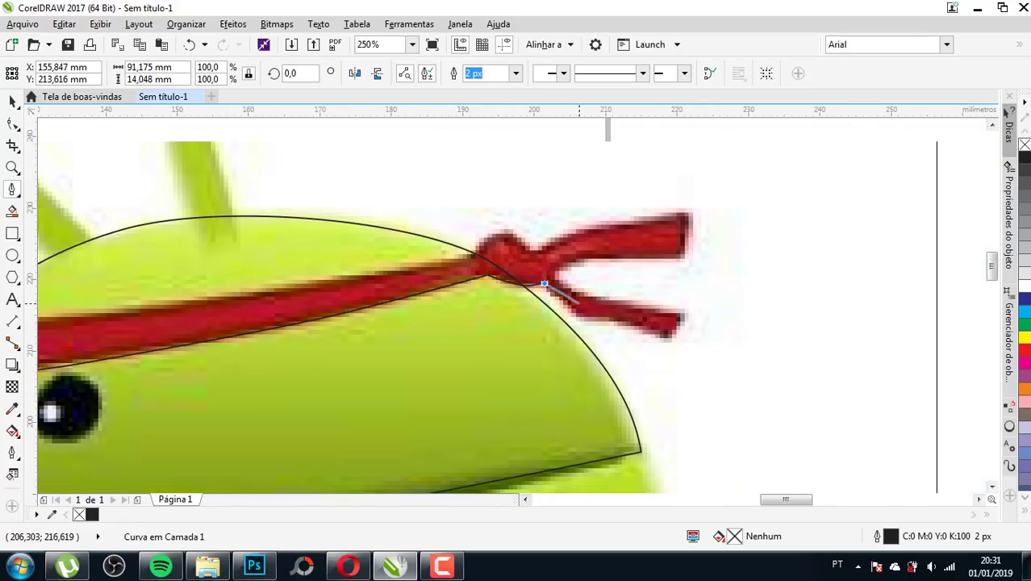
scroll(578, 316, "up", 2)
scroll(551, 322, "down", 1)
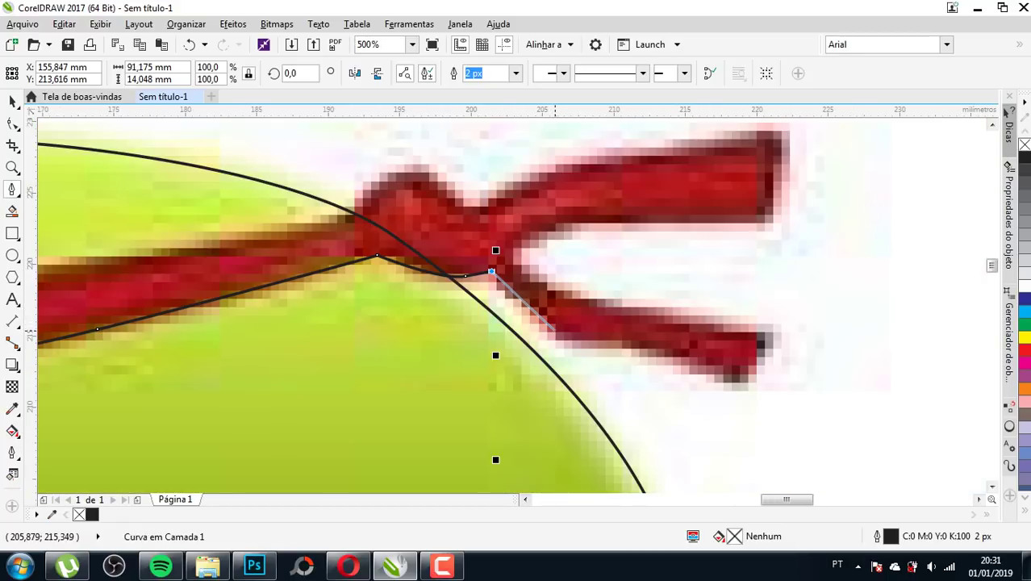
- Outline the lower ribbon tail and the gap between the two tails
left_click_drag(554, 331, 569, 339)
left_click_drag(635, 343, 662, 351)
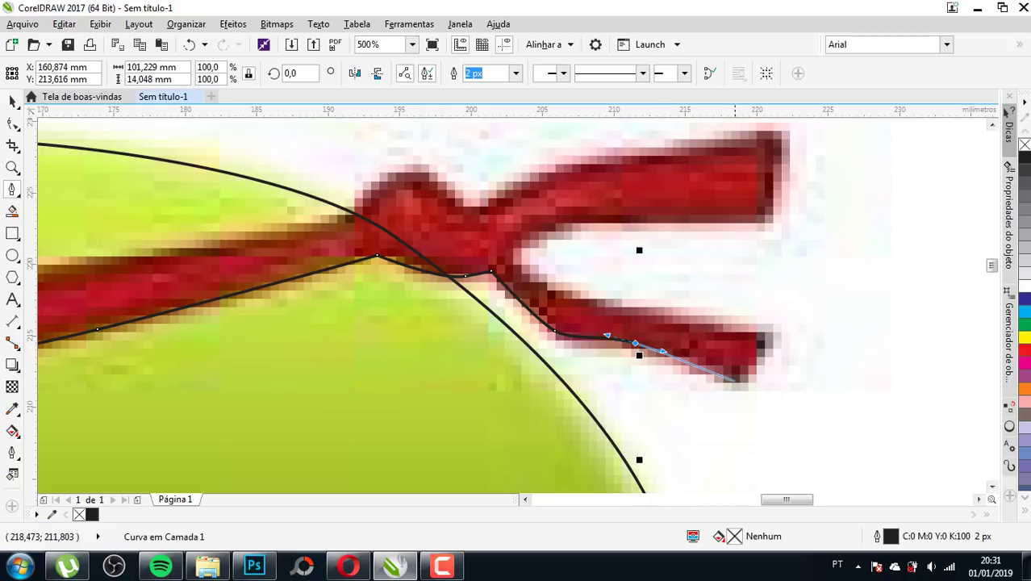
left_click(734, 380)
left_click(770, 332)
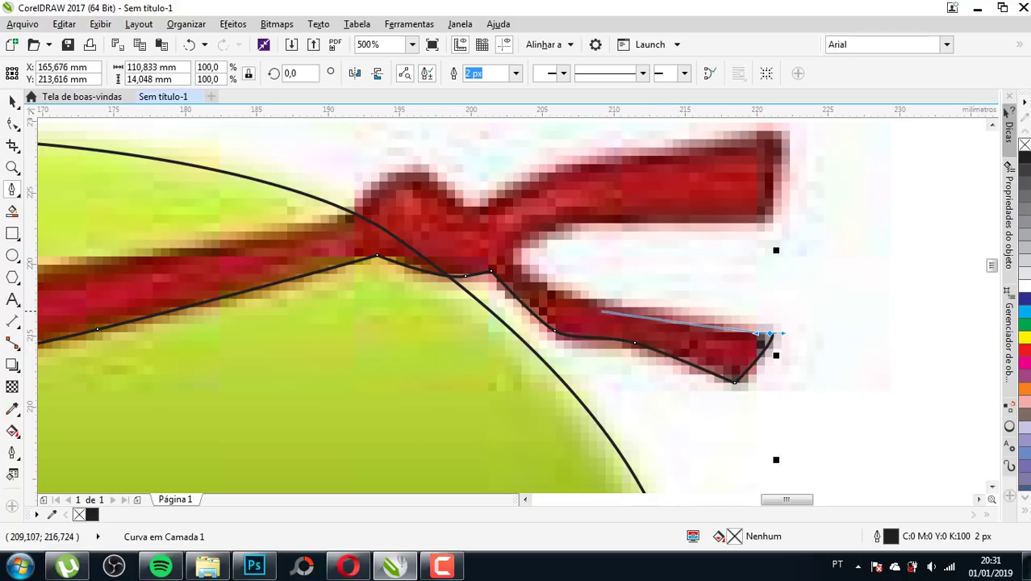
left_click_drag(587, 308, 557, 293)
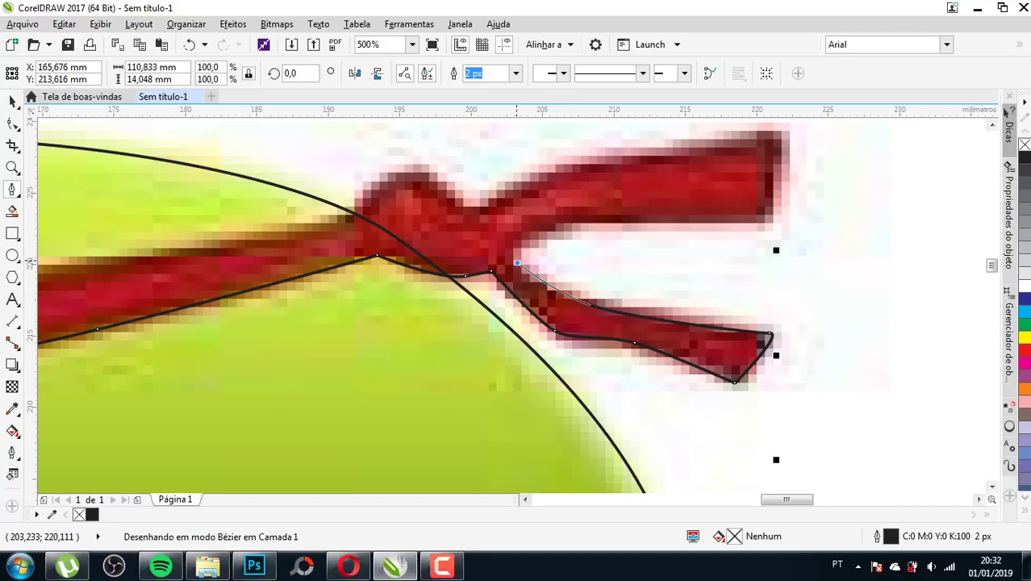
left_click(516, 263)
left_click_drag(555, 228, 576, 226)
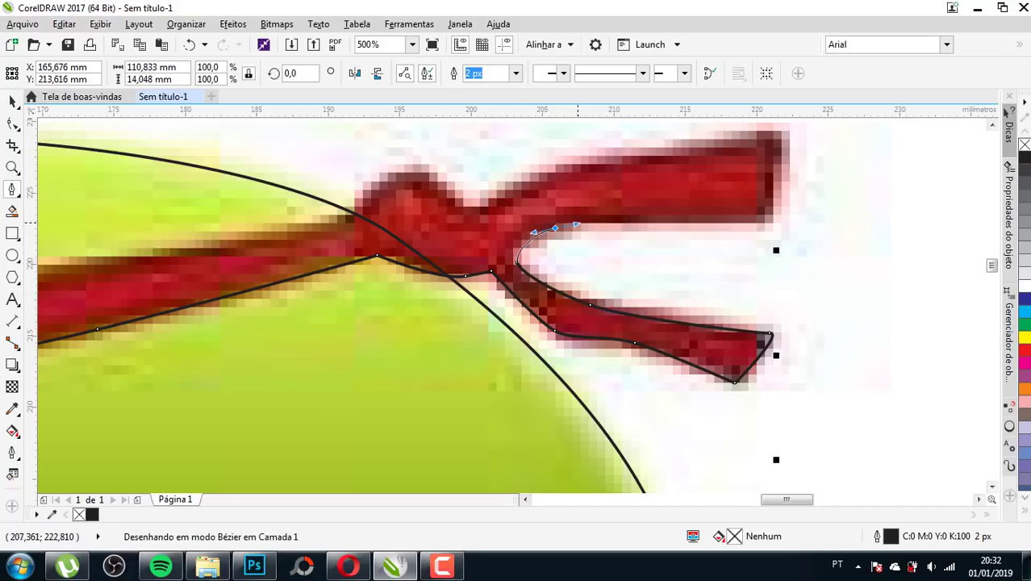
left_click(773, 223)
- Outline the upper ribbon tail's end, tip and top edge
scroll(620, 224, "down", 3)
scroll(689, 217, "up", 3)
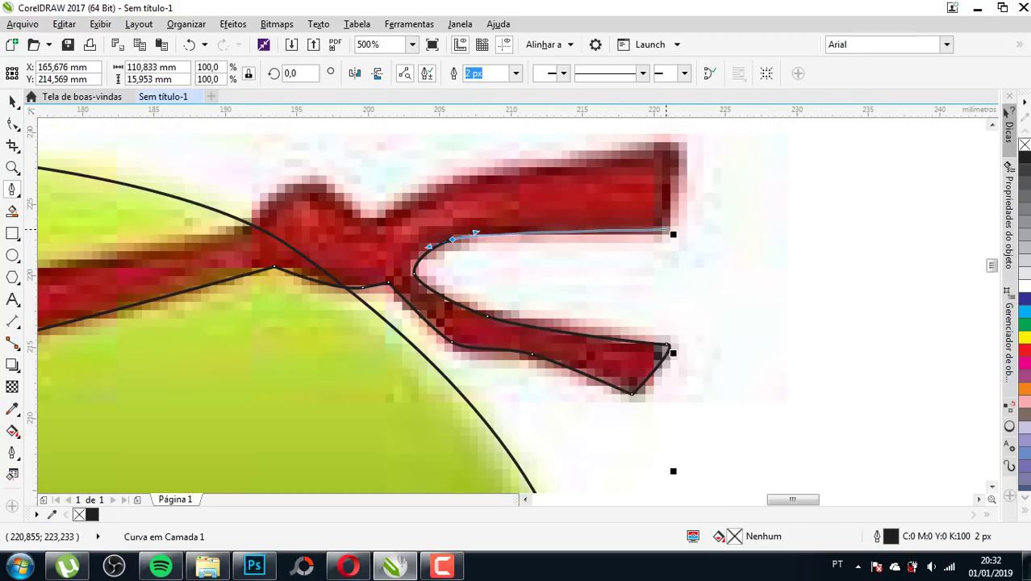
left_click(668, 234)
left_click(681, 143)
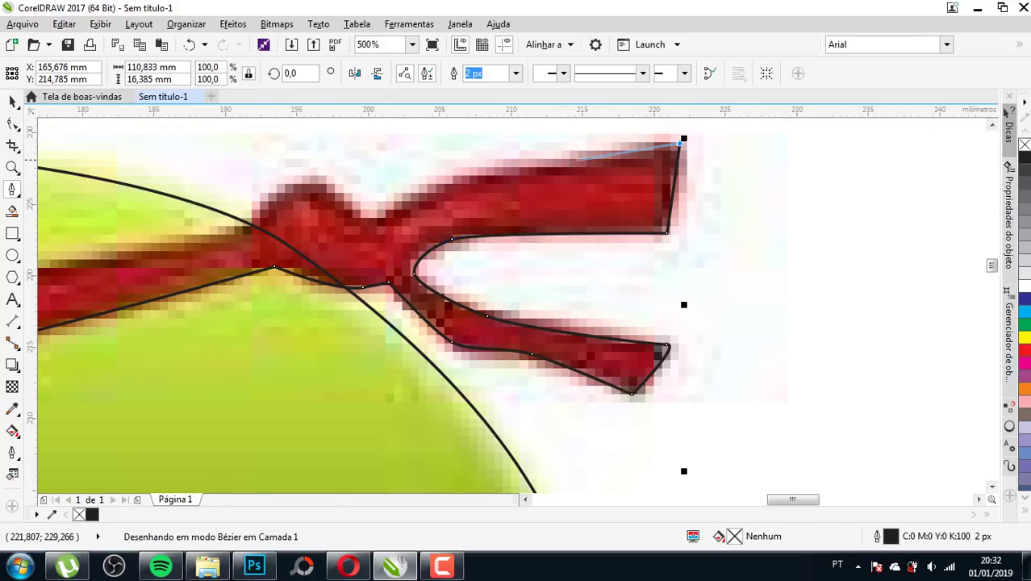
mouse_move(469, 178)
left_mouse_down()
mouse_move(403, 199)
mouse_move(259, 200)
mouse_move(306, 228)
left_mouse_up()
scroll(306, 229, "down", 2)
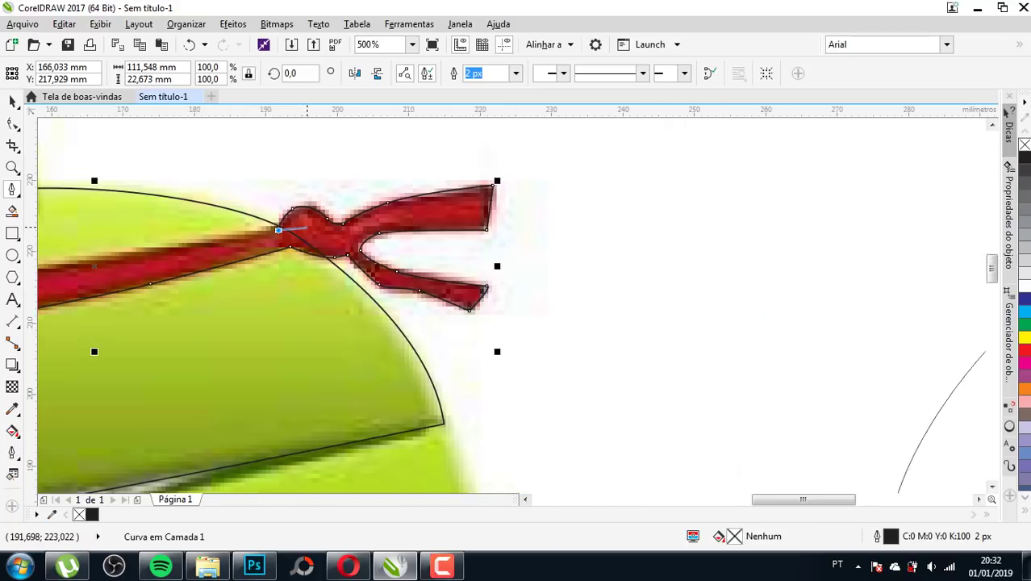
scroll(305, 228, "down", 5)
scroll(363, 242, "up", 2)
scroll(430, 231, "up", 2)
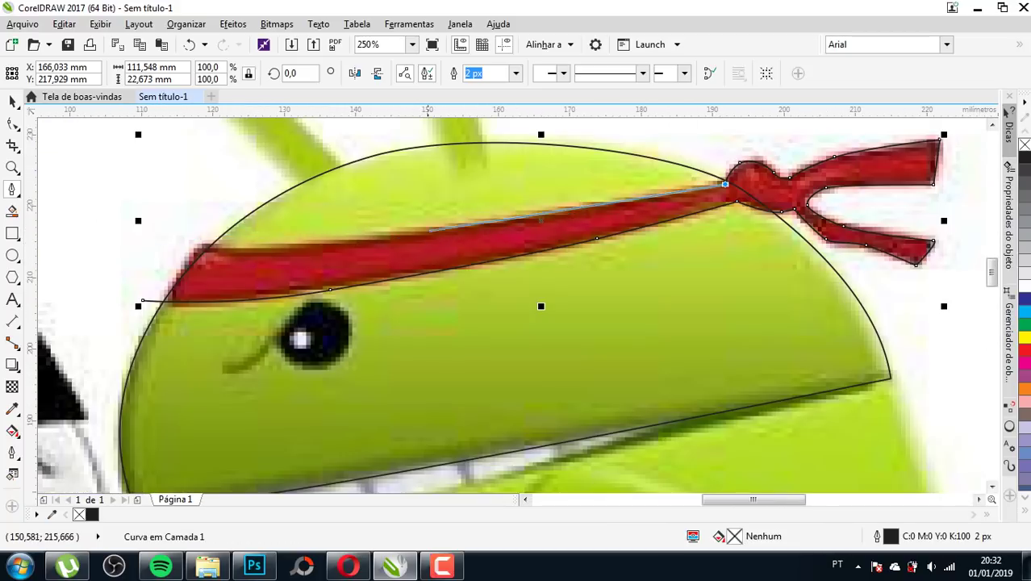
- Finish along the headband's top edge, close the curve, and return to the Pick tool
left_click_drag(426, 231, 357, 242)
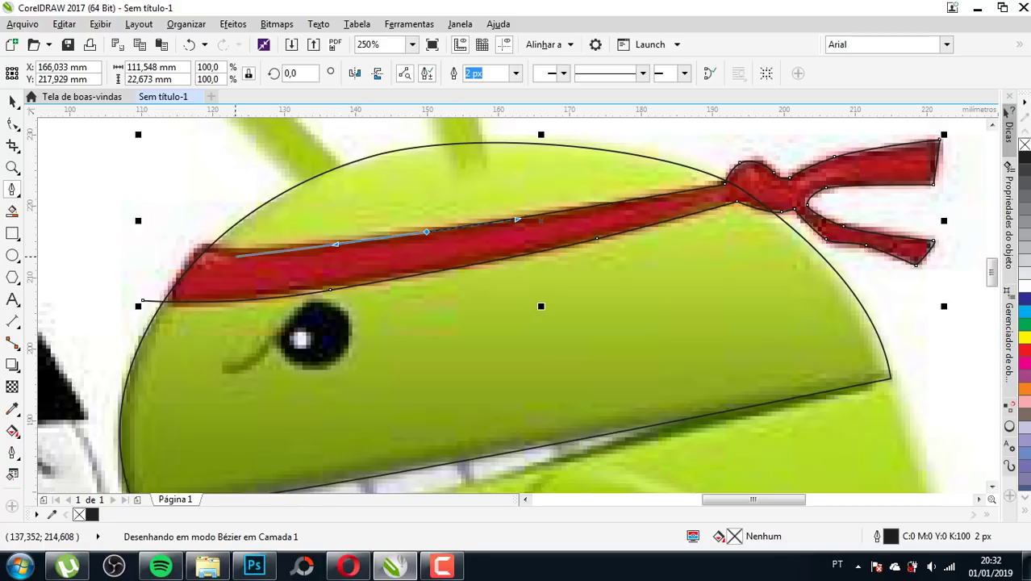
left_click(198, 245)
left_click_drag(187, 245, 145, 241)
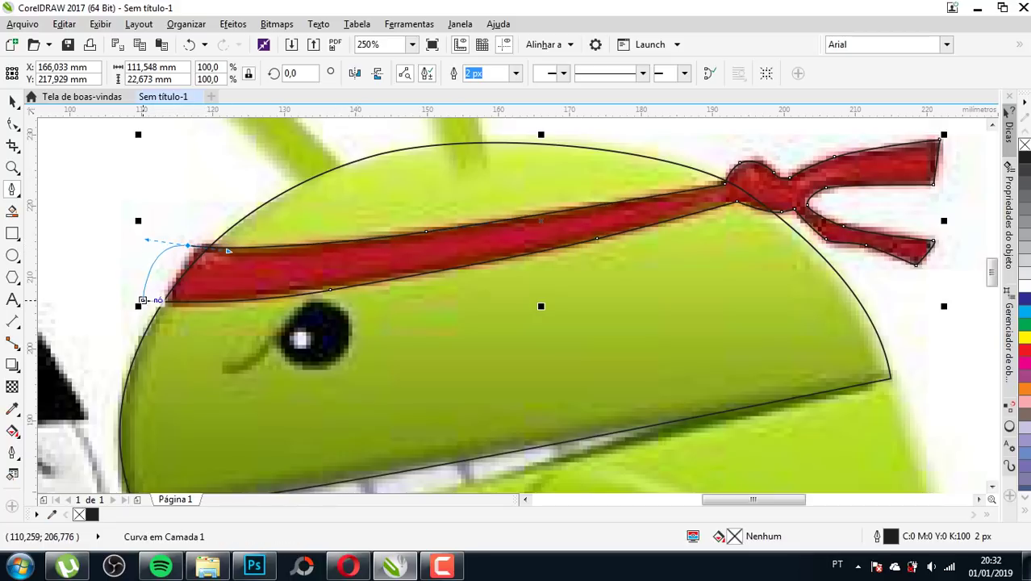
left_click(142, 300)
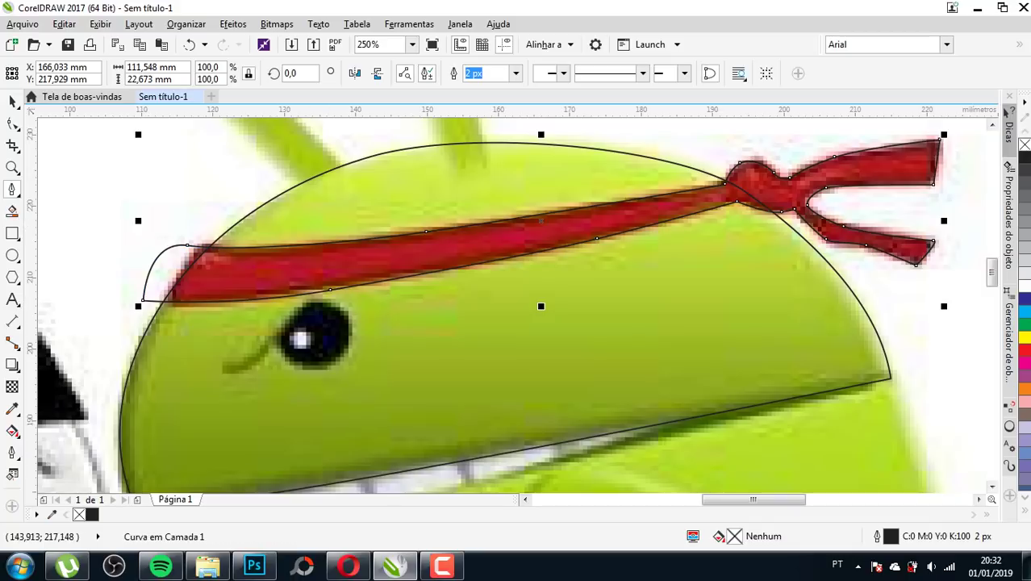
key("space")
key("F3")
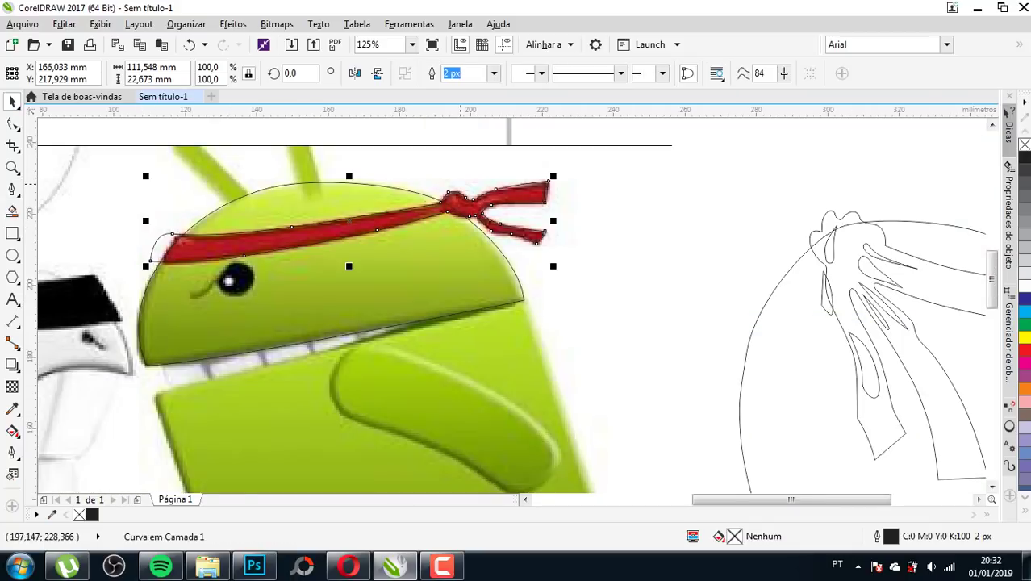
scroll(462, 184, "up", 2)
scroll(461, 216, "down", 2)
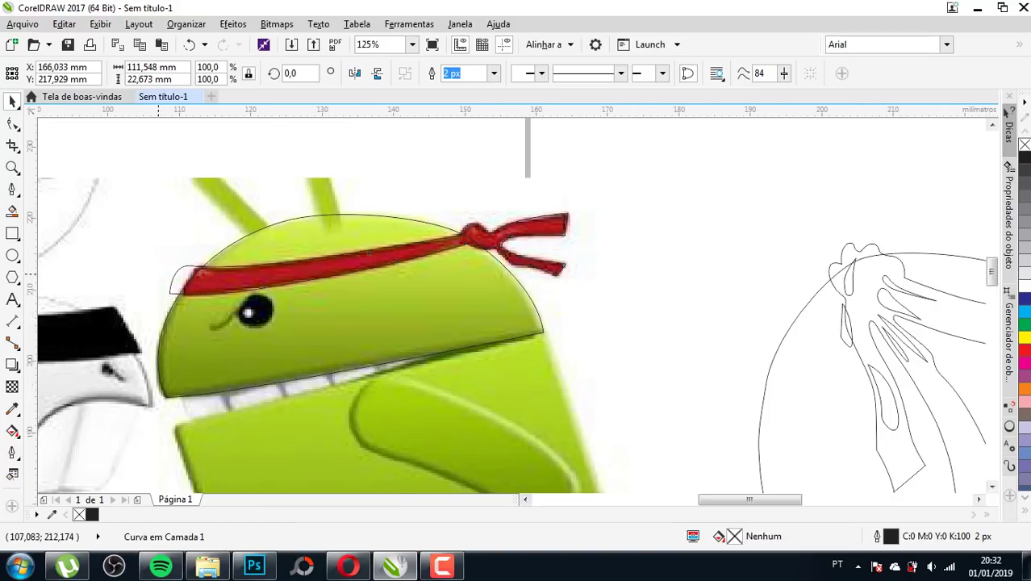
scroll(162, 279, "up", 2)
scroll(248, 181, "down", 2)
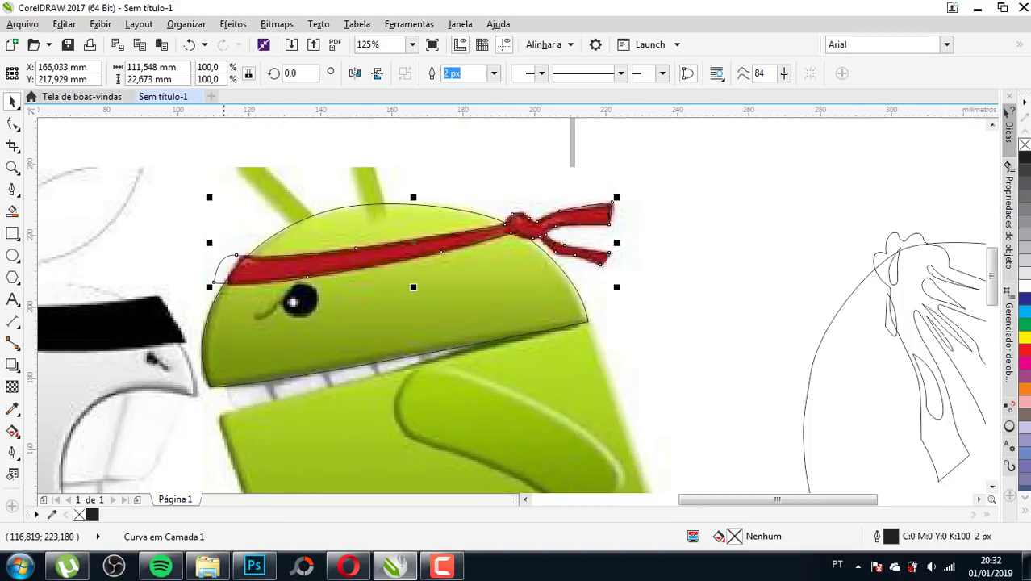
scroll(238, 278, "up", 2)
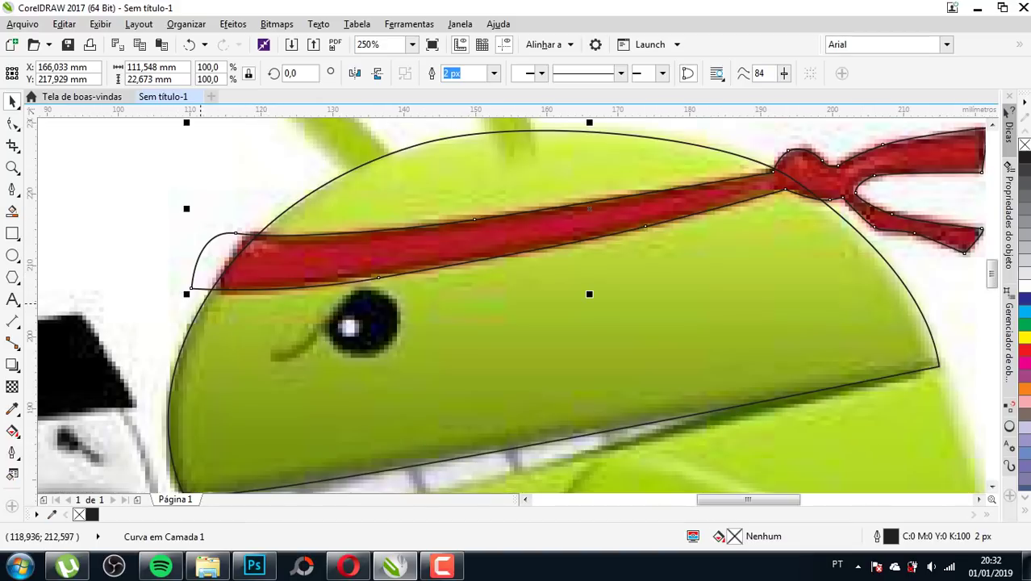
scroll(225, 269, "up", 4)
scroll(230, 299, "down", 1)
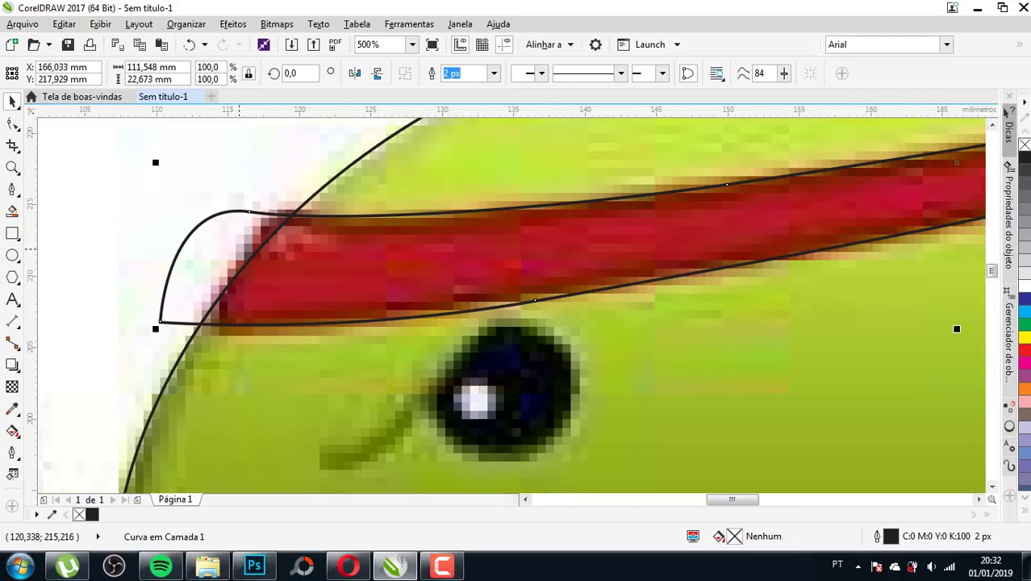
scroll(239, 250, "down", 1)
scroll(251, 242, "up", 2)
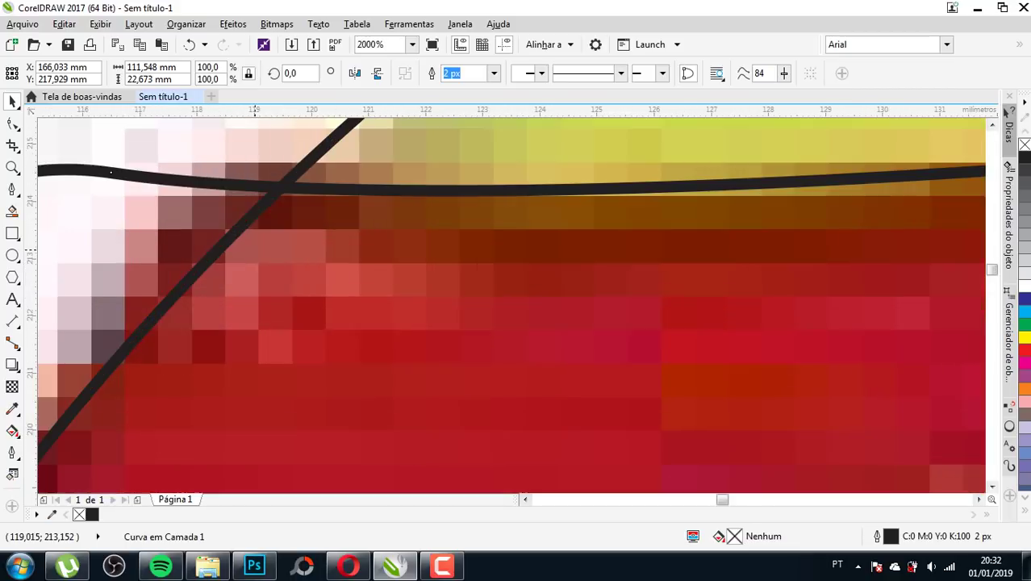
scroll(252, 242, "down", 1)
scroll(350, 241, "down", 2)
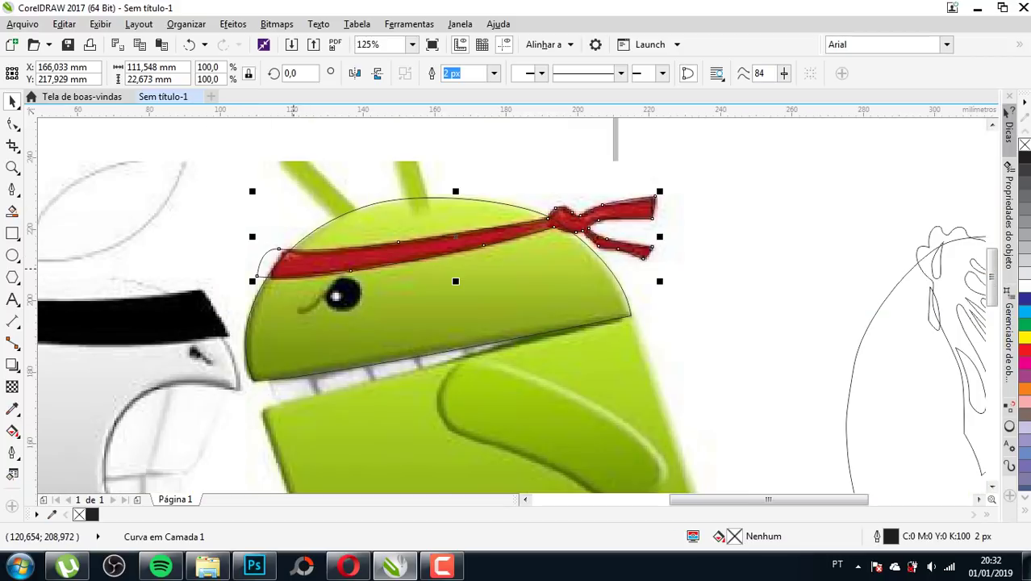
scroll(298, 266, "up", 1)
scroll(482, 230, "down", 1)
scroll(482, 230, "up", 1)
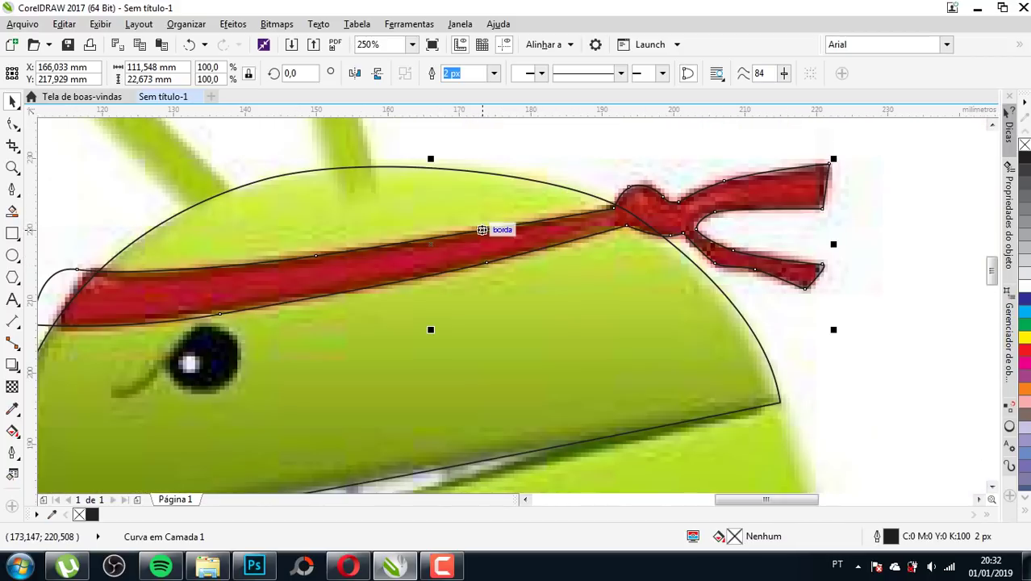
scroll(482, 230, "down", 1)
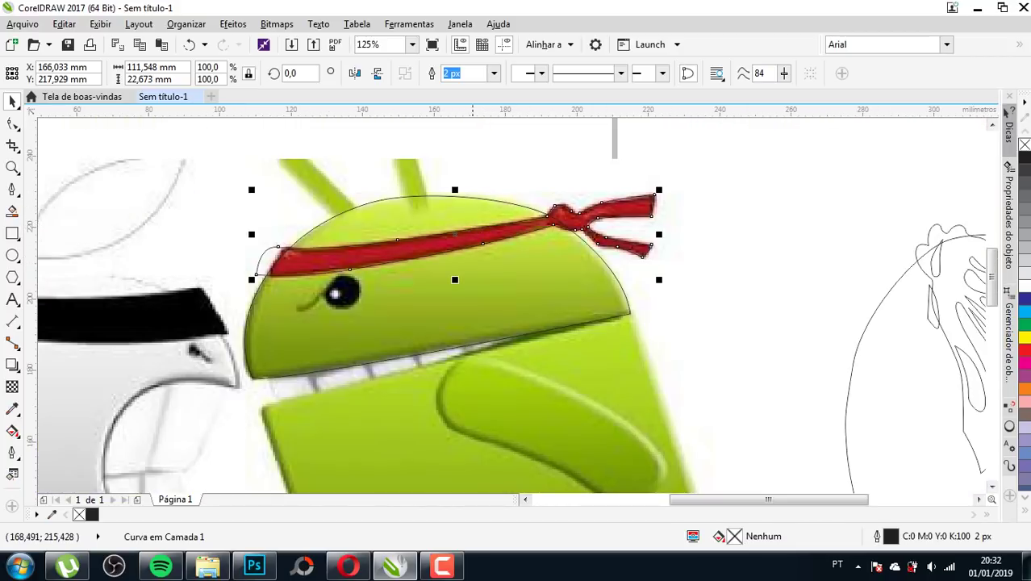
scroll(621, 214, "up", 1)
scroll(580, 220, "down", 1)
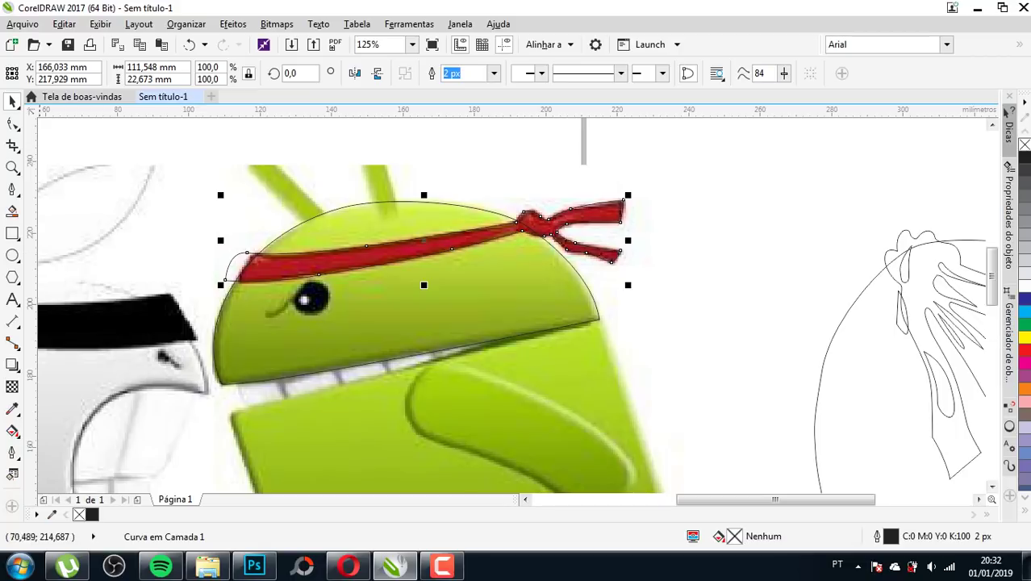
- Create filled shapes from the headband and ribbon-tail areas with Smart Fill
left_click(12, 209)
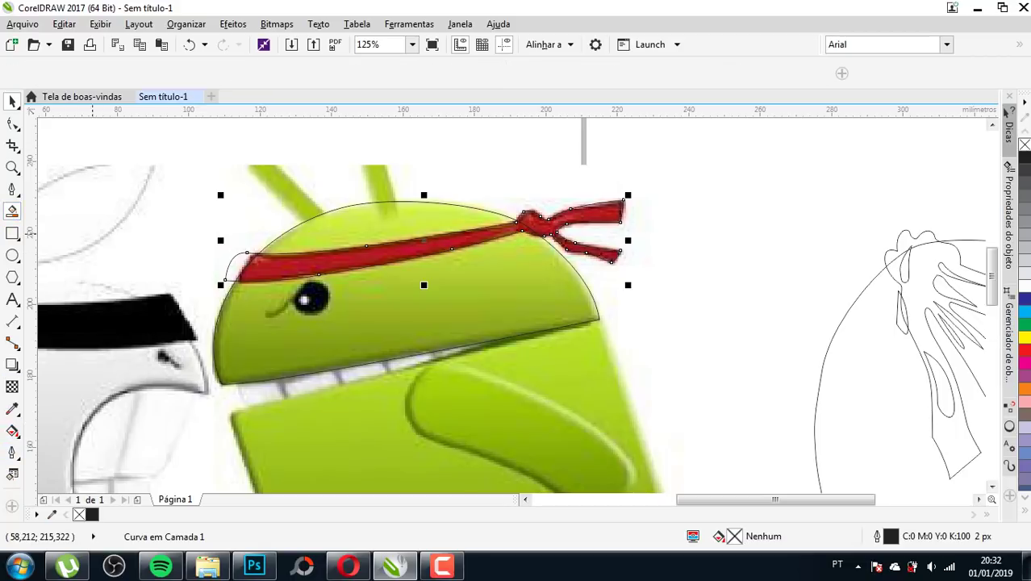
left_click(373, 265)
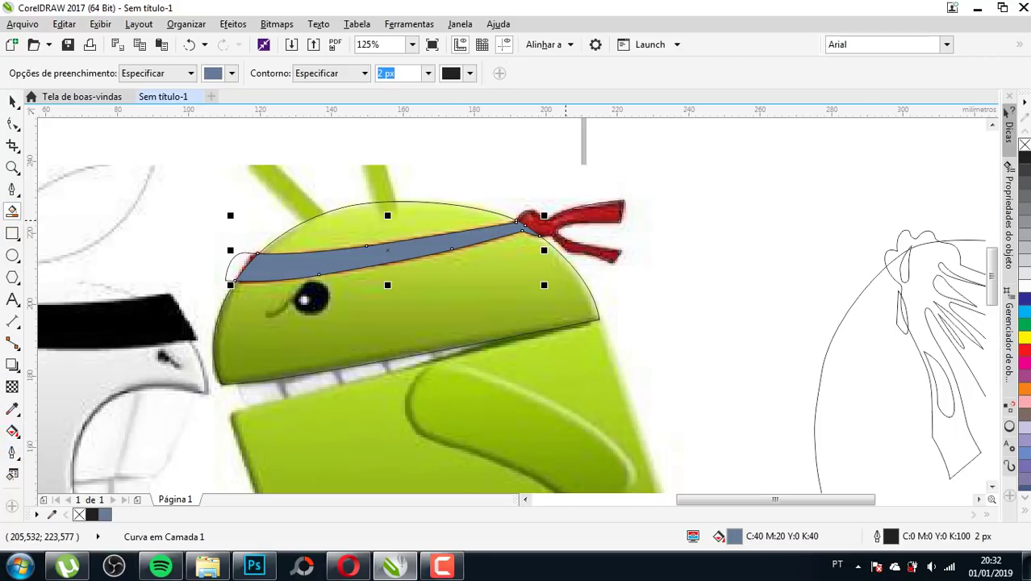
left_click(597, 211)
left_click(13, 101)
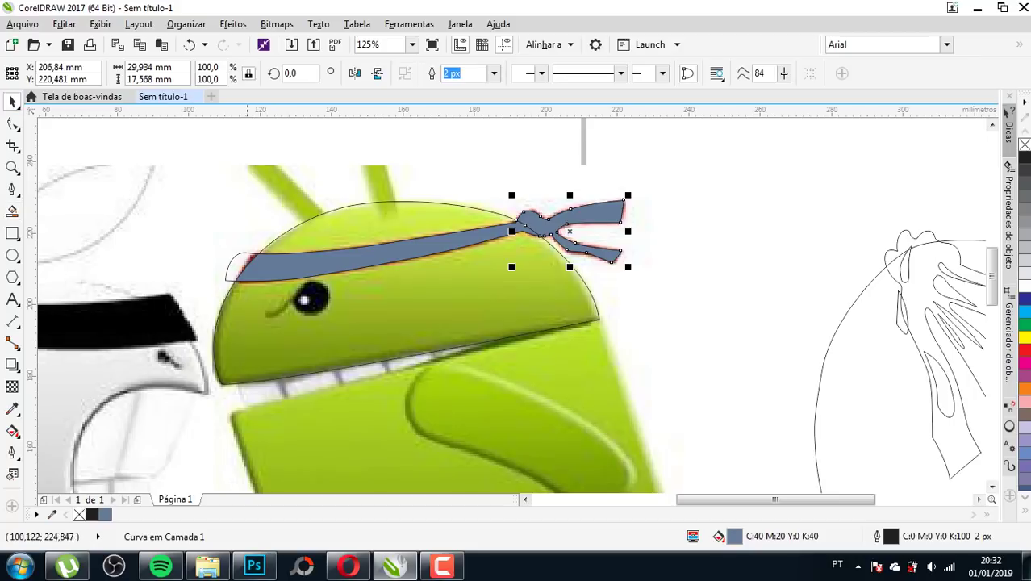
left_click(235, 255)
key("Escape")
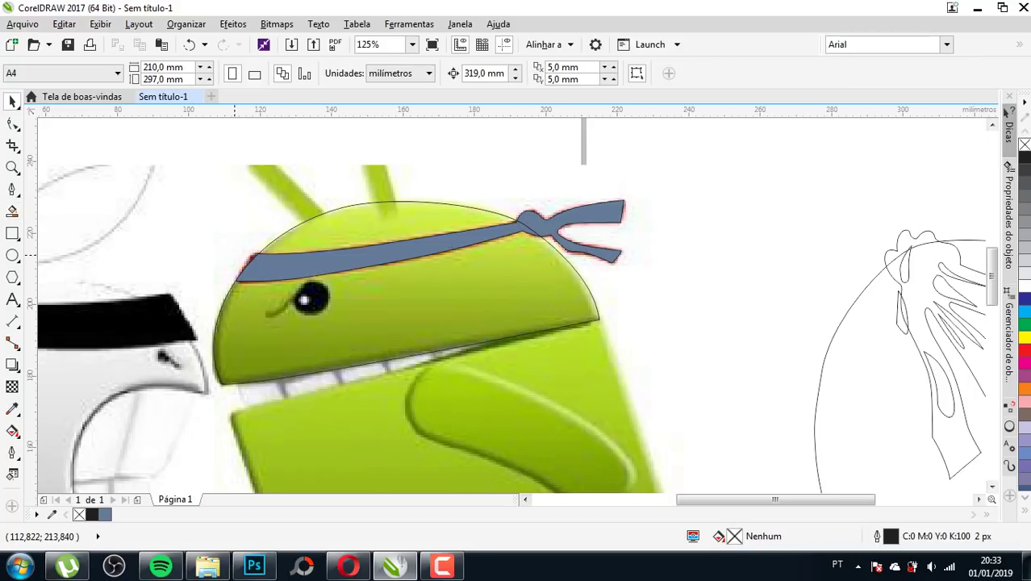
- Combine the headband shape and ribbon tail into one curve with Ctrl+L, then deselect
left_click(466, 243)
left_click(568, 221, "shift")
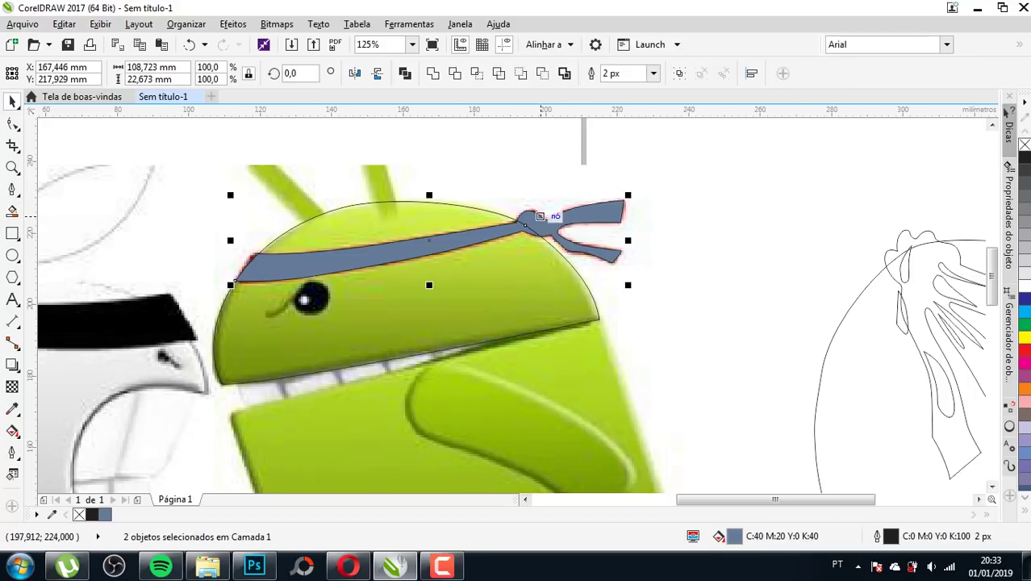
key("ctrl+l")
scroll(520, 226, "up", 1)
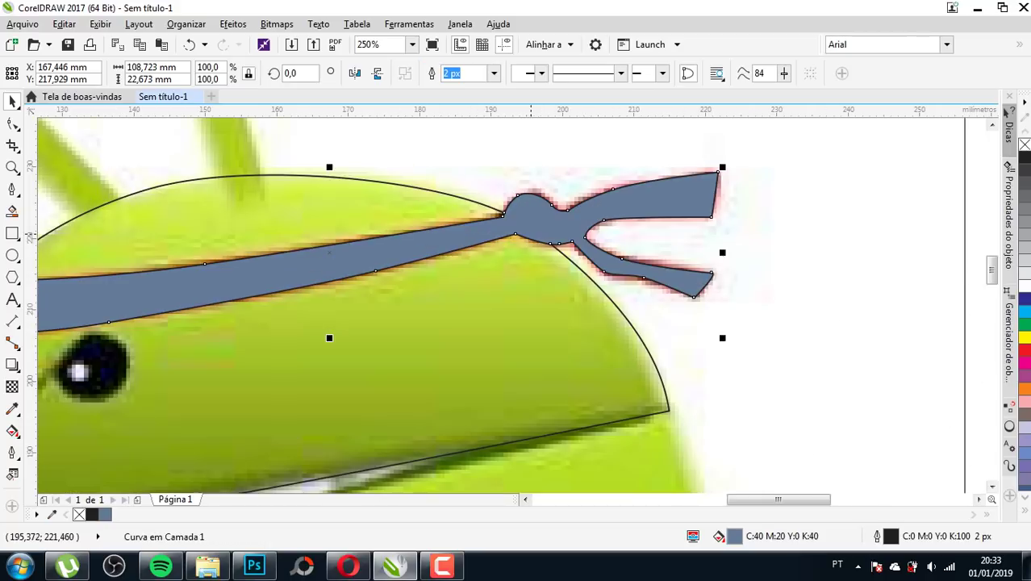
scroll(521, 226, "up", 1)
scroll(531, 242, "down", 2)
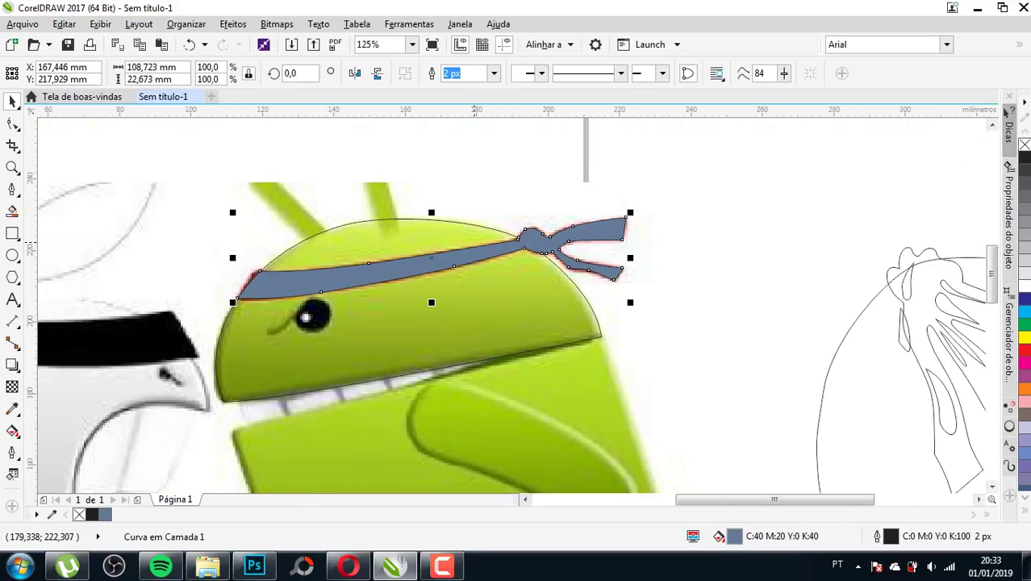
scroll(396, 216, "down", 1)
left_click(593, 169)
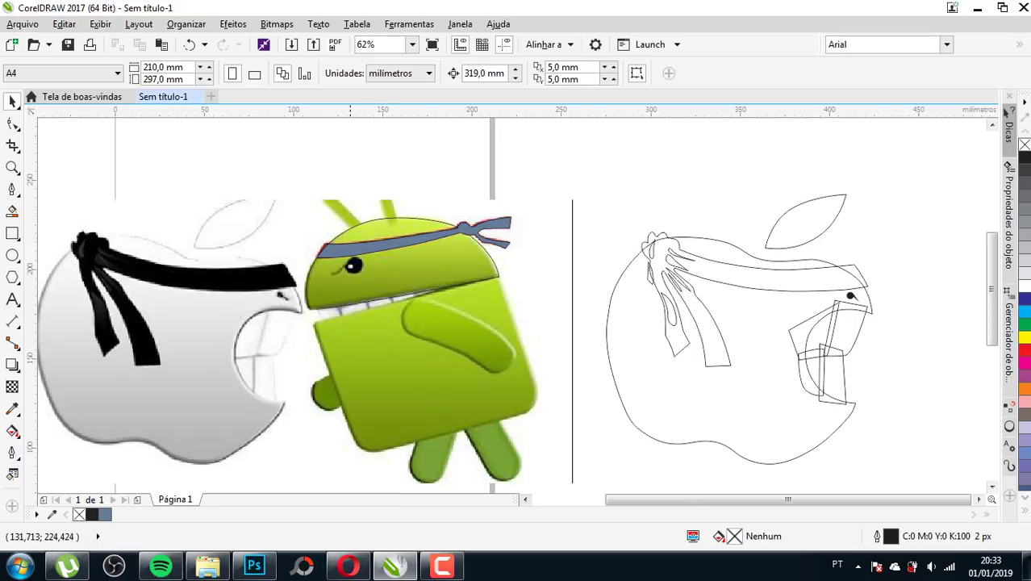
scroll(351, 225, "up", 2)
scroll(350, 225, "down", 1)
scroll(351, 225, "up", 1)
scroll(350, 225, "down", 1)
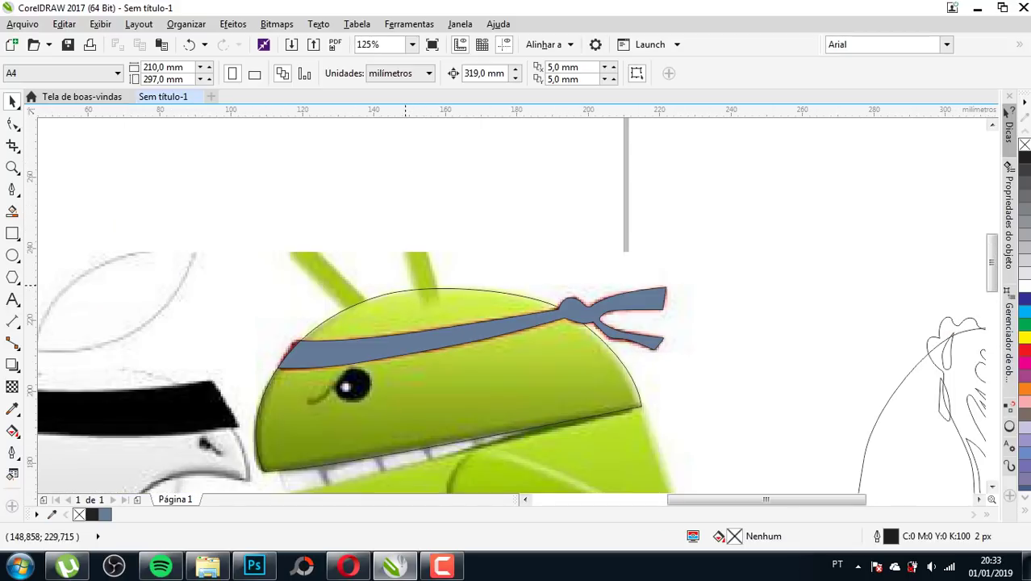
- Trace a closed Bézier outline around the left antenna
left_click(12, 188)
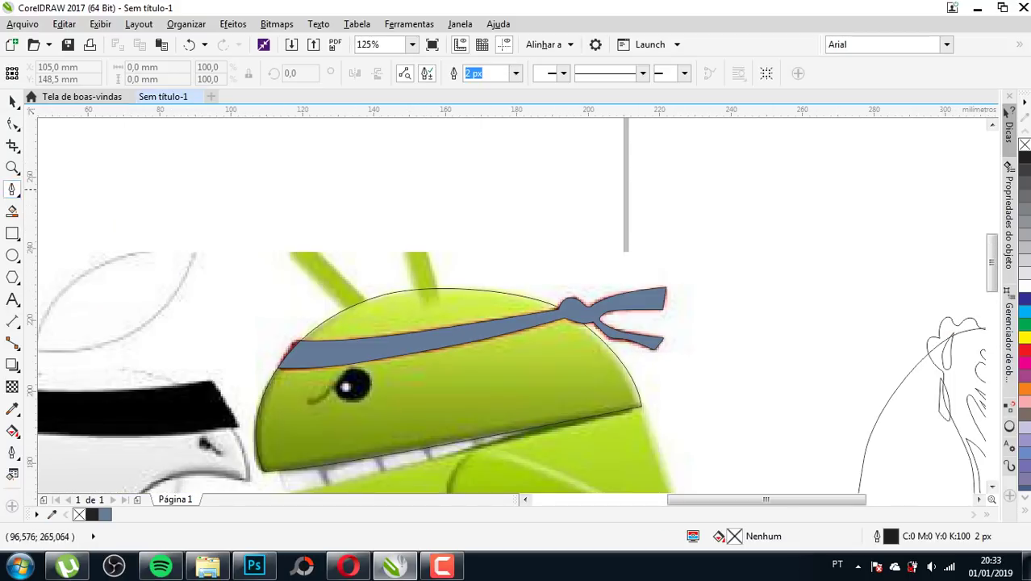
left_click(356, 315)
left_click_drag(254, 221, 282, 205)
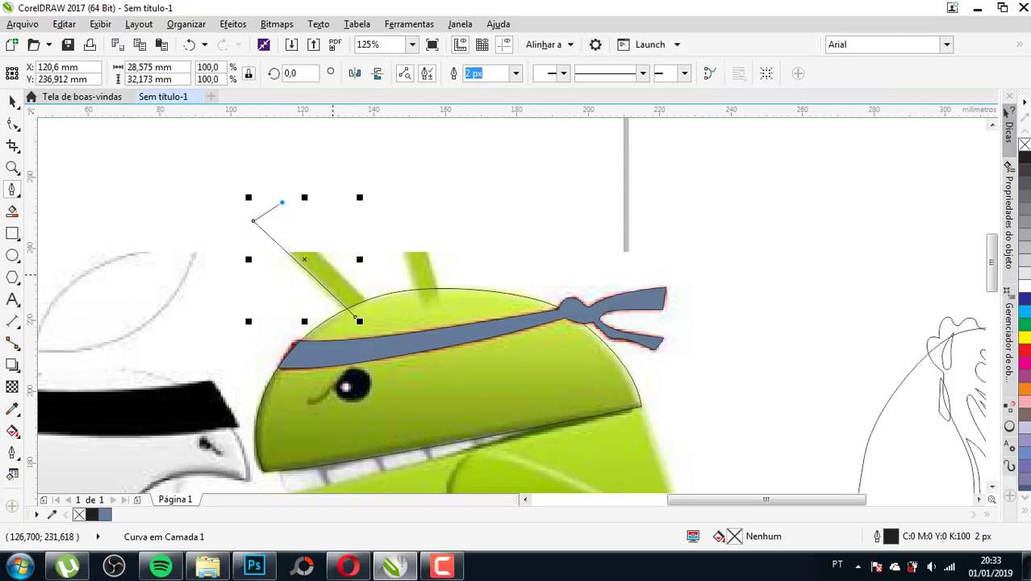
mouse_move(282, 205)
left_mouse_down()
mouse_move(274, 212)
mouse_move(376, 314)
left_mouse_up()
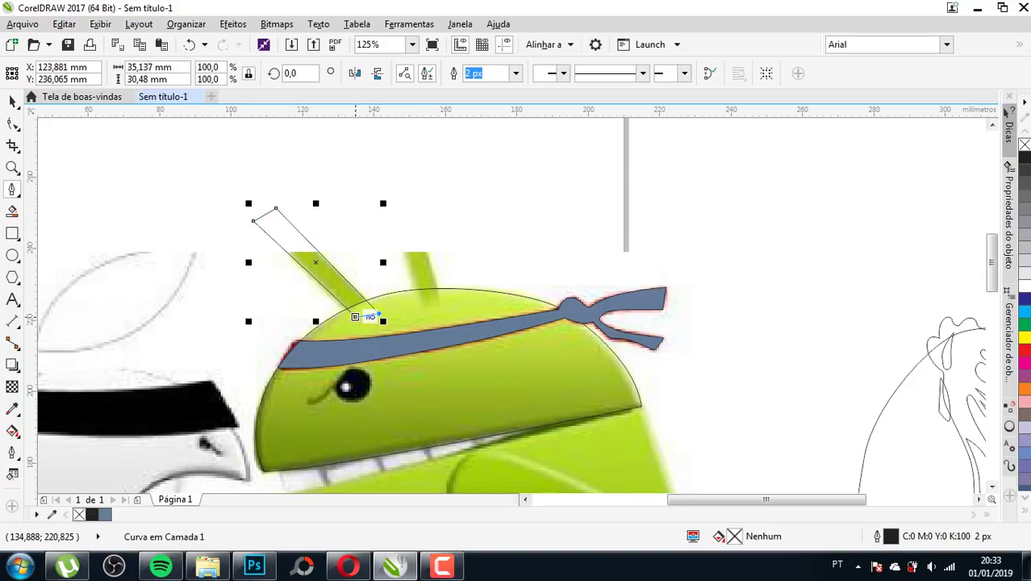
left_click(379, 313)
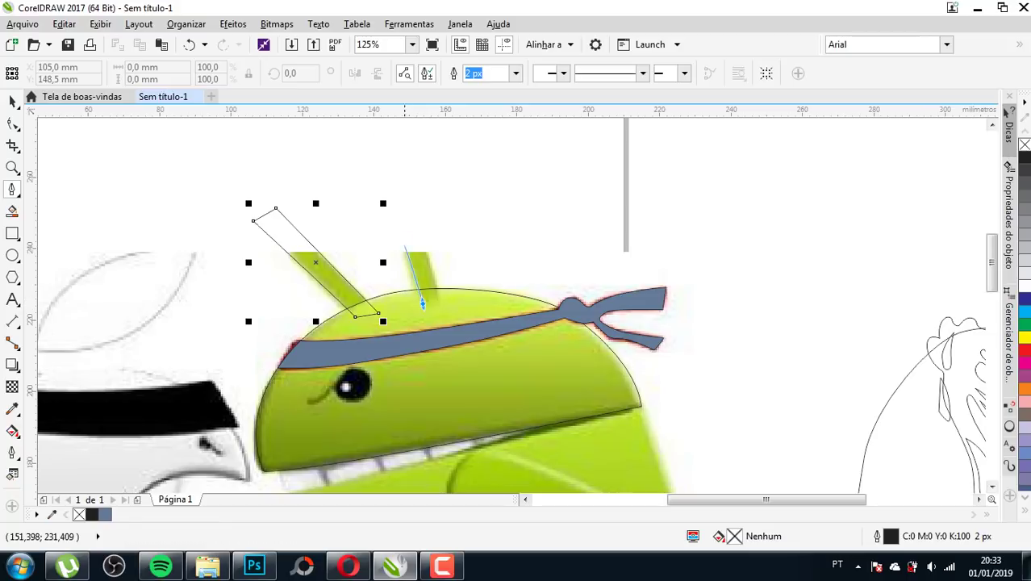
- Trace a closed Bézier outline around the right antenna
left_click_drag(399, 243, 422, 303)
left_click(422, 305)
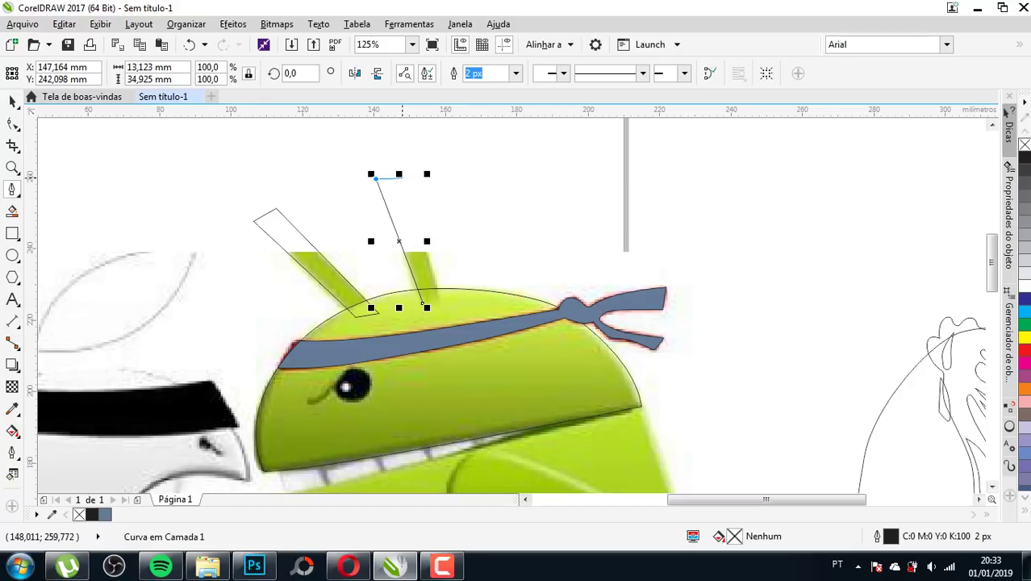
left_click(405, 176)
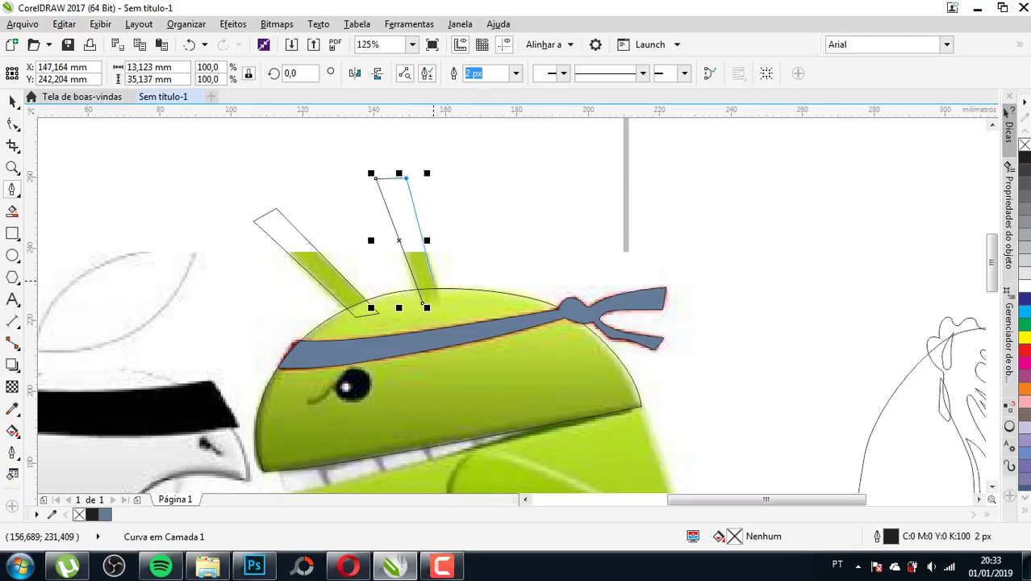
left_click(441, 303)
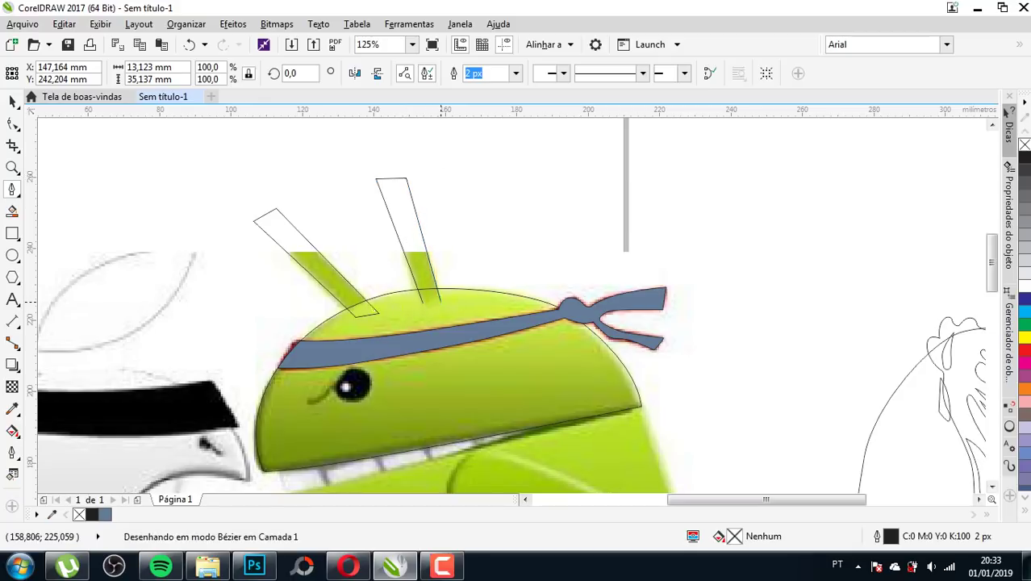
scroll(411, 226, "down", 1)
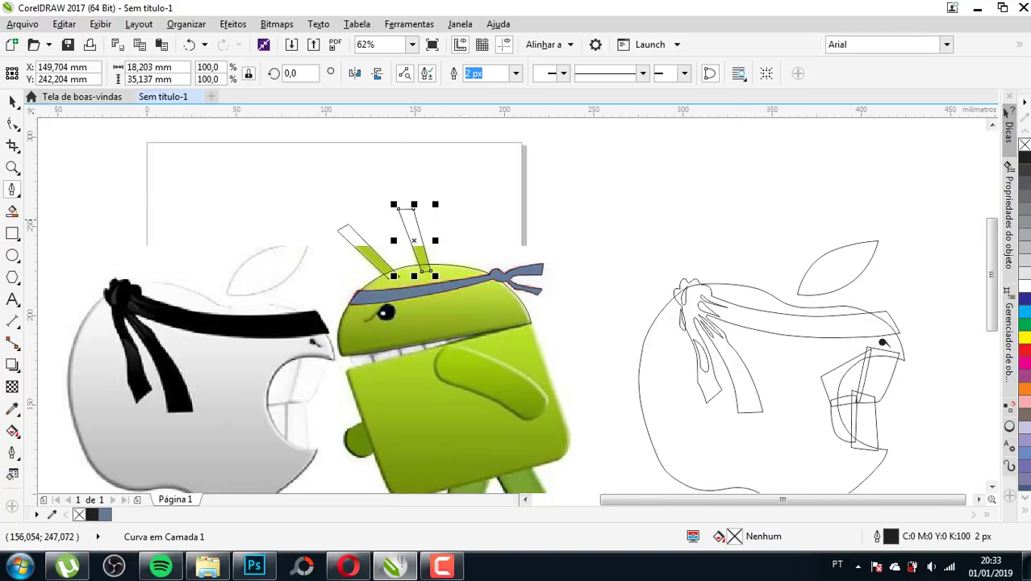
scroll(412, 218, "up", 3)
- Check the antenna outlines' nodes with the Shape tool
left_click(13, 122)
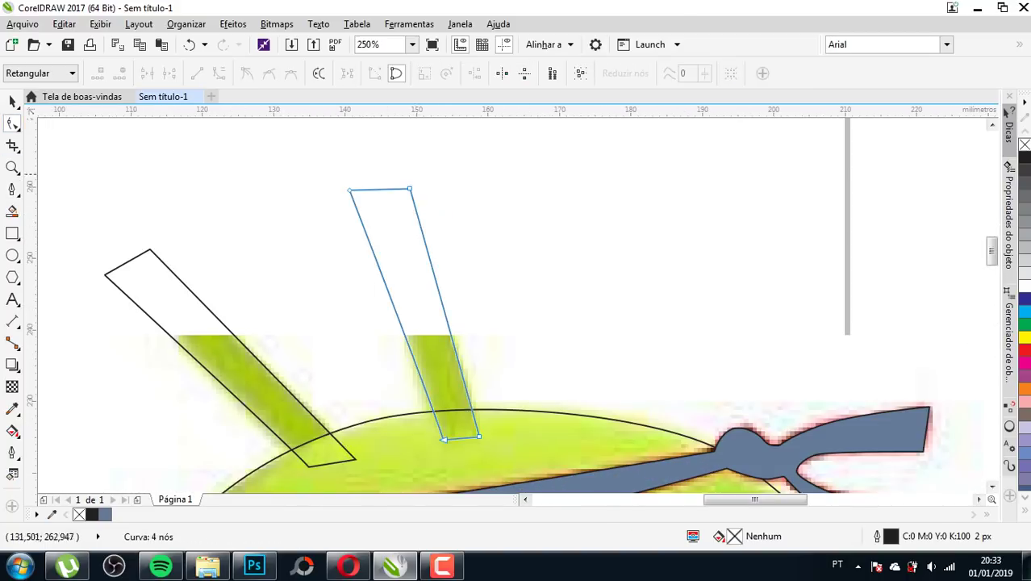
scroll(375, 214, "down", 2)
scroll(375, 213, "down", 3)
scroll(376, 215, "up", 3)
scroll(387, 215, "up", 2)
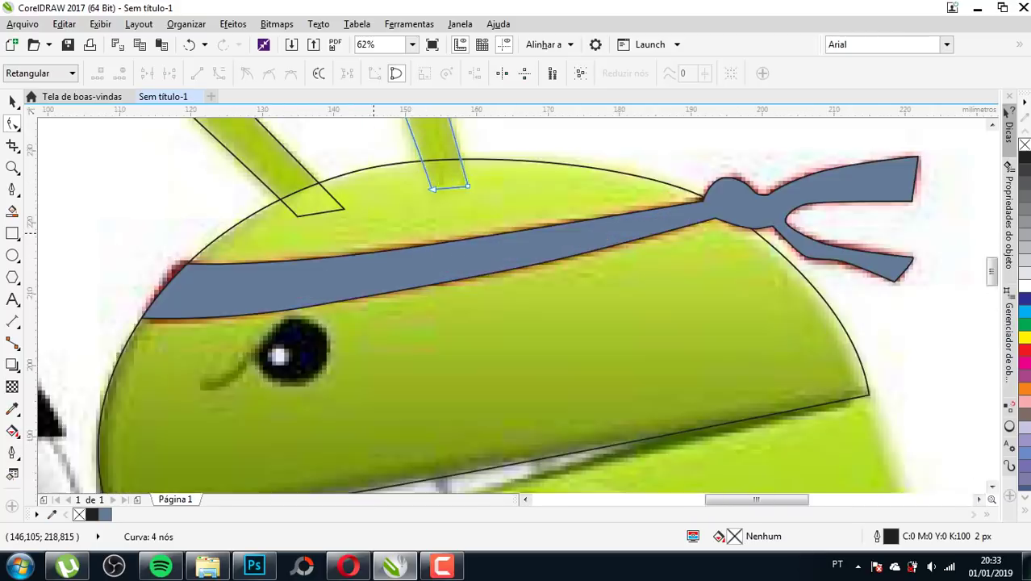
scroll(401, 216, "down", 1)
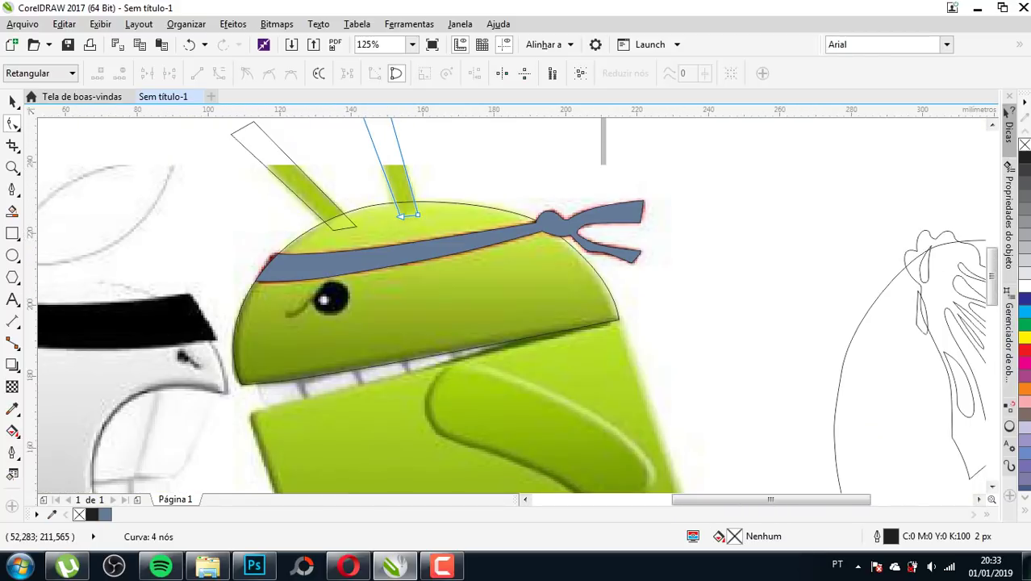
left_click(12, 189)
scroll(311, 306, "up", 1)
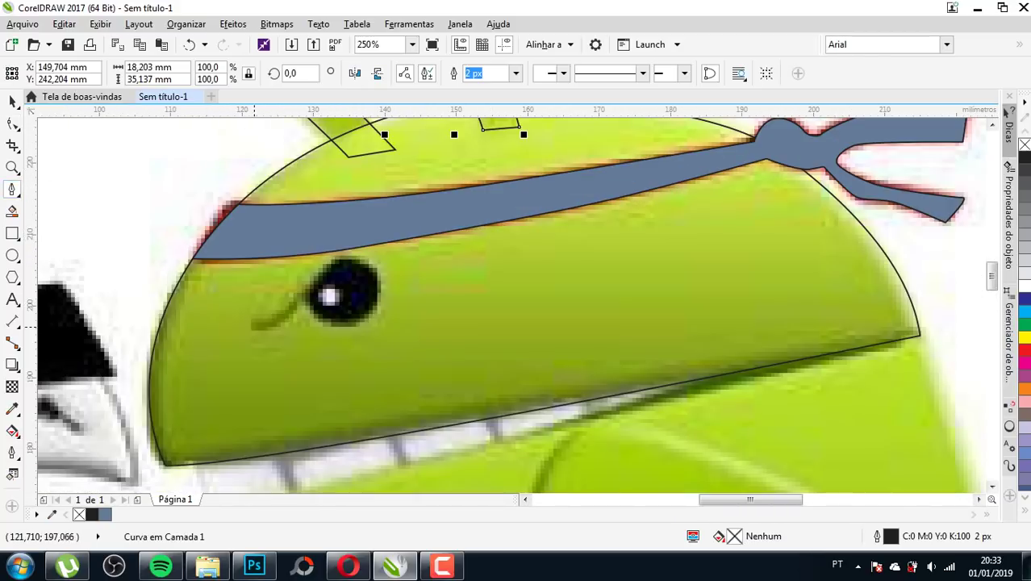
- Trace the dark stroke beside the android's eye as a Bézier curve
left_click(254, 326)
left_click_drag(289, 317, 298, 304)
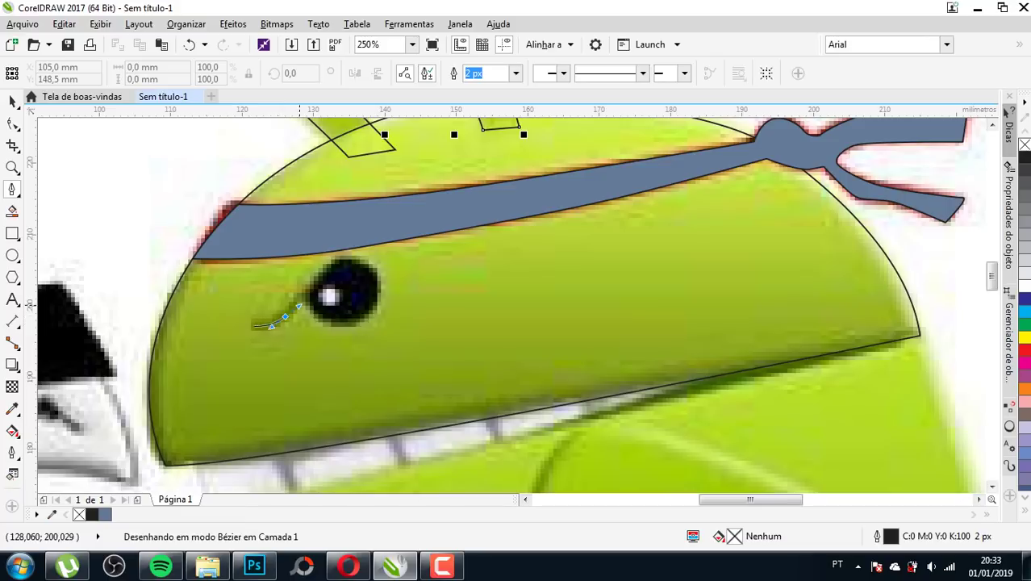
left_click_drag(338, 255, 371, 281)
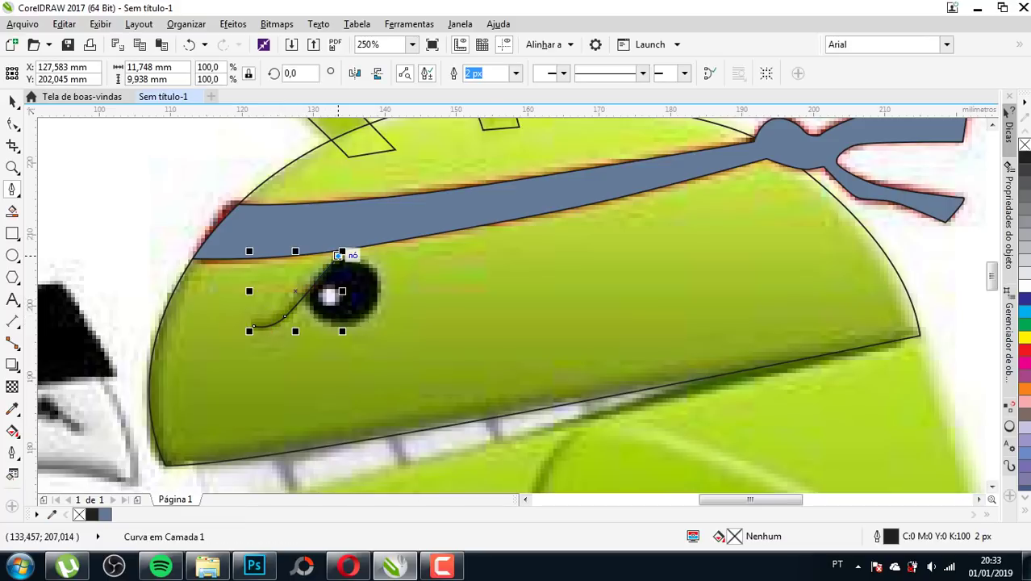
key("space")
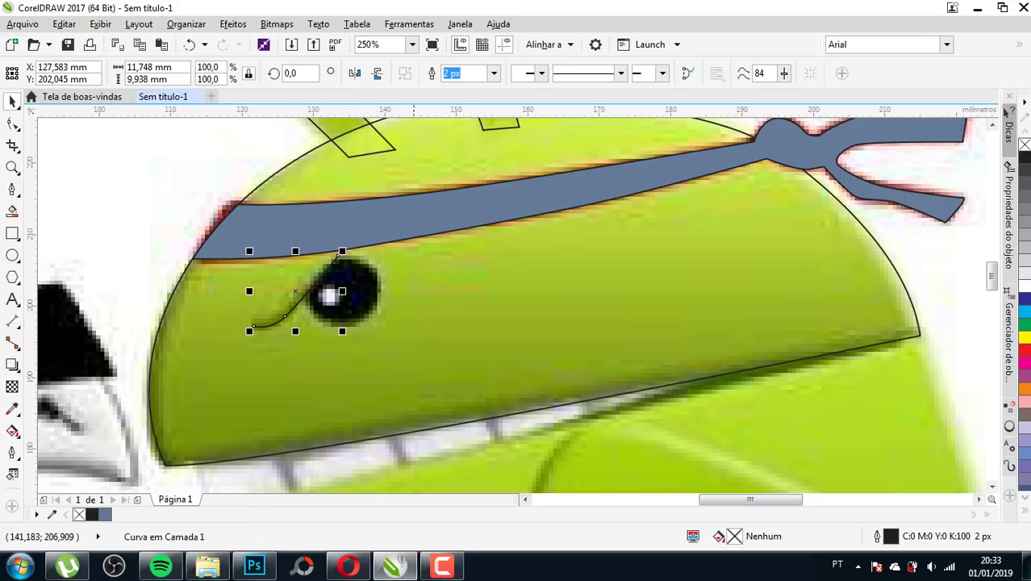
- Set the curve's outline width to 8 px
left_click(494, 73)
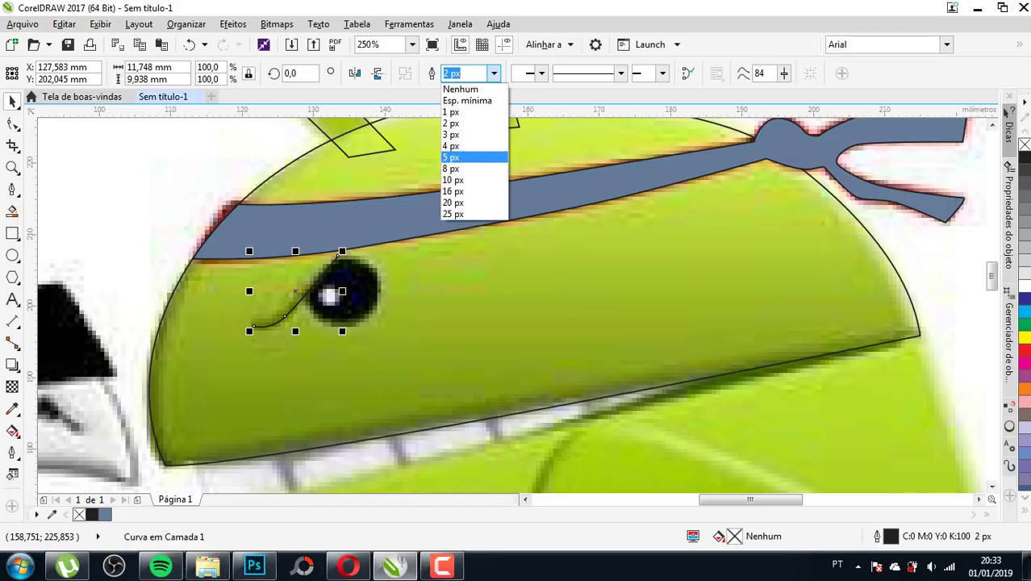
left_click(452, 157)
left_click(493, 74)
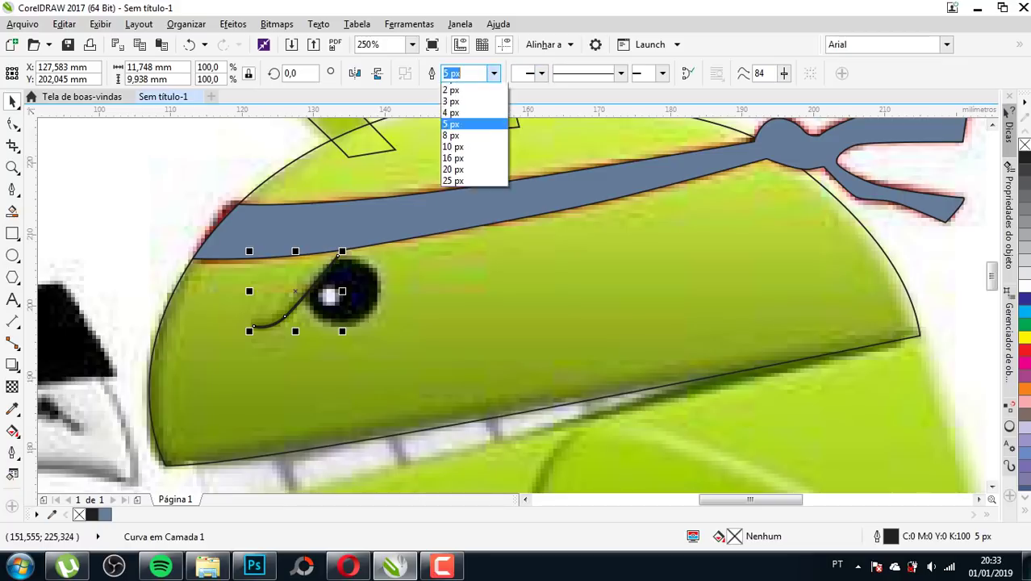
left_click(451, 168)
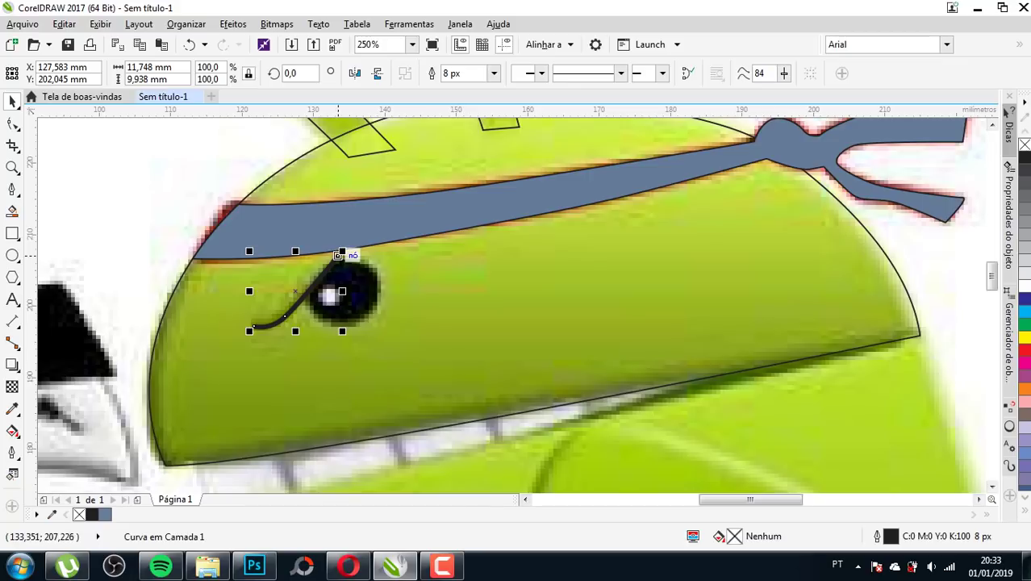
- Draw a circle around the android's eye with the Ellipse tool
left_click(12, 255)
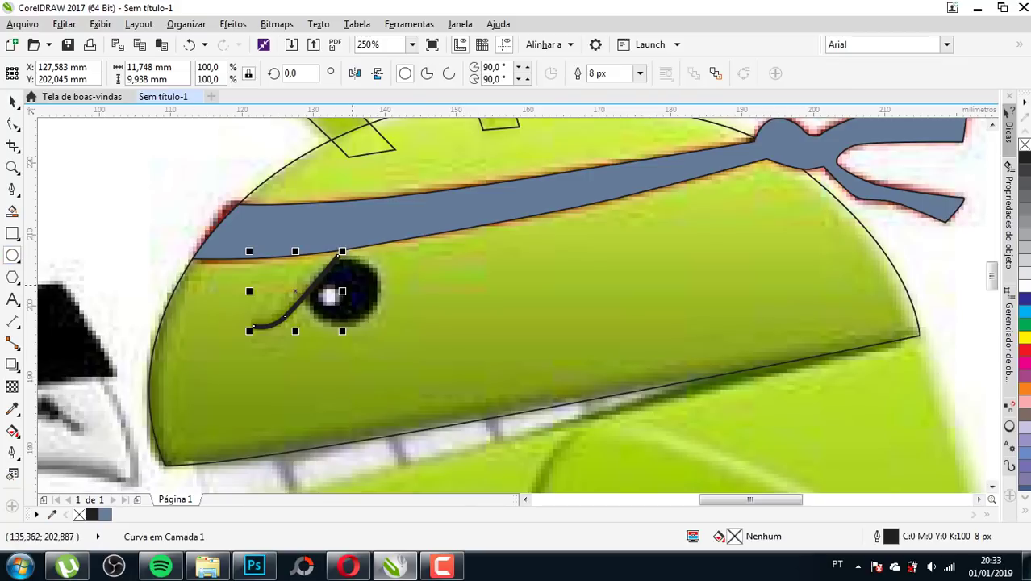
scroll(351, 296, "up", 2)
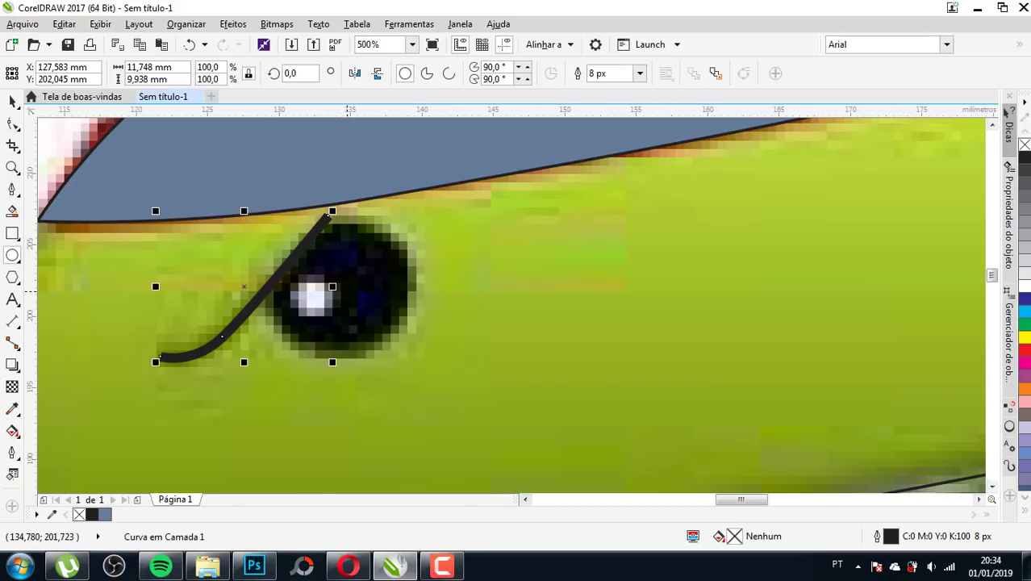
scroll(359, 303, "up", 2)
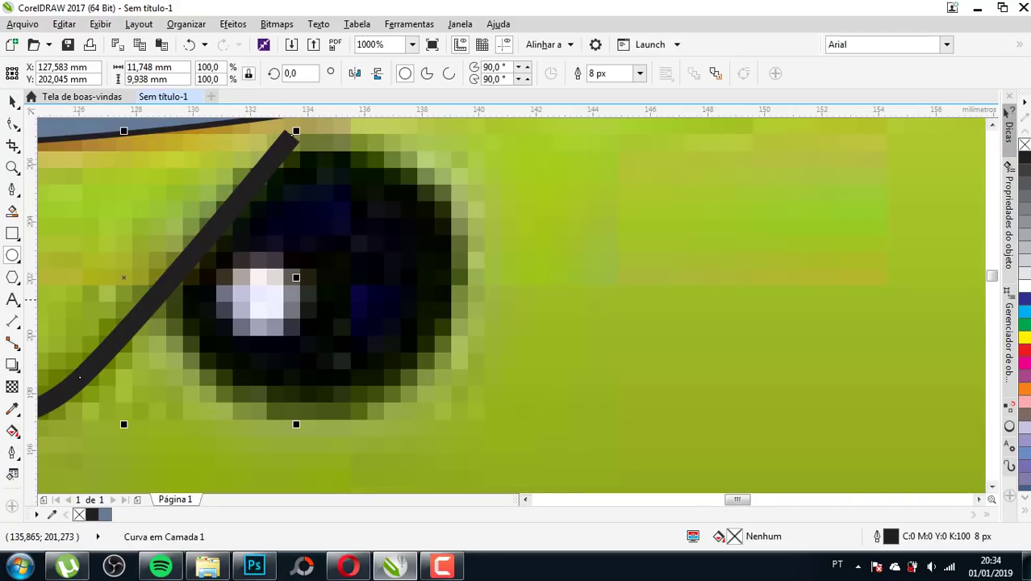
scroll(361, 299, "down", 2)
left_click_drag(335, 279, 263, 236)
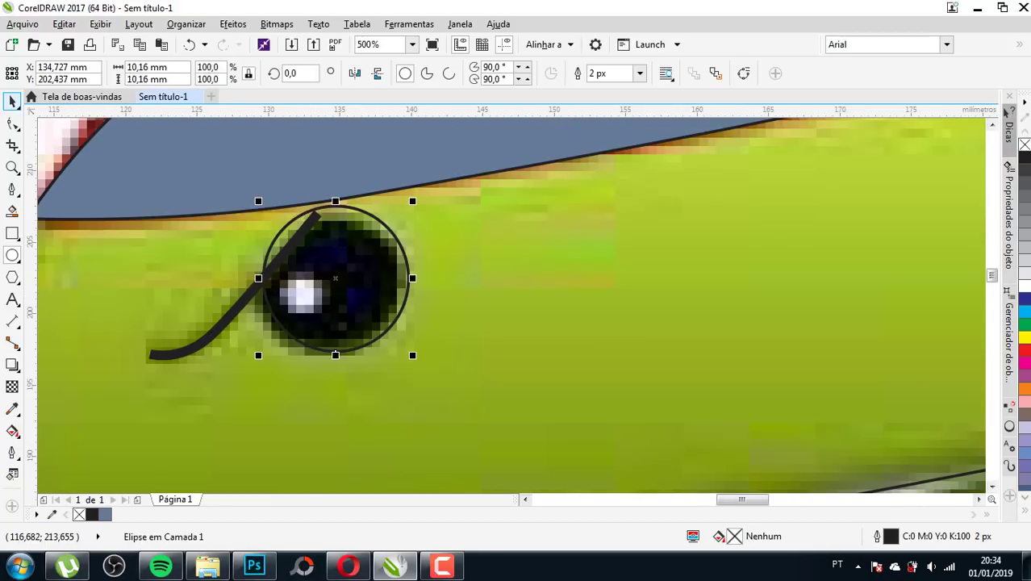
- Move the circle down and shrink it to fit the eye's edge
left_click(12, 100)
left_click_drag(323, 246, 324, 259)
left_click_drag(413, 370, 402, 357)
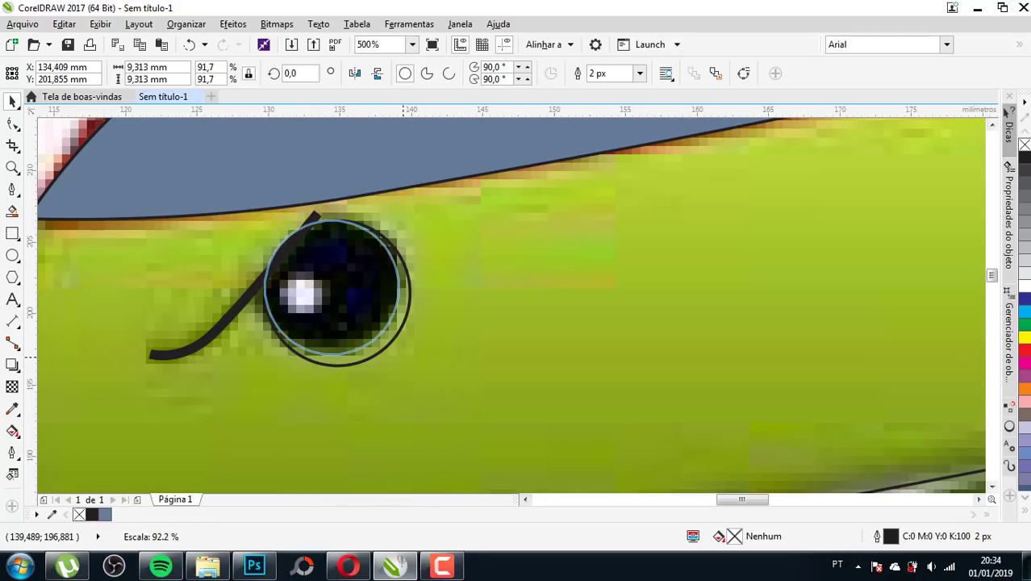
scroll(330, 290, "up", 2)
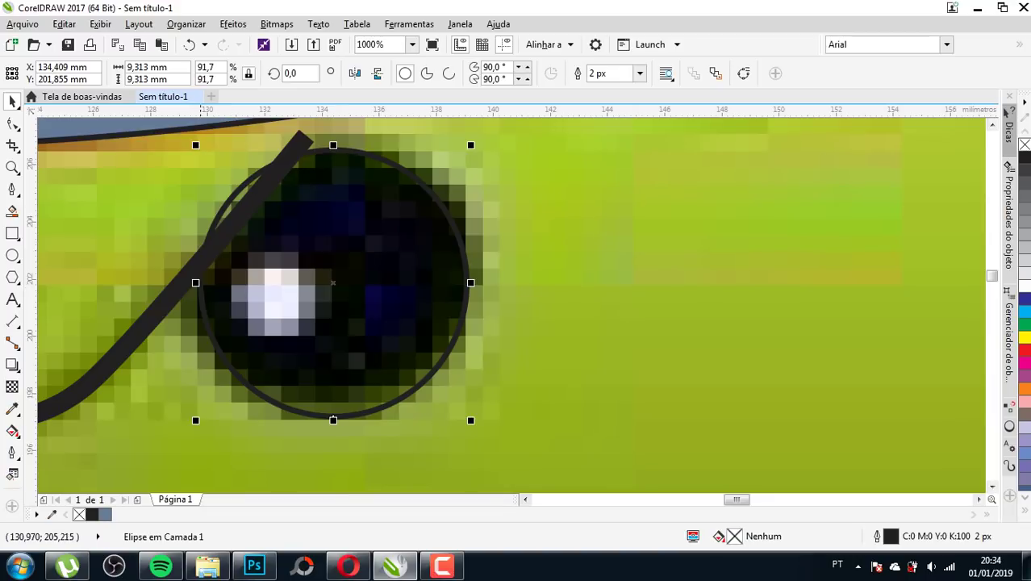
left_click_drag(195, 145, 205, 154)
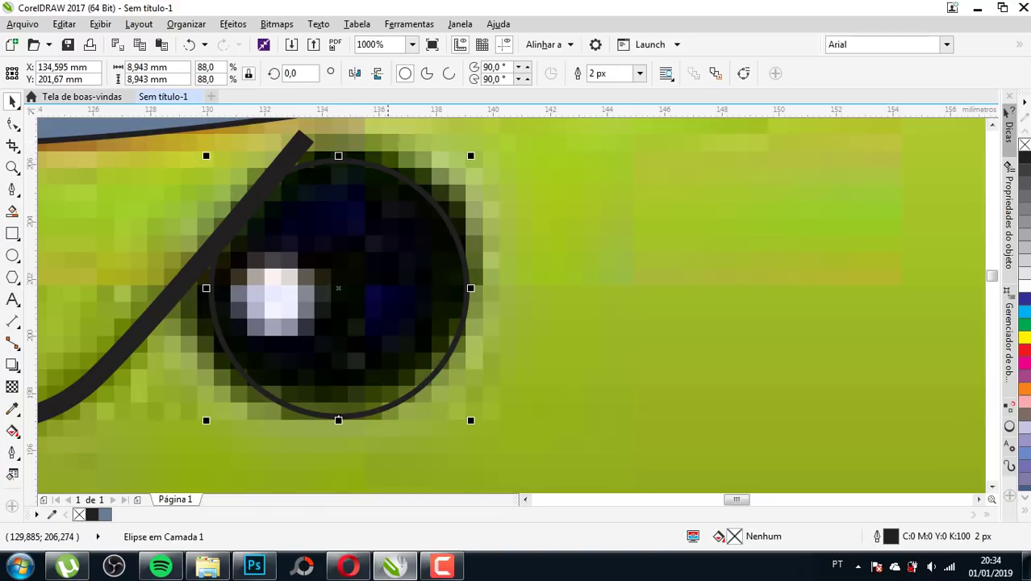
- Make a small copy of the circle sized over the eye's white highlight
left_click_drag(473, 157, 379, 246)
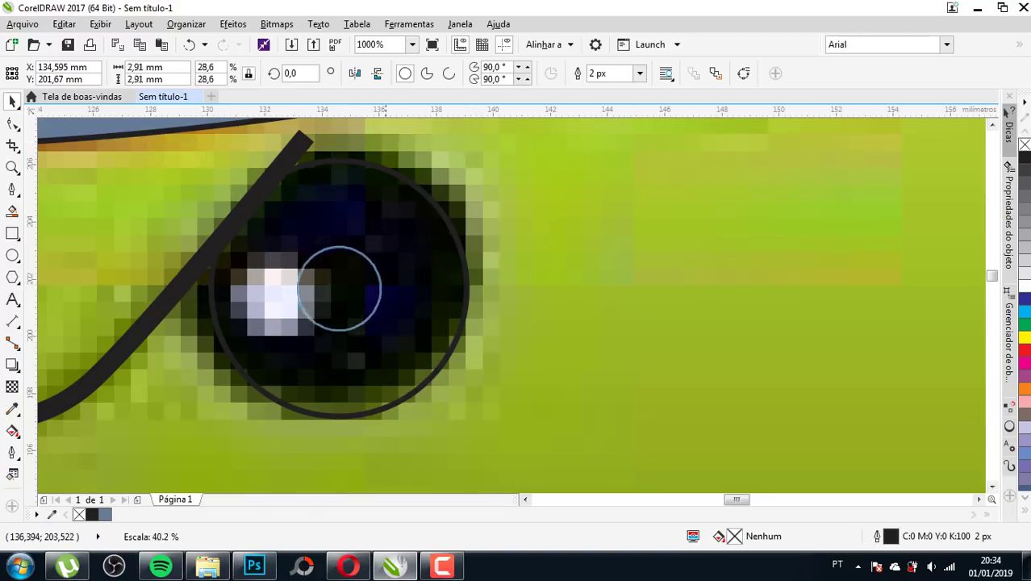
left_click_drag(379, 284, 273, 295)
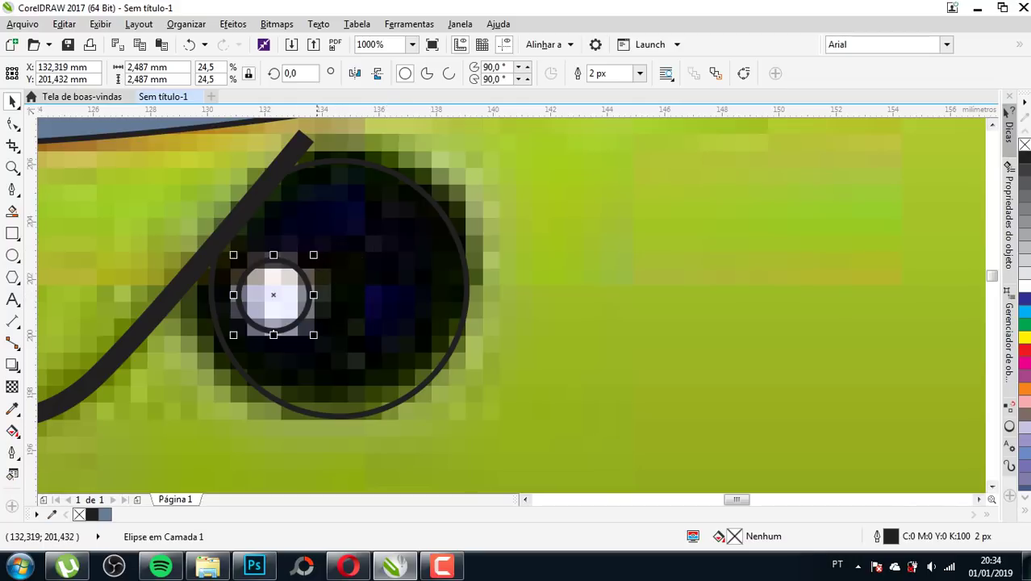
left_click_drag(313, 255, 323, 246)
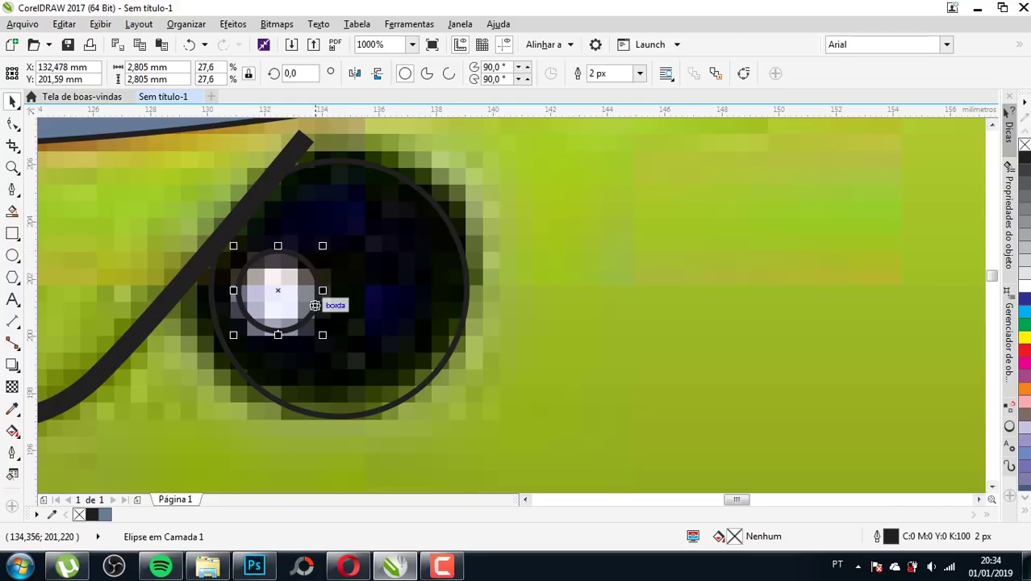
- Copy the highlight circle up-right and enlarge the copy to about 230%
left_click_drag(277, 290, 335, 277)
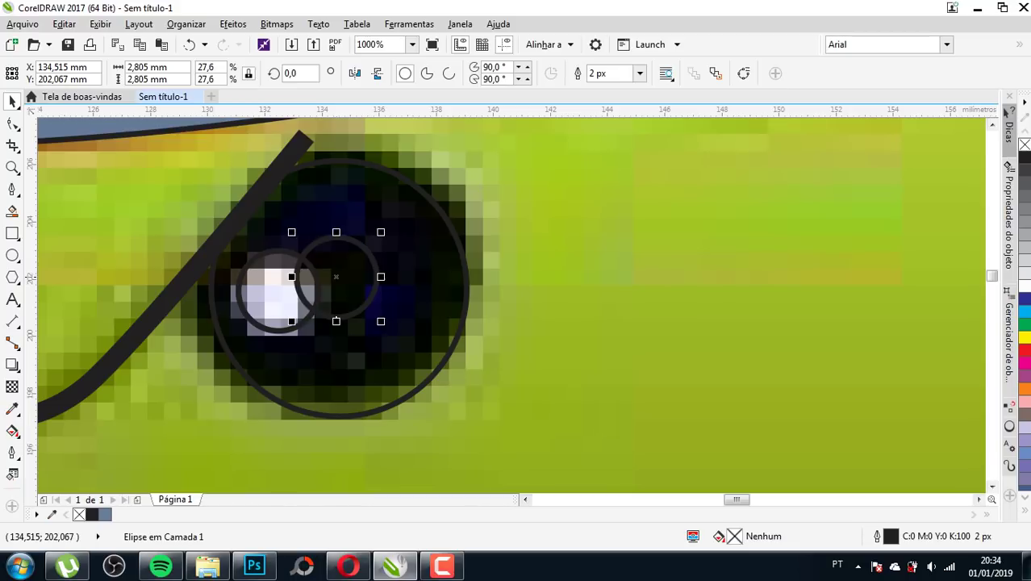
left_click_drag(292, 233, 238, 209)
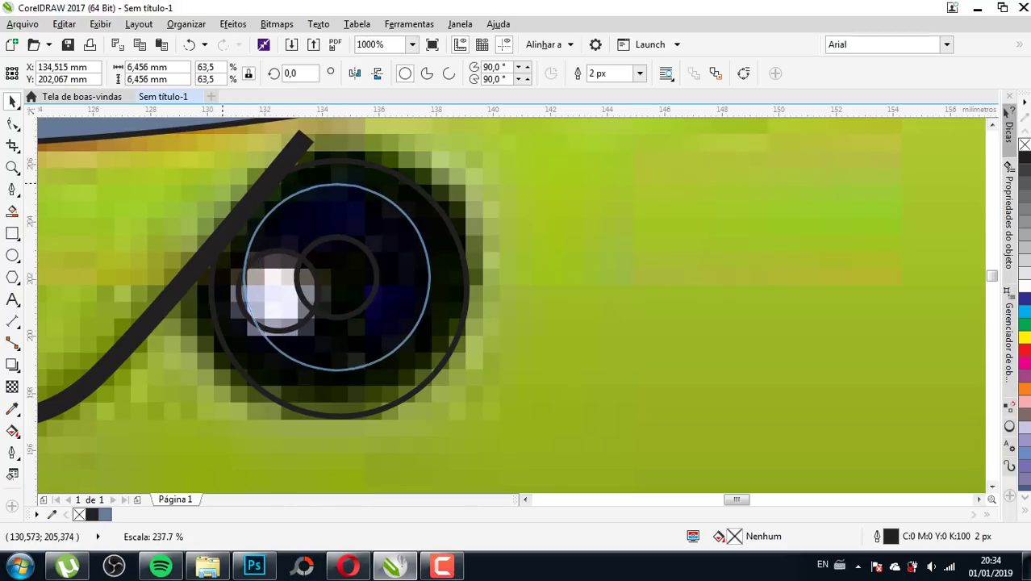
mouse_move(238, 208)
left_mouse_down()
mouse_move(235, 180)
mouse_move(288, 228)
left_mouse_up()
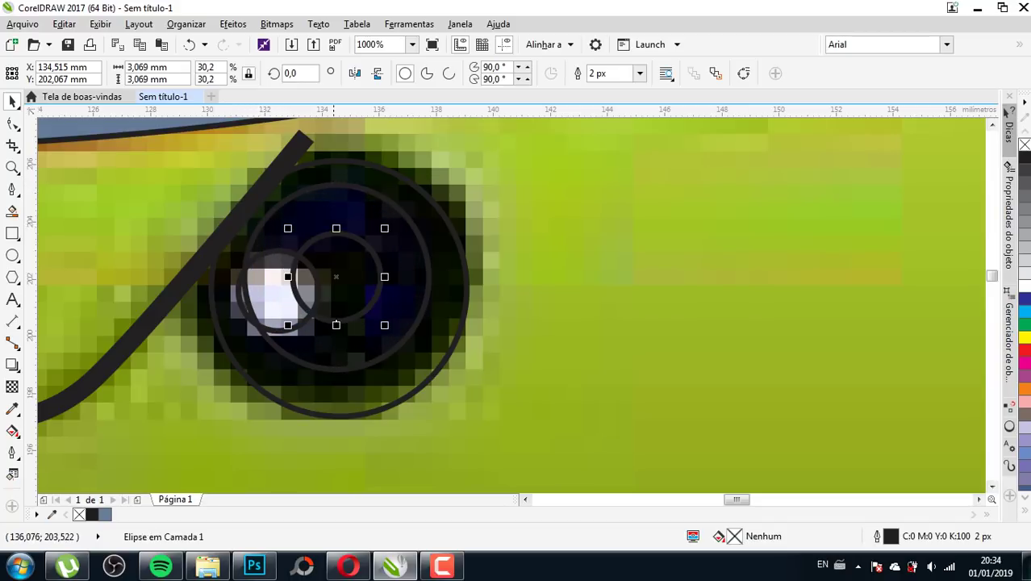
- Cut the highlight from the medium circle with Front minus Back, then draw a wedge over its right side
left_click(347, 189, "shift")
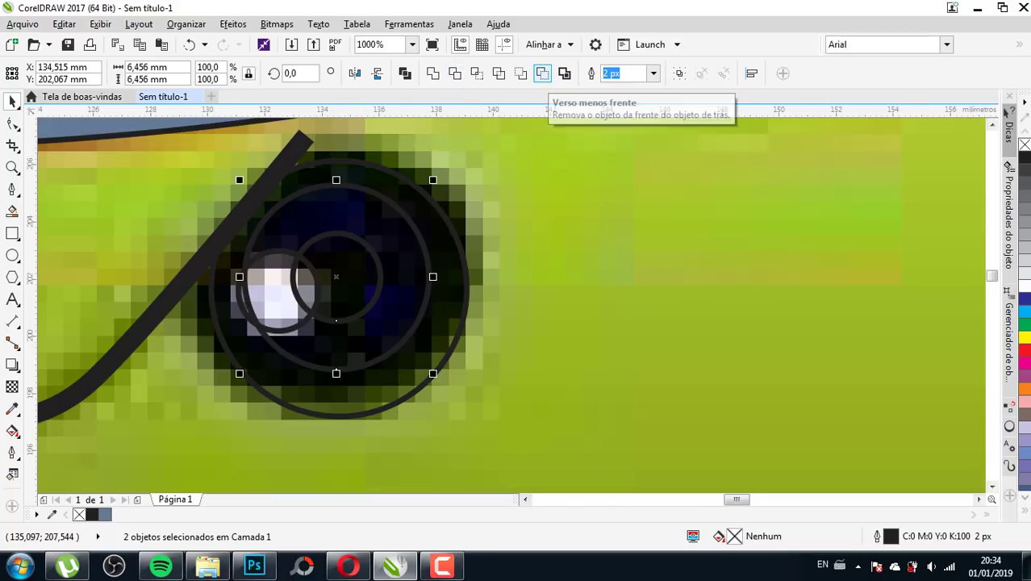
left_click(542, 73)
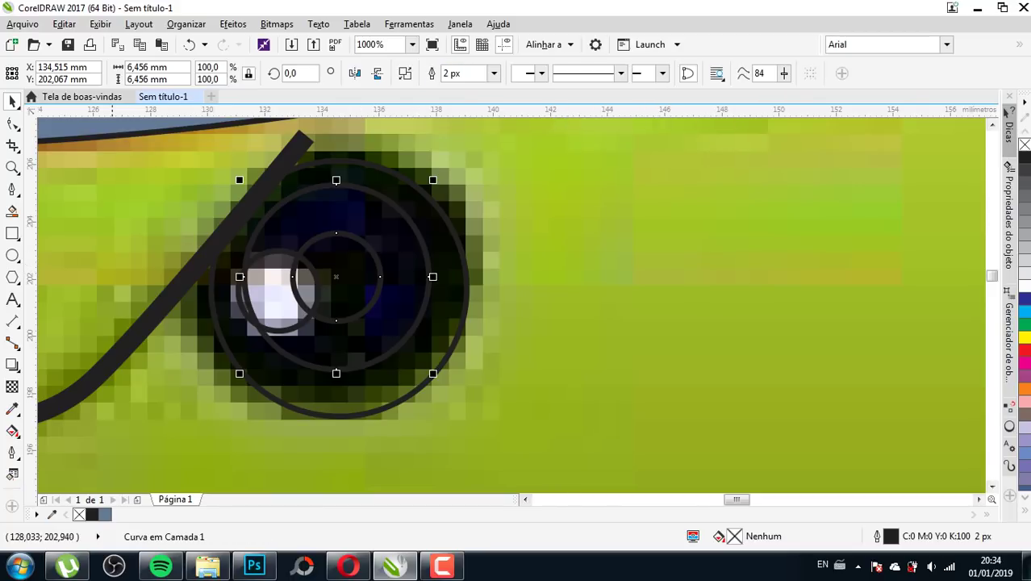
left_click(12, 188)
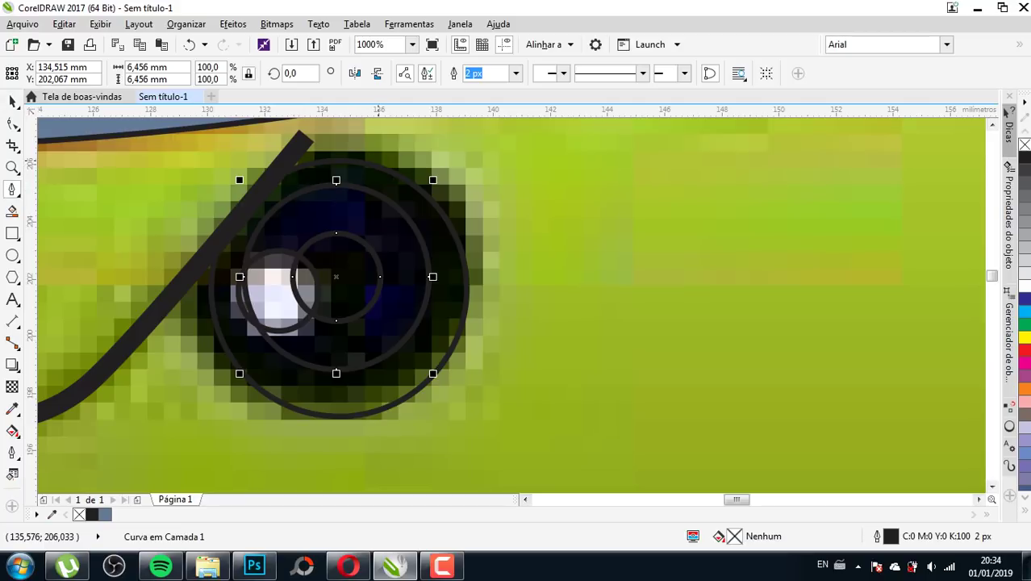
left_click(379, 148)
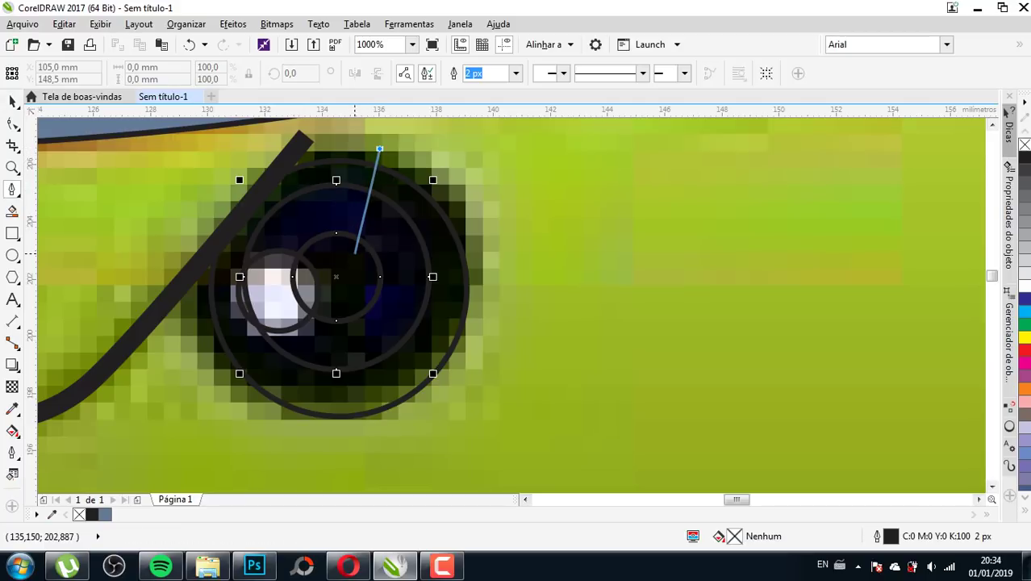
left_click(349, 266)
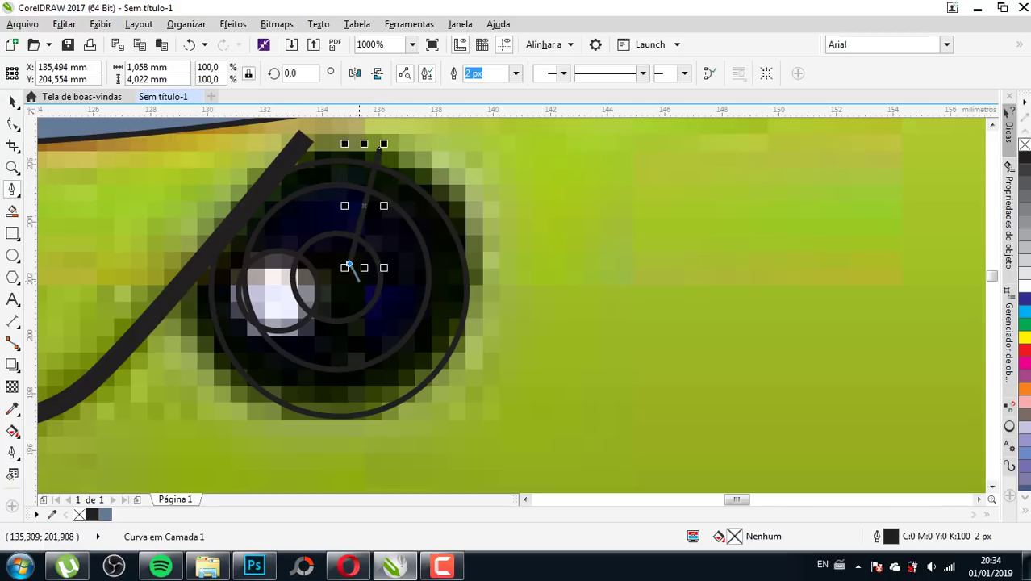
left_click(506, 294)
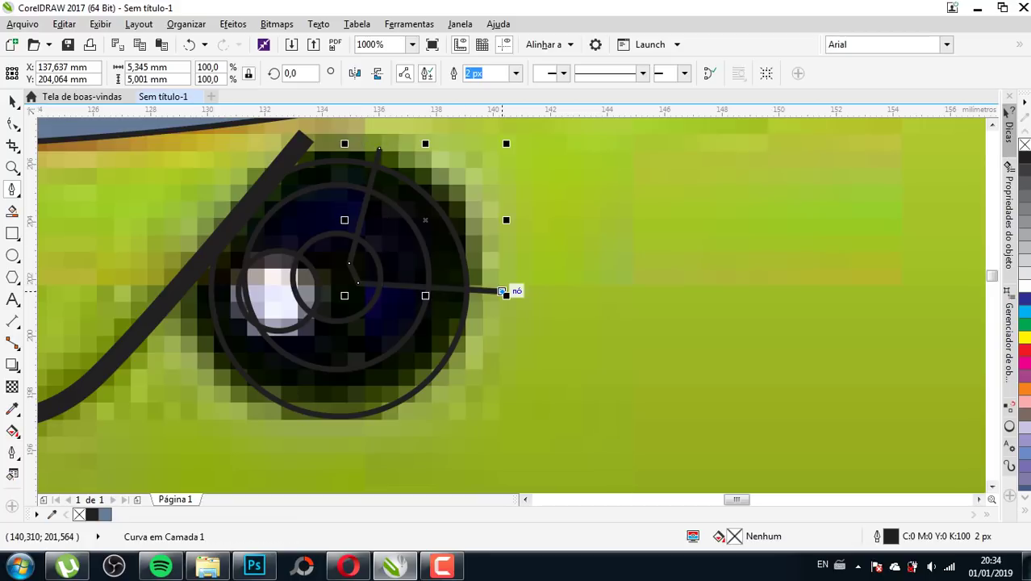
left_click(506, 181)
left_click(379, 149)
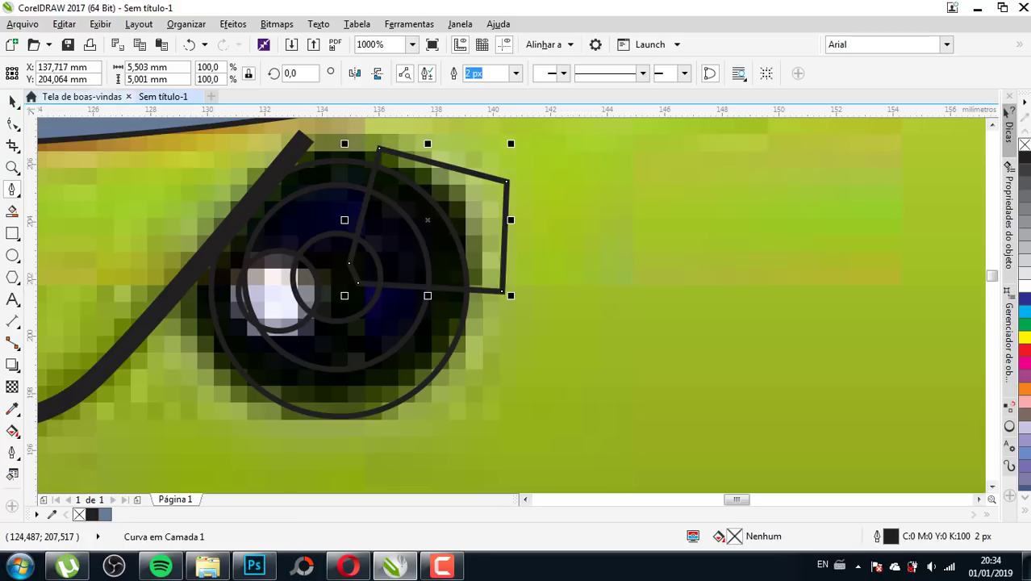
- Trim the wedge out of the ring and delete the leftover wedge
left_click(12, 101)
left_click(345, 183)
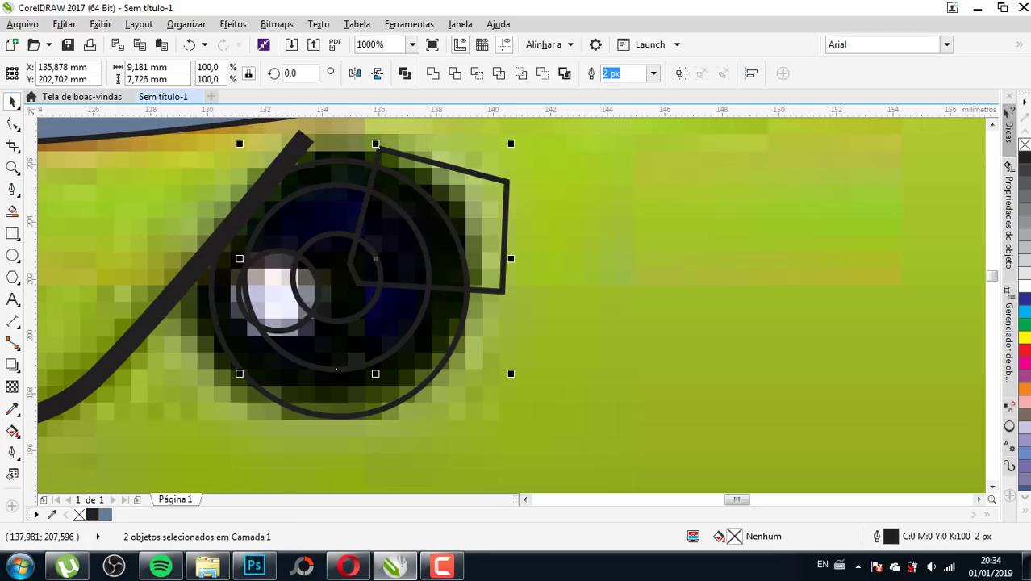
left_click(508, 227)
left_click(507, 229)
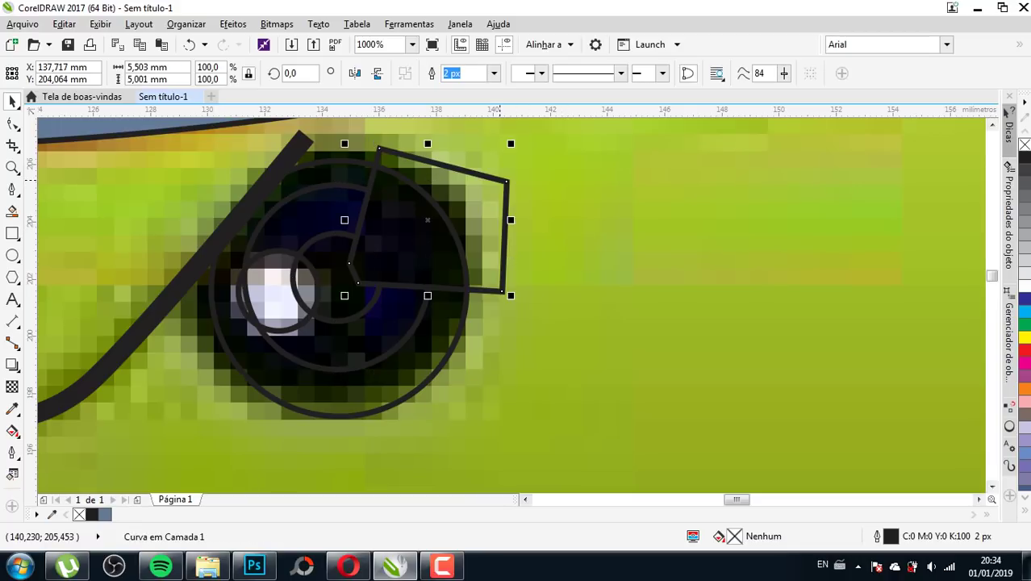
key("Delete")
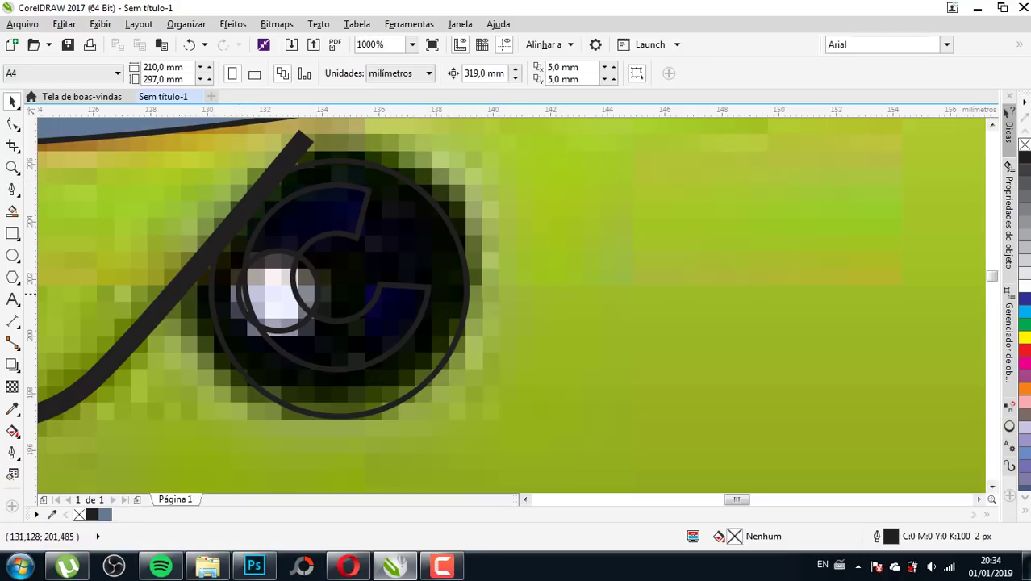
- Fill the small highlight circle white
left_click(235, 292)
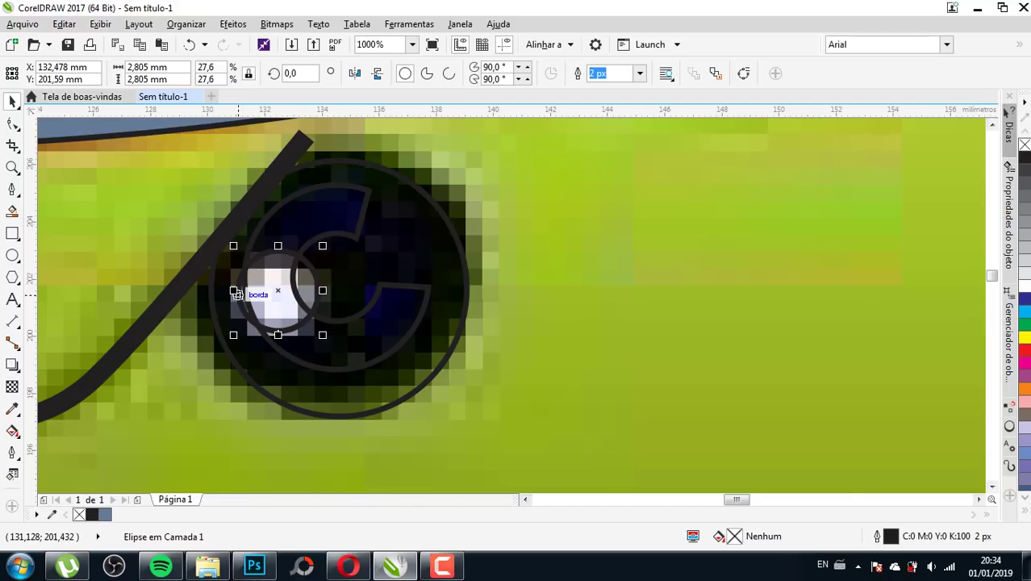
scroll(236, 294, "down", 2)
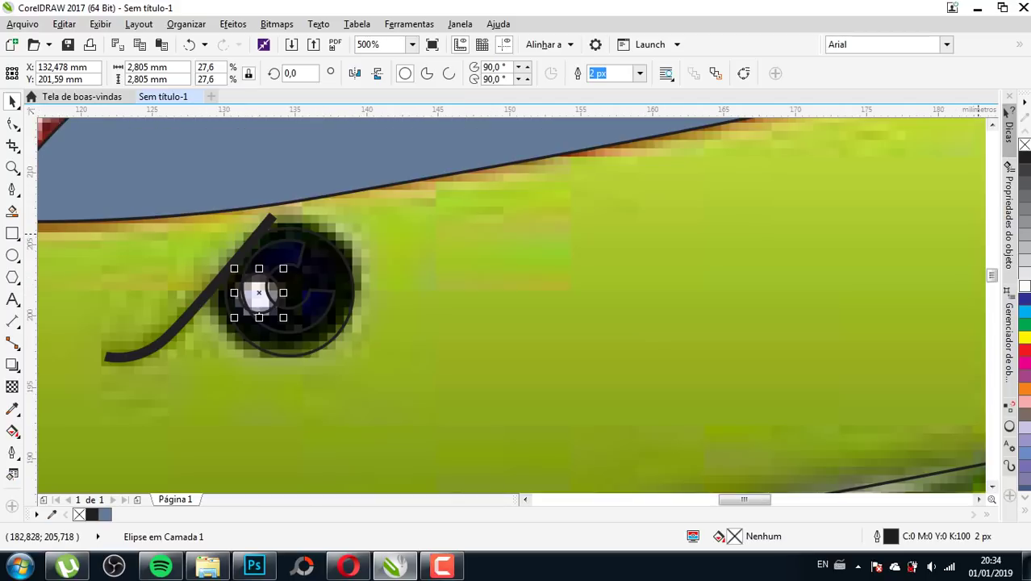
left_click(1025, 287)
- Sample the dark navy (#000020) from the bitmap eye as a document colour
left_click(319, 264)
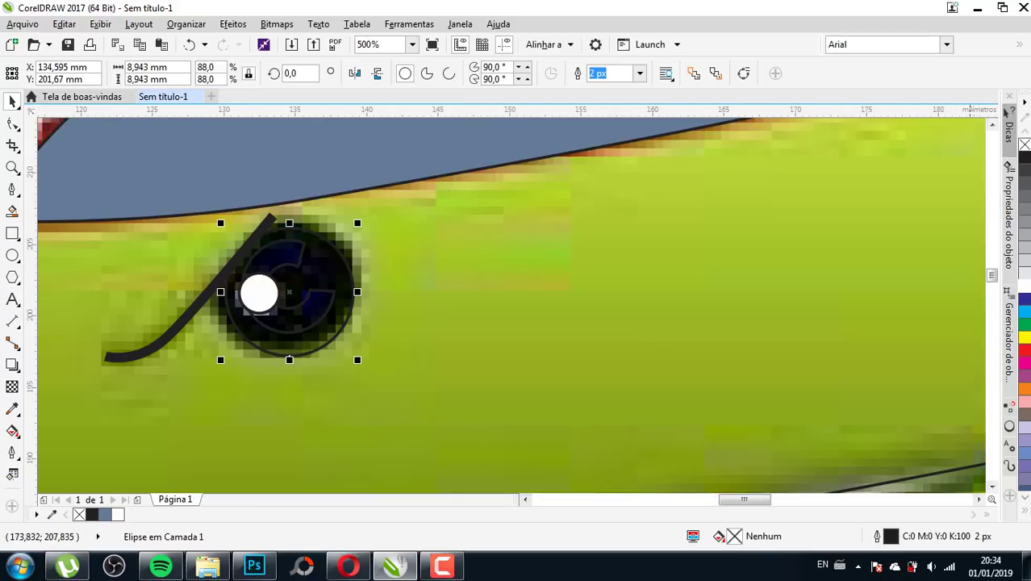
left_click(51, 514)
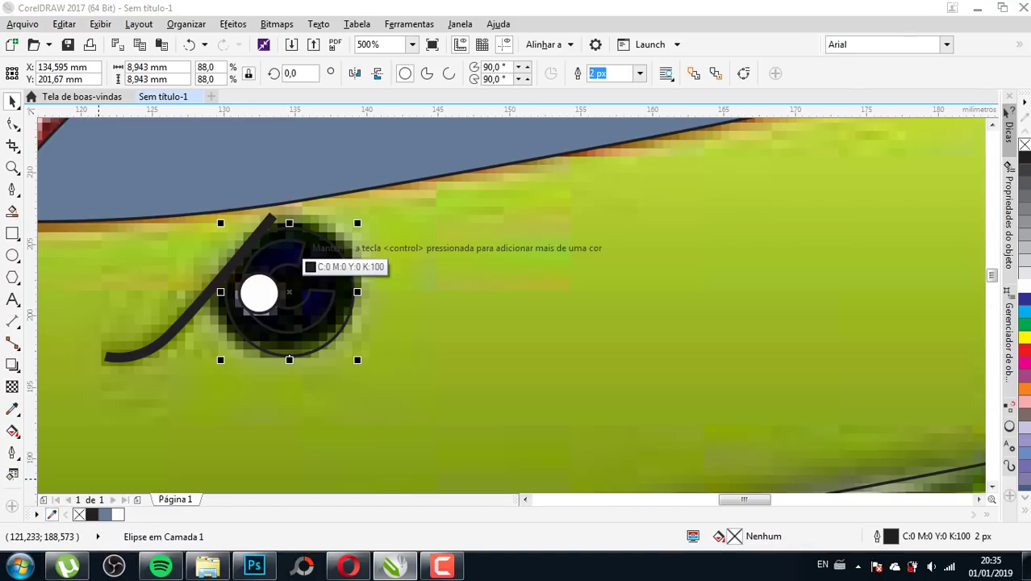
left_click(296, 262)
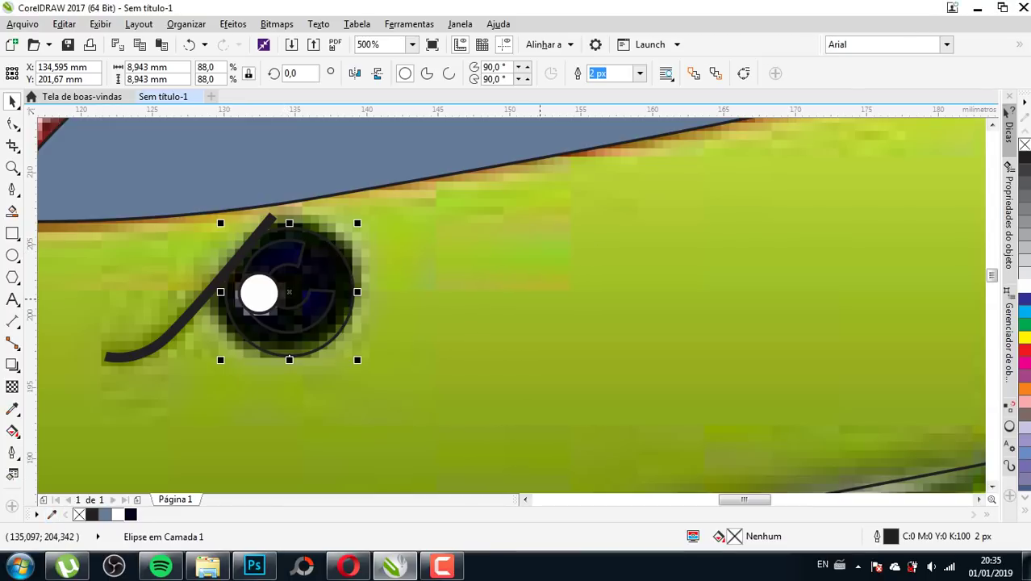
left_click(129, 514)
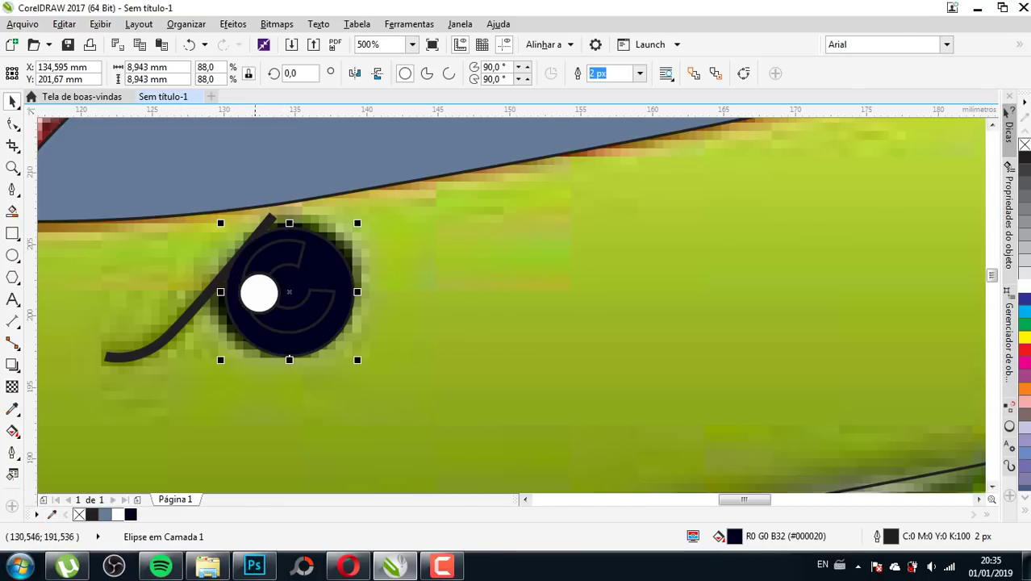
key("ctrl+z")
key("Tab")
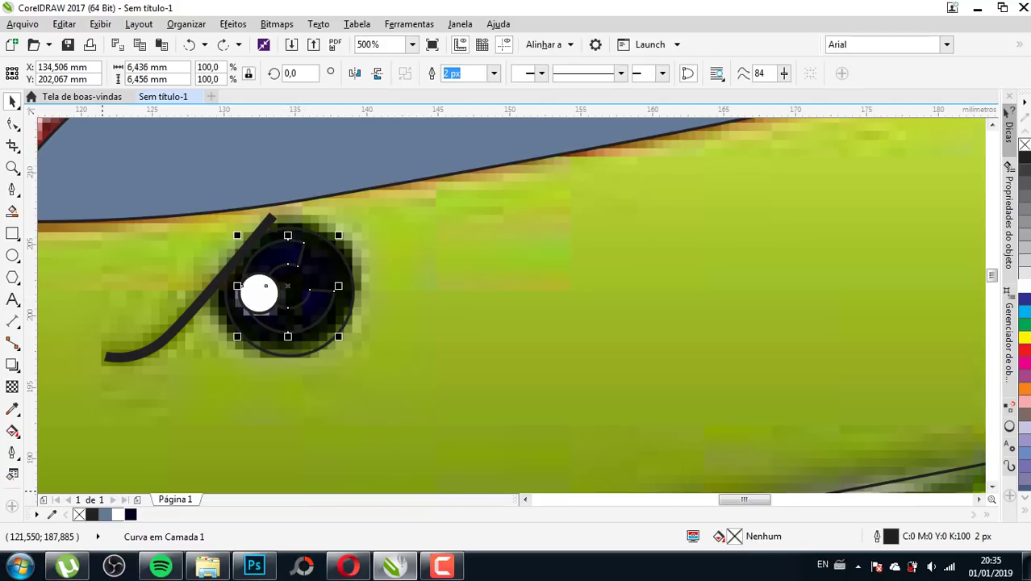
- Fill the outer eye circle black, leaving the inner C-shaped curve navy
left_click(352, 260)
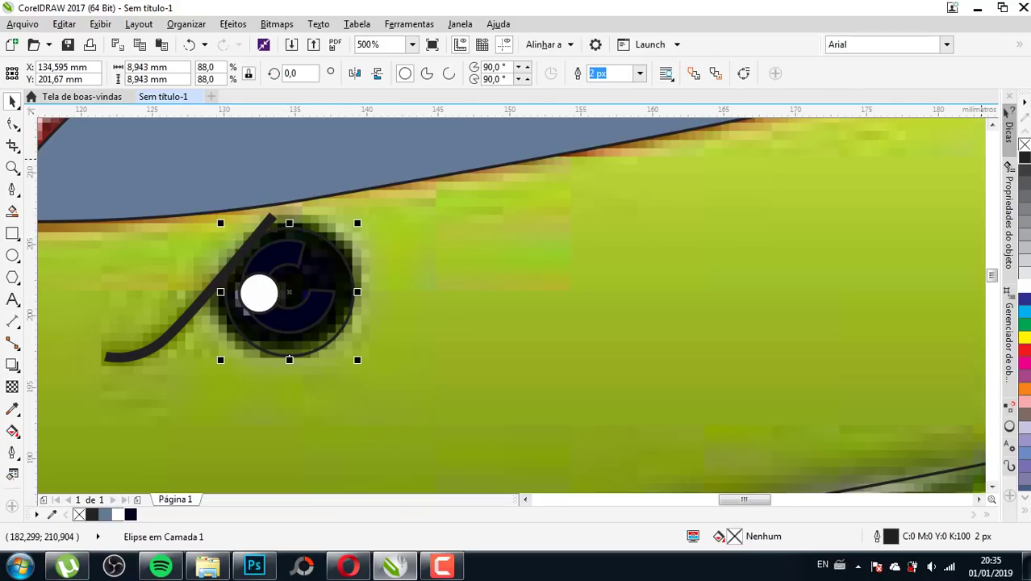
left_click(1024, 157)
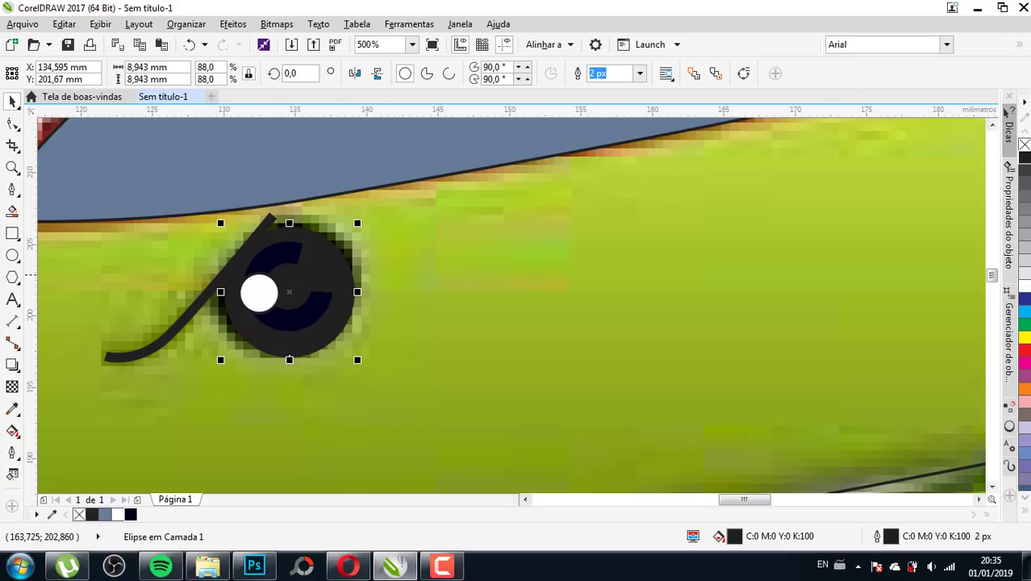
key("Tab")
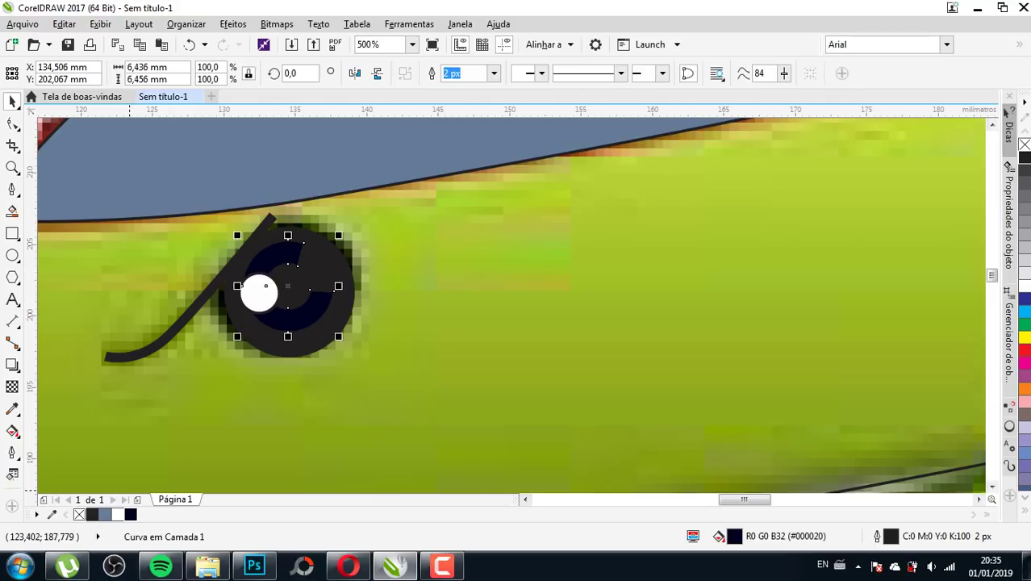
- Marquee-select the eight android head tracings and drag them right beside the apple outline
scroll(312, 314, "down", 1)
scroll(312, 314, "down", 1)
scroll(313, 314, "down", 1)
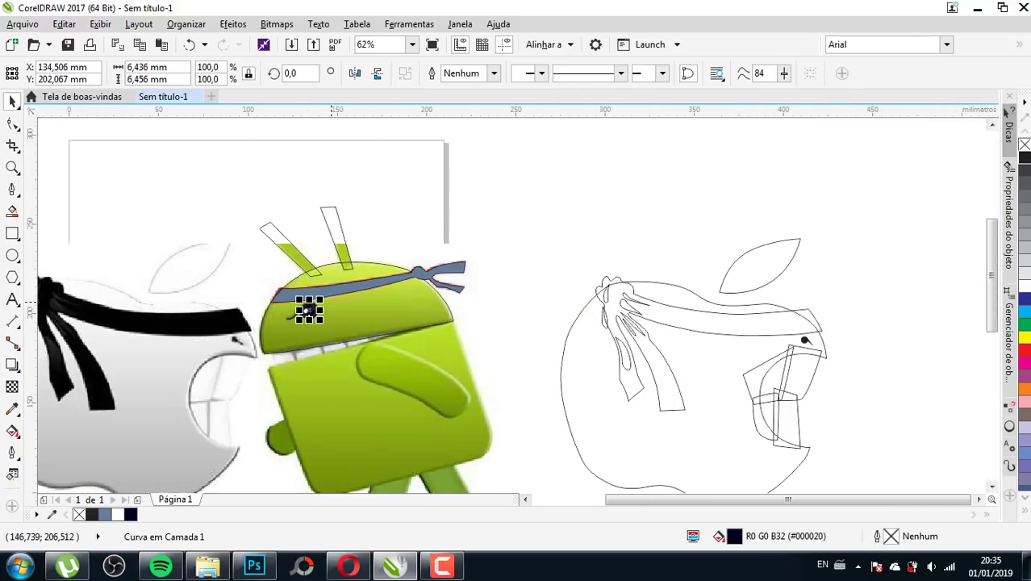
left_click(302, 297)
scroll(399, 259, "down", 1)
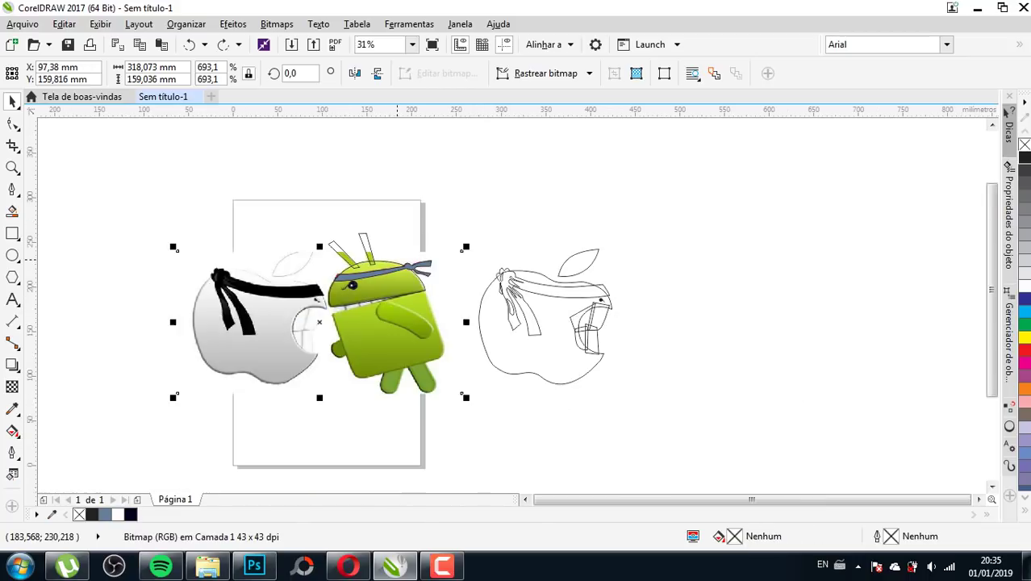
left_click_drag(507, 168, 334, 421)
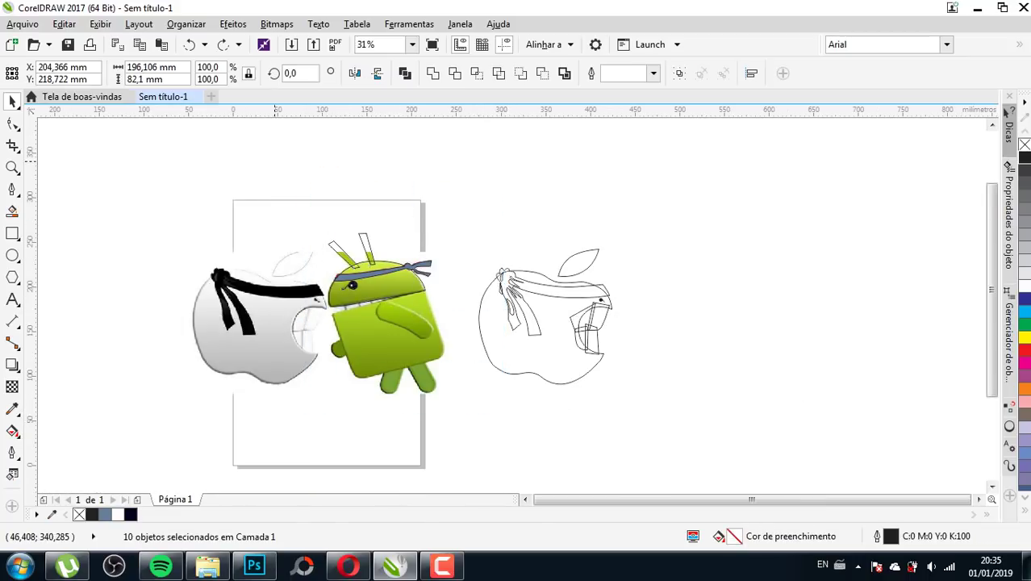
left_click_drag(275, 162, 456, 325)
left_click_drag(353, 285, 626, 285)
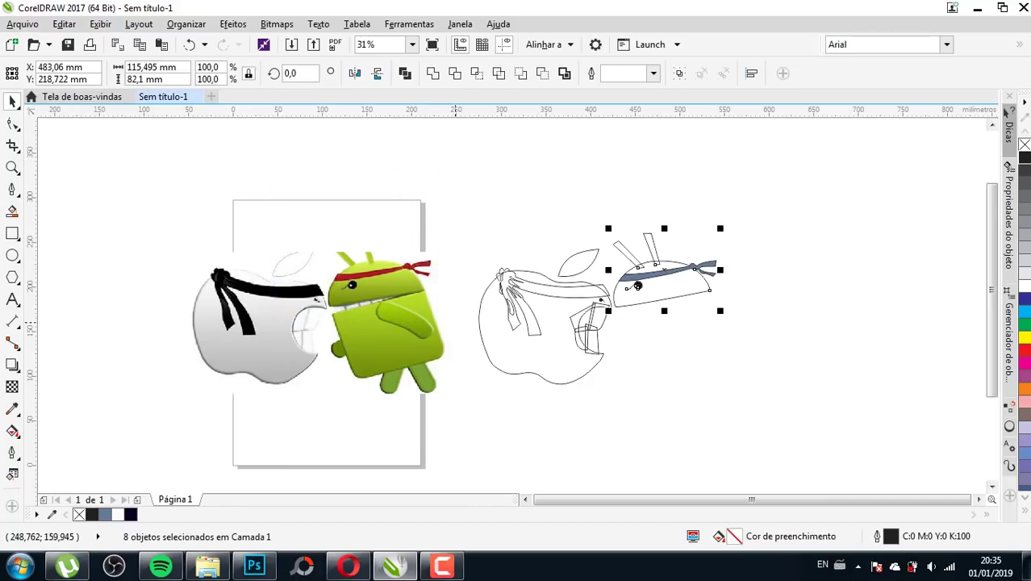
scroll(624, 284, "up", 1)
scroll(364, 284, "down", 1)
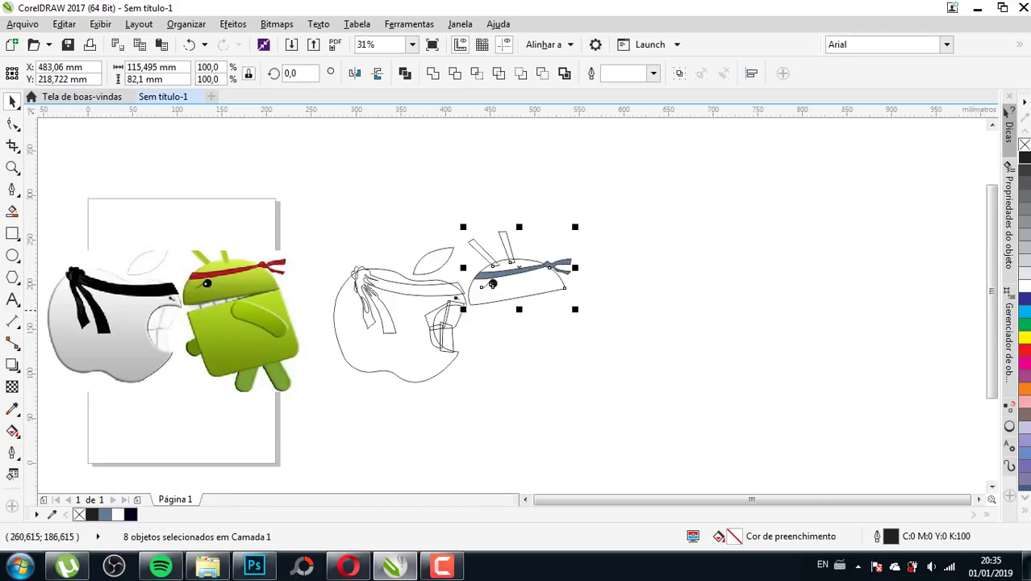
scroll(440, 342, "up", 1)
scroll(325, 265, "up", 1)
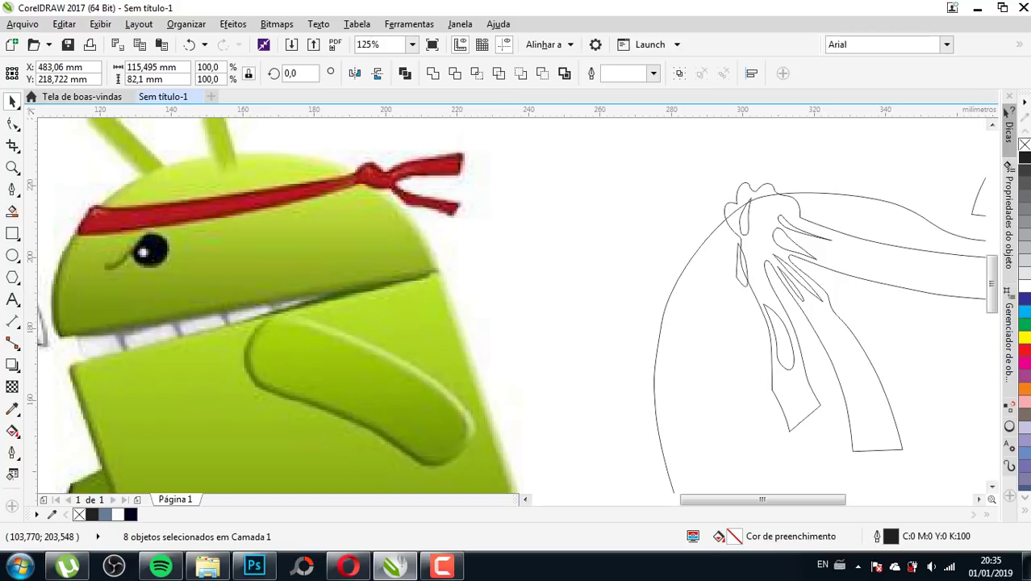
- Start the body outline at the mouth edge and trace down the body's left side
left_click(12, 190)
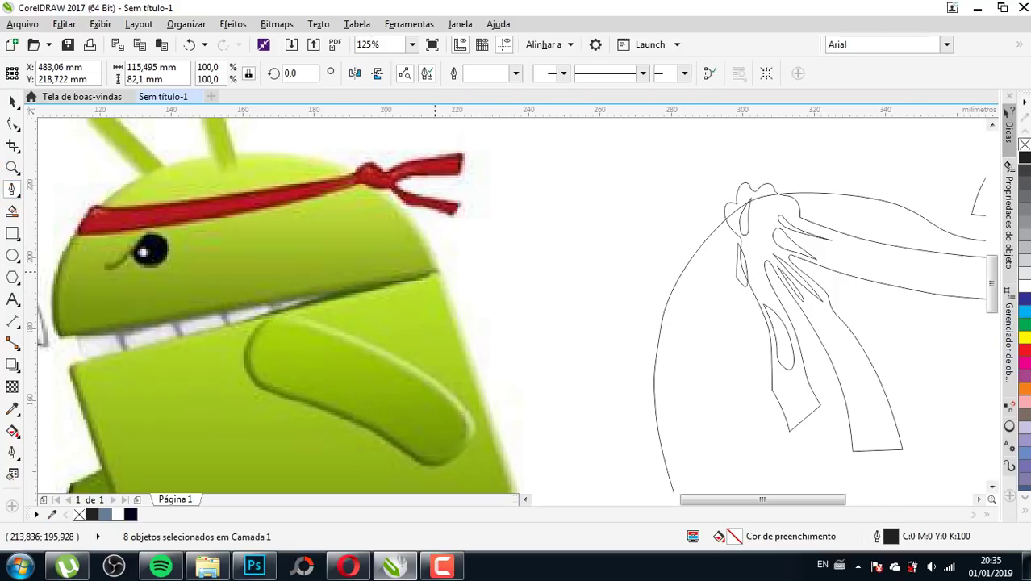
left_click(436, 272)
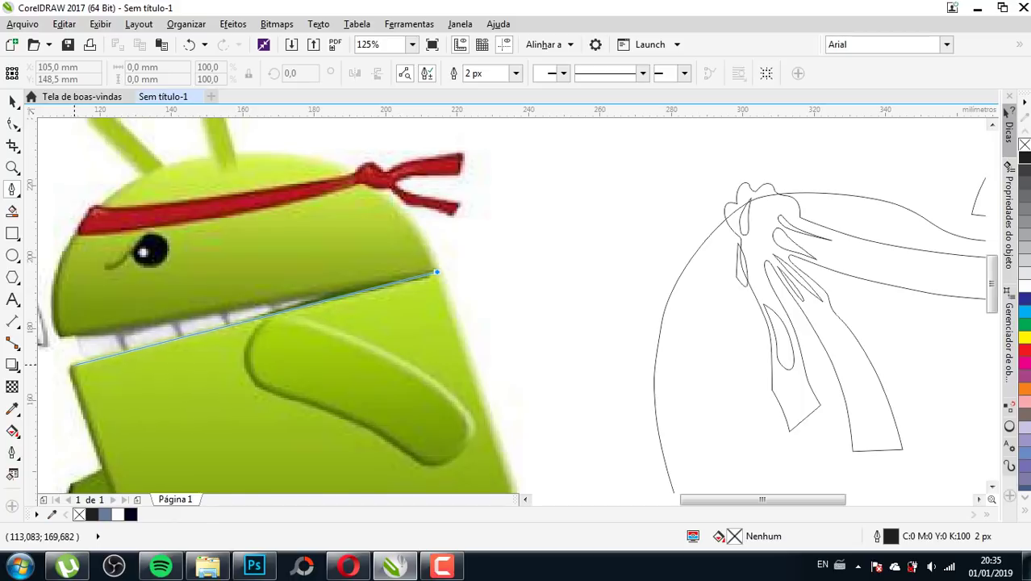
left_click(71, 364)
scroll(71, 364, "up", 3)
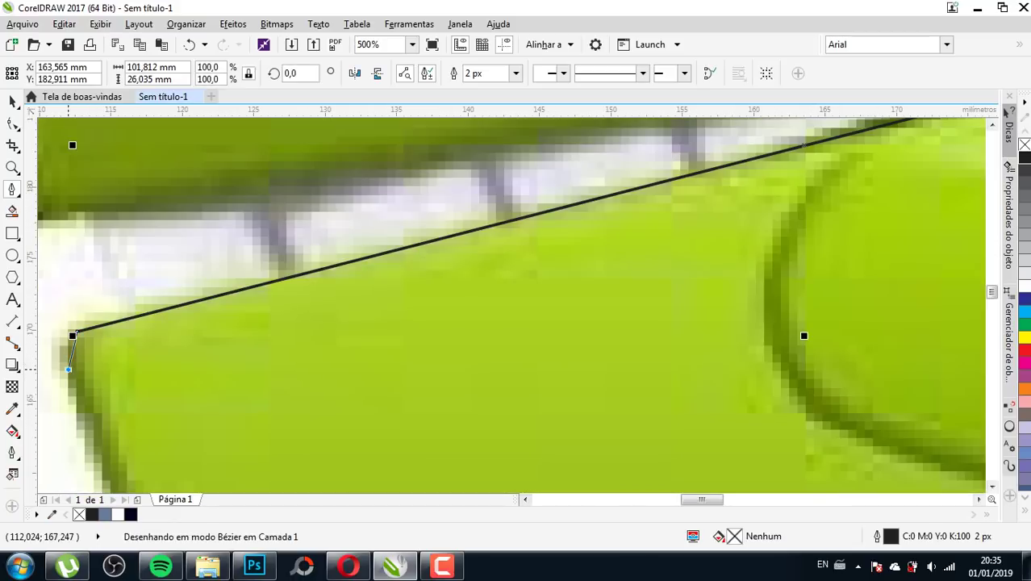
left_click_drag(66, 395, 76, 401)
key("space")
scroll(81, 331, "down", 4)
scroll(83, 321, "down", 4)
scroll(81, 323, "up", 4)
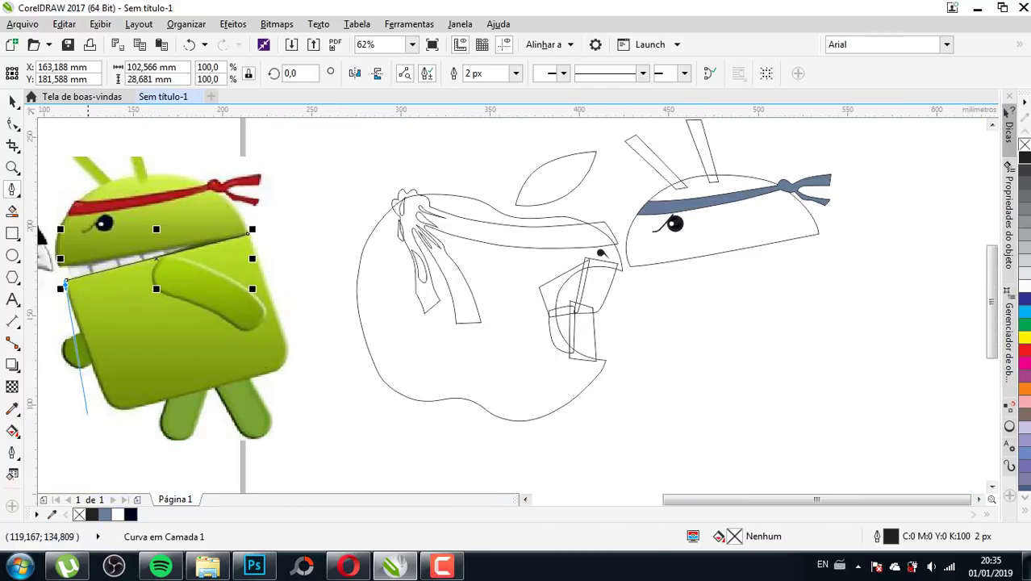
scroll(82, 323, "up", 3)
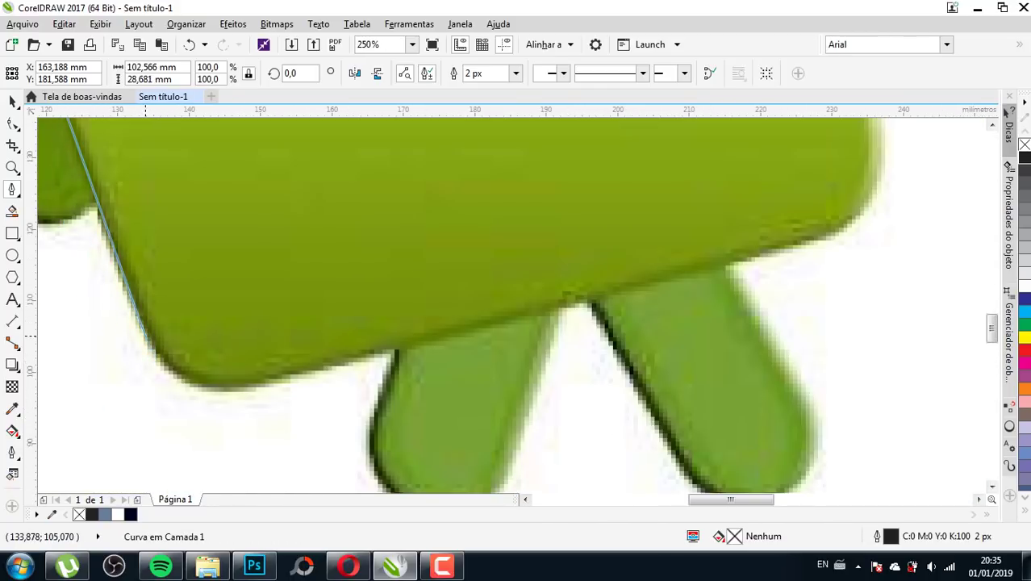
- Continue around the rounded bottom corners and right edge, closing the outline at its start node
left_click(145, 332)
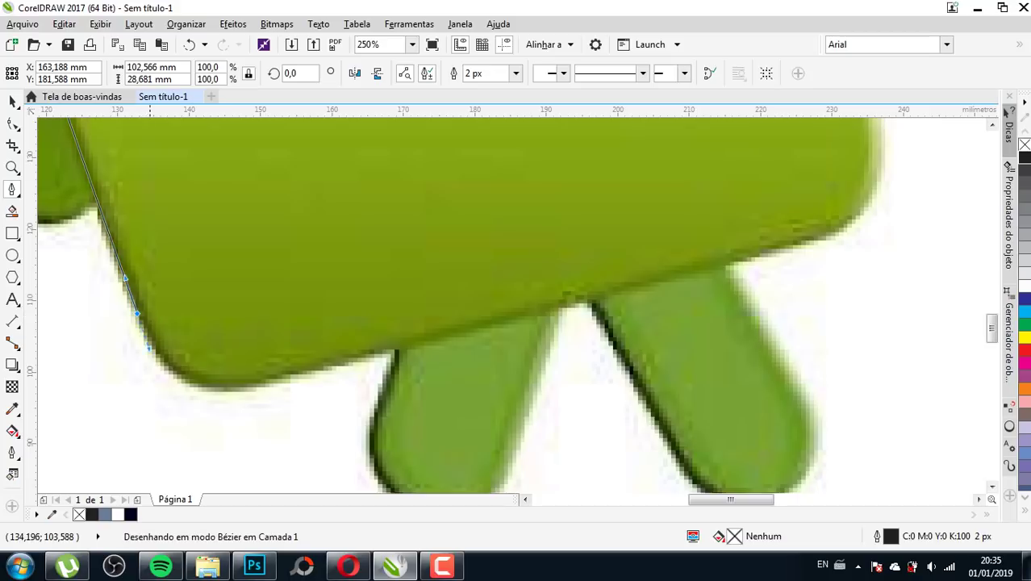
left_click(156, 352)
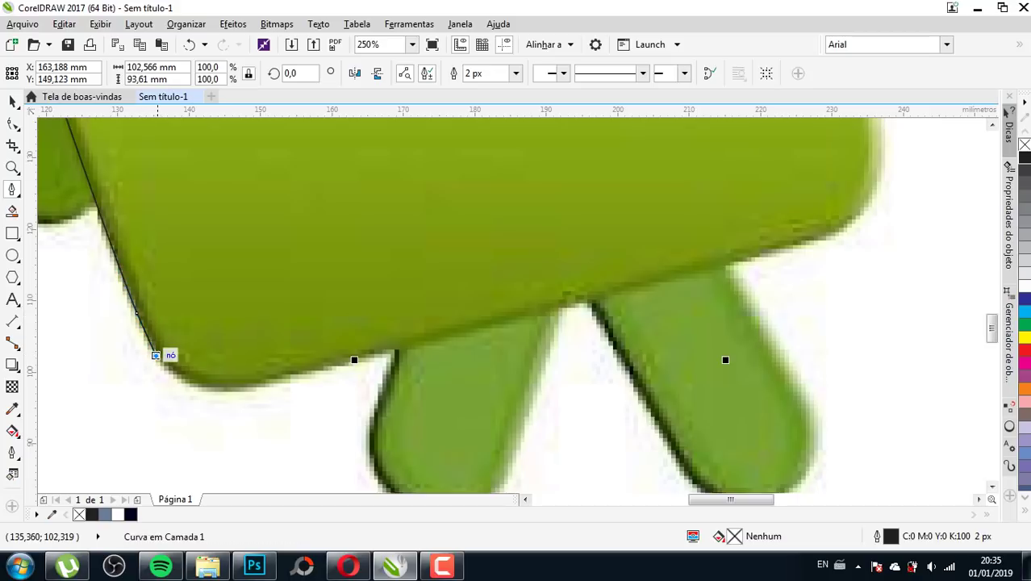
left_click_drag(235, 389, 293, 379)
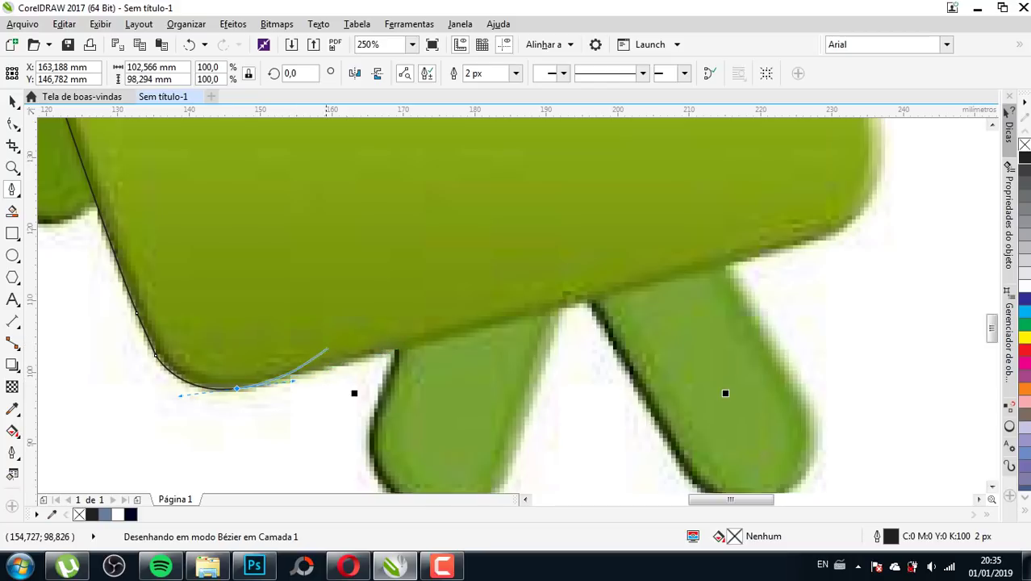
scroll(475, 315, "down", 3)
scroll(322, 327, "up", 2)
scroll(323, 326, "up", 1)
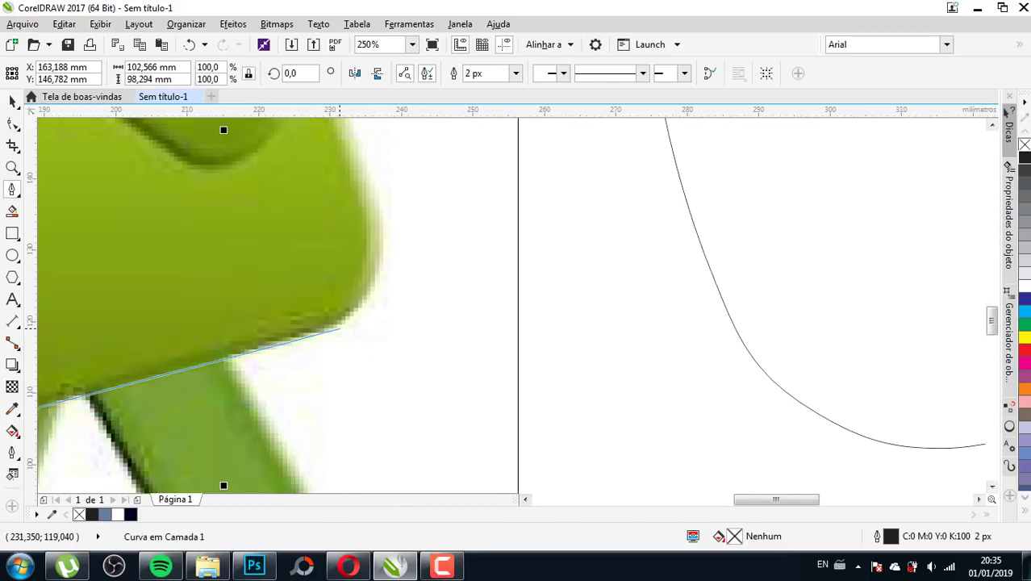
left_click(322, 327)
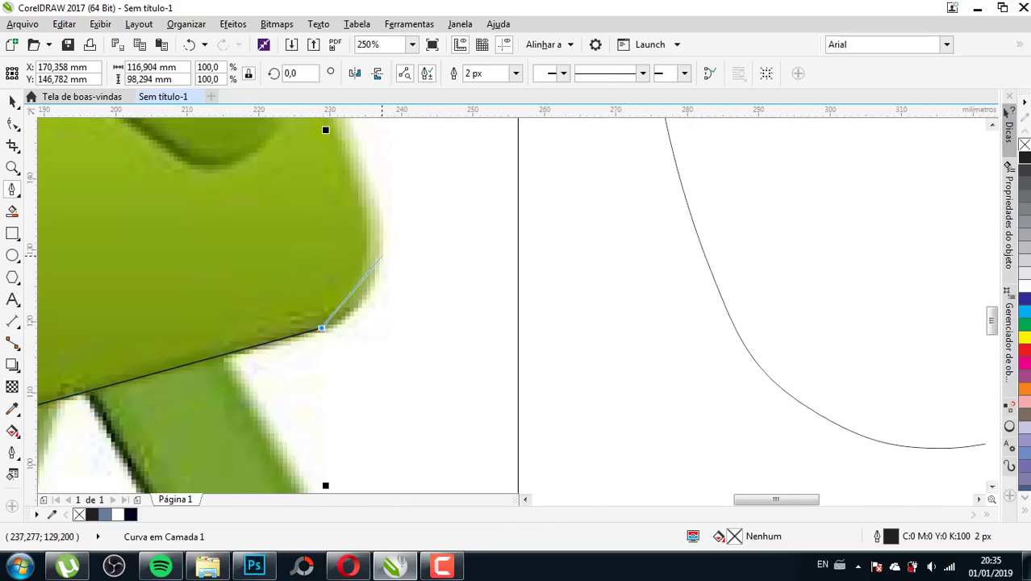
left_click_drag(382, 257, 384, 204)
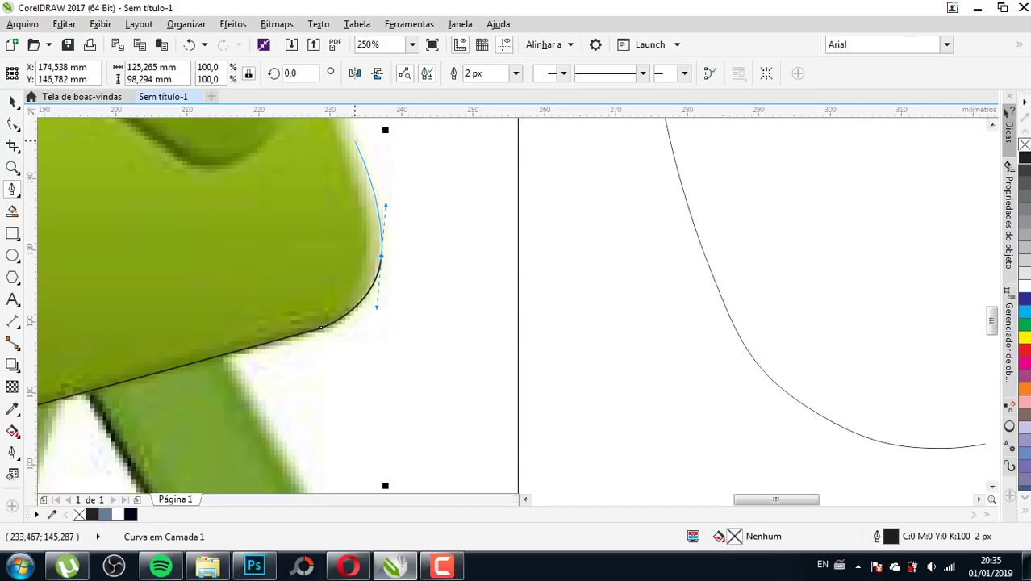
scroll(379, 254, "down", 9)
scroll(355, 307, "up", 6)
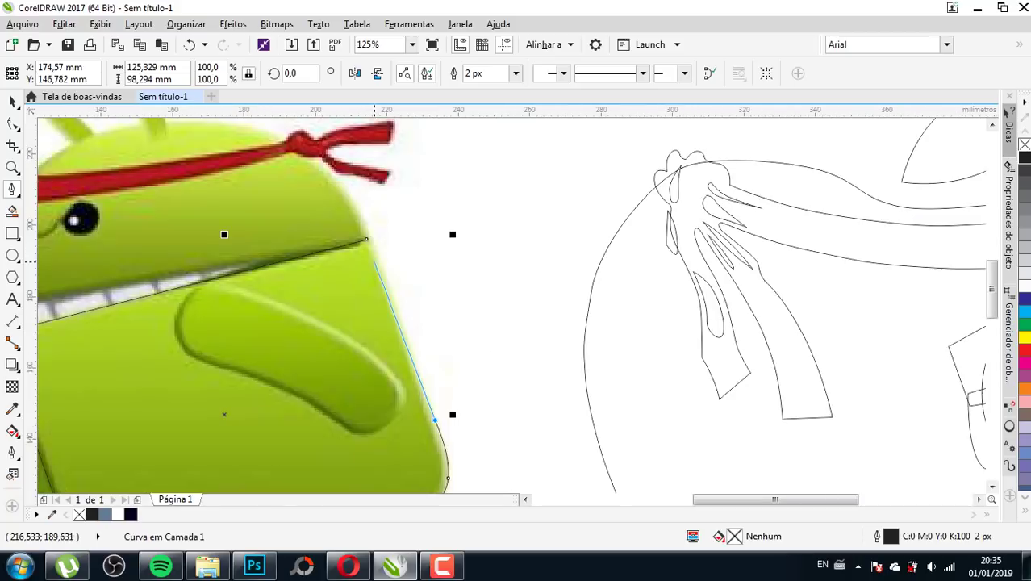
left_click(366, 239)
scroll(379, 266, "down", 6)
scroll(452, 291, "up", 3)
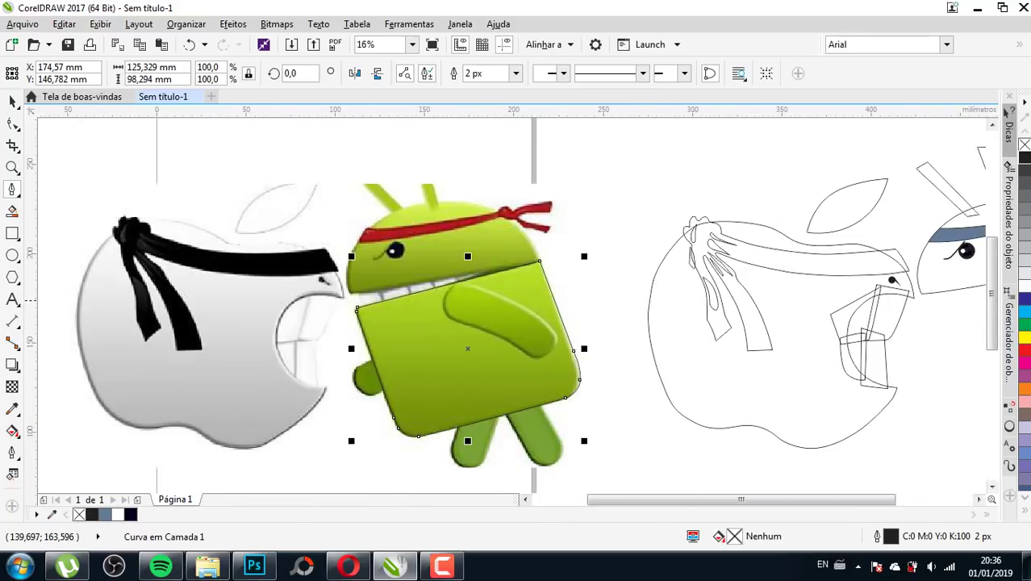
scroll(476, 301, "up", 3)
scroll(478, 302, "up", 3)
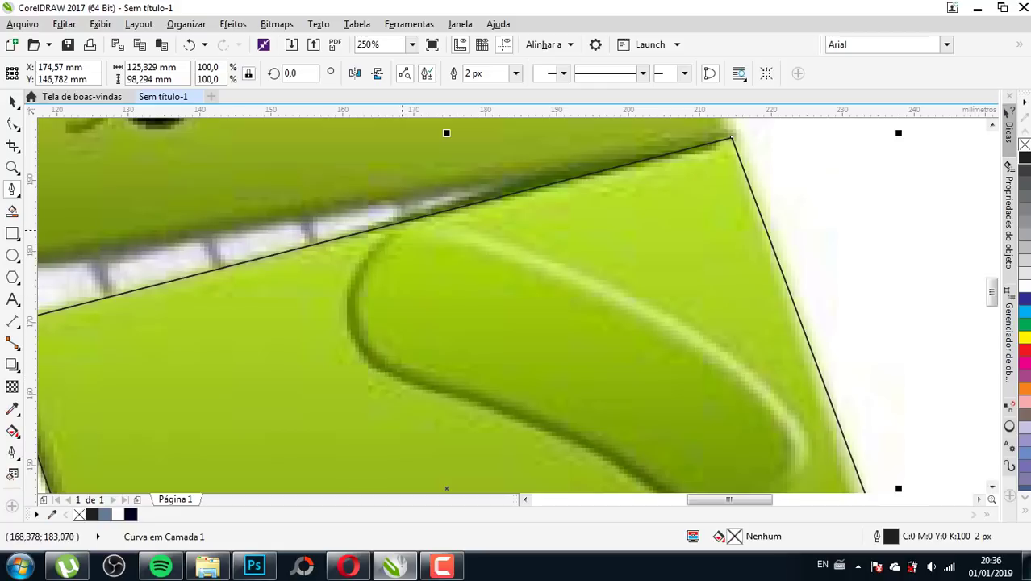
- Start the arm outline at its top and curve it down the left side, redoing a misplaced node
left_click(401, 231)
left_click_drag(366, 255, 359, 271)
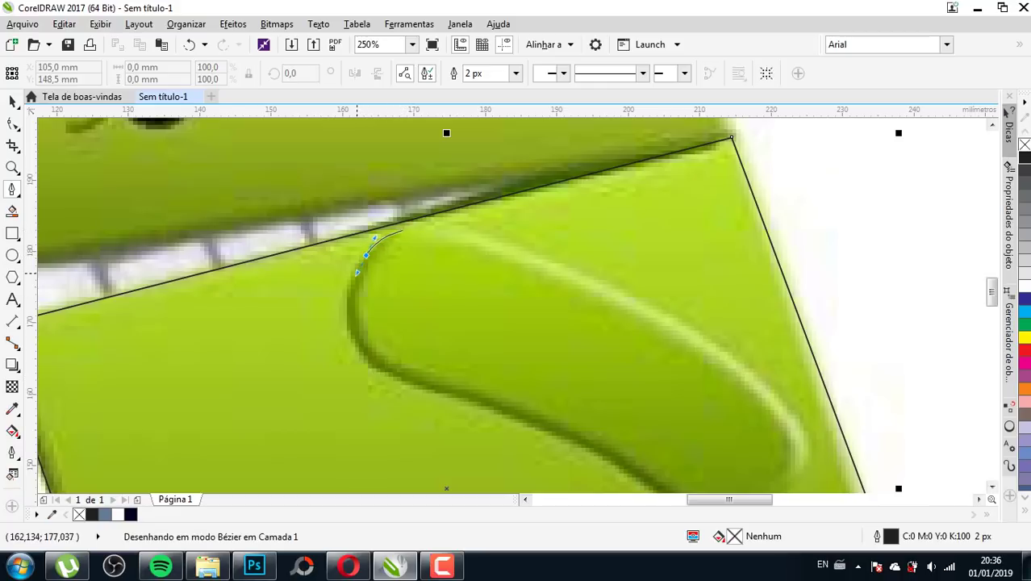
left_click_drag(355, 343, 370, 368)
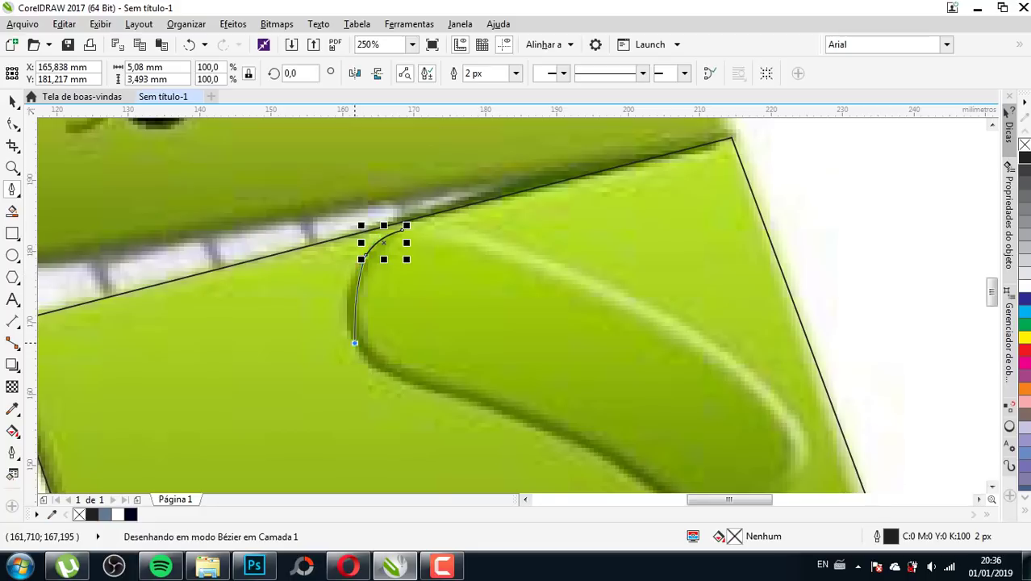
left_click_drag(443, 393, 482, 402)
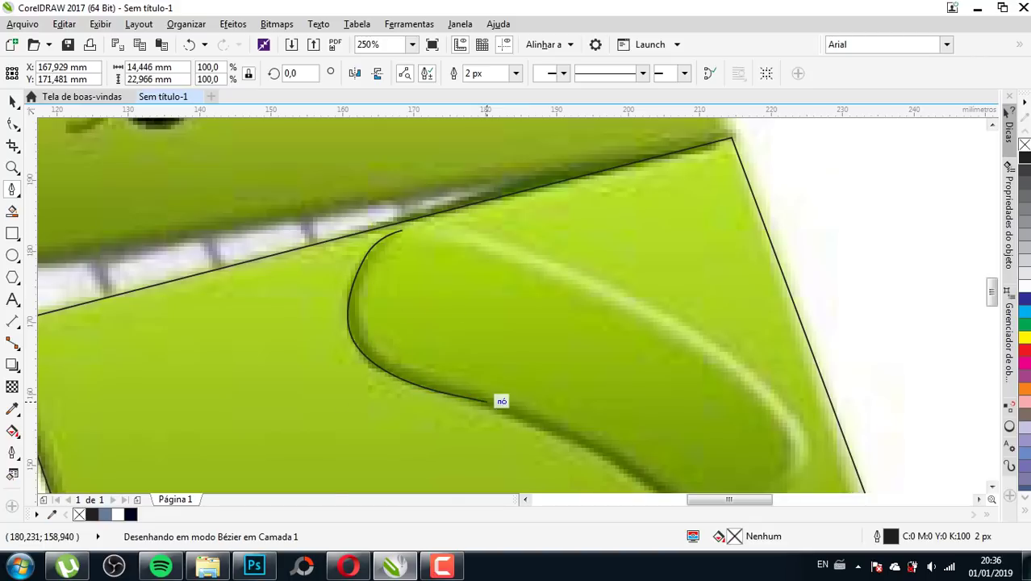
left_click_drag(487, 402, 488, 403)
scroll(500, 403, "up", 4)
scroll(393, 334, "down", 3)
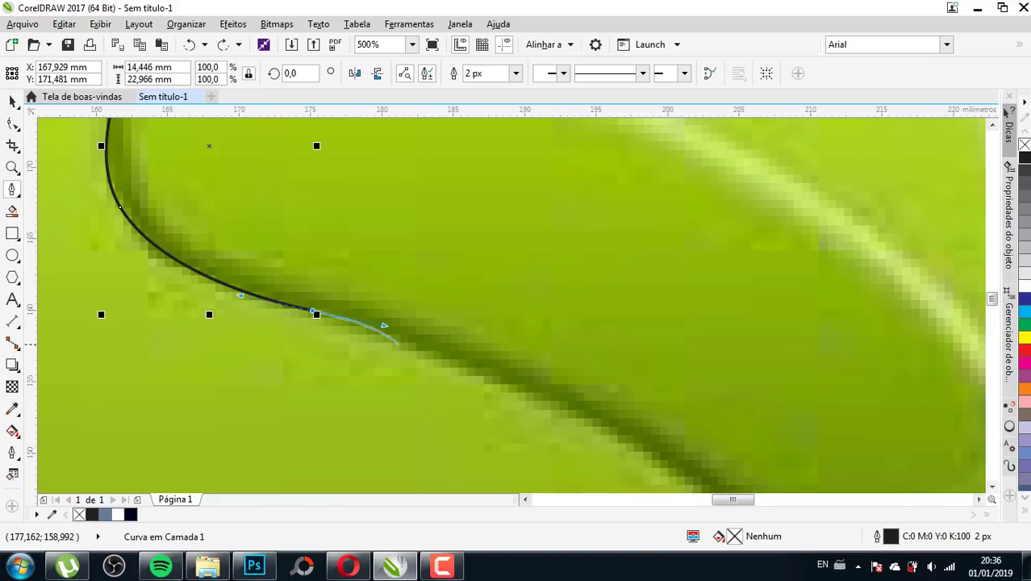
scroll(393, 335, "down", 1)
left_click_drag(471, 374, 517, 393)
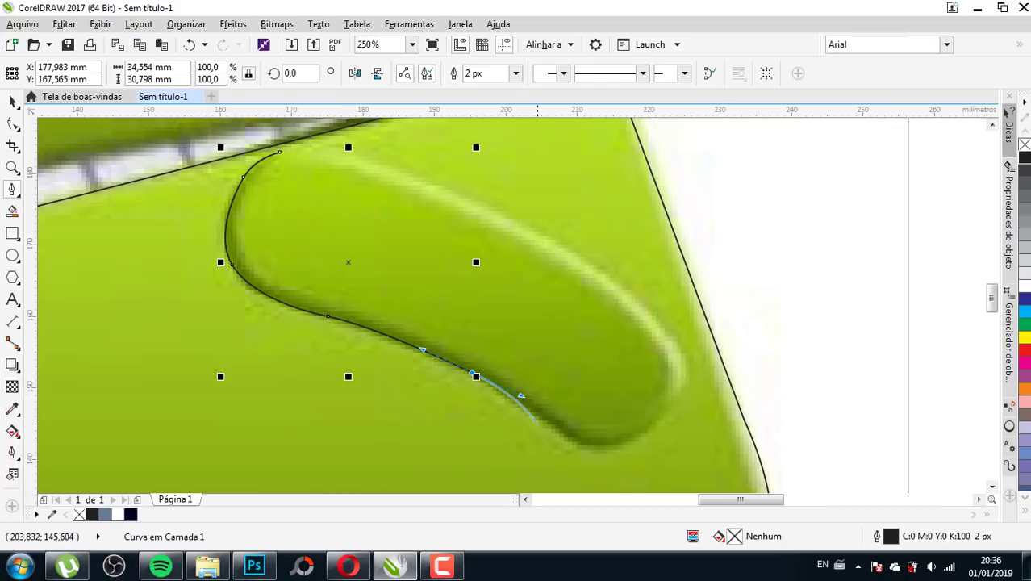
key("ctrl+z")
key("ctrl+z")
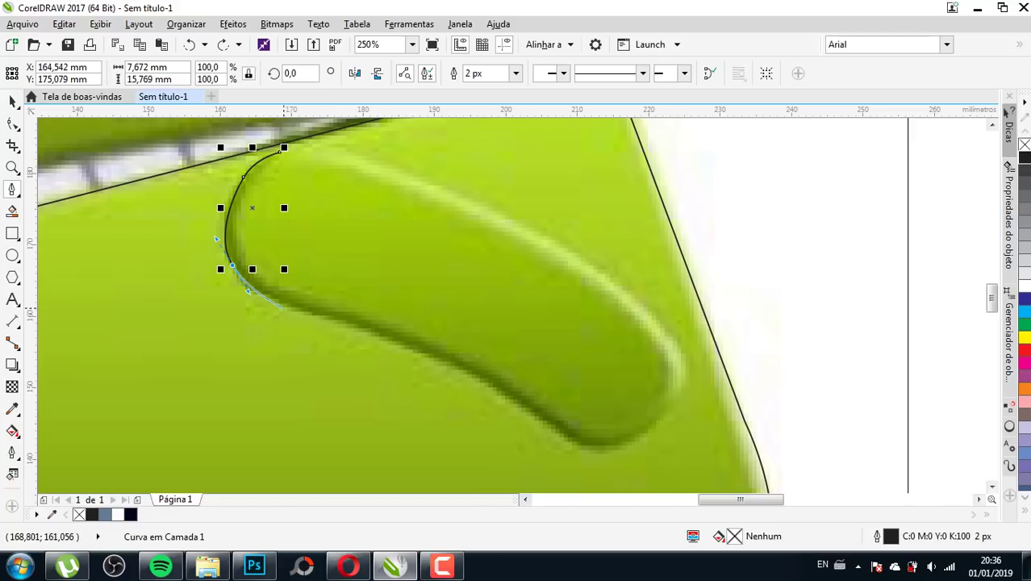
left_click_drag(287, 306, 305, 313)
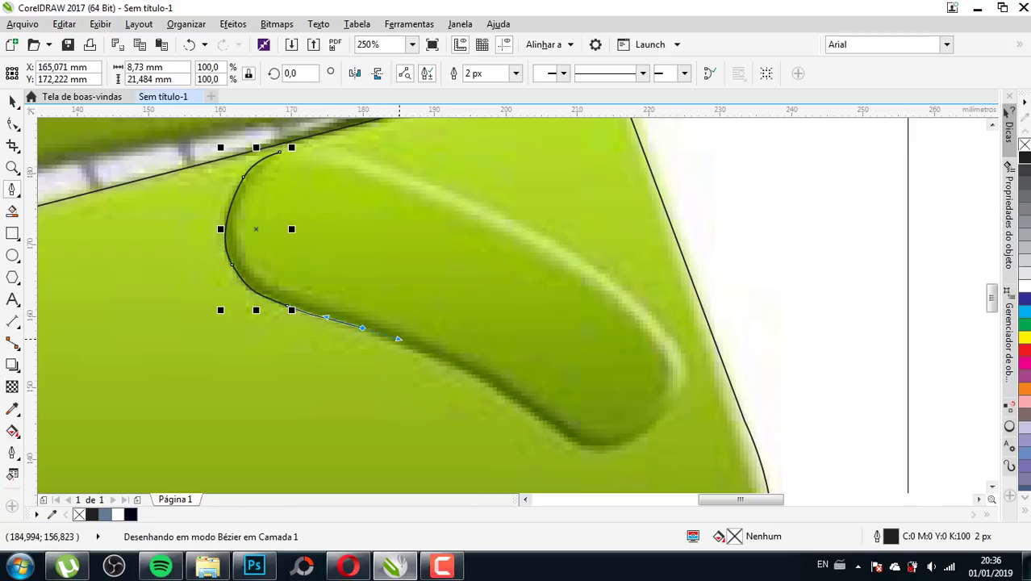
key("Escape")
- Extend the arm outline along its underside and round it around the far tip
left_click(287, 306)
left_click_drag(366, 332, 479, 377)
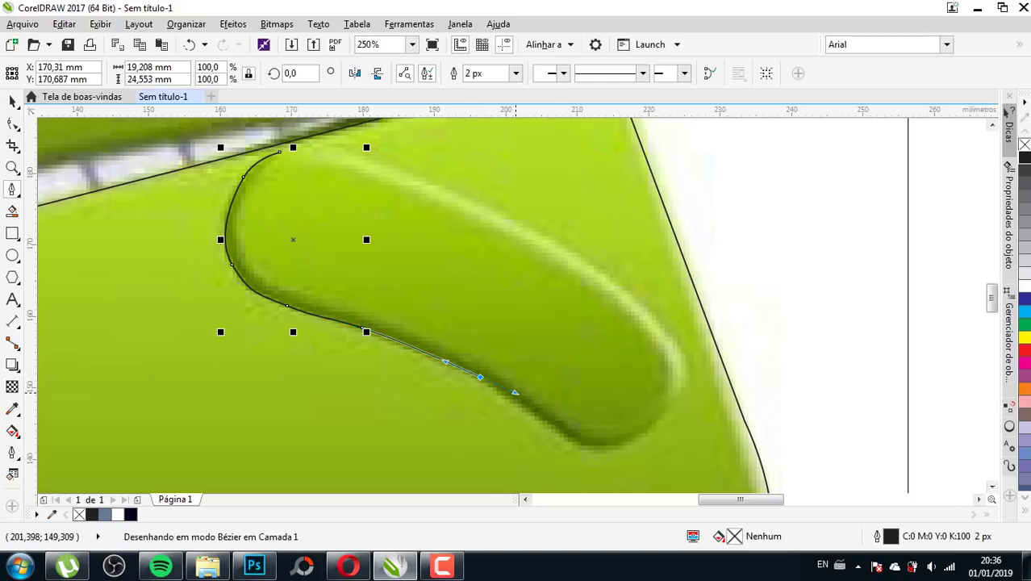
left_click(479, 377)
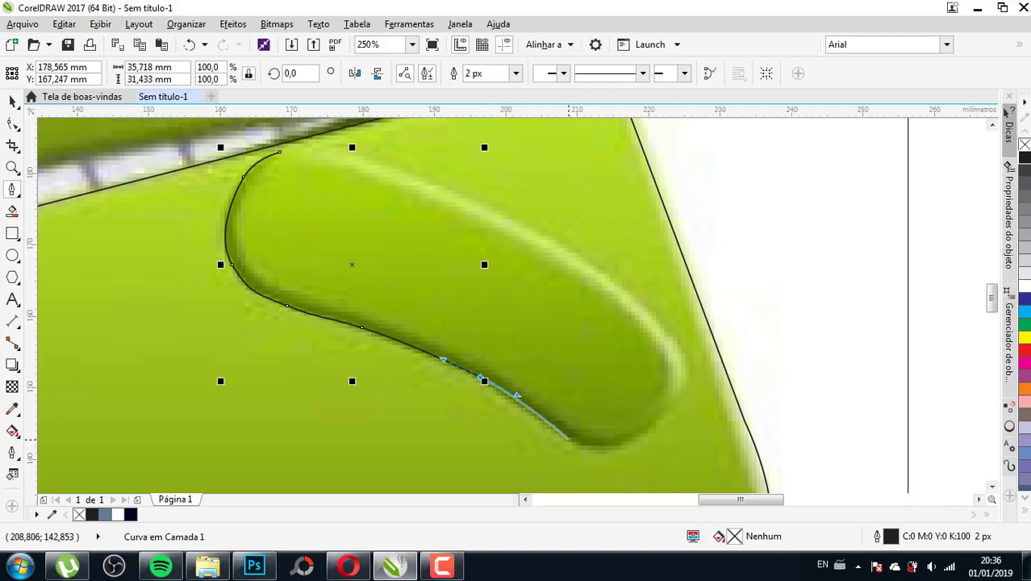
left_click_drag(572, 442, 592, 448)
scroll(644, 458, "up", 2)
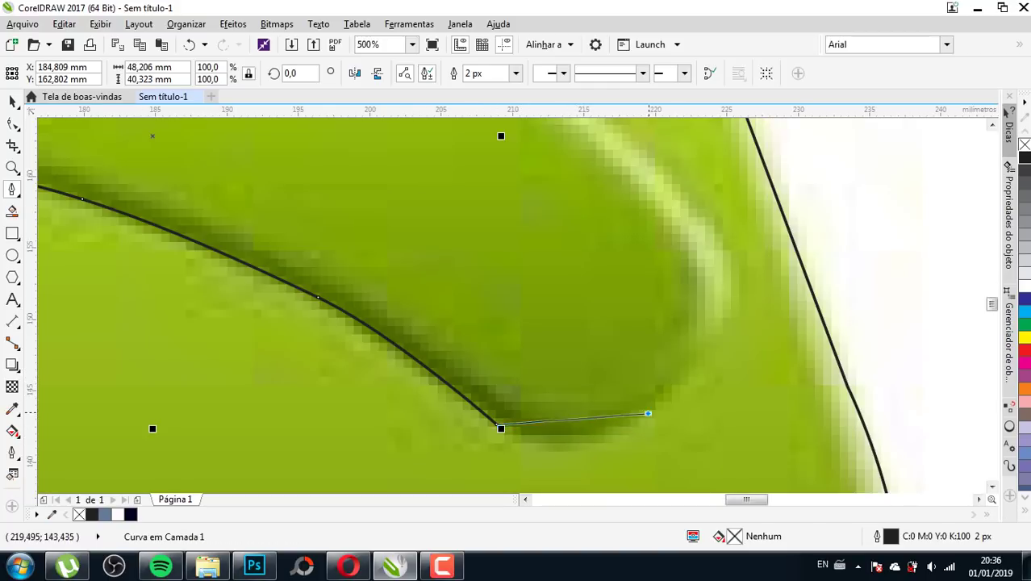
left_click_drag(648, 414, 710, 351)
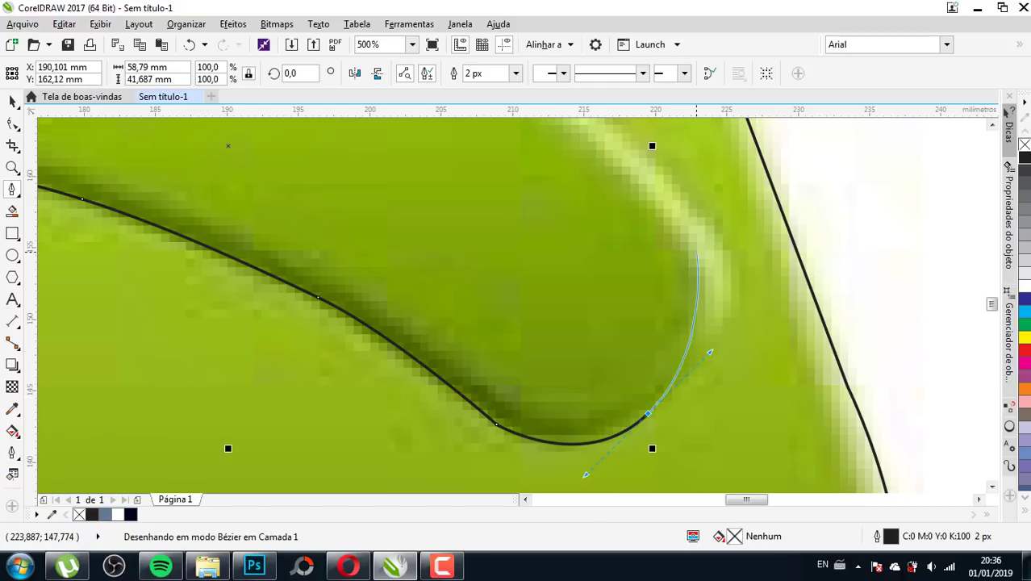
mouse_move(701, 218)
left_mouse_down()
mouse_move(754, 260)
mouse_move(762, 282)
left_mouse_up()
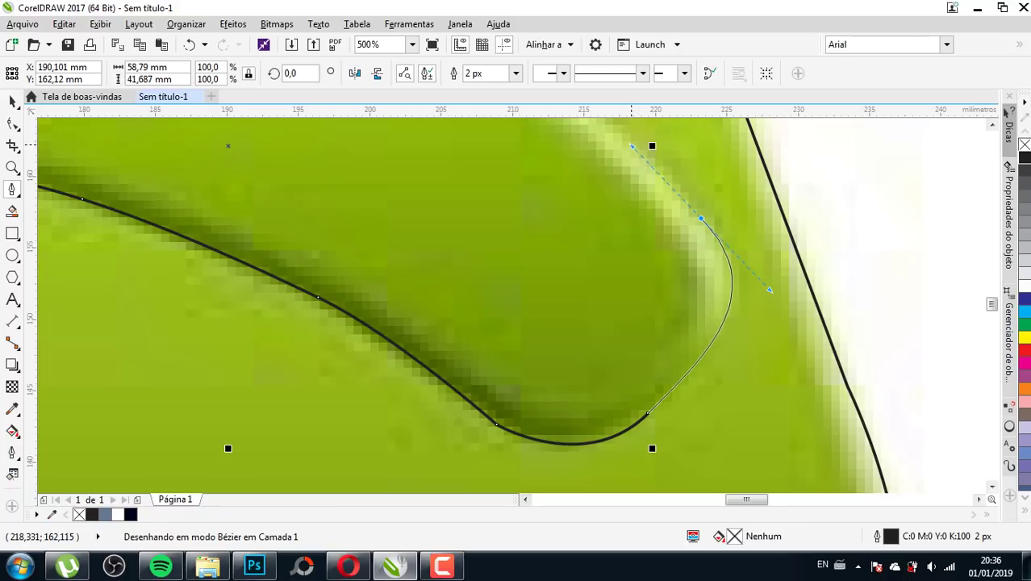
left_click_drag(640, 152, 633, 145)
- Trace the arm's upper edge back and close the outline at its starting node
key("space")
scroll(632, 145, "down", 2)
scroll(649, 250, "up", 1)
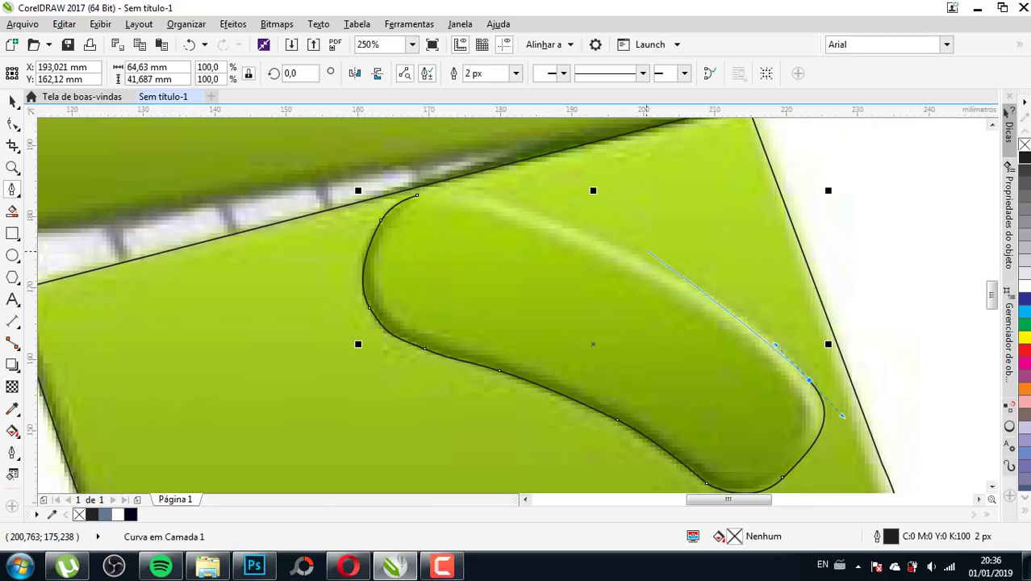
left_click_drag(636, 256, 560, 221)
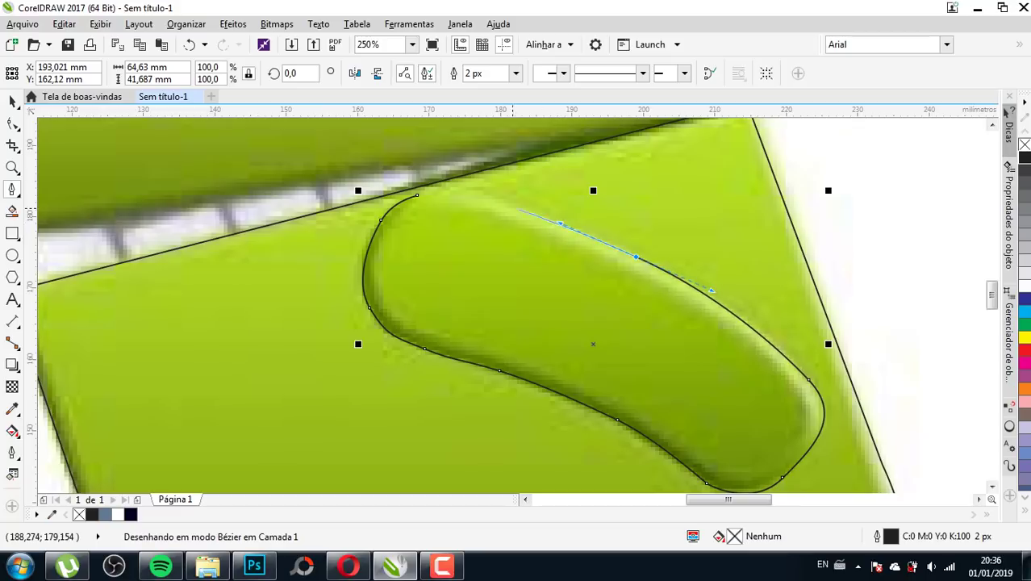
left_click(417, 195)
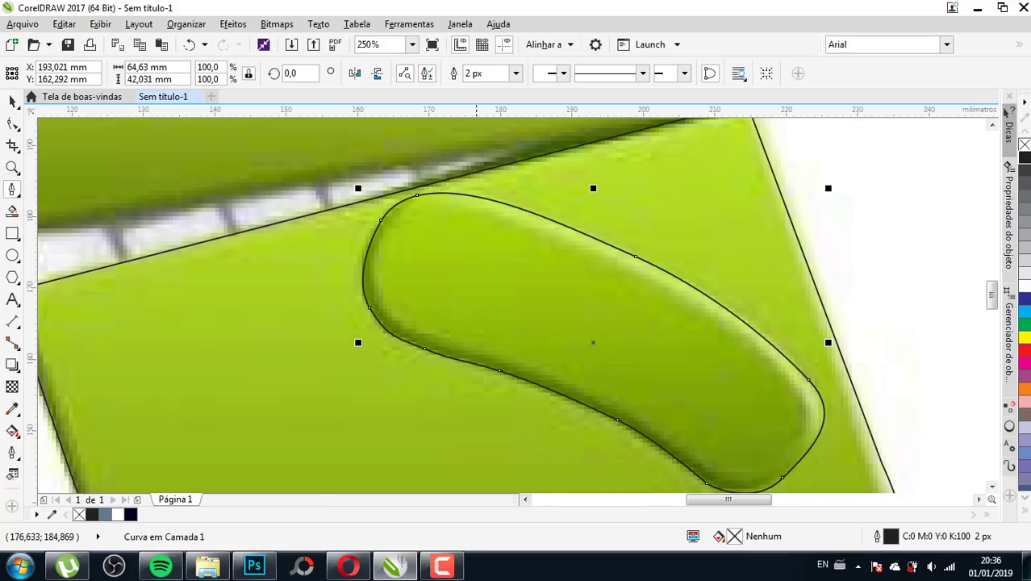
scroll(476, 180, "down", 2)
scroll(476, 180, "down", 1)
scroll(476, 180, "down", 1)
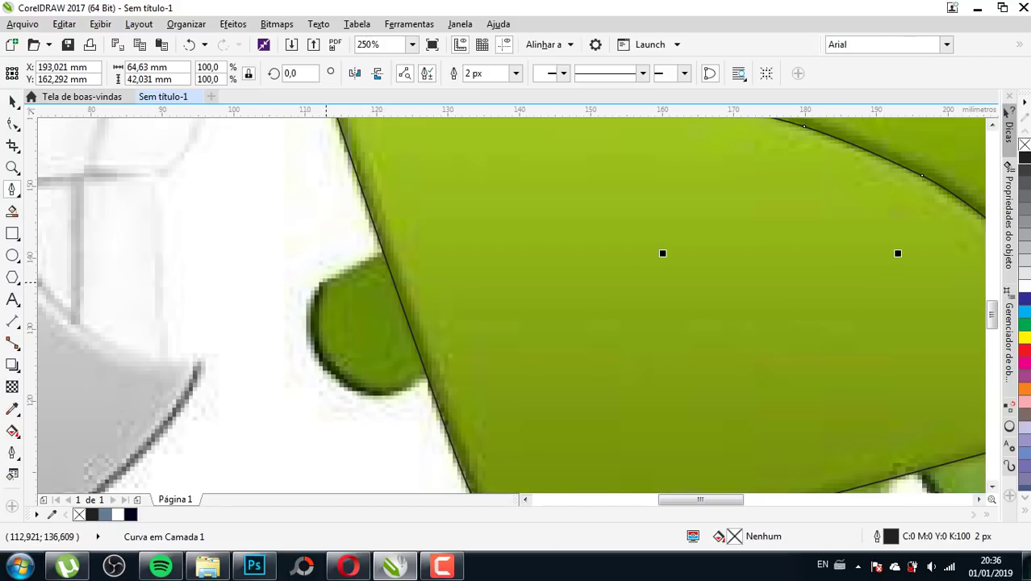
- Trace a closed curve, about 16.5 × 20 mm, around the round arm stub at the body's left edge
left_click(322, 285)
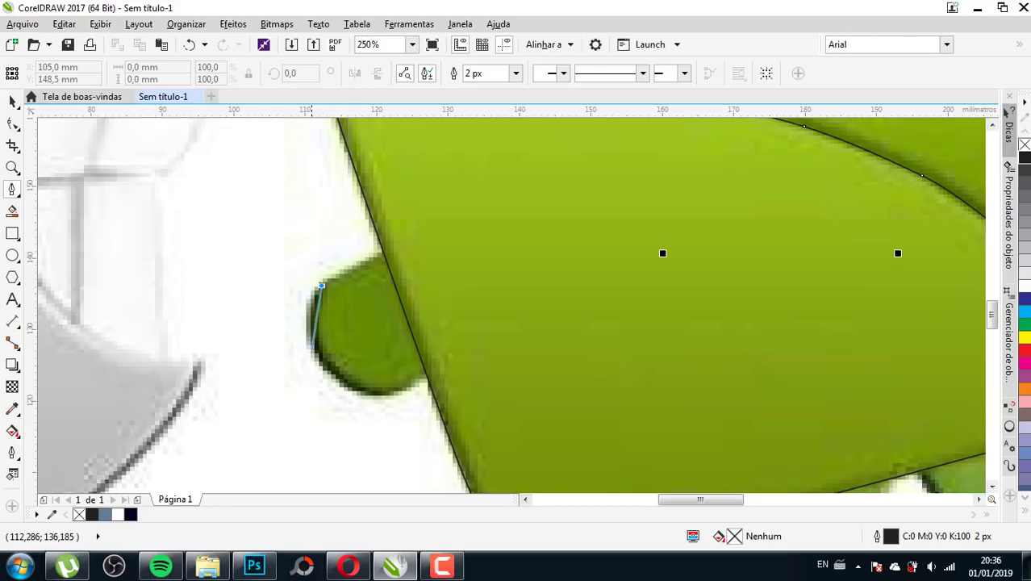
mouse_move(317, 356)
left_mouse_down()
mouse_move(337, 386)
mouse_move(403, 392)
mouse_move(395, 245)
left_mouse_up()
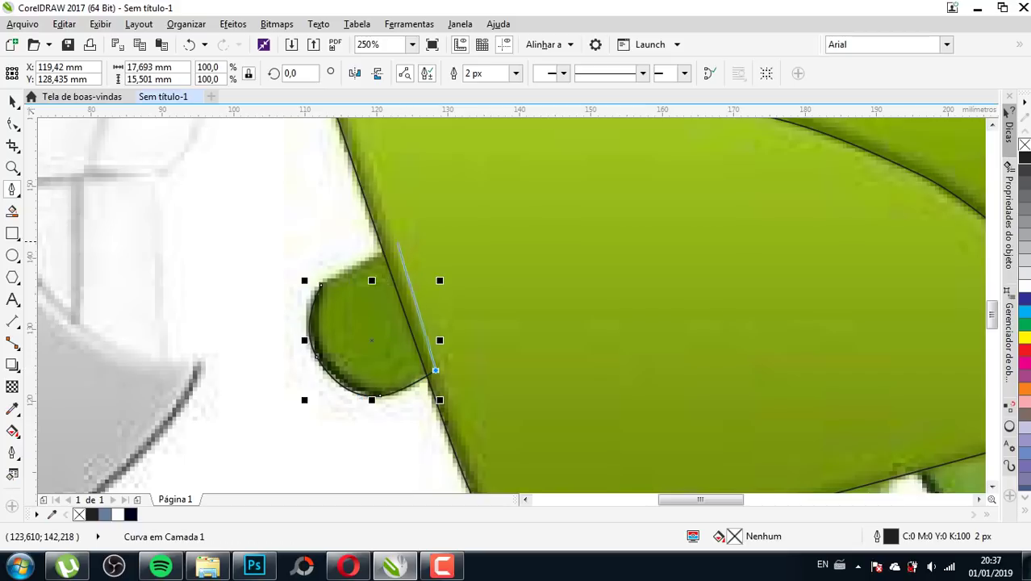
key("ctrl+z")
scroll(433, 371, "up", 3)
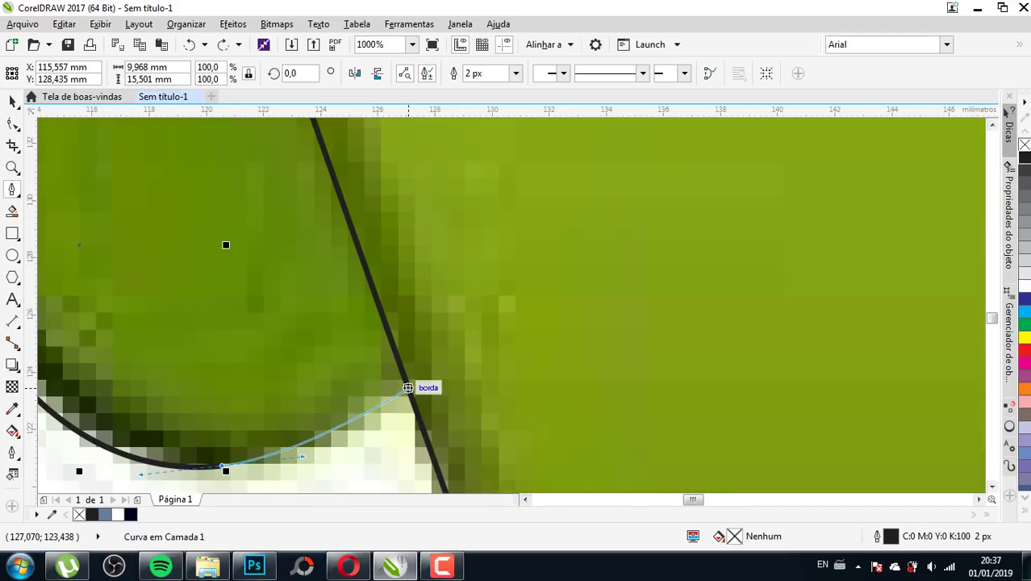
left_click(407, 388)
scroll(407, 388, "down", 2)
scroll(408, 388, "down", 1)
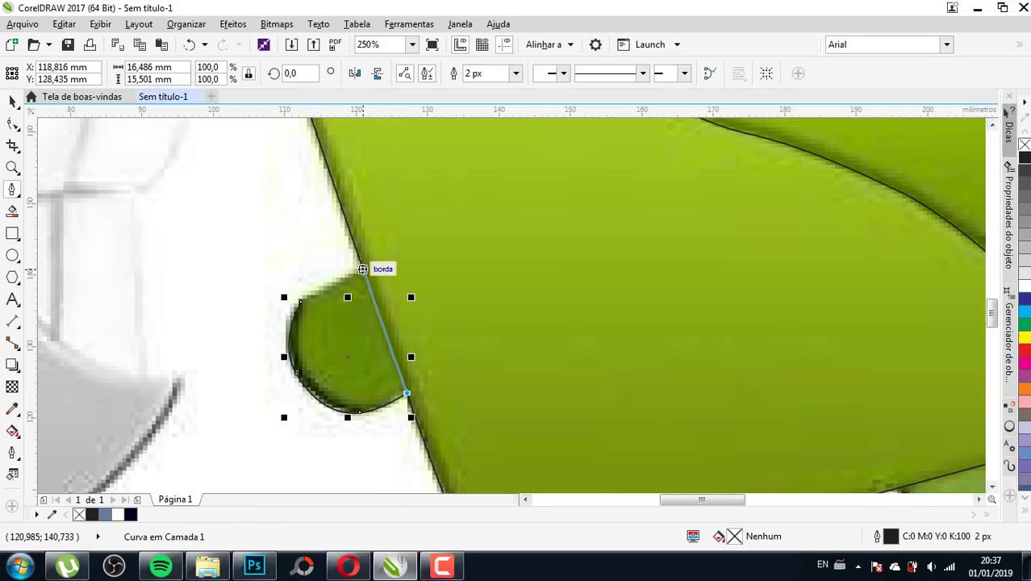
left_click(363, 270)
left_click(300, 301)
scroll(300, 302, "down", 1)
scroll(301, 302, "down", 2)
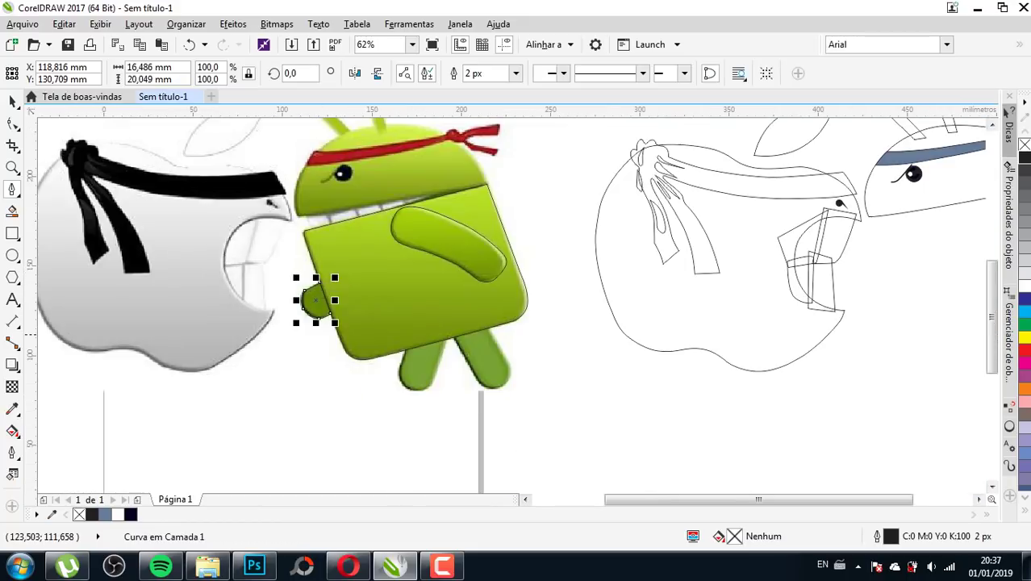
scroll(426, 376, "up", 1)
- Start the left leg outline at the body edge and curve it around the rounded bottom
scroll(426, 376, "up", 2)
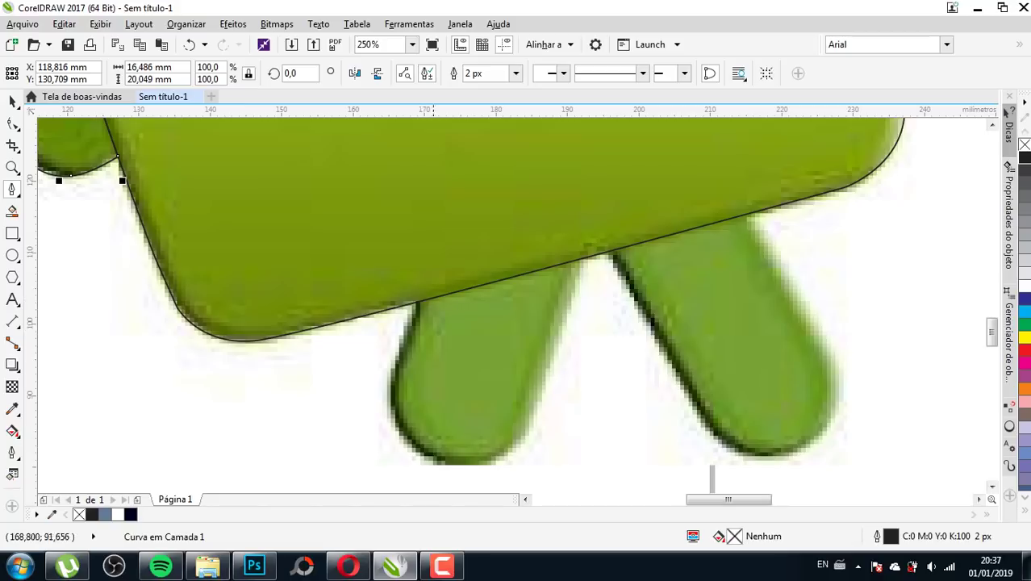
left_click(420, 301)
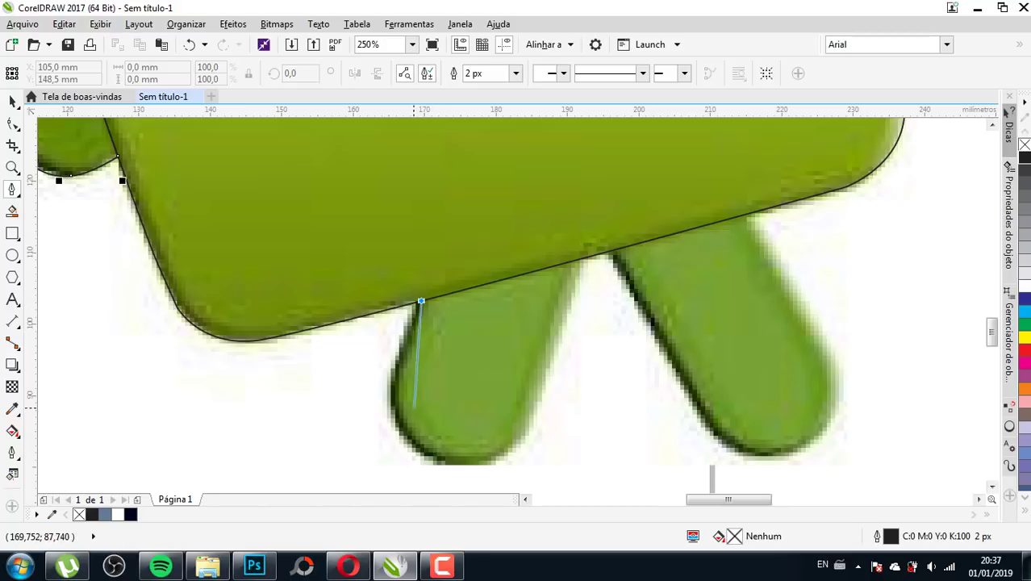
scroll(415, 312, "up", 4)
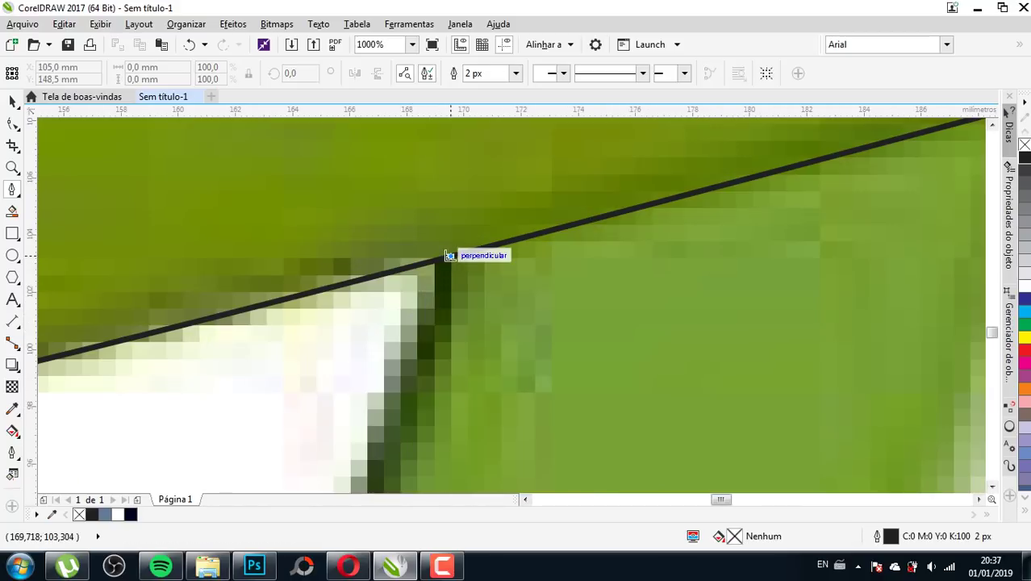
scroll(453, 266, "down", 4)
scroll(453, 266, "up", 2)
scroll(453, 267, "up", 2)
scroll(455, 257, "up", 2)
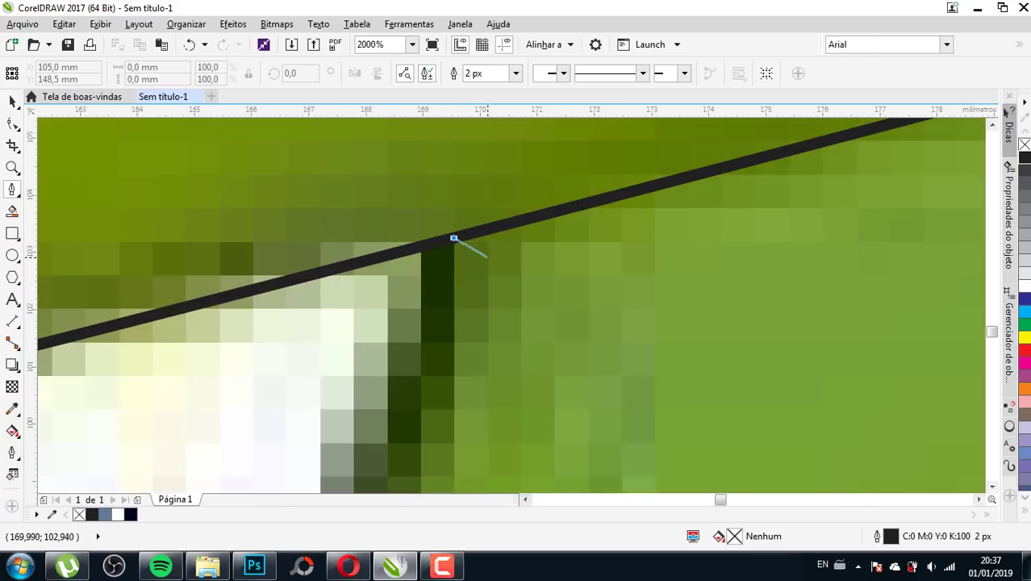
scroll(455, 248, "down", 5)
scroll(458, 252, "down", 3)
scroll(457, 252, "up", 2)
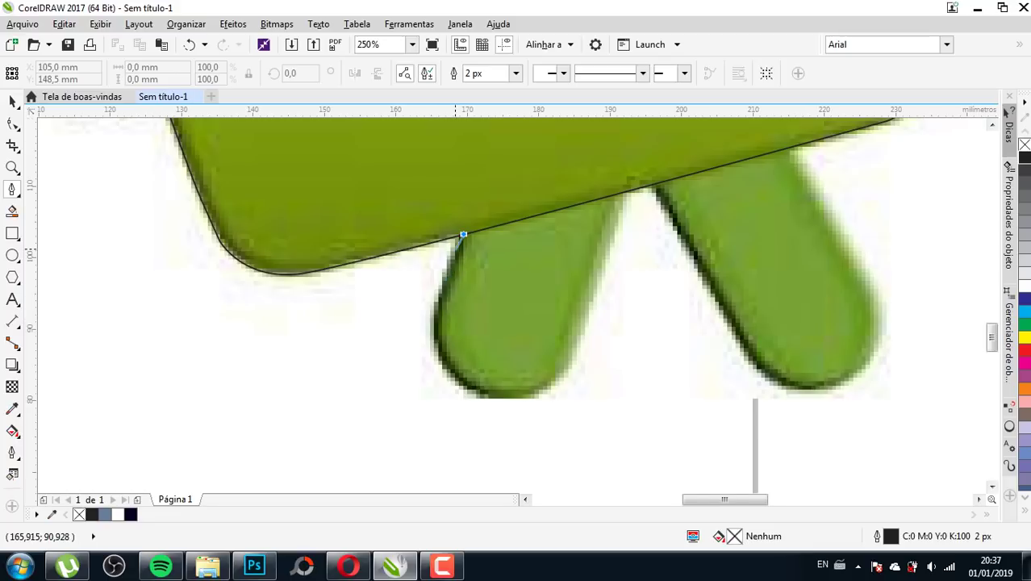
scroll(465, 230, "up", 2)
left_click(468, 224)
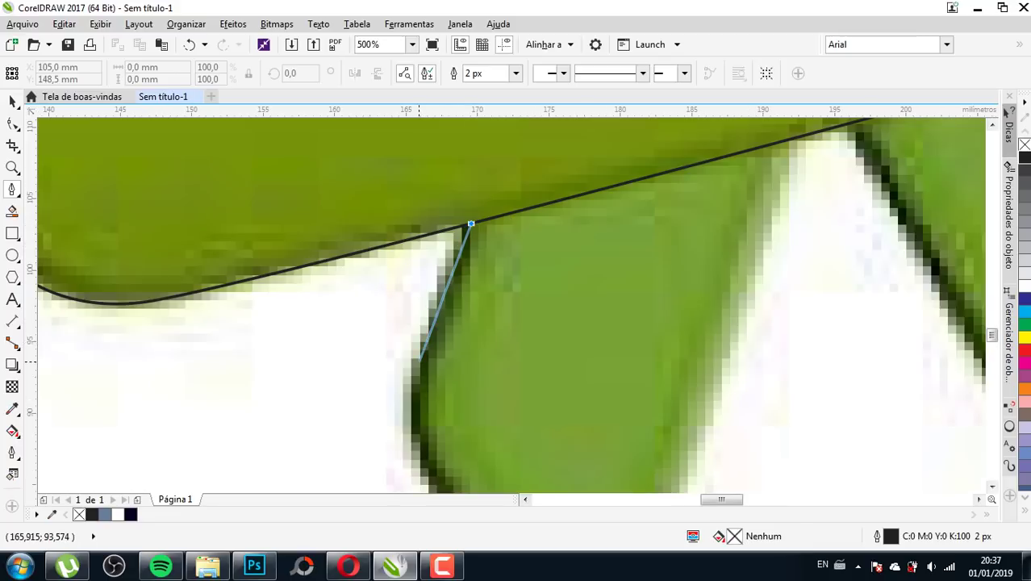
scroll(419, 359, "down", 3)
scroll(416, 306, "up", 1)
left_click(413, 301)
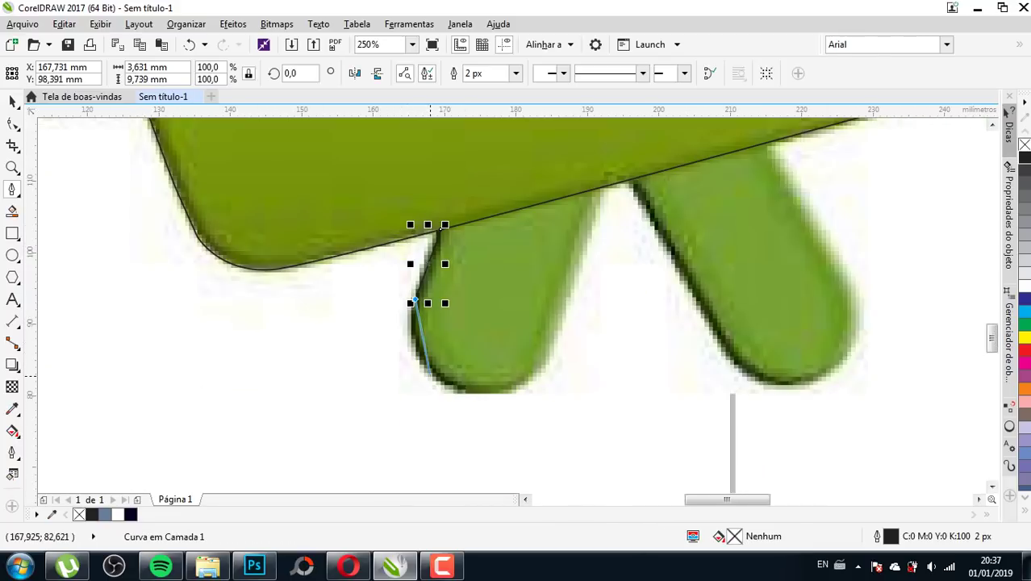
left_click_drag(433, 372, 462, 397)
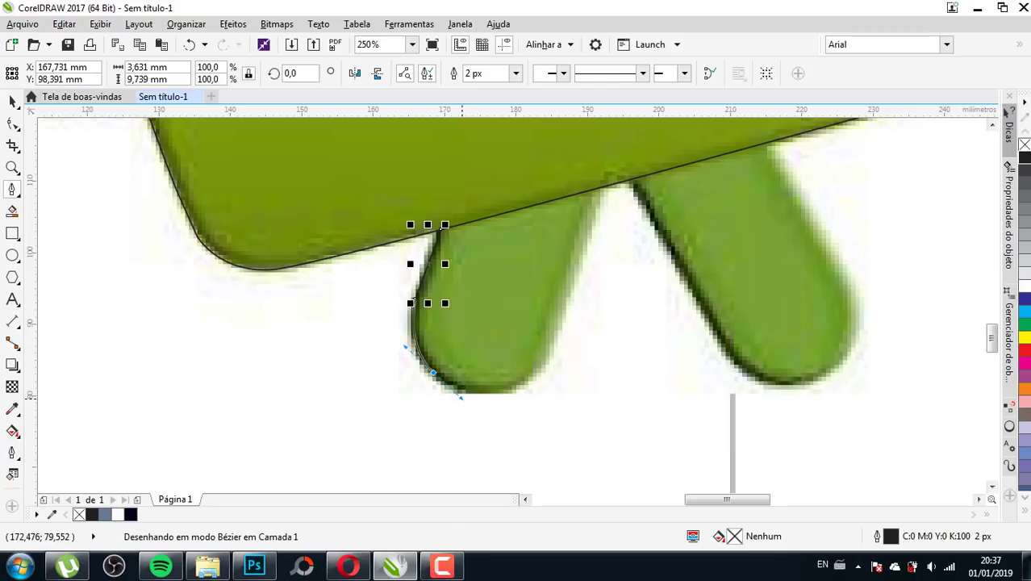
left_click_drag(528, 382, 552, 339)
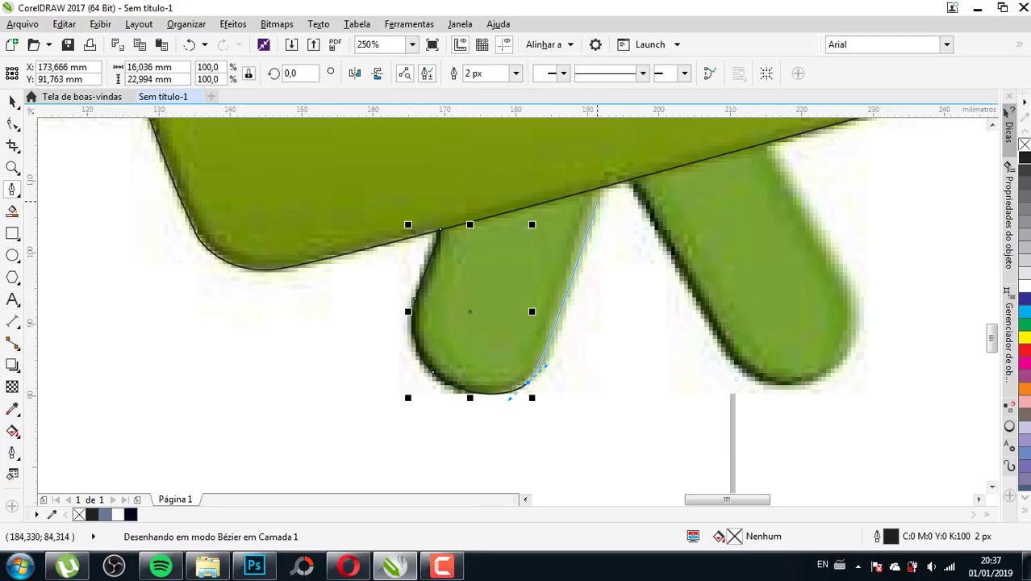
- Redo the foot's base curve, then run the left leg outline back up and close it
scroll(545, 366, "up", 5)
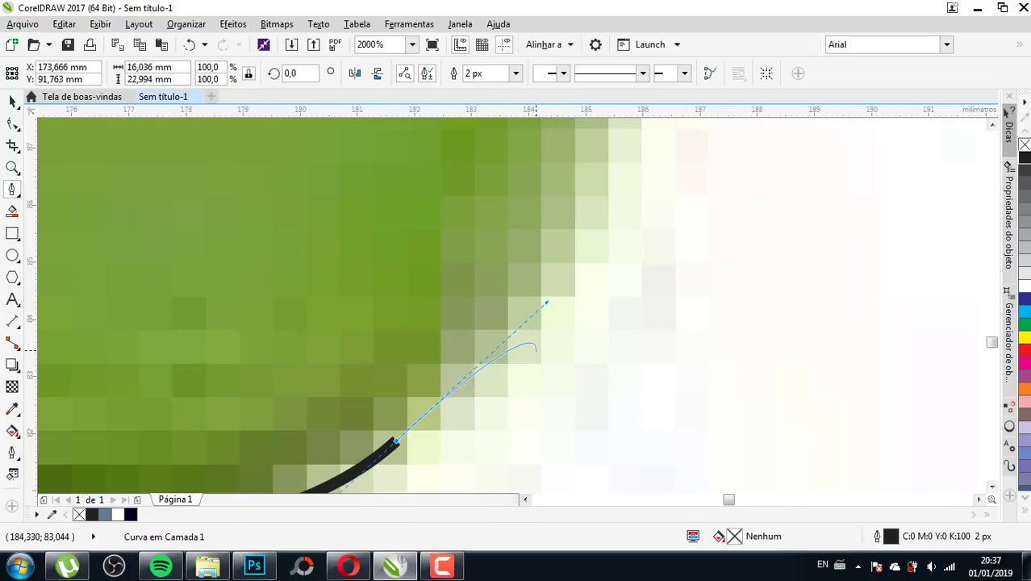
scroll(520, 339, "down", 3)
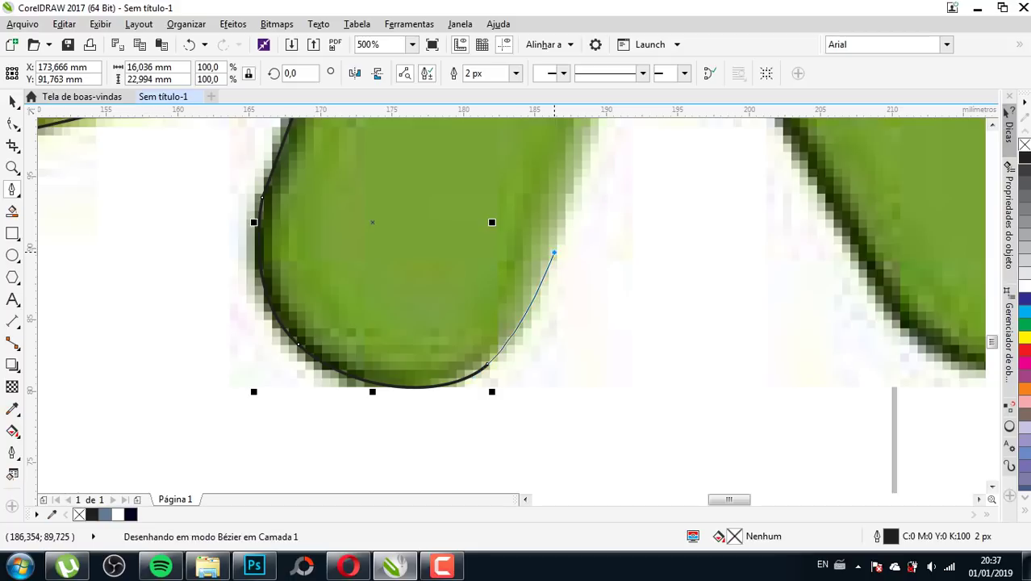
scroll(537, 304, "down", 2)
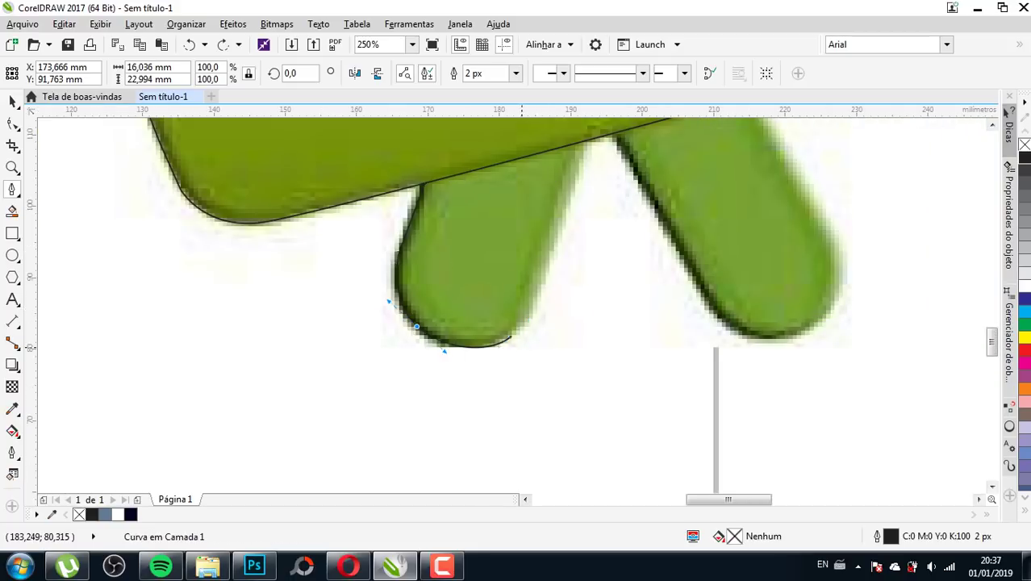
key("ctrl+z")
scroll(478, 338, "up", 2)
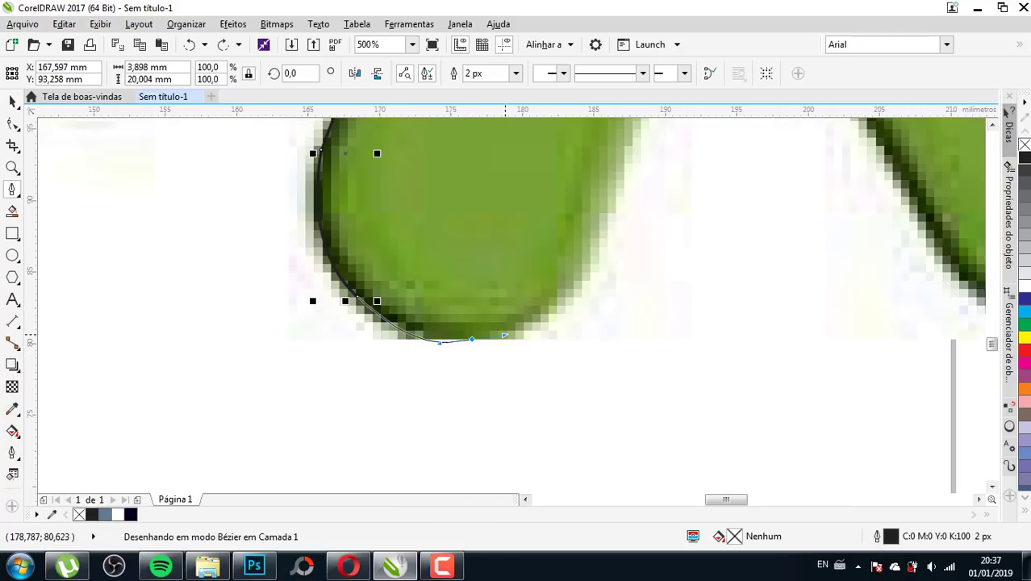
left_click_drag(472, 339, 519, 344)
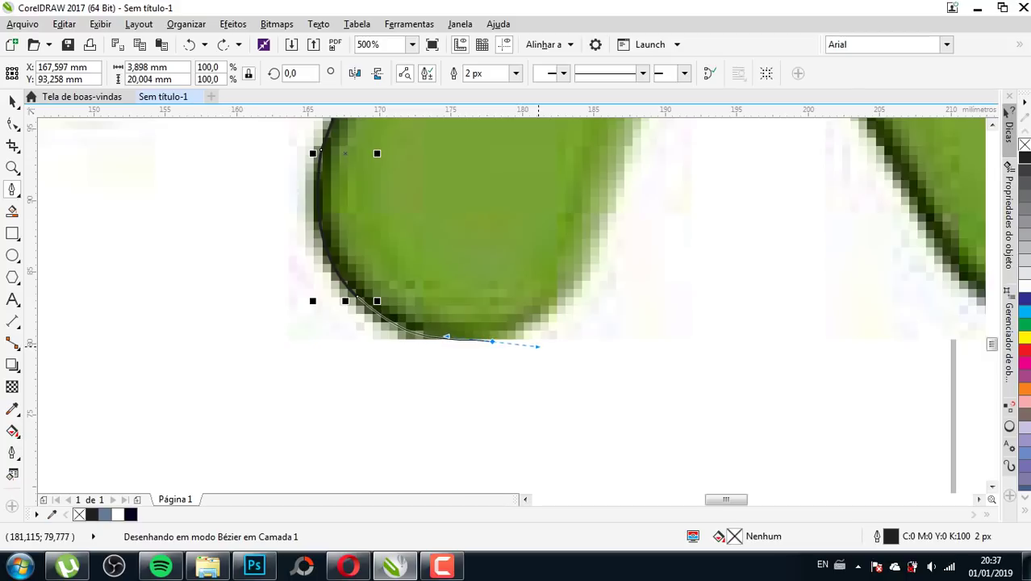
left_click_drag(519, 344, 539, 339)
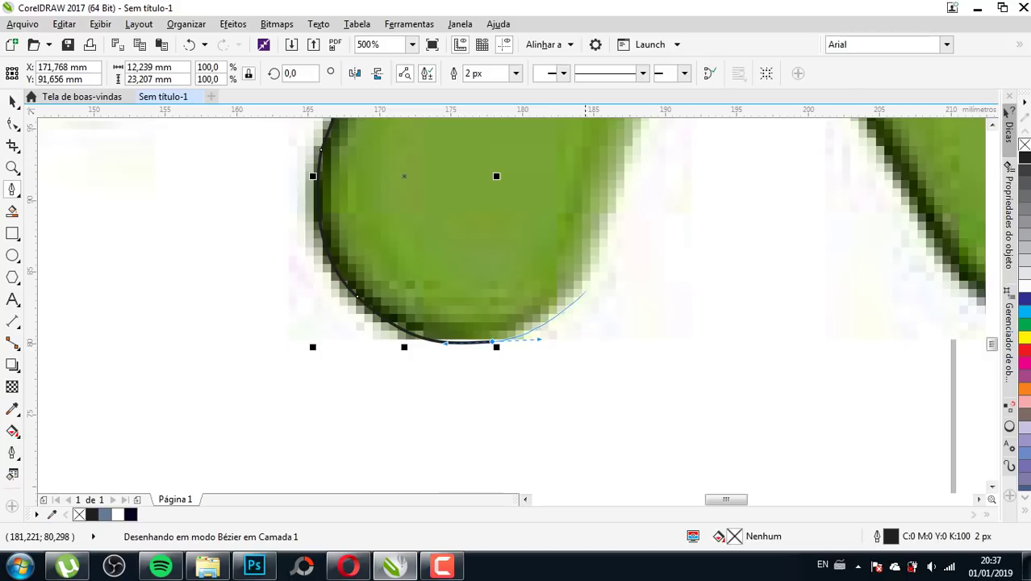
left_click_drag(600, 239, 622, 185)
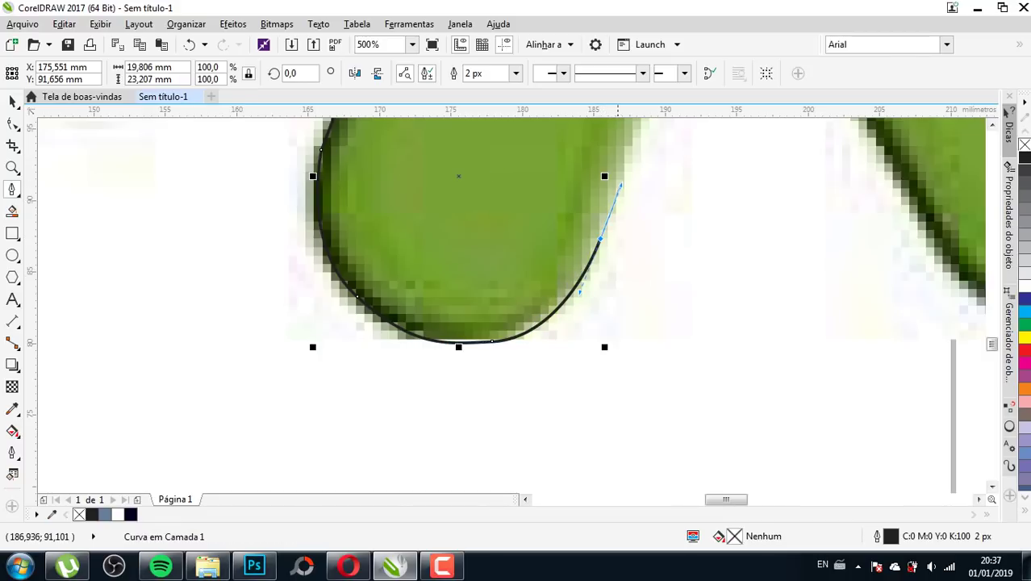
scroll(570, 356, "down", 1)
scroll(581, 323, "down", 3)
scroll(587, 289, "up", 3)
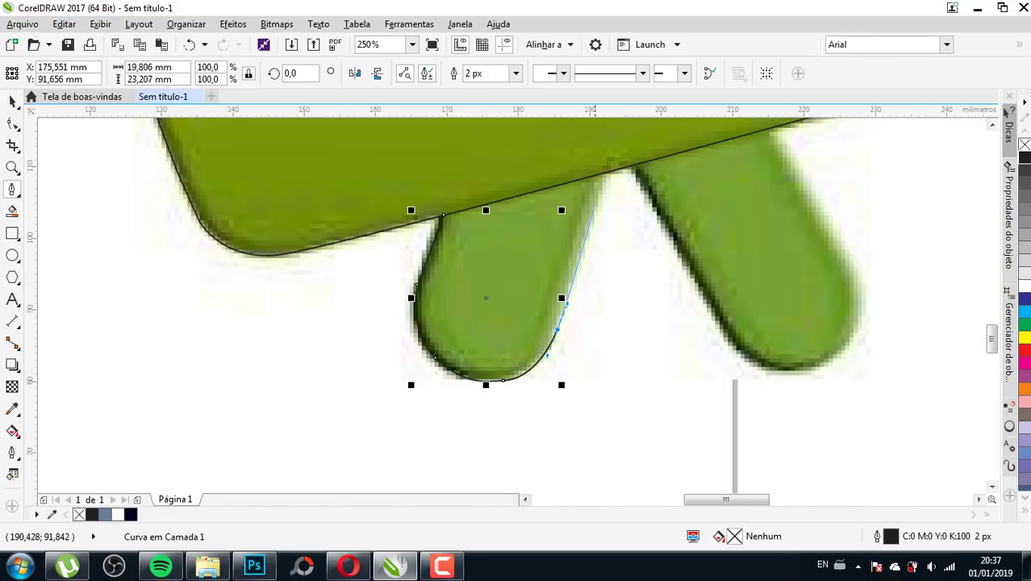
left_click(607, 170)
left_click(443, 215)
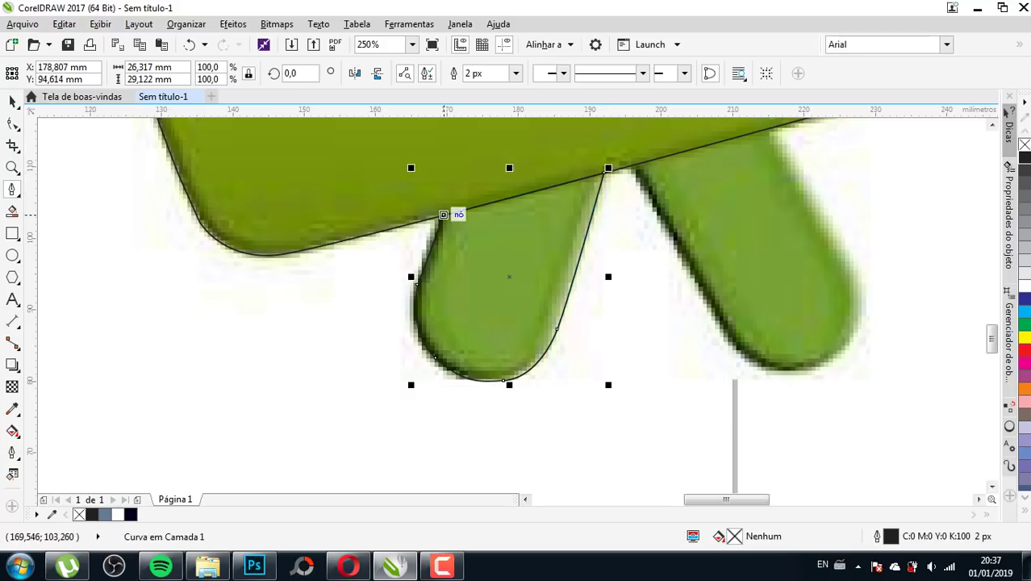
scroll(443, 215, "down", 2)
scroll(622, 300, "up", 2)
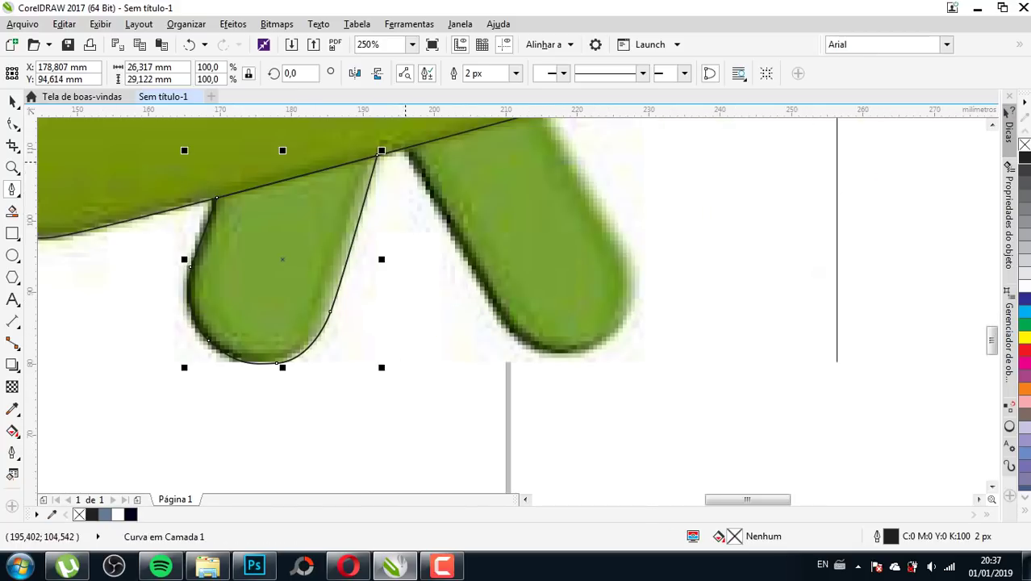
- Trace a closed outline around the right leg, about 32.4 × 34.3 mm
left_click(404, 150)
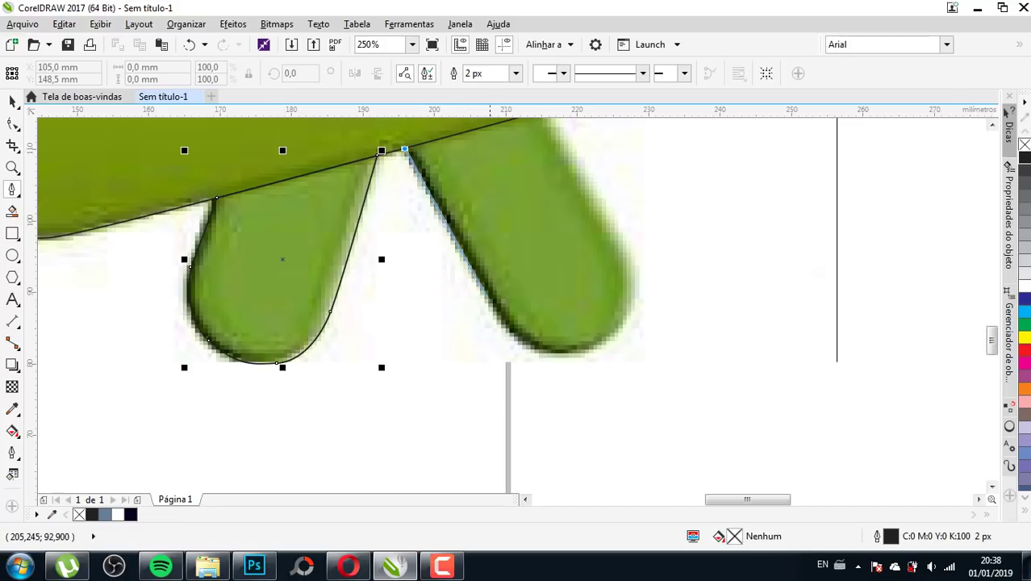
left_click(503, 278)
scroll(546, 274, "up", 2)
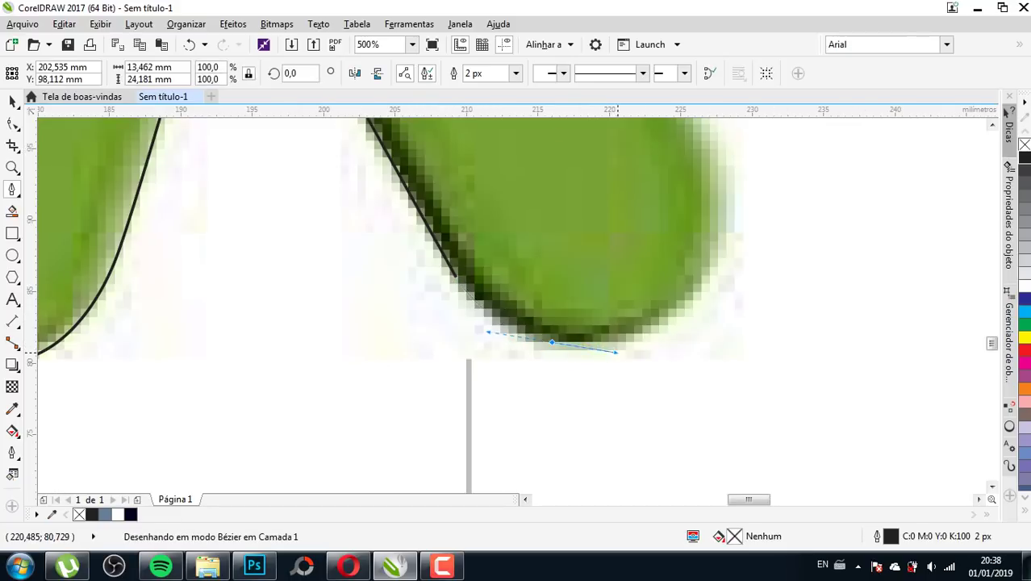
left_click_drag(589, 347, 617, 352)
left_click_drag(704, 286, 727, 251)
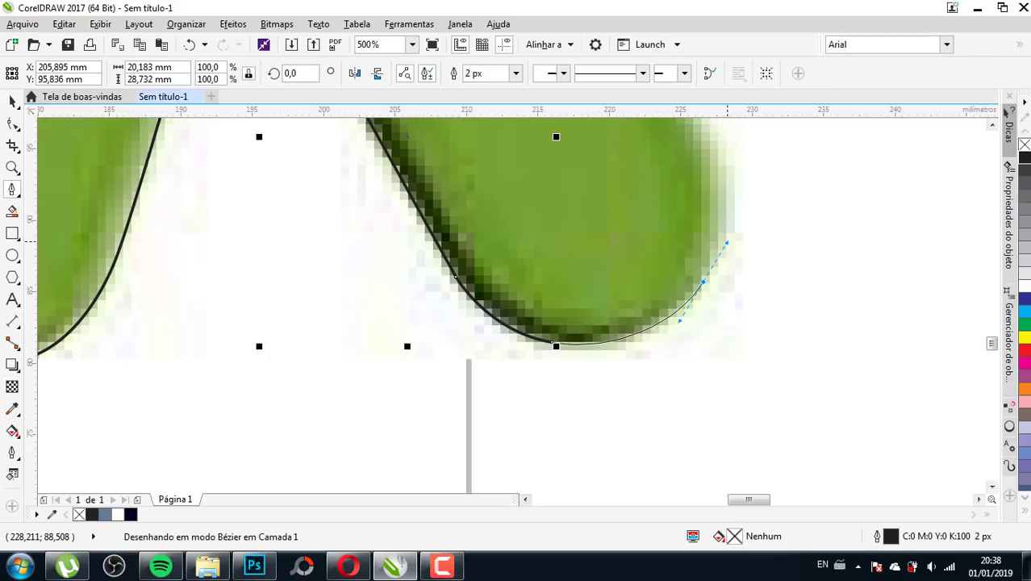
key("space")
left_click(708, 139)
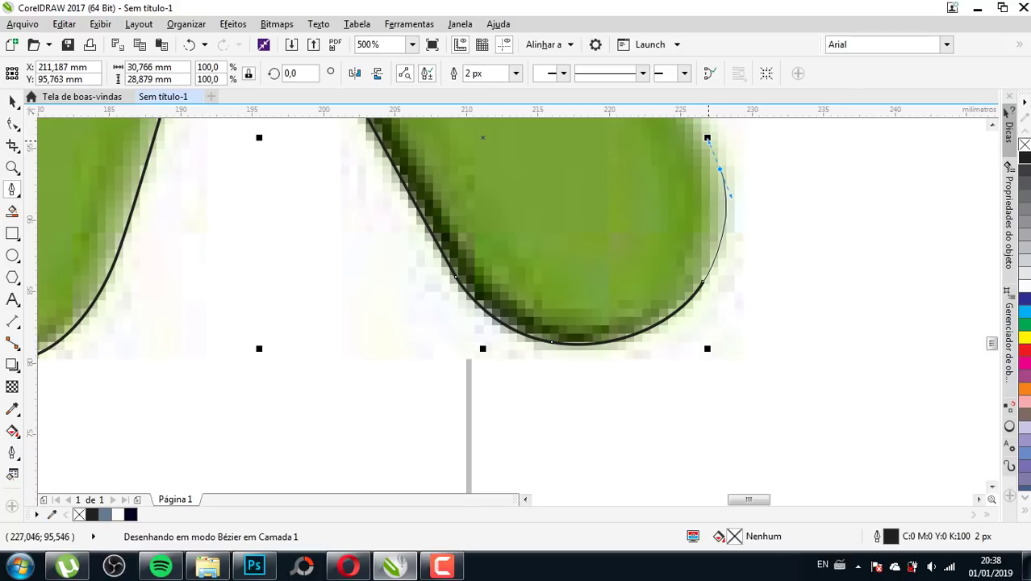
key("space")
scroll(708, 139, "down", 5)
scroll(710, 242, "up", 3)
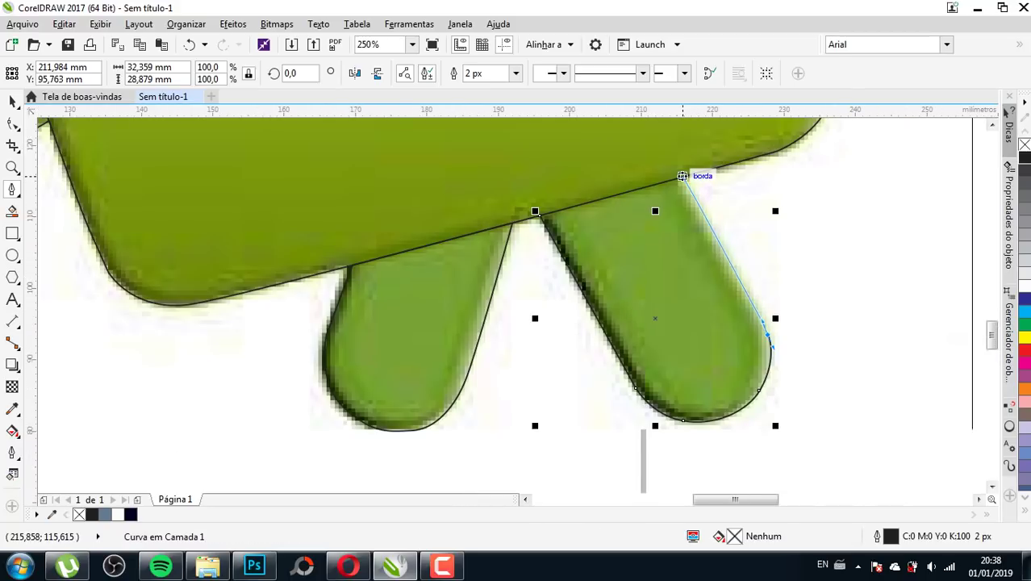
left_click(683, 176)
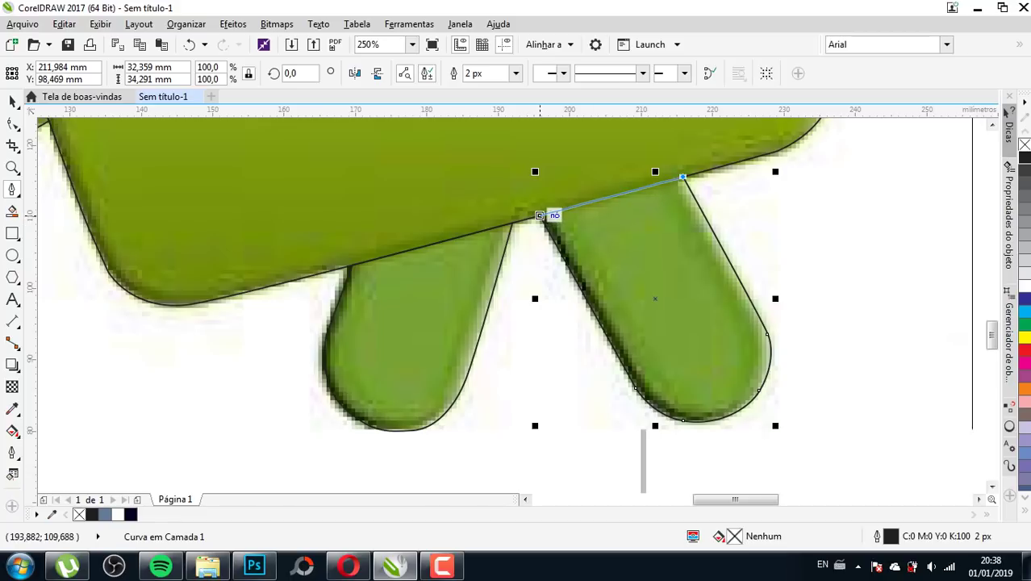
left_click(540, 215)
scroll(420, 313, "down", 3)
scroll(420, 313, "down", 1)
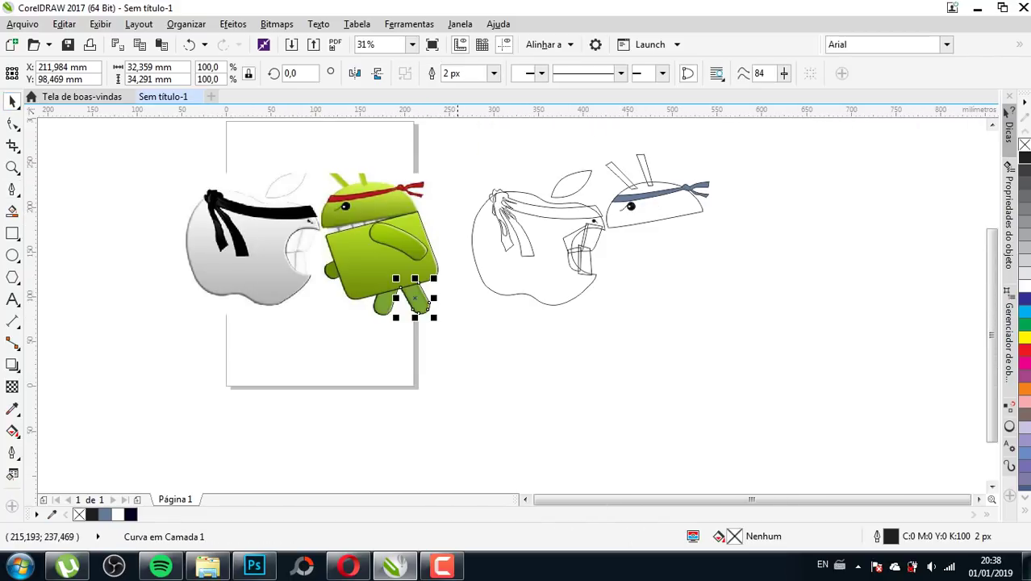
- Move the five traced android outlines 319 mm right beside the traced apple, then deselect
left_click_drag(471, 157, 492, 125)
left_click_drag(307, 327, 307, 327)
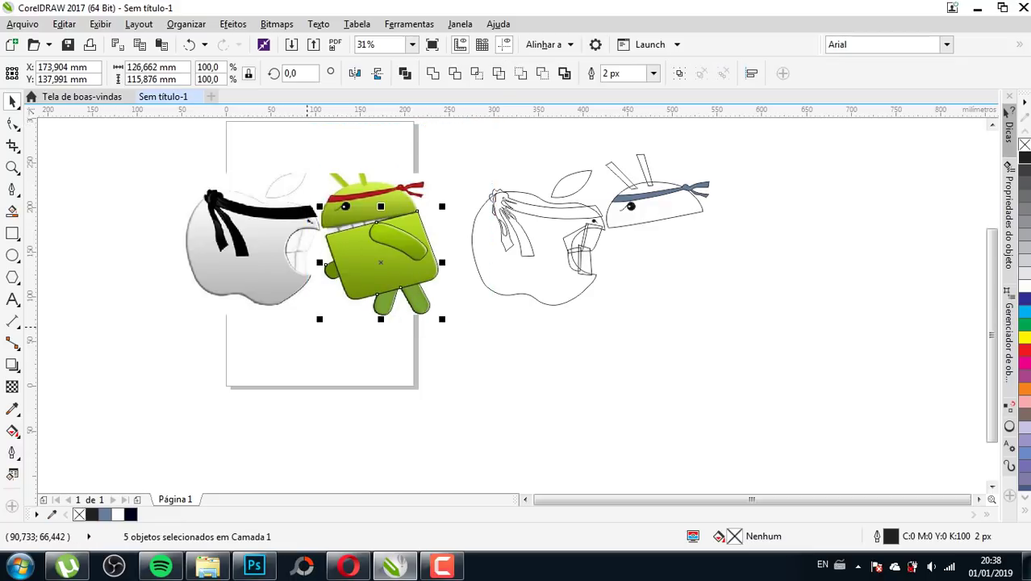
key("ctrl+z")
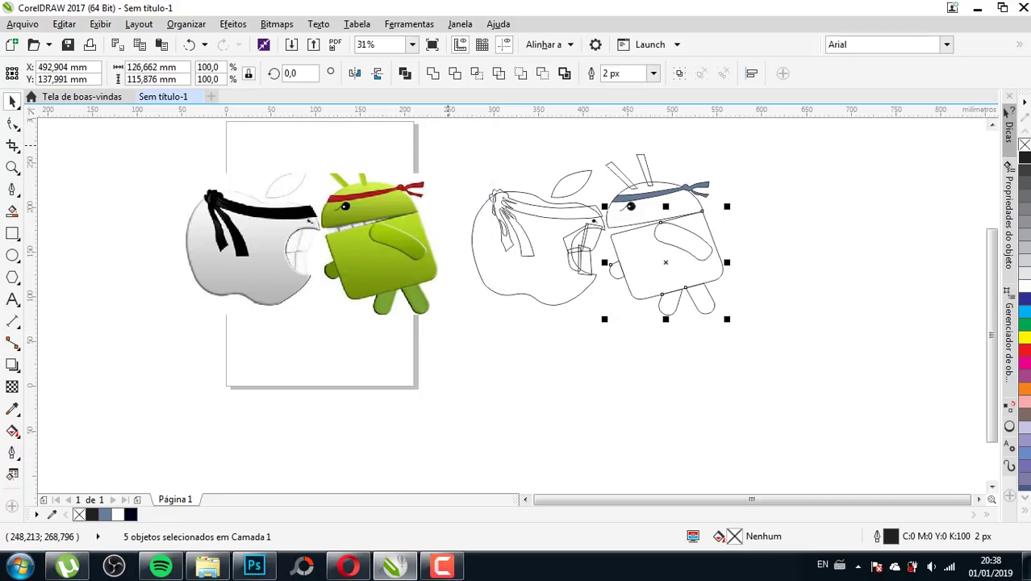
left_click(450, 220)
- Trace the mouth with Bézier nodes and close the curve on its start node
scroll(353, 219, "up", 2)
scroll(354, 218, "up", 1)
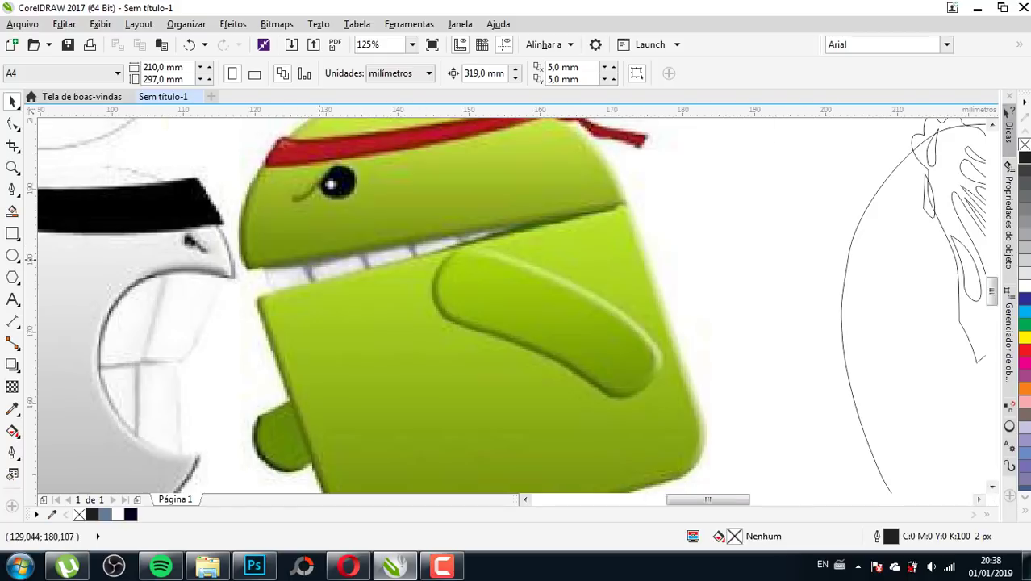
scroll(332, 242, "up", 1)
left_click(12, 188)
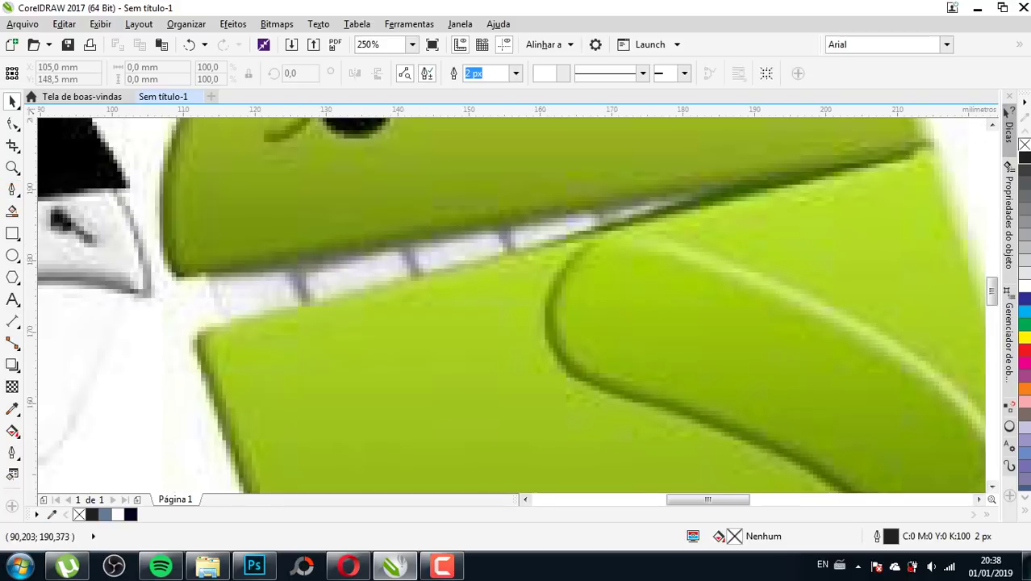
left_click_drag(229, 342, 247, 363)
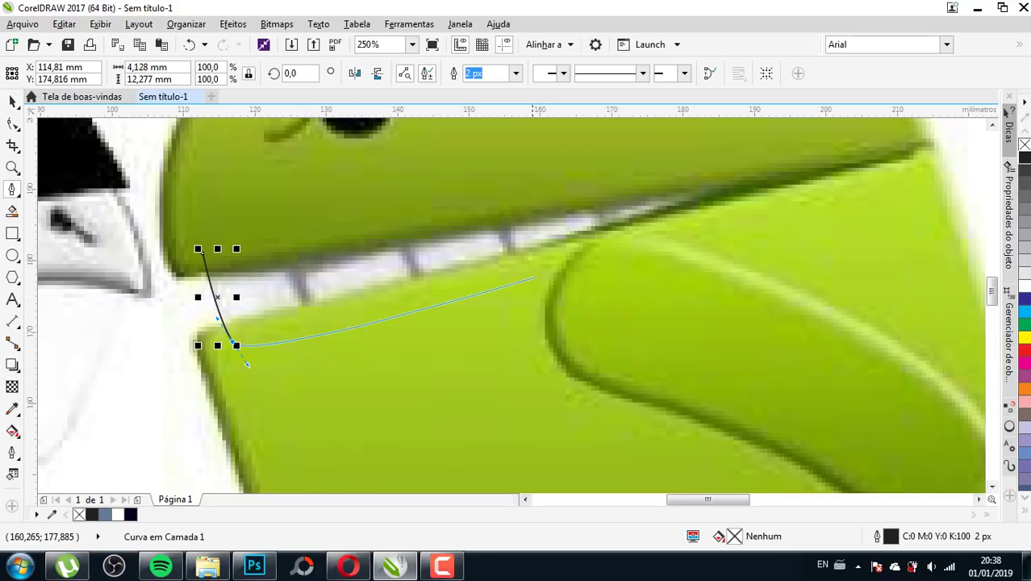
left_click(785, 196)
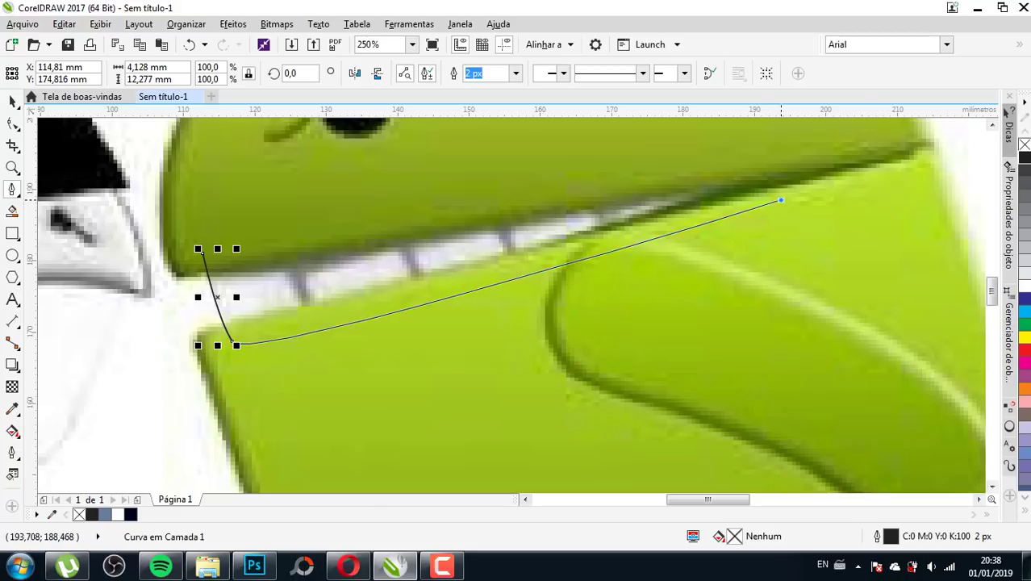
left_click(896, 167)
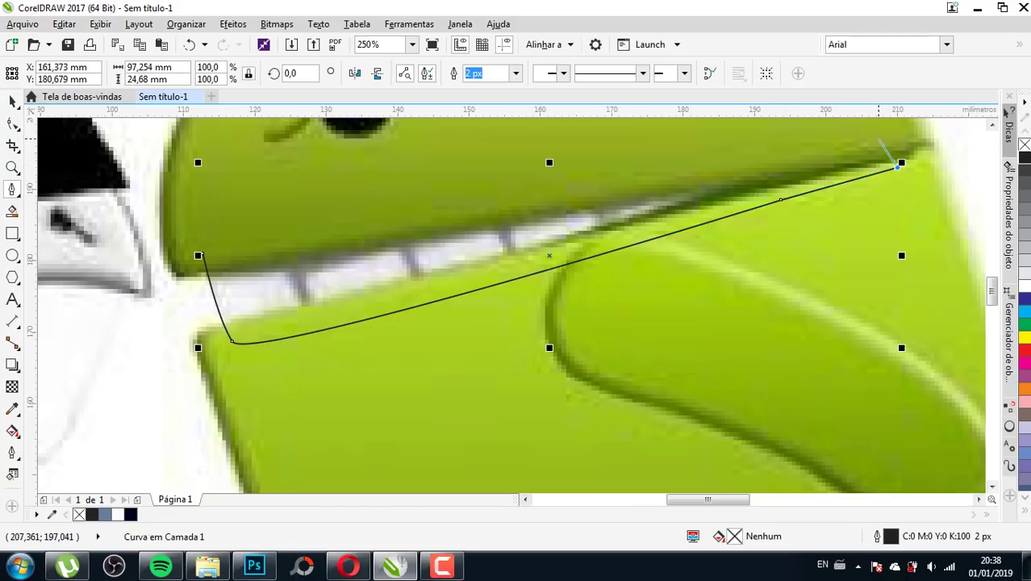
left_click_drag(879, 138, 577, 163)
left_click(203, 253)
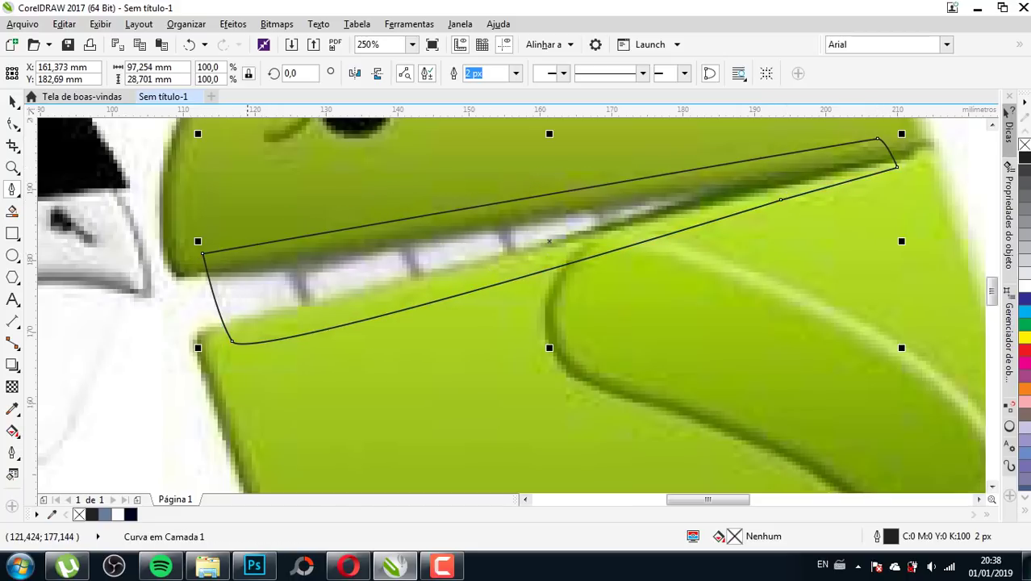
- Shift the closed mouth curve 319 mm right onto the outline android
scroll(277, 309, "down", 2)
key("Right")
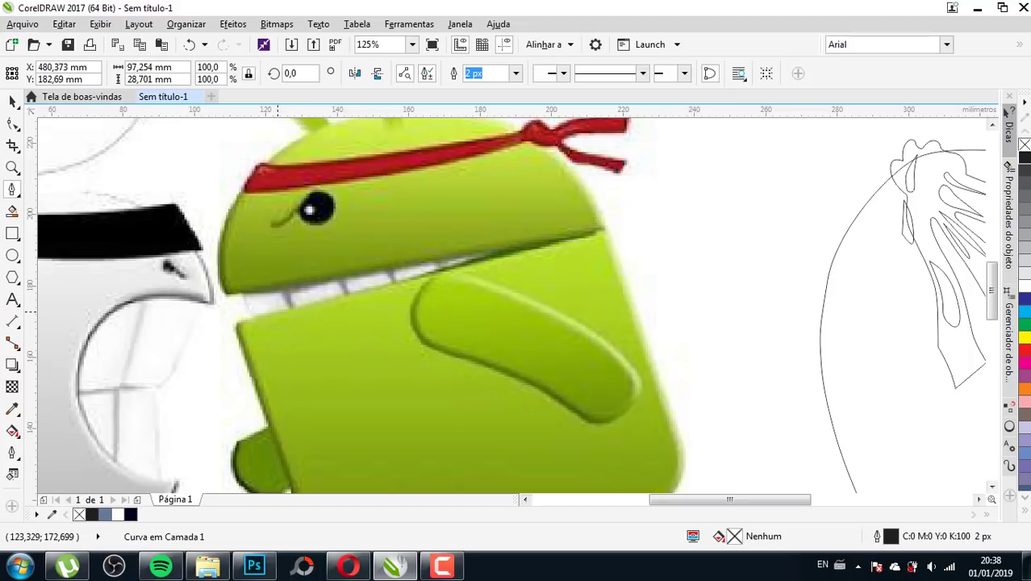
scroll(277, 310, "down", 2)
scroll(588, 288, "up", 1)
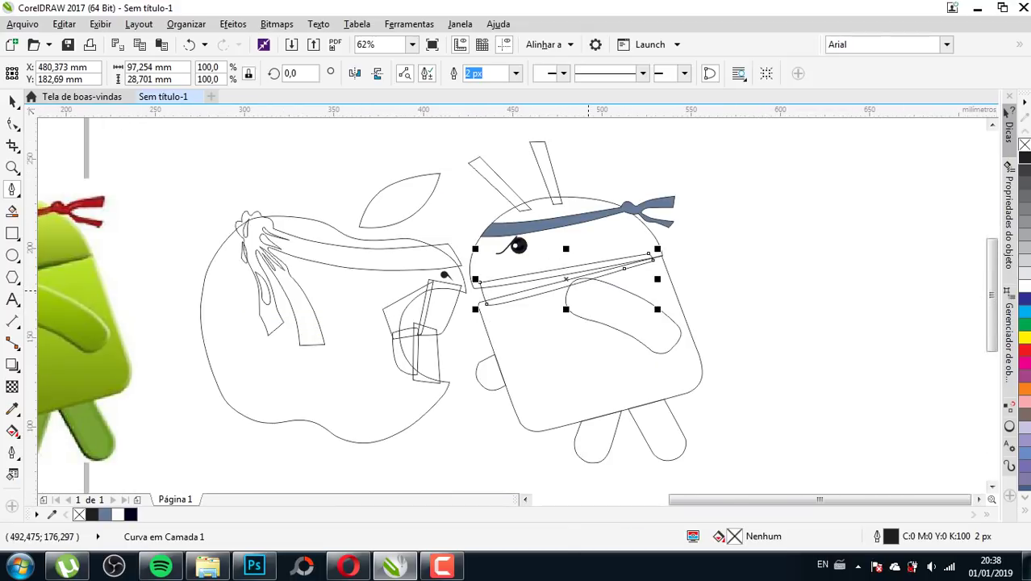
scroll(589, 288, "down", 1)
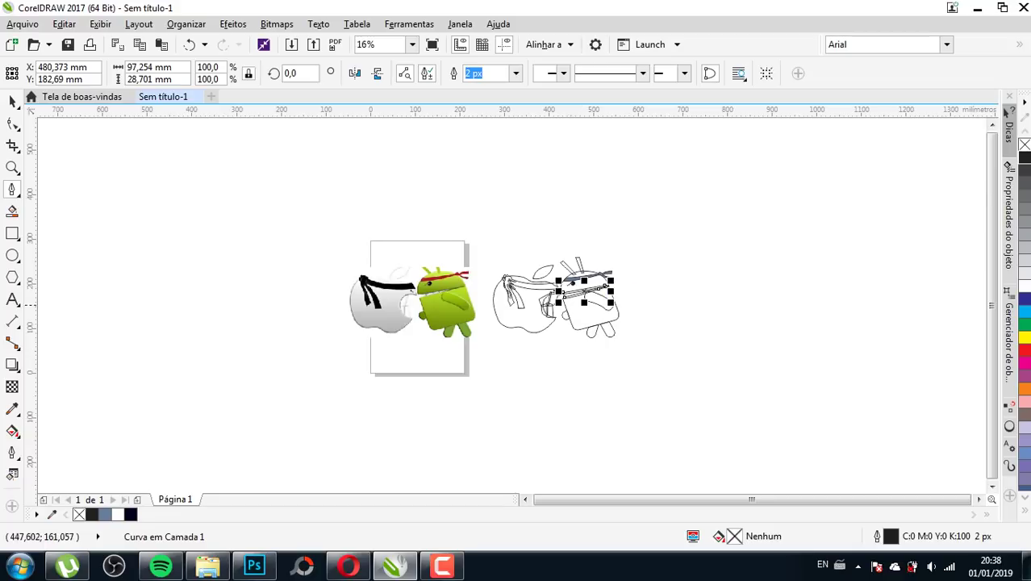
scroll(449, 299, "up", 3)
scroll(341, 227, "up", 1)
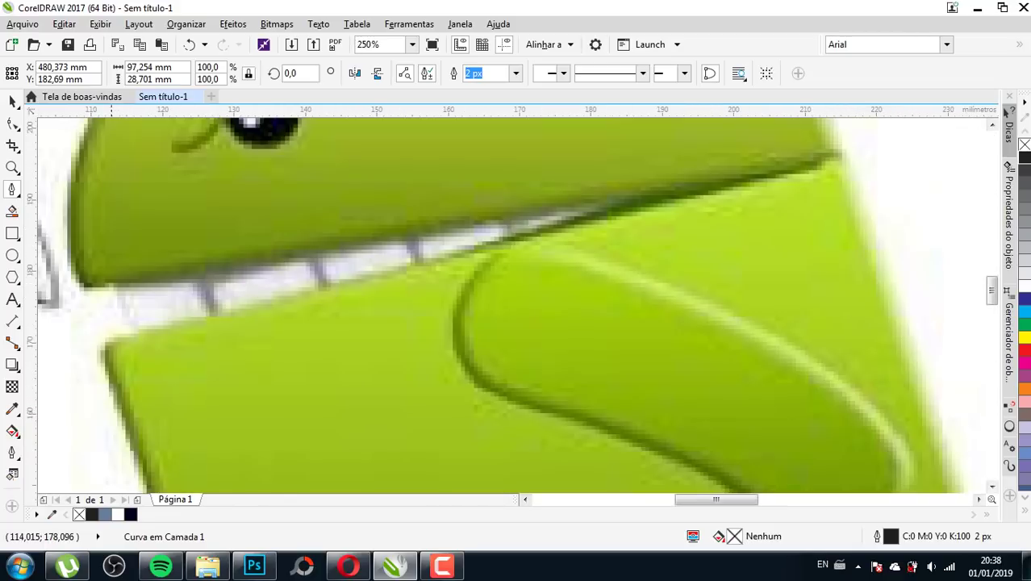
- Start the teeth curve at its left end and trace the first tooth and gap
scroll(113, 283, "up", 1)
left_click(125, 265)
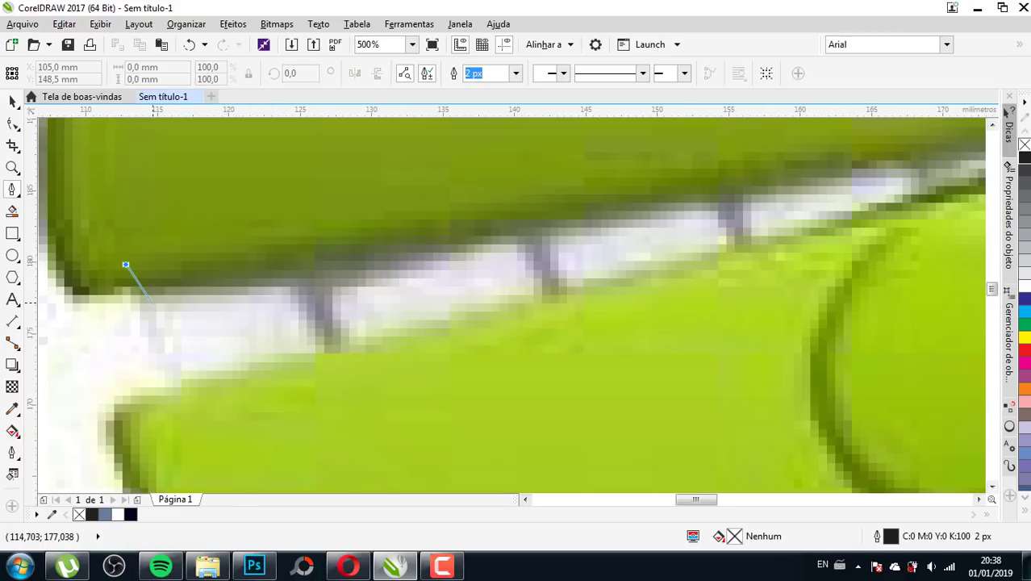
left_click_drag(145, 300, 159, 305)
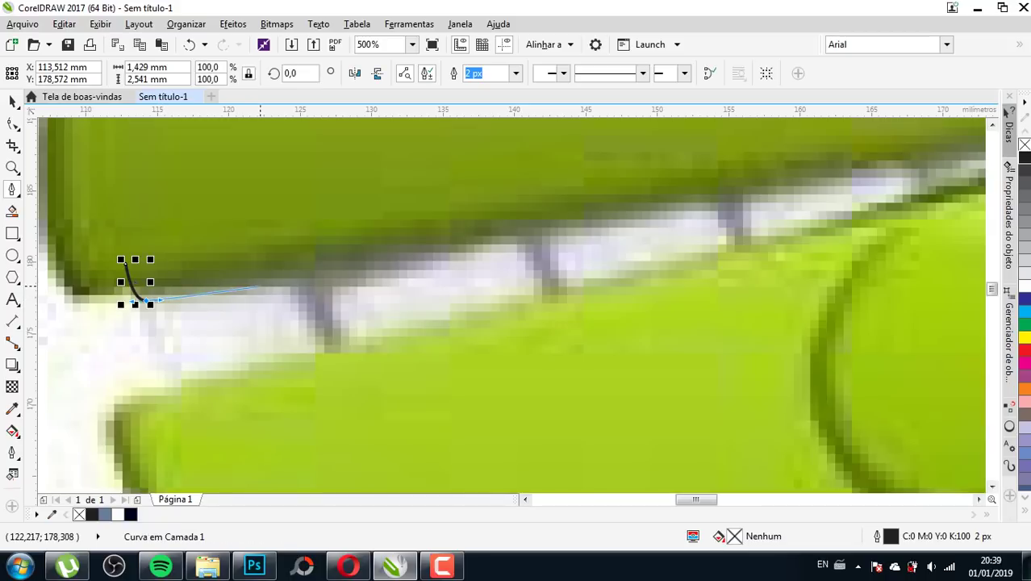
mouse_move(266, 283)
left_mouse_down()
mouse_move(284, 283)
mouse_move(323, 350)
mouse_move(329, 319)
mouse_move(432, 259)
left_mouse_up()
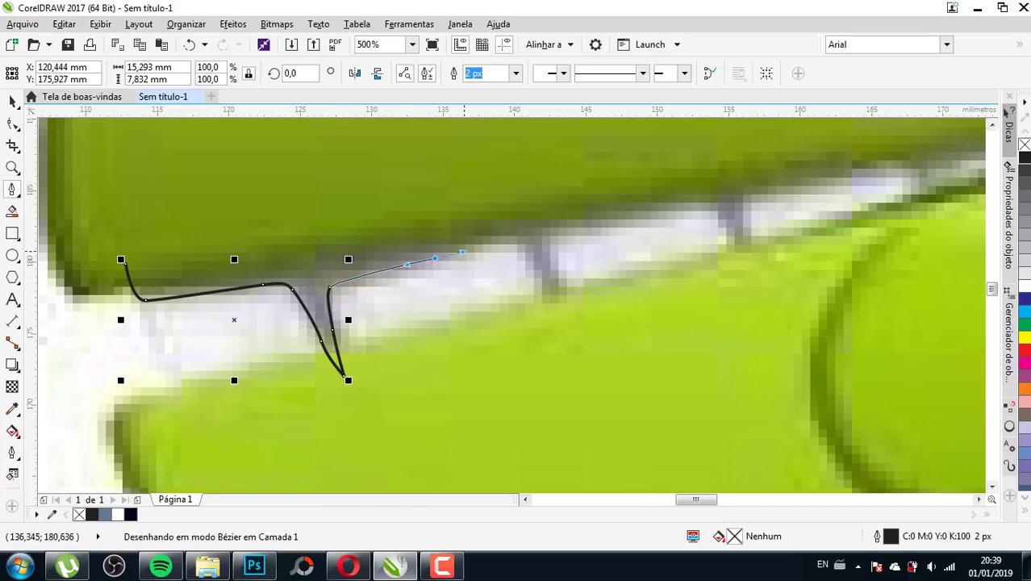
mouse_move(439, 253)
left_mouse_down()
mouse_move(504, 238)
mouse_move(536, 274)
left_mouse_up()
left_click(509, 232)
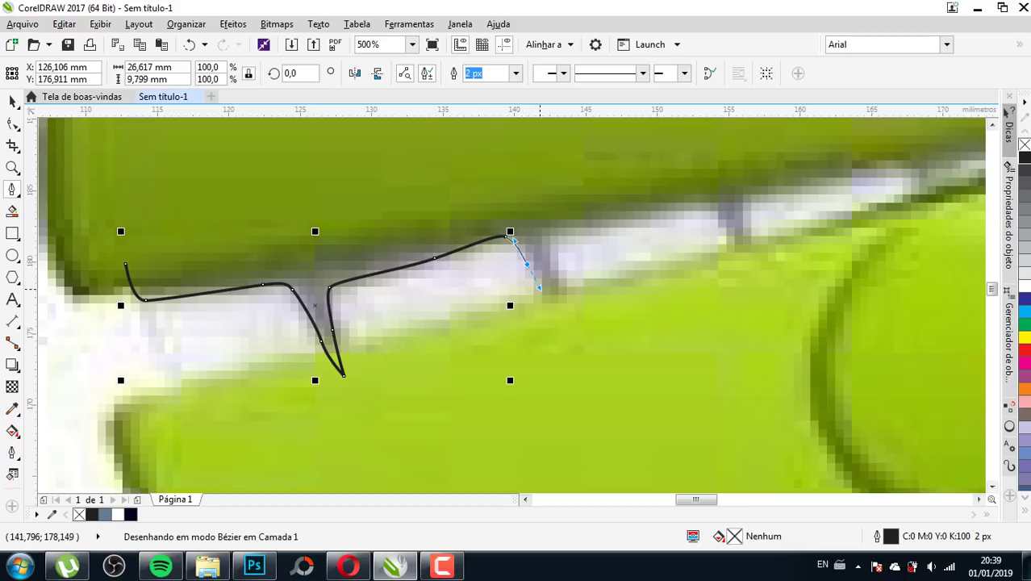
left_click(540, 305)
- Continue the jagged teeth outline over the next teeth, dipping into each gap
scroll(540, 316, "down", 1)
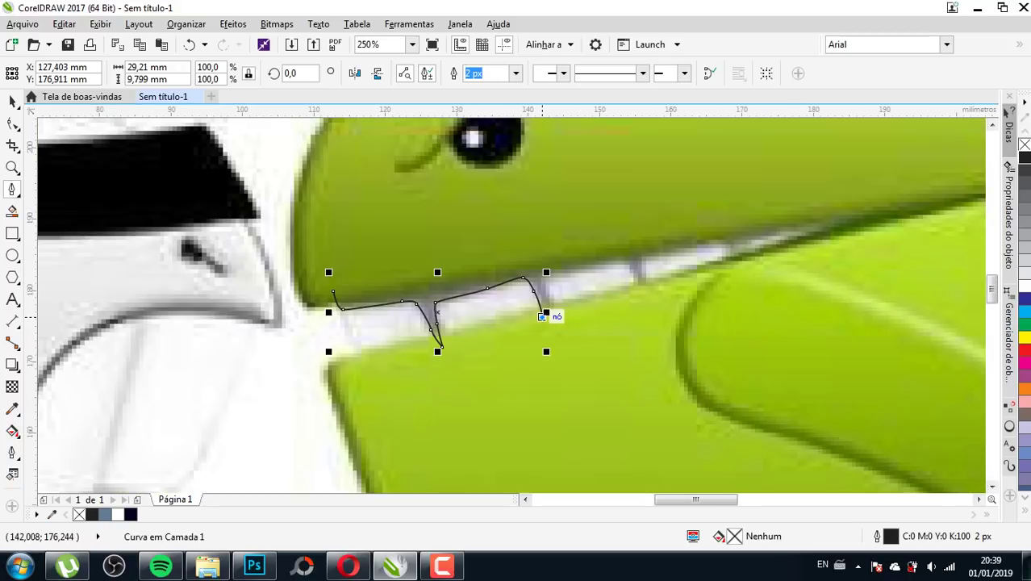
scroll(540, 316, "up", 1)
mouse_move(542, 310)
left_mouse_down()
mouse_move(519, 265)
mouse_move(546, 239)
mouse_move(597, 235)
left_mouse_up()
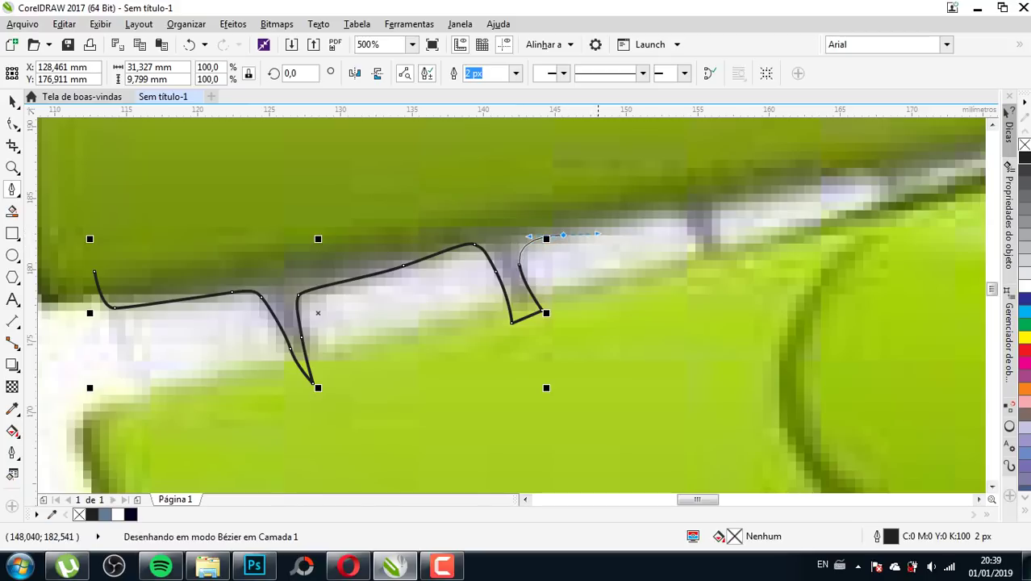
mouse_move(567, 229)
left_mouse_down()
mouse_move(670, 216)
mouse_move(694, 235)
left_mouse_up()
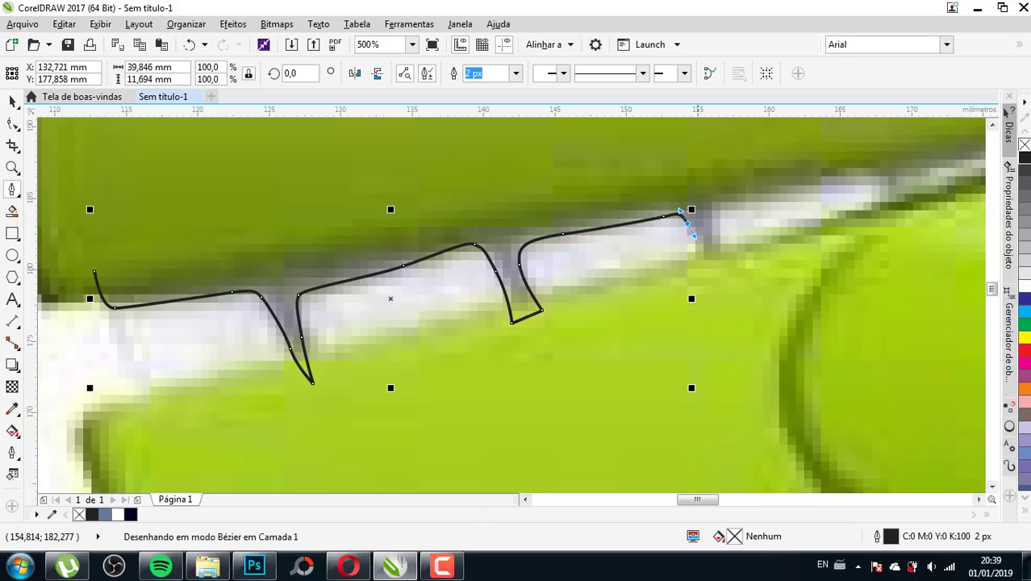
left_click(700, 261)
scroll(699, 260, "down", 1)
scroll(670, 268, "up", 2)
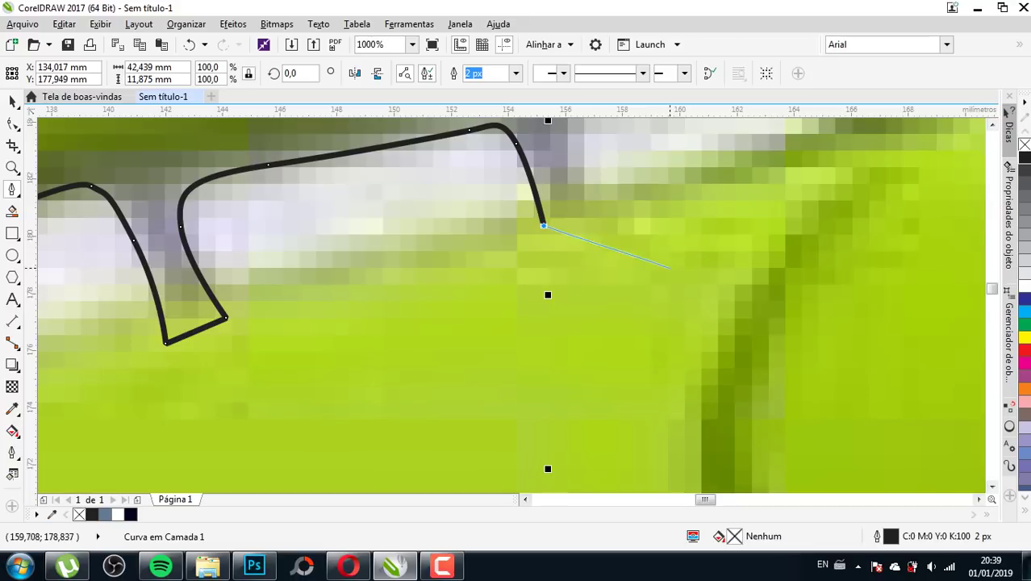
left_click_drag(587, 226, 582, 162)
scroll(581, 186, "down", 1)
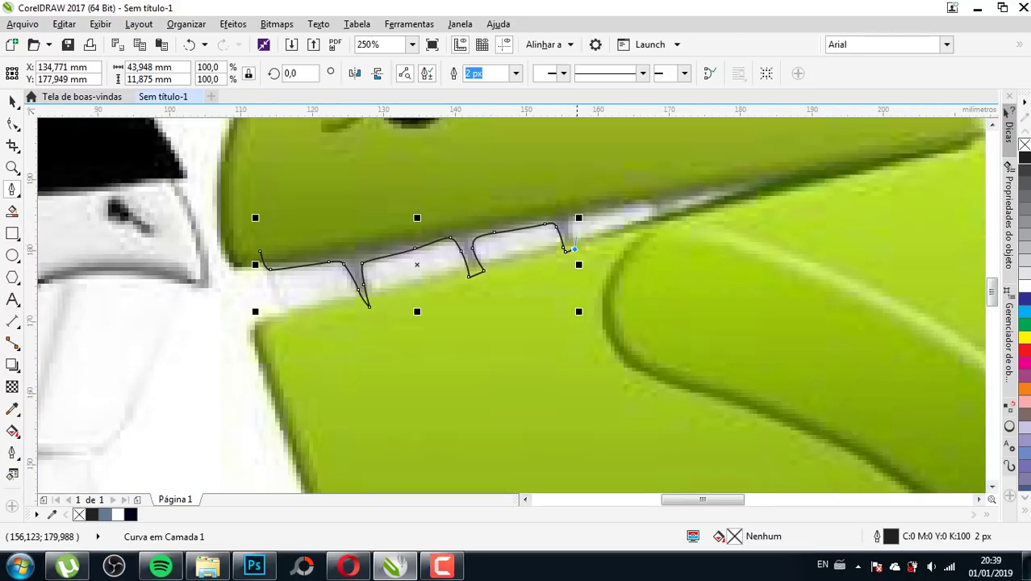
scroll(574, 202, "up", 2)
scroll(553, 232, "down", 1)
mouse_move(552, 204)
left_mouse_down()
mouse_move(554, 232)
mouse_move(601, 204)
left_mouse_up()
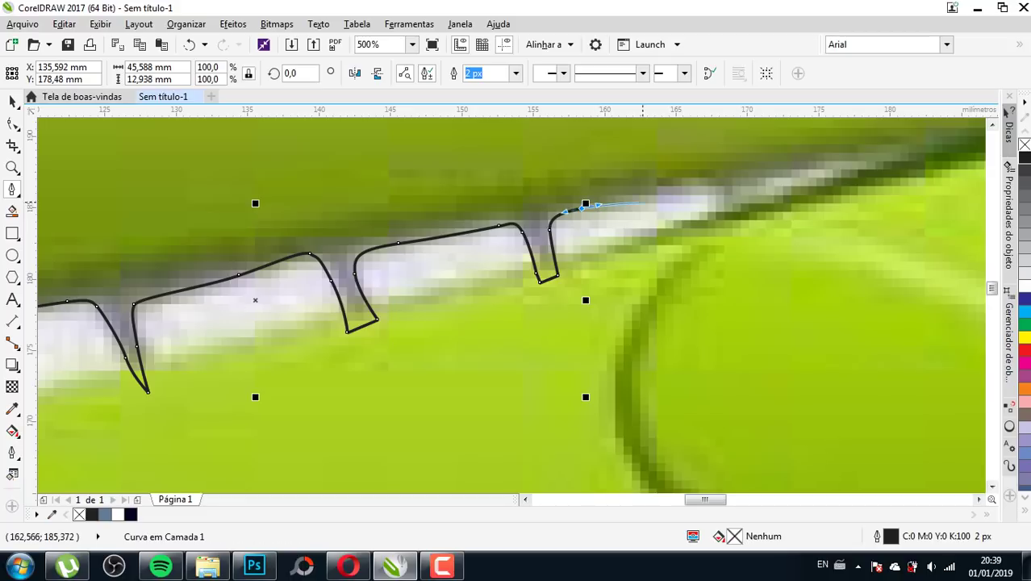
- Trace the last gap and right end, closing the 69.3 × 21.8 mm teeth curve
left_click(699, 183)
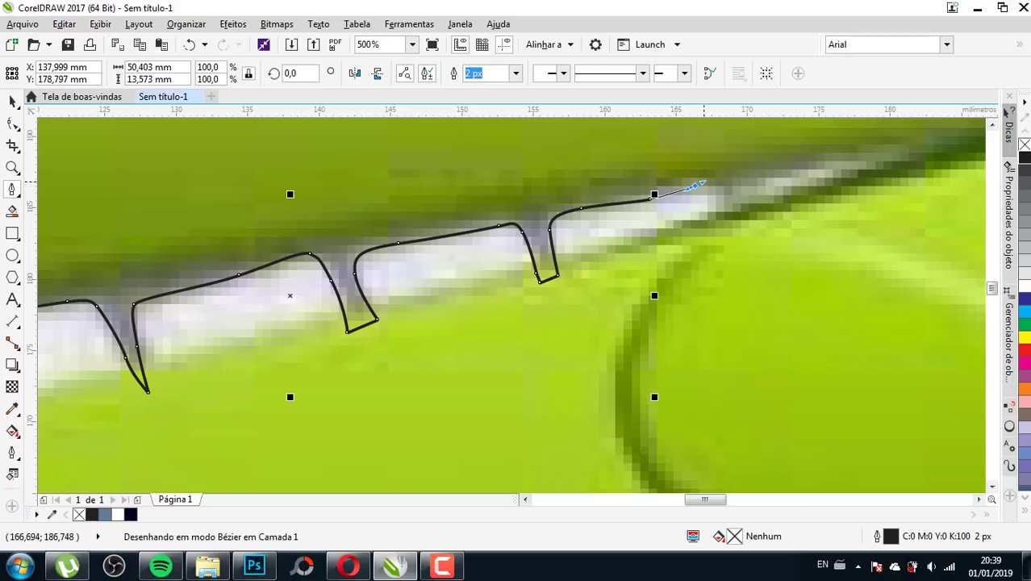
left_click(715, 199)
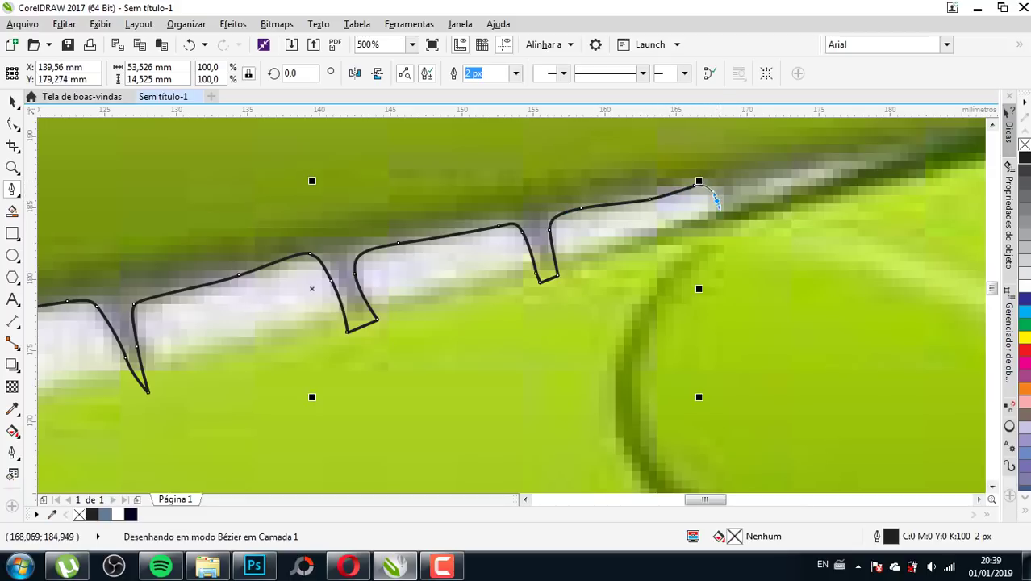
left_click(727, 233)
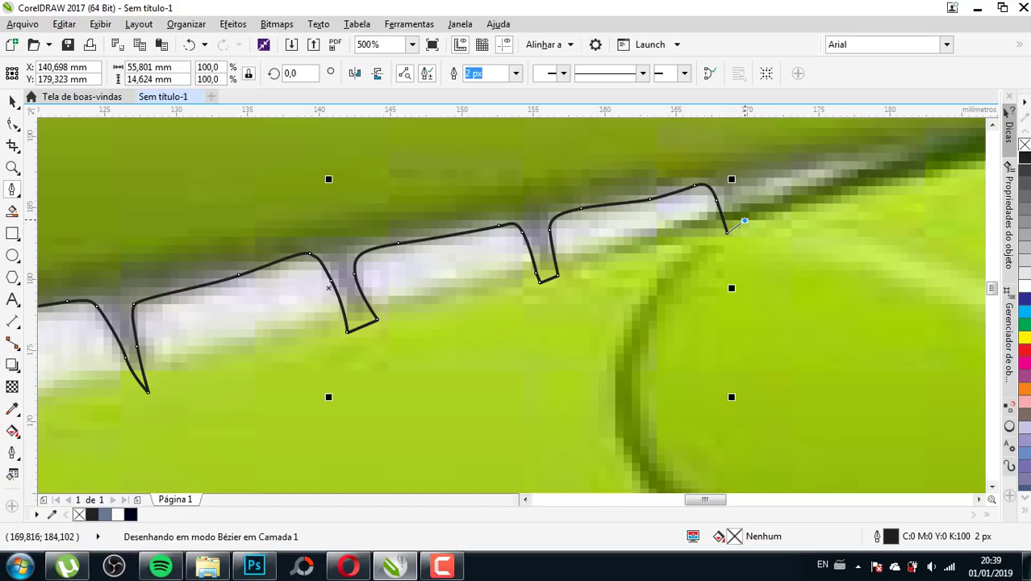
left_click(744, 220)
left_click(734, 181)
scroll(696, 203, "down", 2)
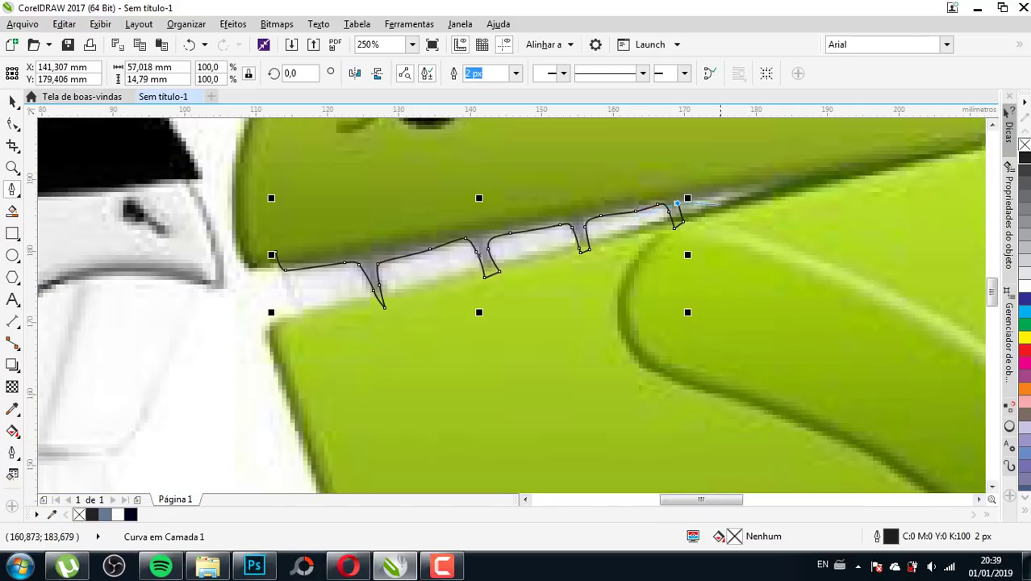
scroll(695, 203, "up", 2)
left_click_drag(702, 202, 743, 194)
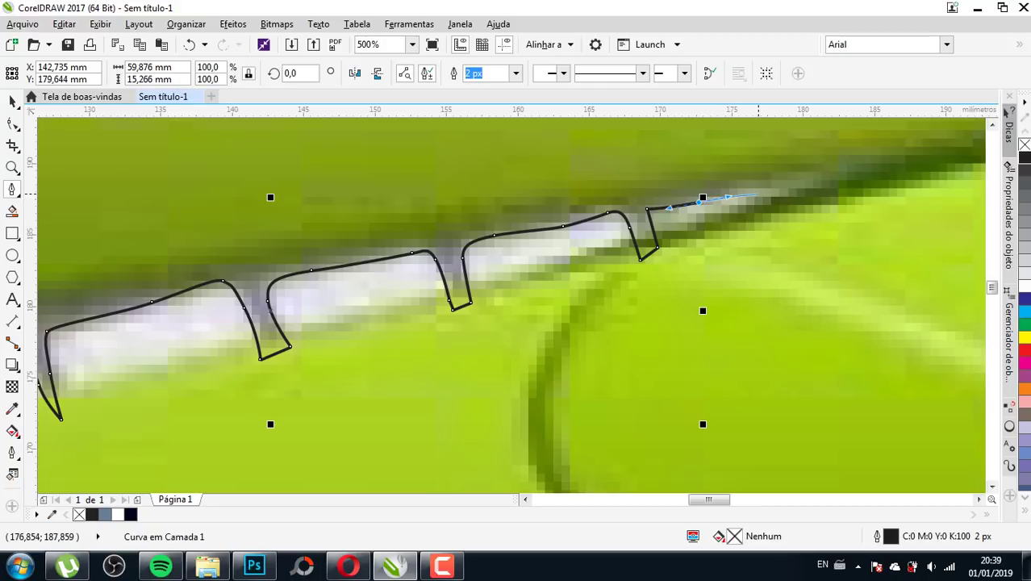
left_click_drag(768, 182, 783, 176)
scroll(768, 182, "down", 2)
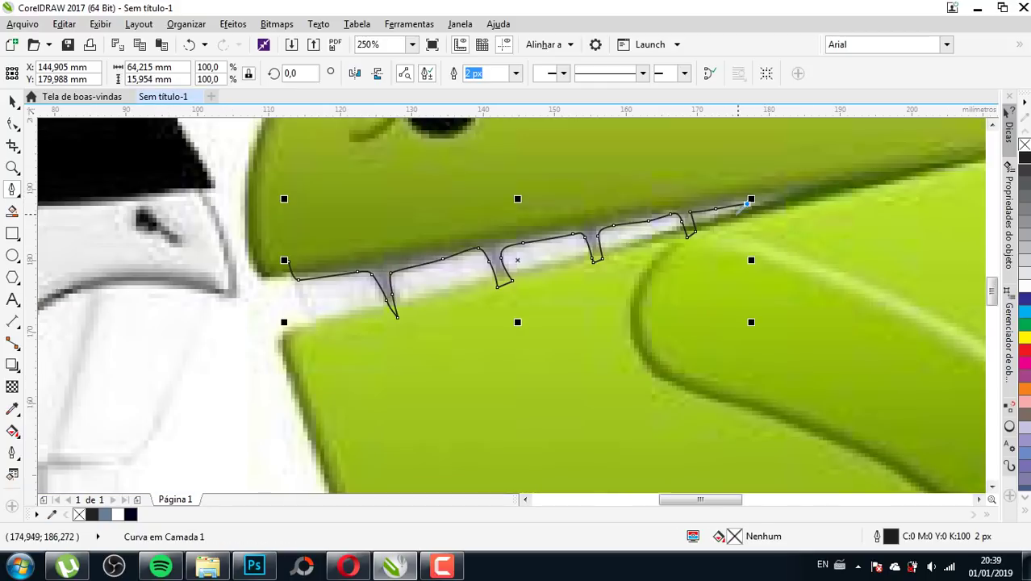
left_click(783, 175)
left_click(732, 162)
left_click(289, 261)
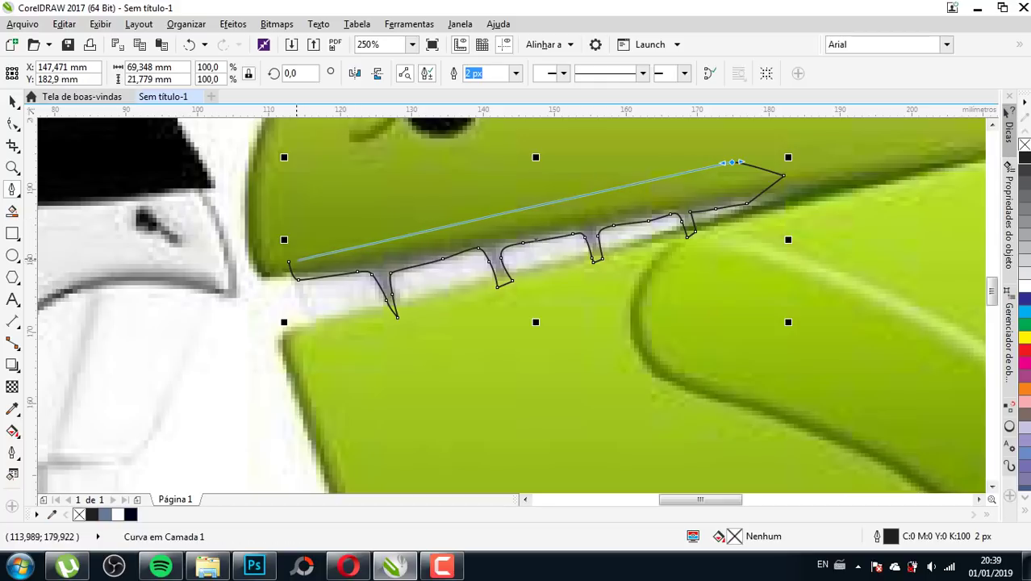
scroll(323, 323, "down", 1)
scroll(323, 323, "down", 2)
- Drag the teeth curve 319 mm right into the outline android's mouth and deselect it
scroll(322, 322, "up", 2)
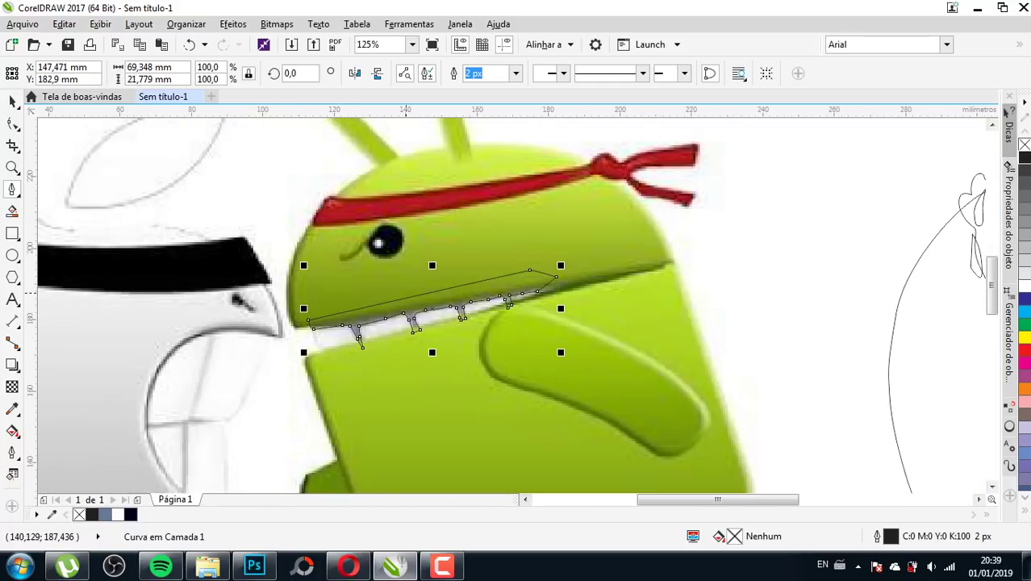
left_click(12, 100)
scroll(151, 253, "down", 1)
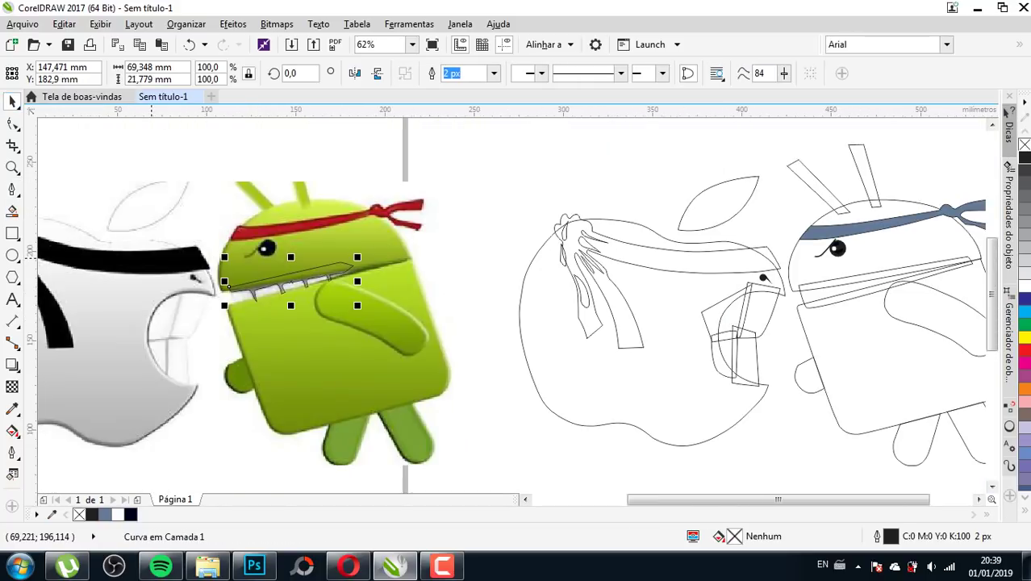
left_click_drag(290, 281, 859, 280)
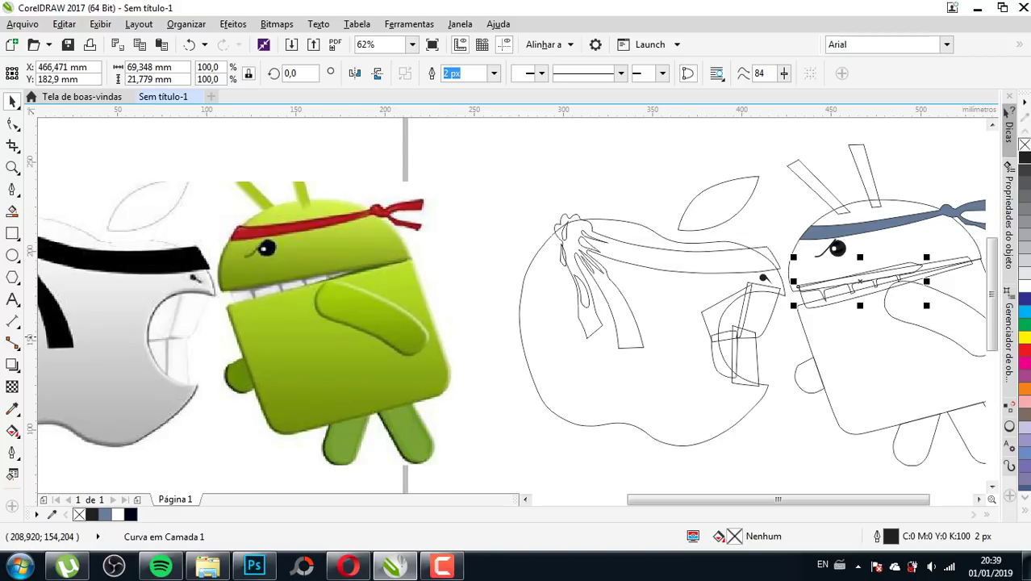
scroll(704, 323, "down", 1)
scroll(630, 376, "up", 1)
scroll(631, 376, "up", 1)
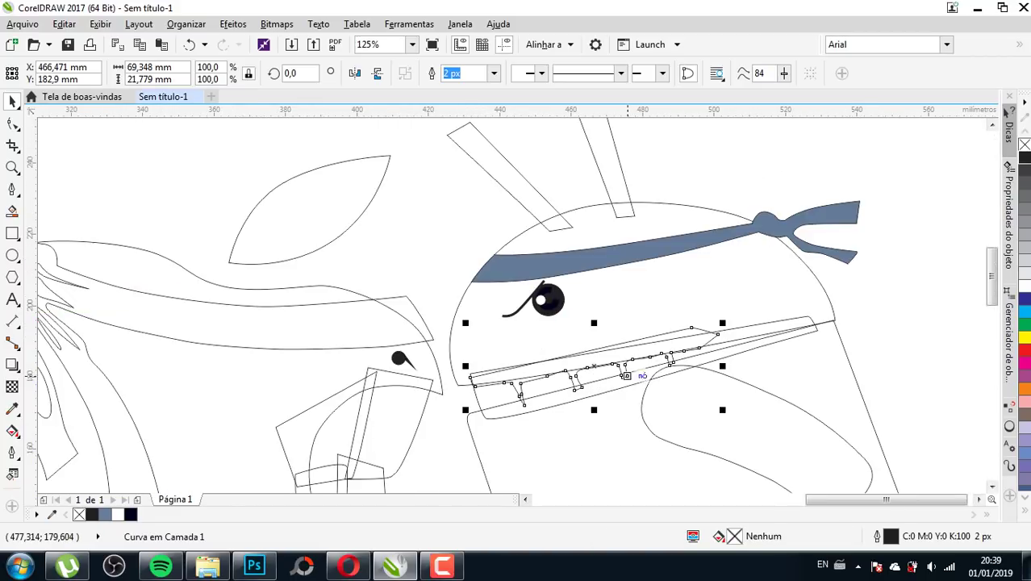
scroll(572, 383, "up", 1)
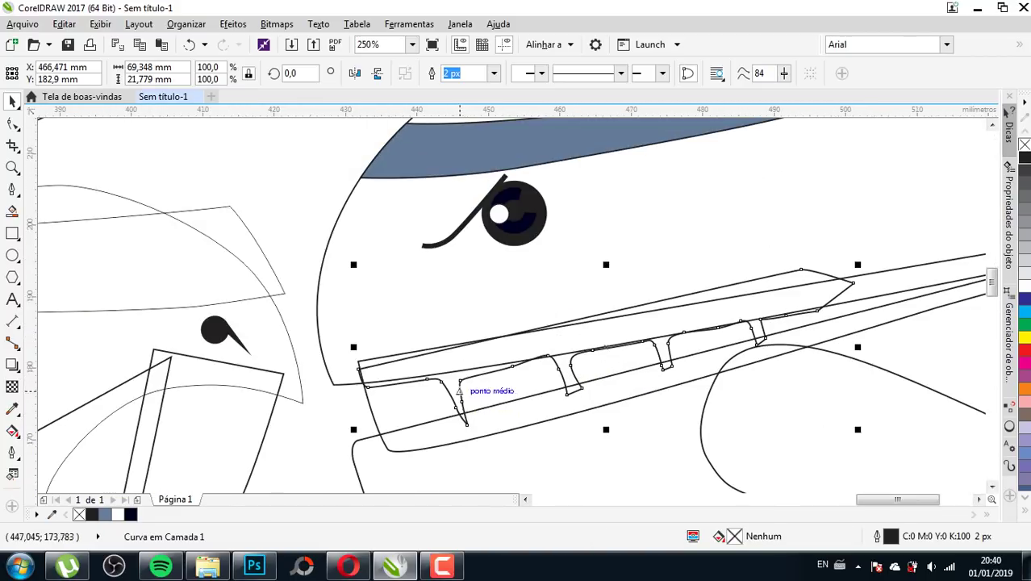
scroll(460, 388, "down", 2)
scroll(516, 307, "down", 1)
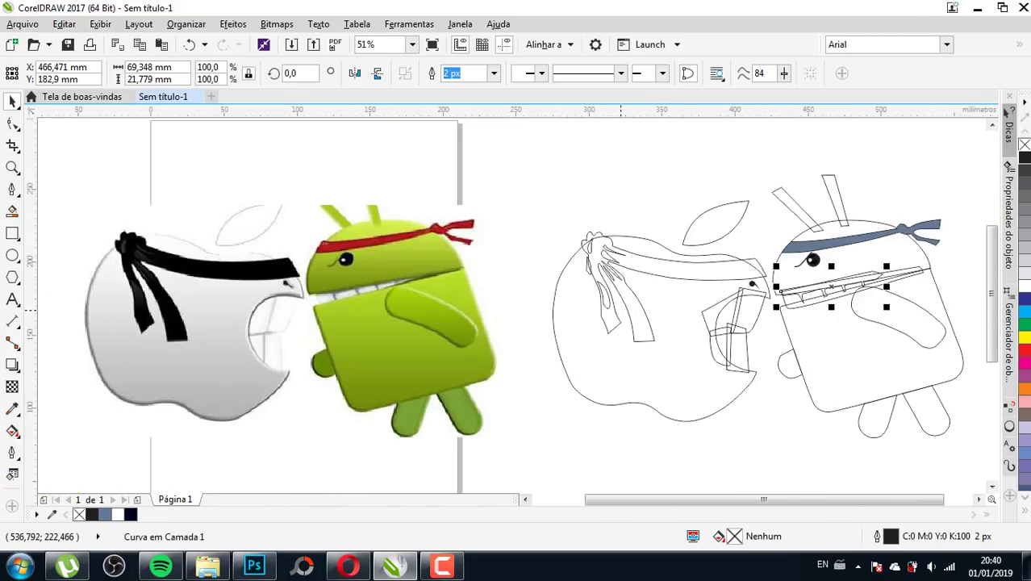
left_click(590, 169)
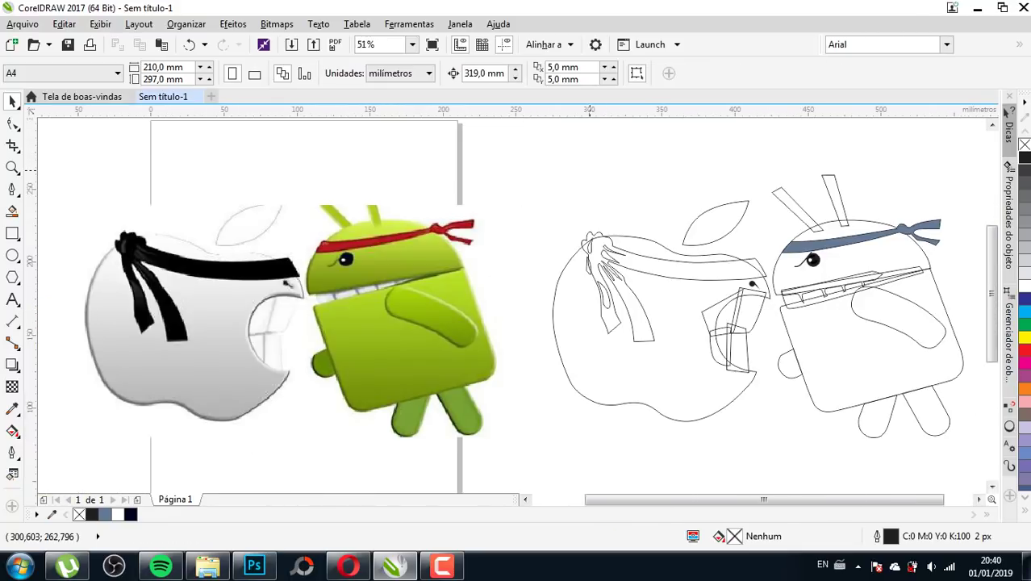